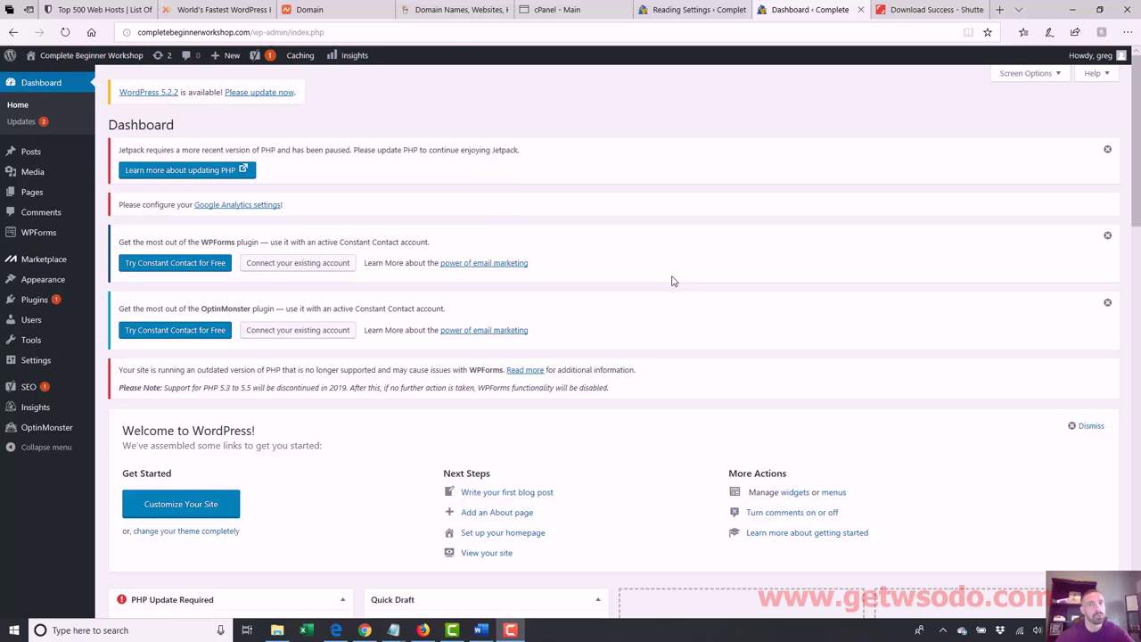
- Load the front page of completebeginnerworkshop.com in a new browser tab and place that tab directly after the dashboard tab
click(251, 33)
drag(251, 33, 138, 33)
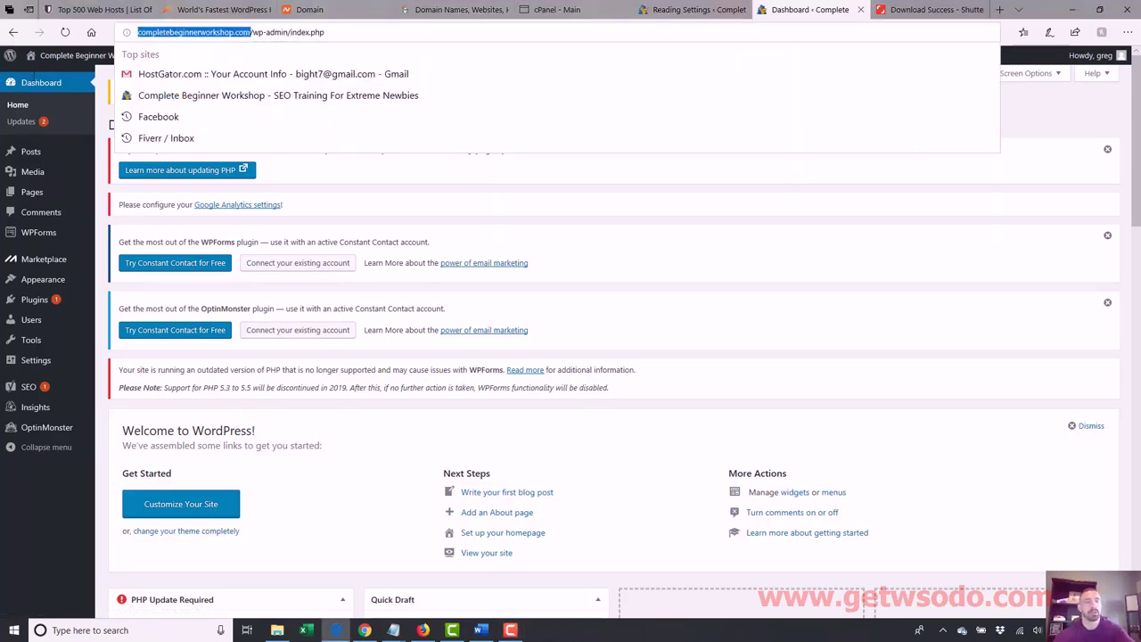
key(ctrl+c)
key(ctrl+t)
key(ctrl+v)
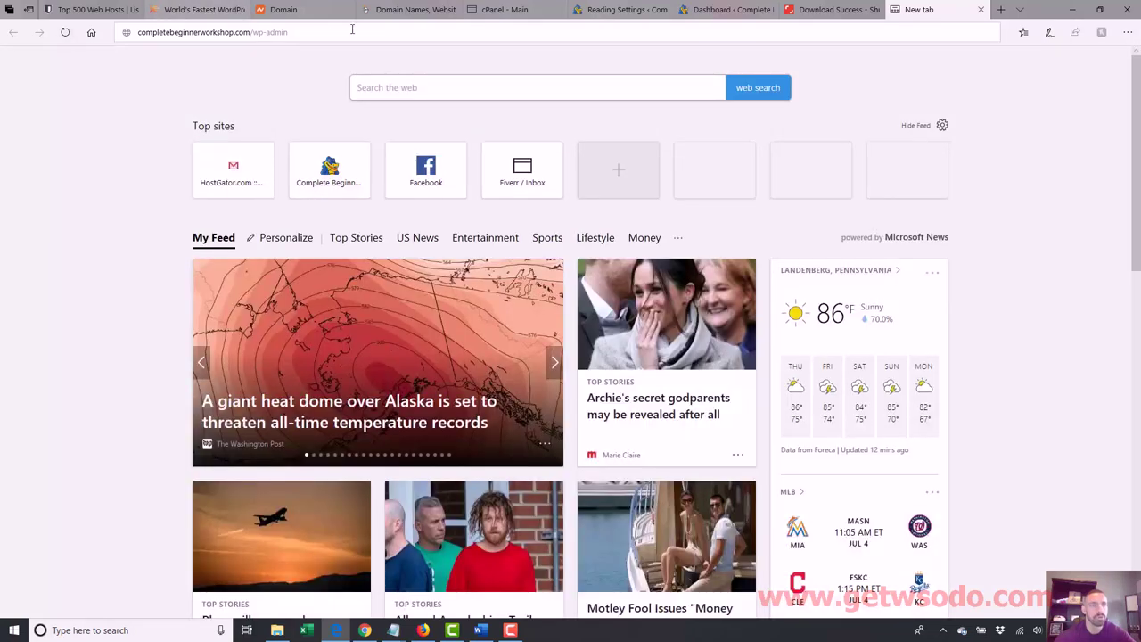
key(Return)
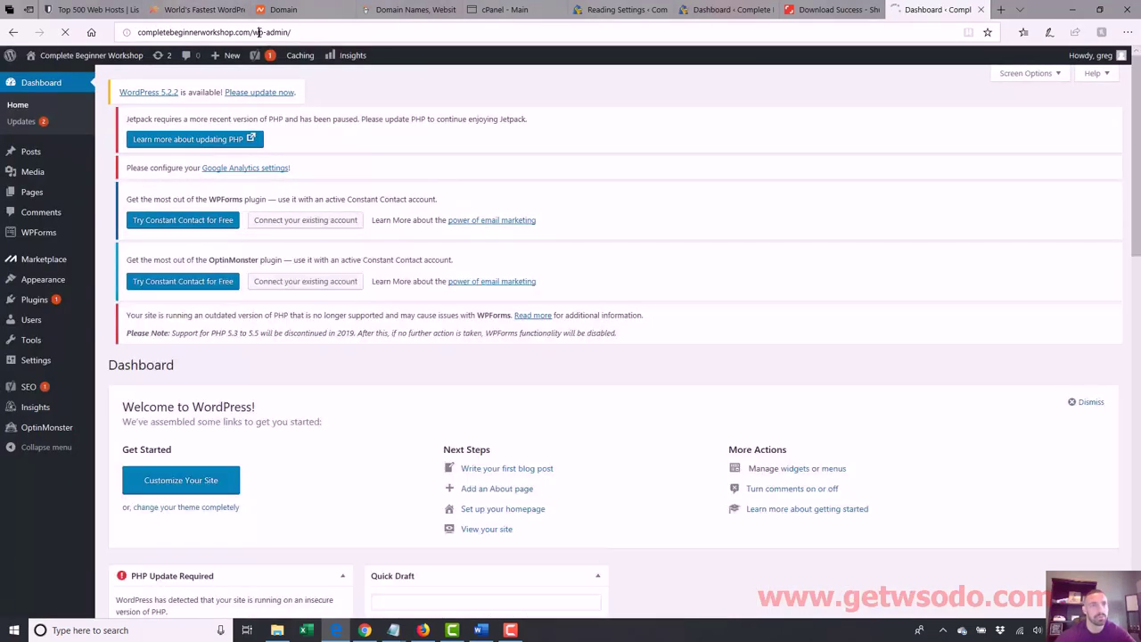
drag(253, 32, 293, 32)
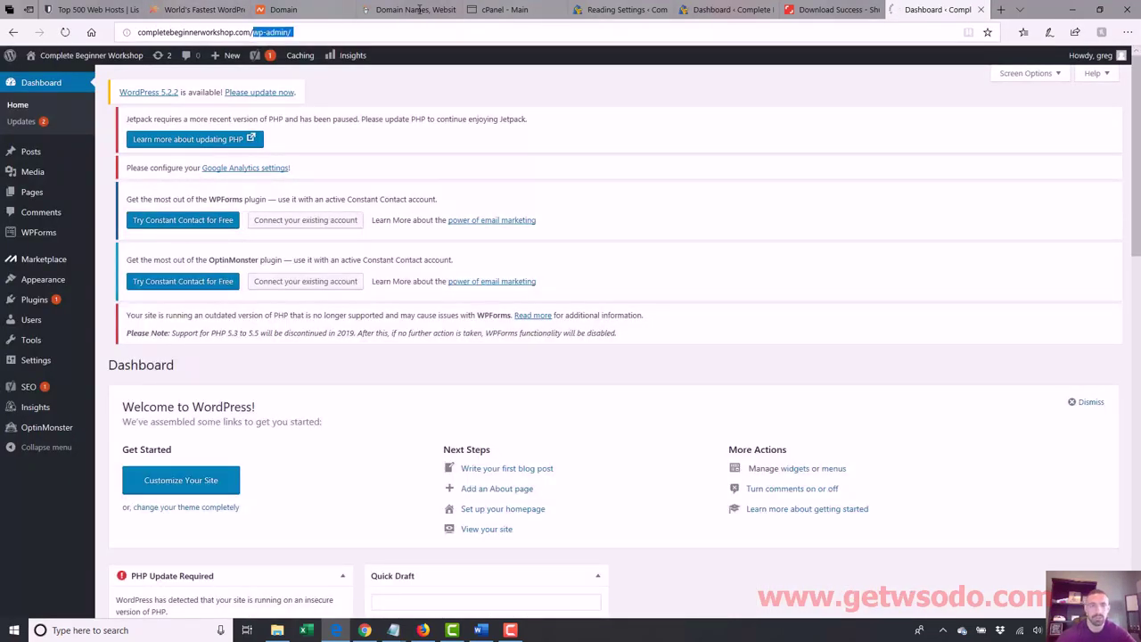
key(Delete)
key(Return)
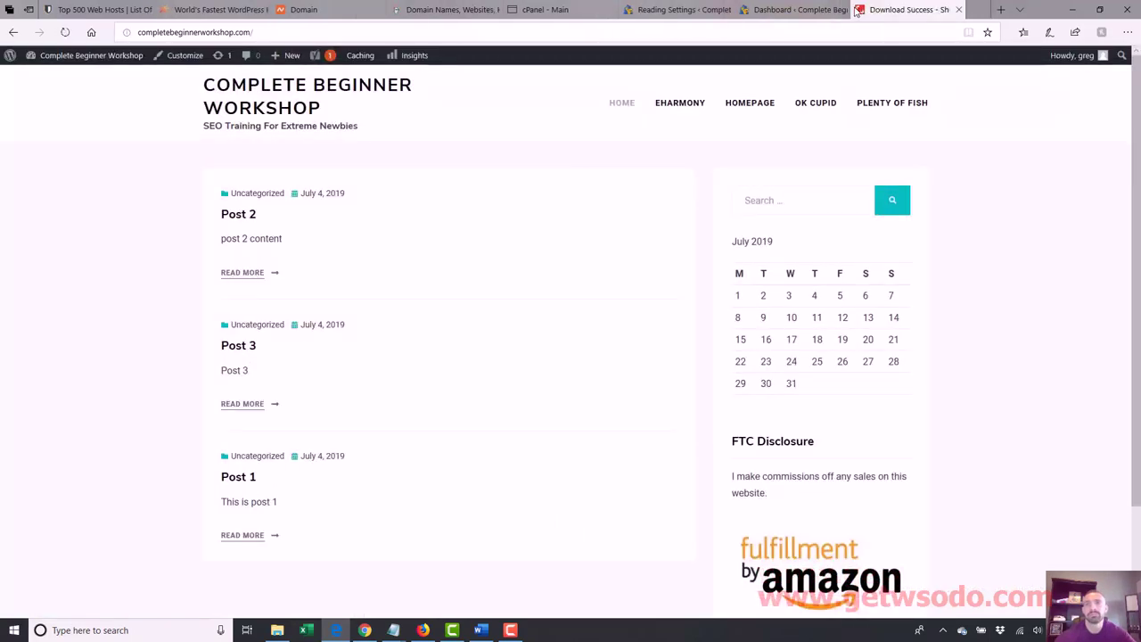
drag(927, 11, 825, 11)
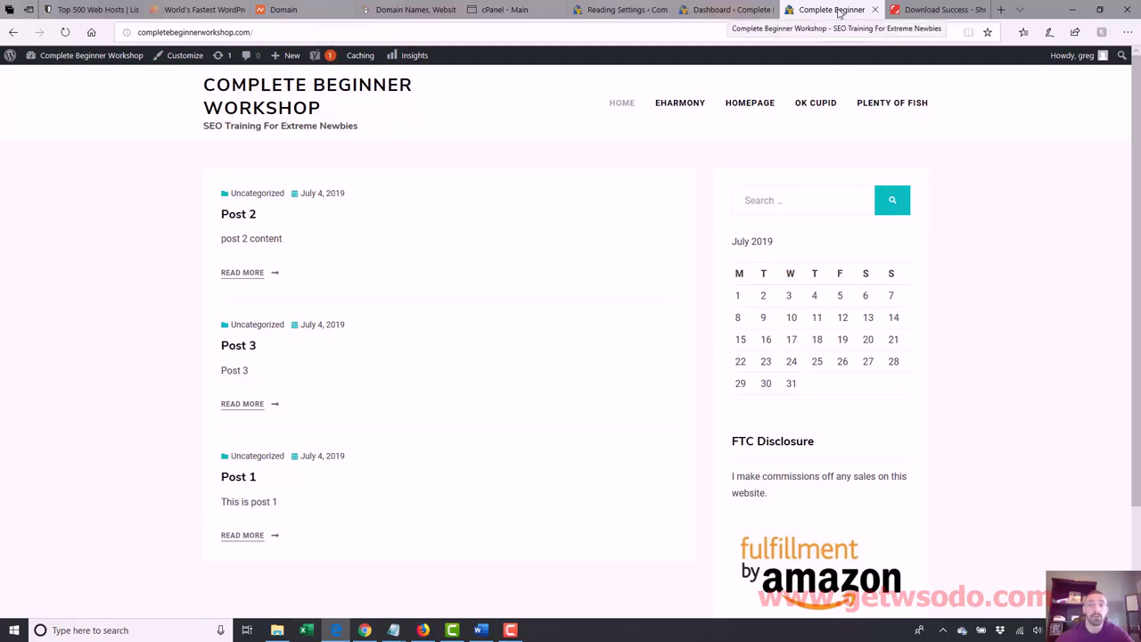
- Examine the Site Title and Tagline in the General Settings and compare them with the site's live front page
click(726, 9)
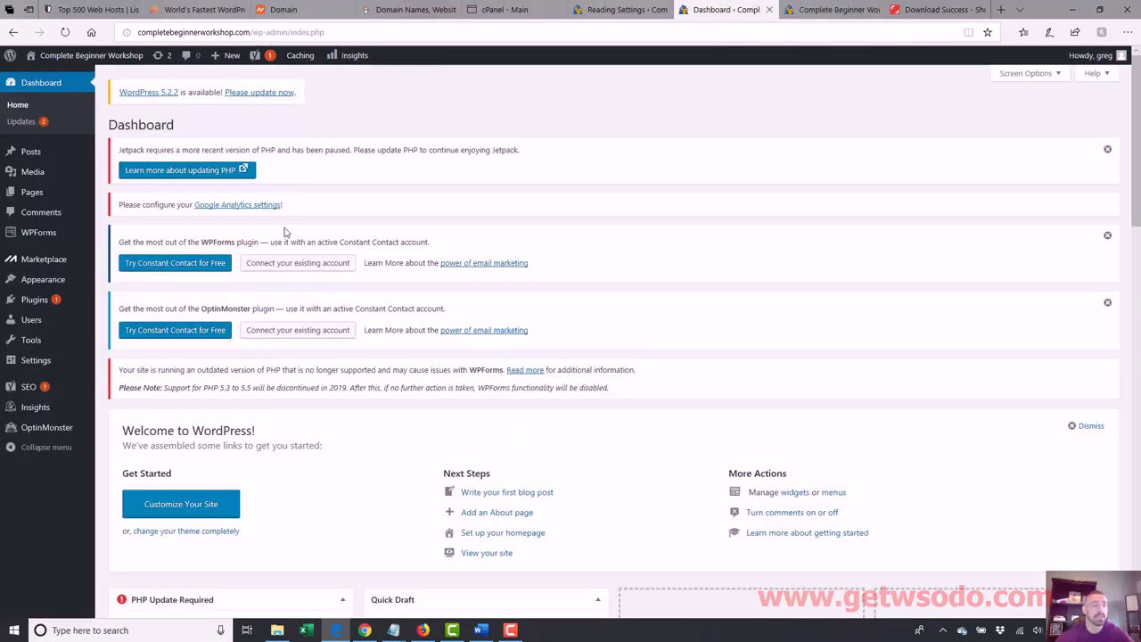
click(110, 363)
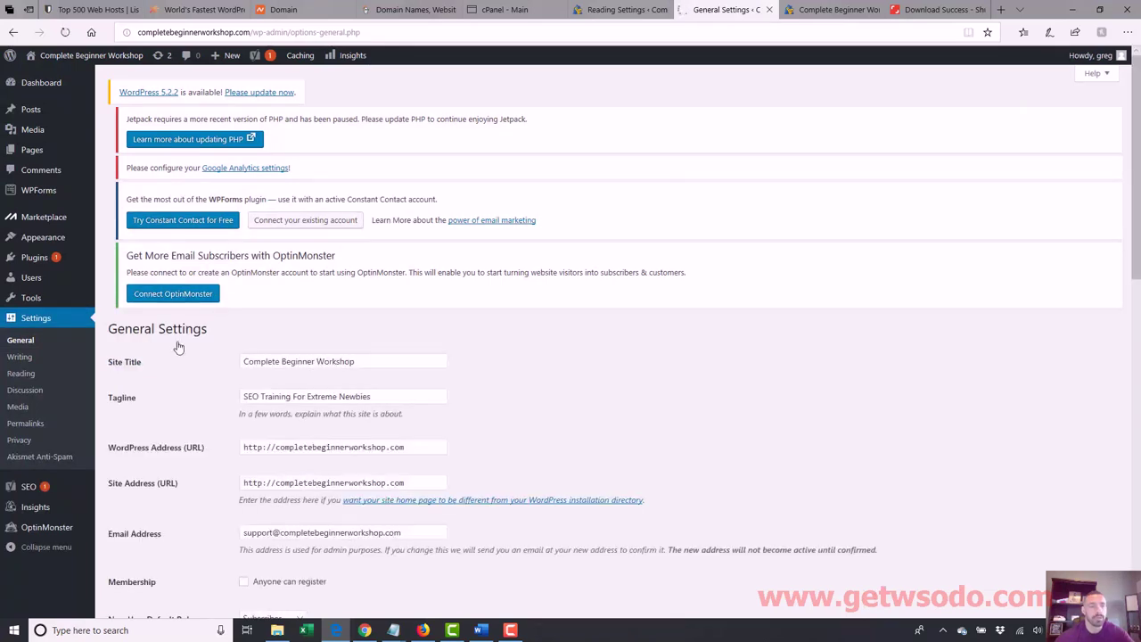
drag(373, 379, 227, 410)
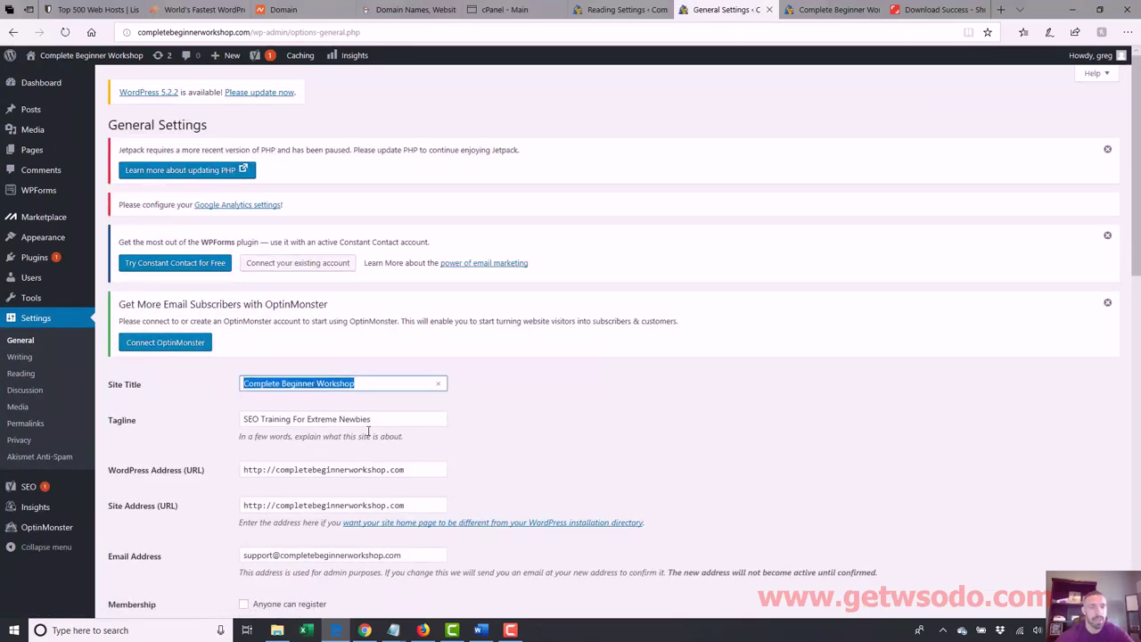
drag(382, 422, 199, 427)
click(829, 10)
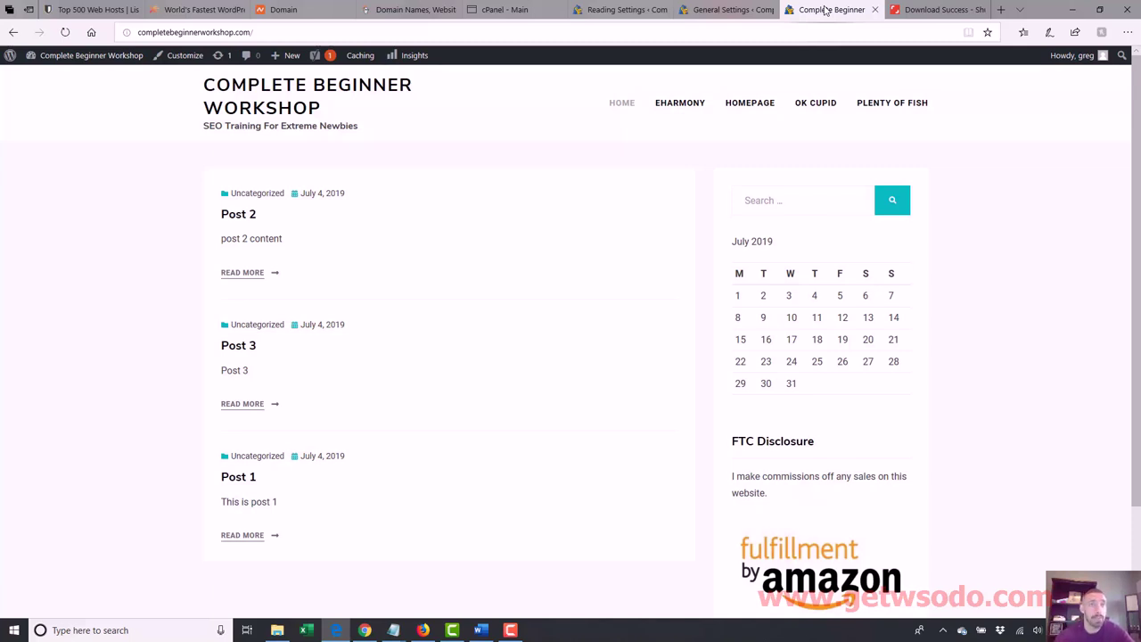
click(714, 5)
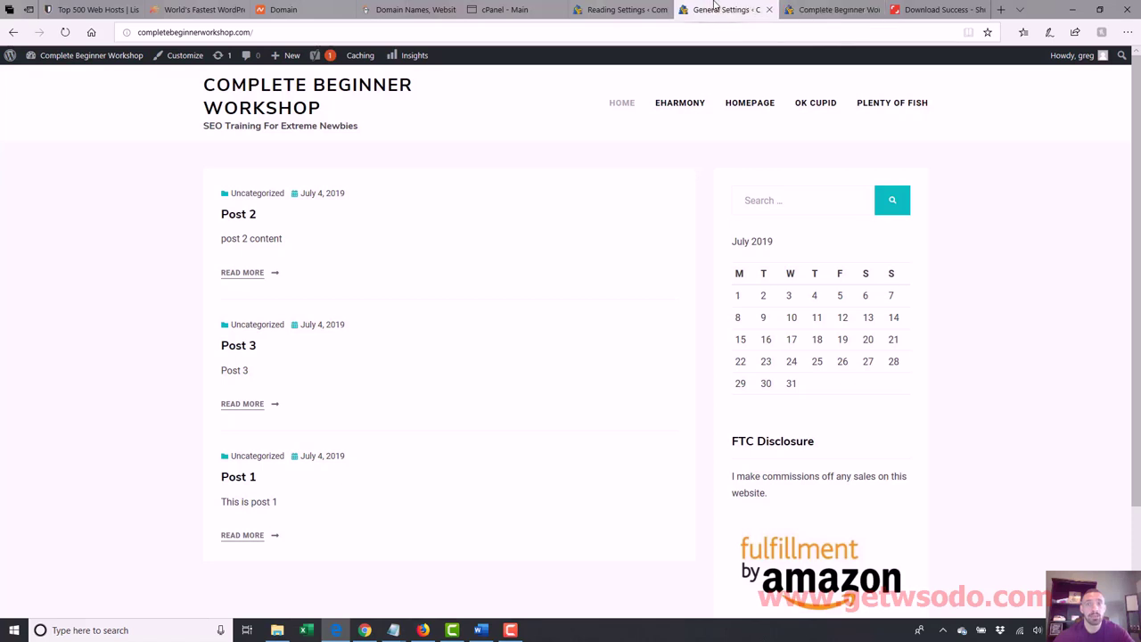
click(385, 384)
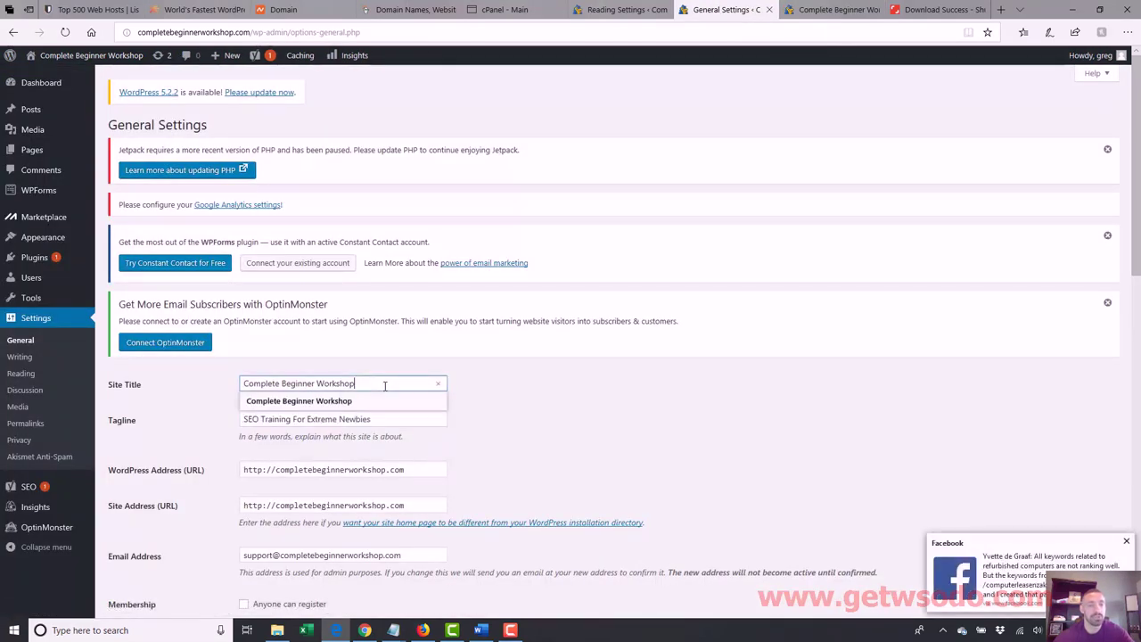
drag(317, 384, 247, 385)
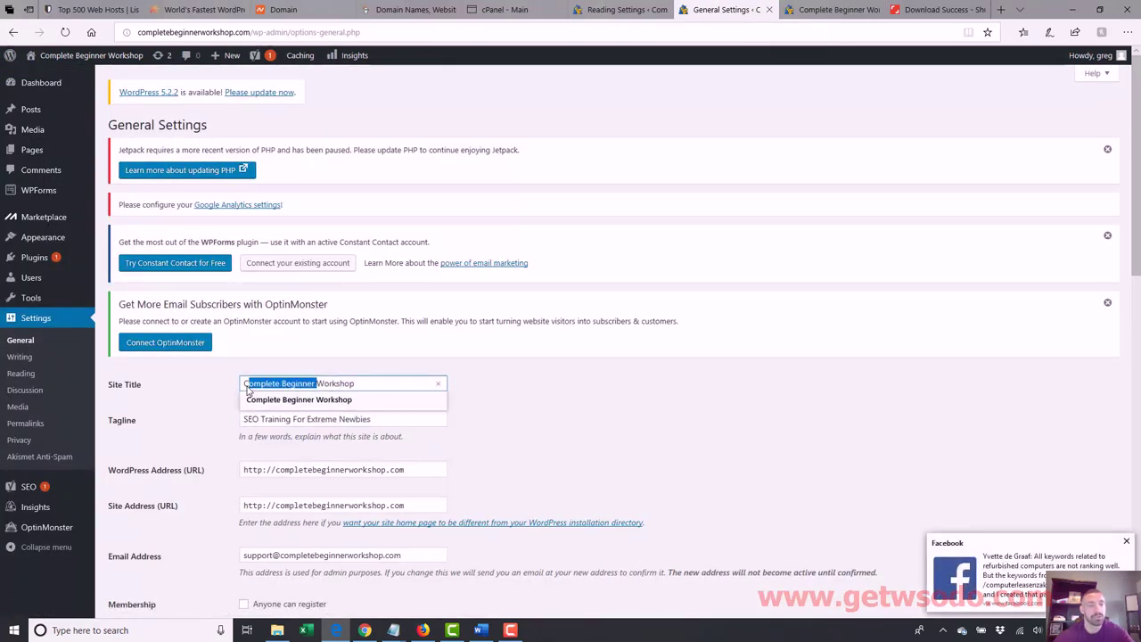
click(1126, 541)
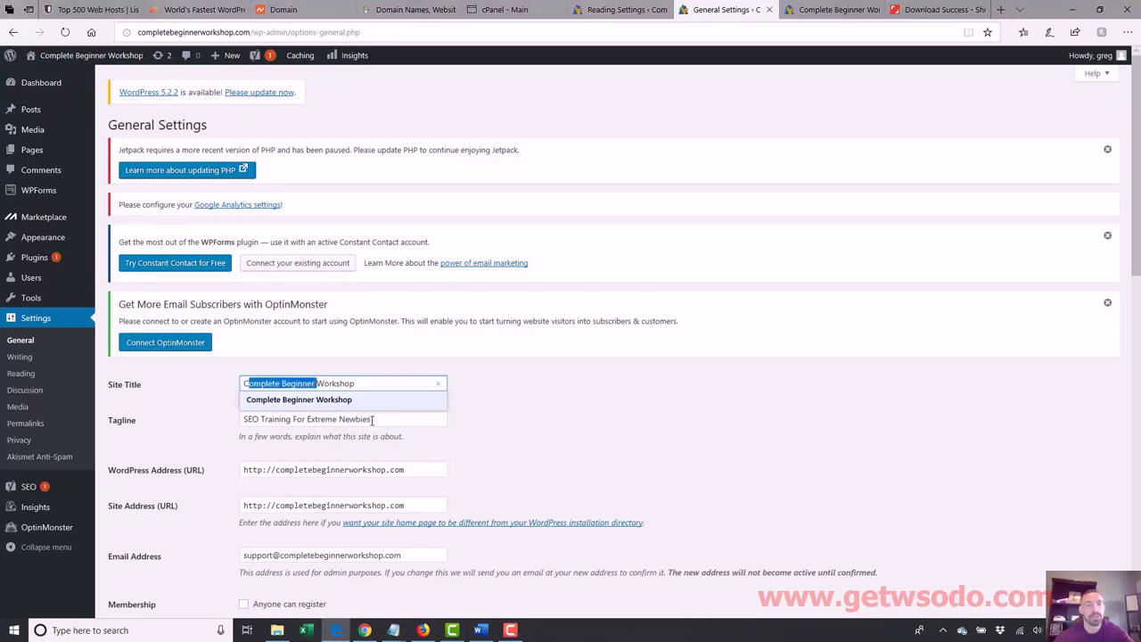
drag(372, 420, 236, 421)
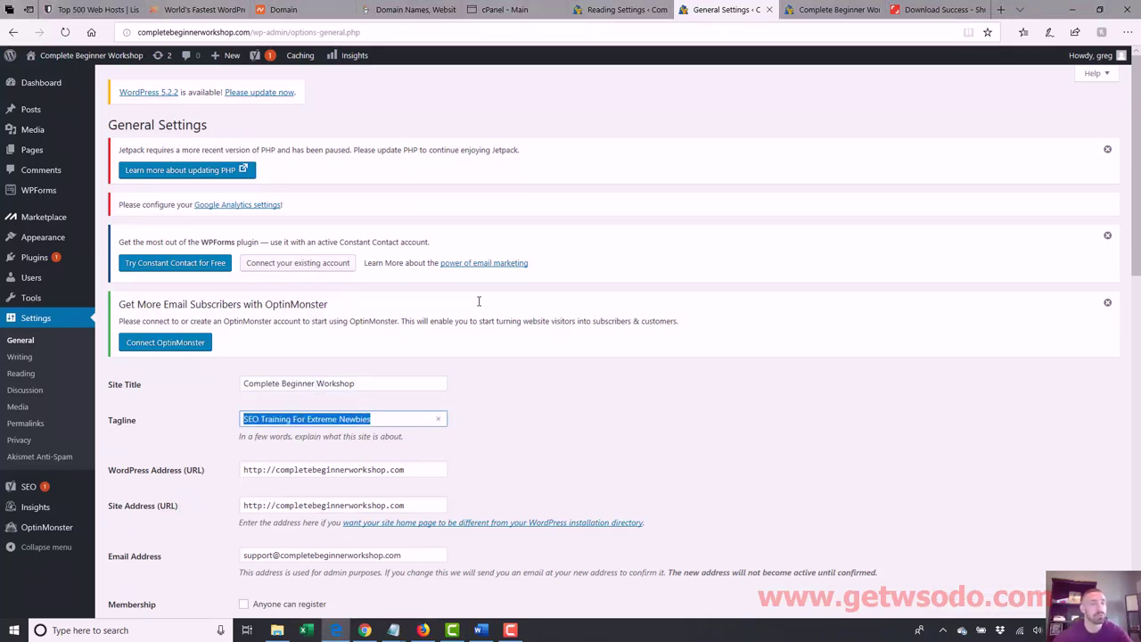
- In the Reading Settings, make the homepage display a static page, choose Homepage for it, and save the changes
click(22, 373)
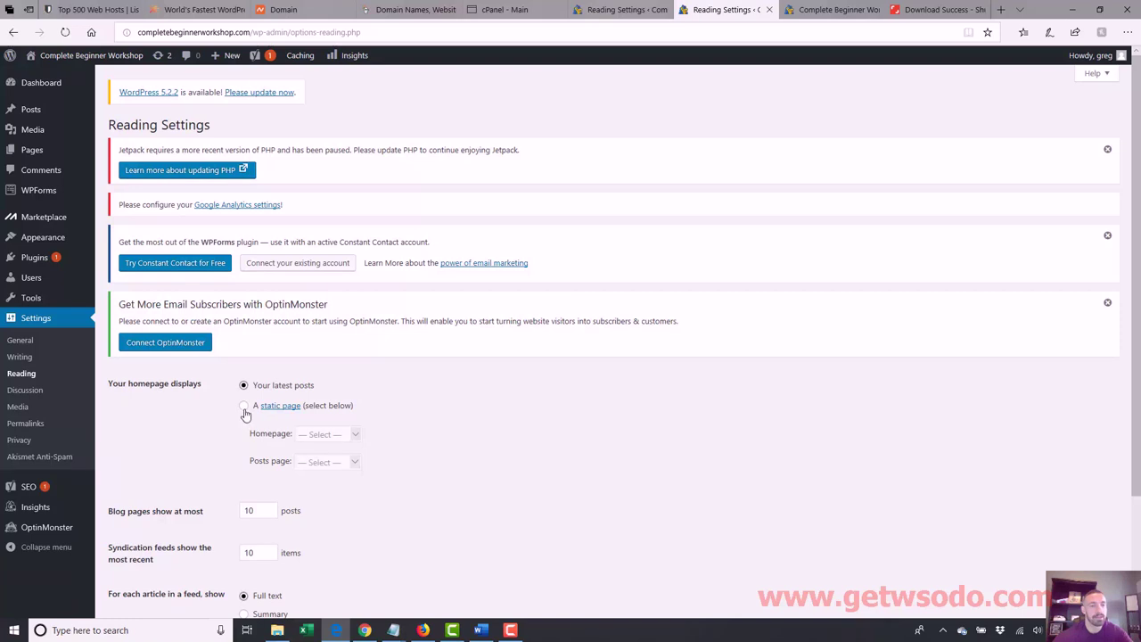
click(243, 407)
click(319, 435)
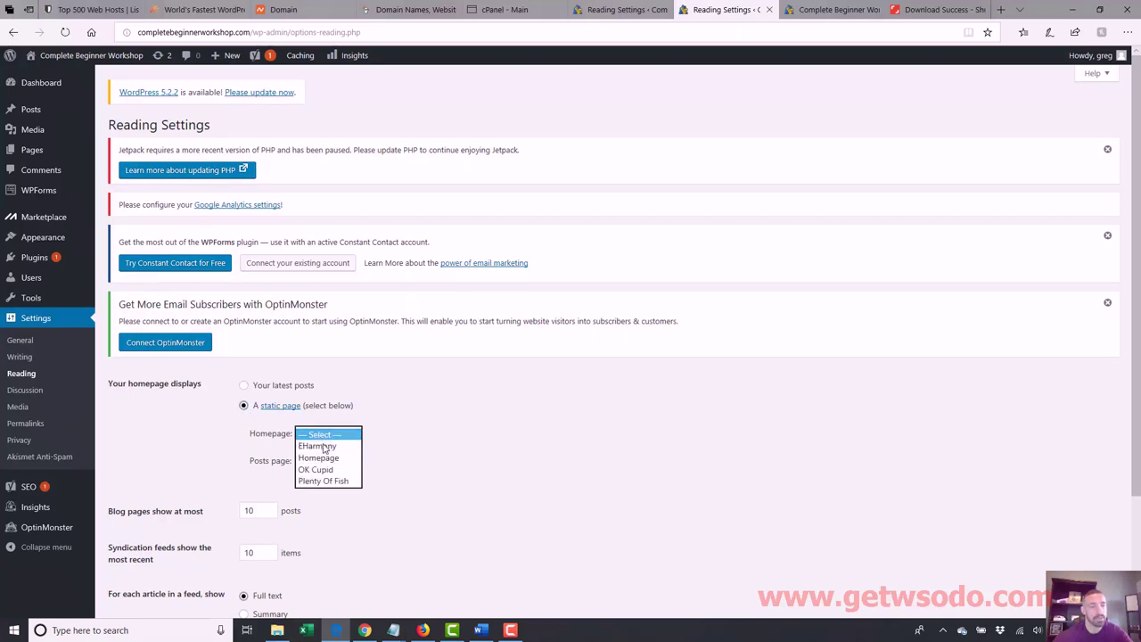
click(321, 458)
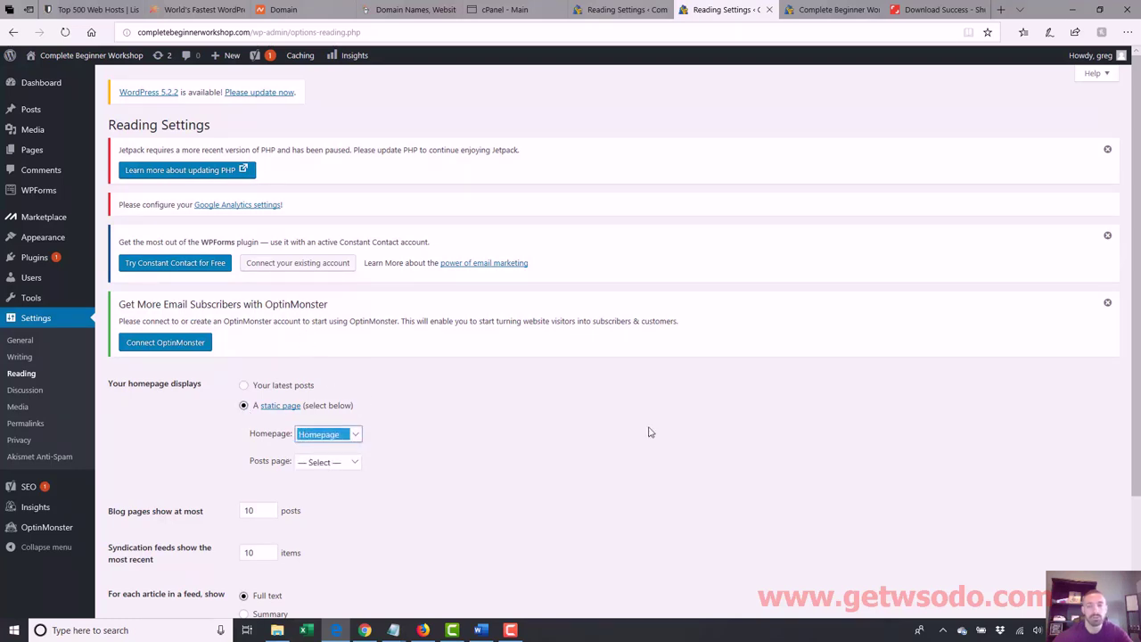
scroll(1136, 267, down, 2)
click(138, 557)
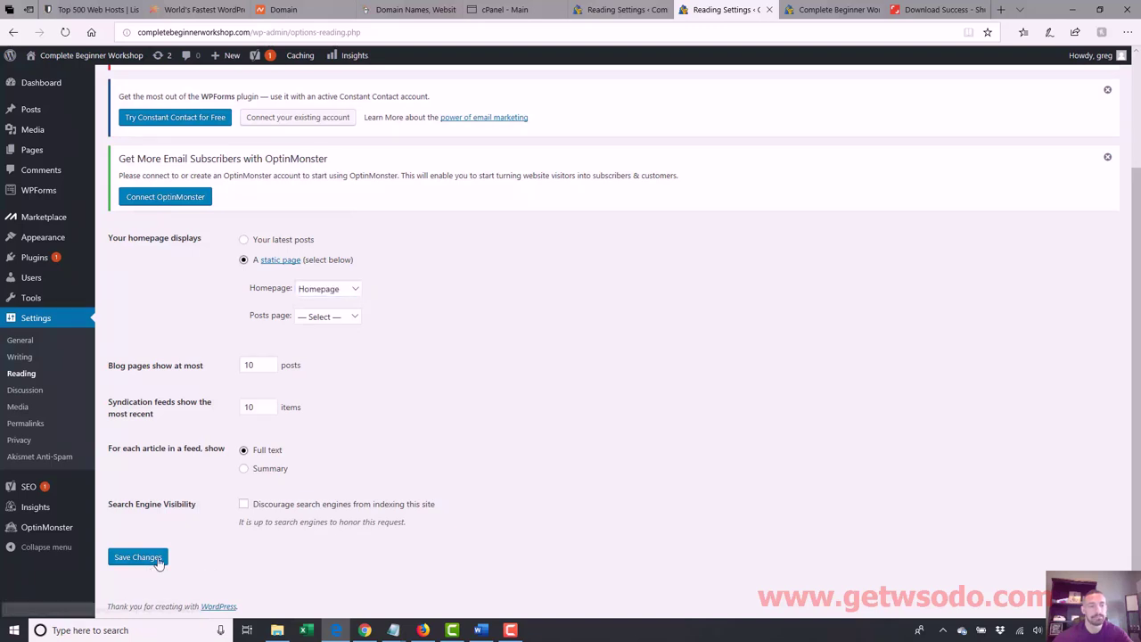
- Reload the site's front page to check how it displays
click(856, 12)
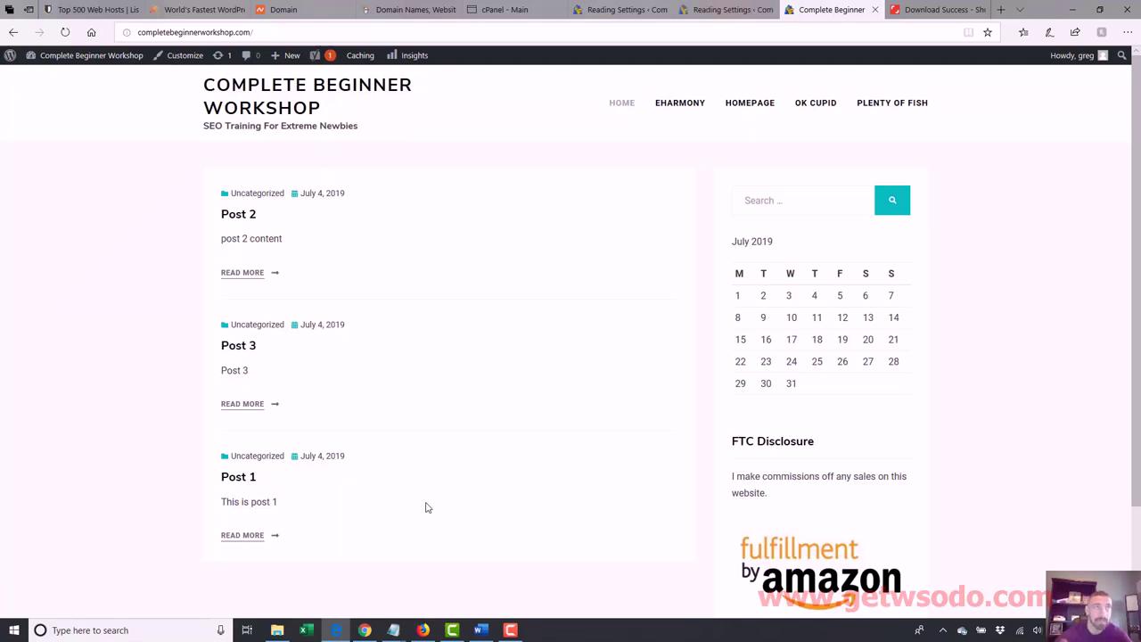
click(551, 33)
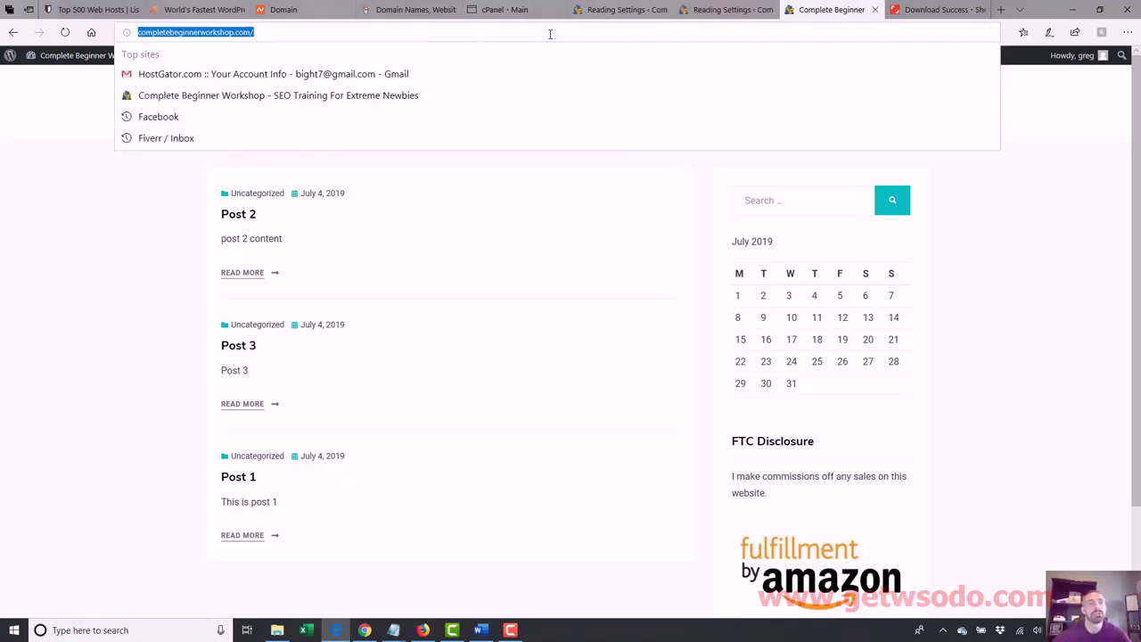
key(Return)
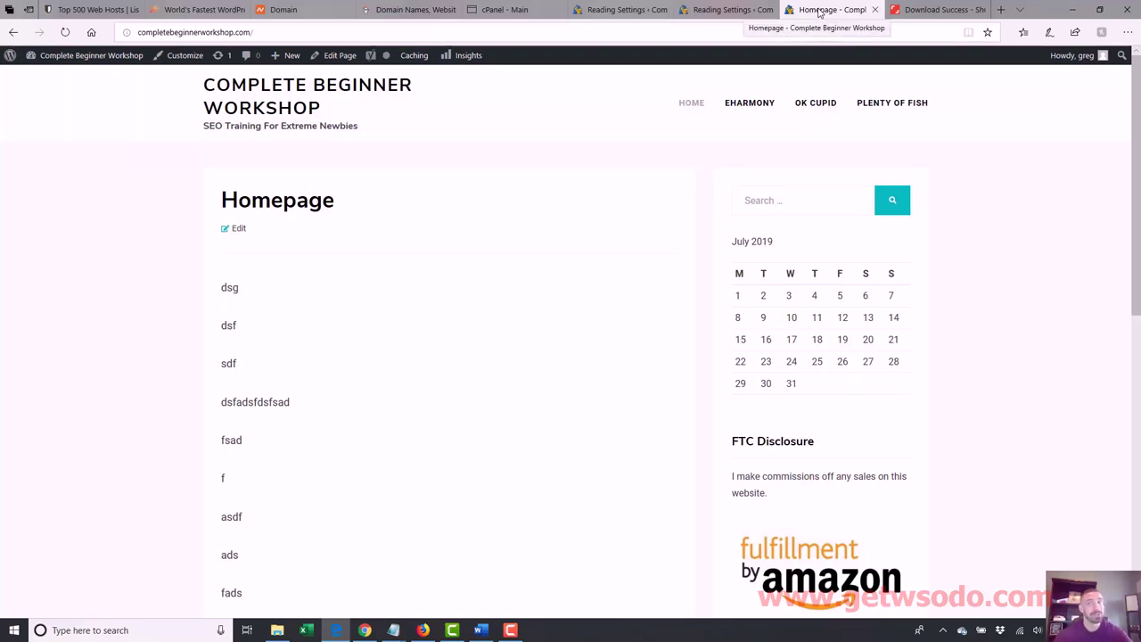
- Return to the WordPress admin and open the Homepage front page for editing from the list of pages
click(724, 10)
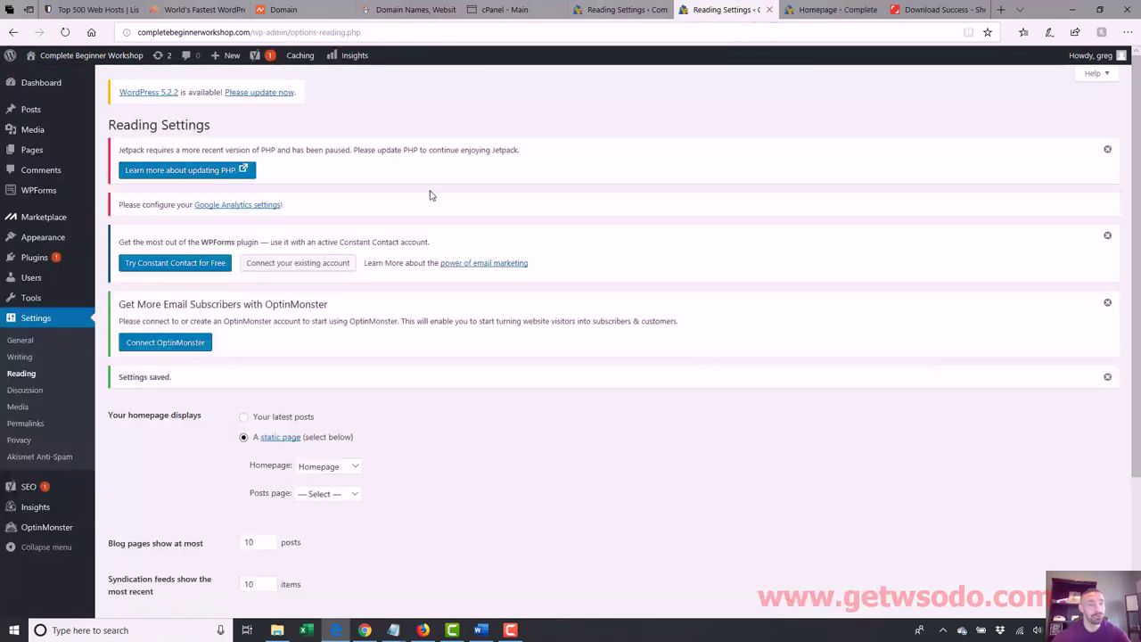
click(22, 343)
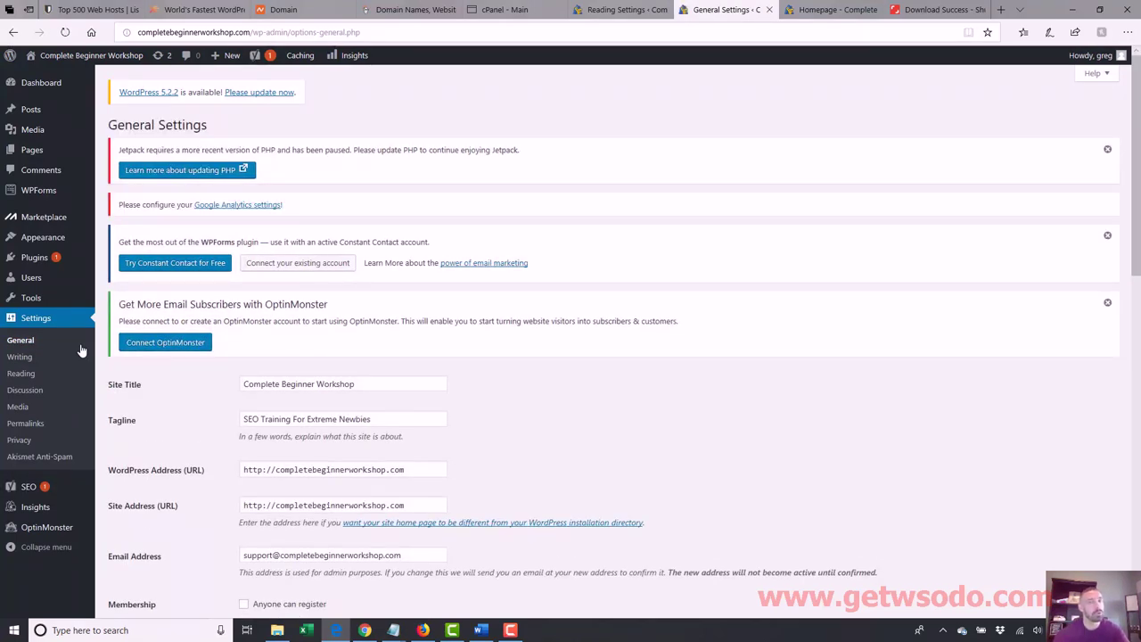
click(52, 159)
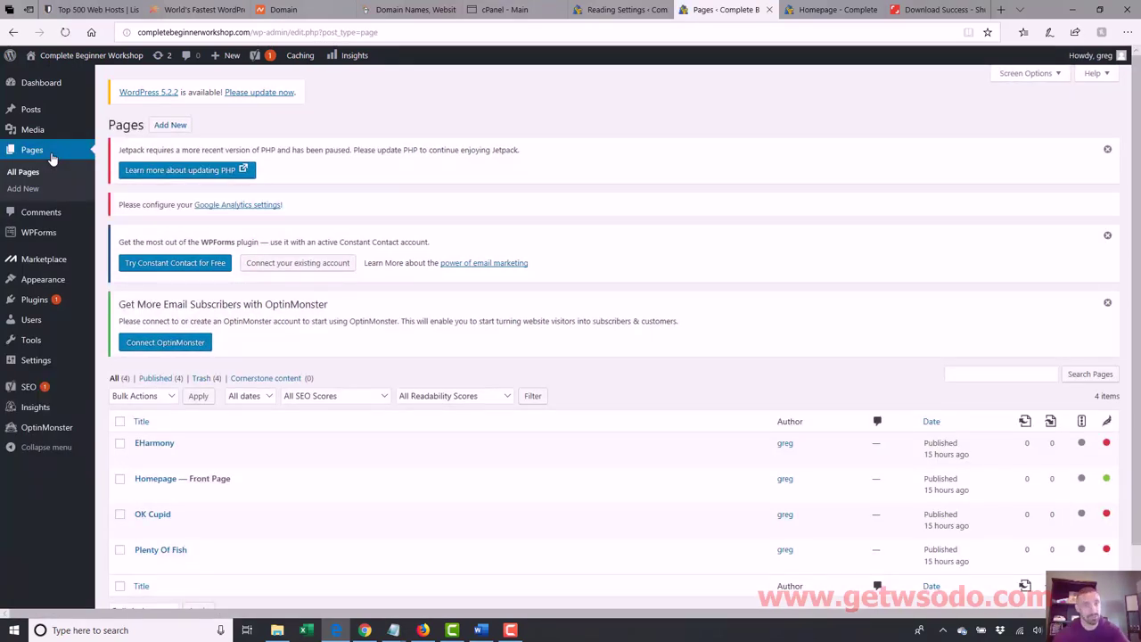
click(171, 480)
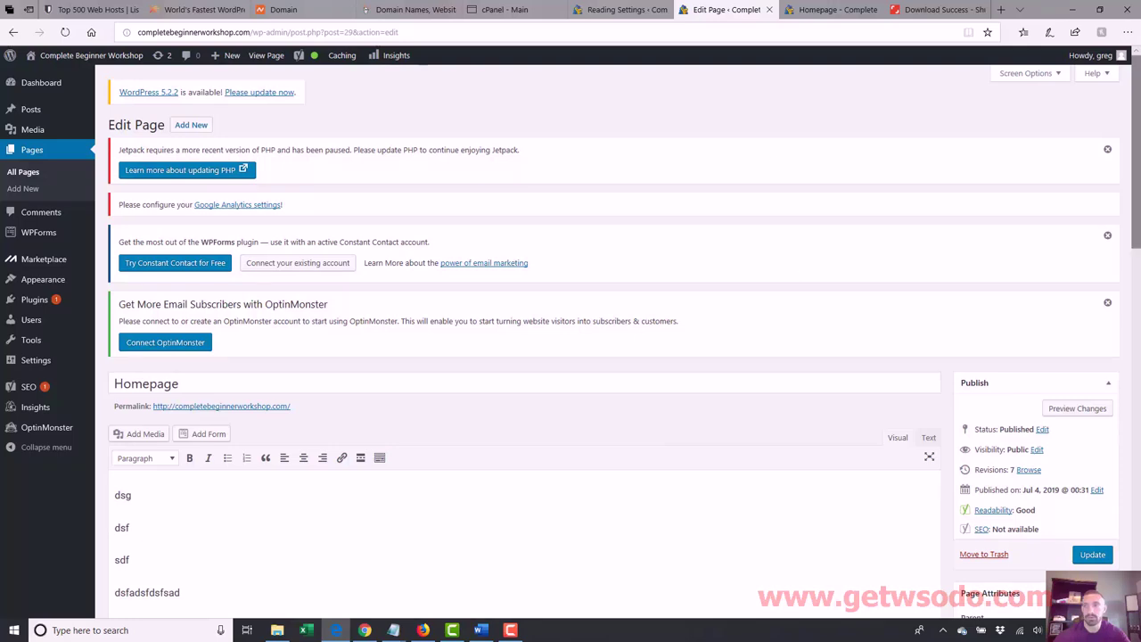
- Set the page's Yoast SEO title to "Complete Beginner Workshop - SEO Training For Extreme Newbies" and update the page
scroll(800, 267, down, 10)
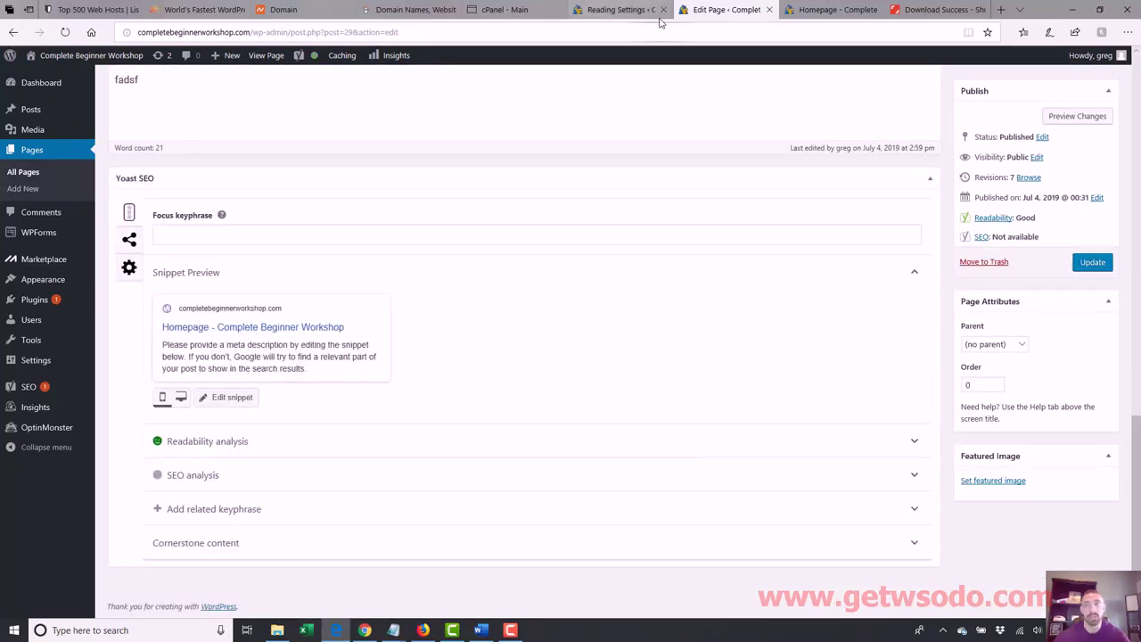
mouse_move(858, 14)
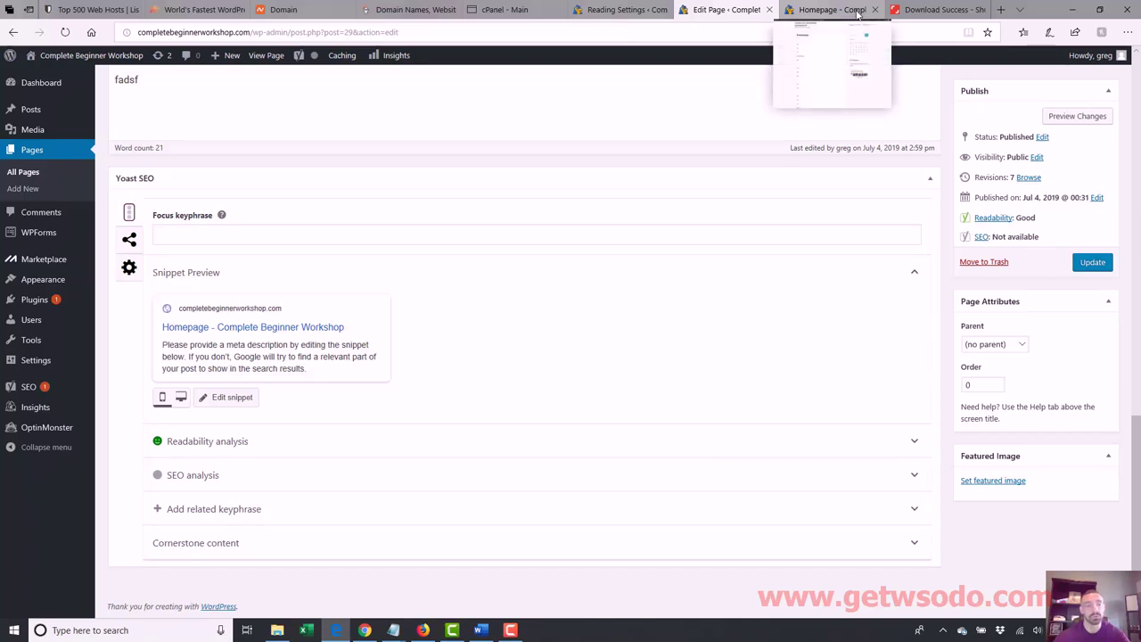
click(263, 332)
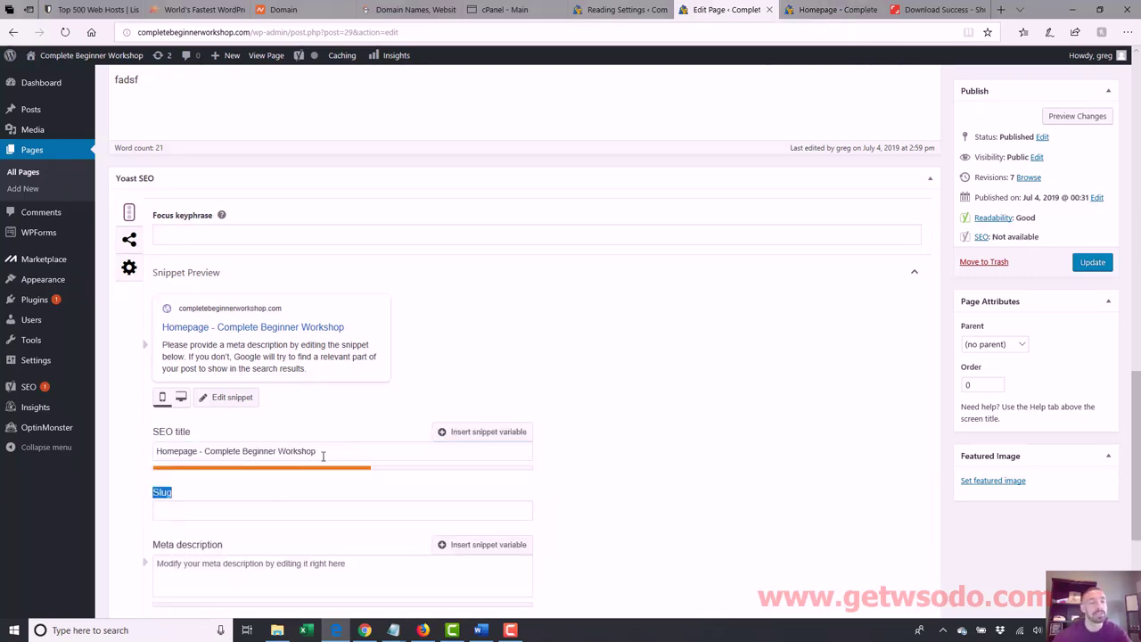
drag(324, 456, 136, 468)
text(Complete Be)
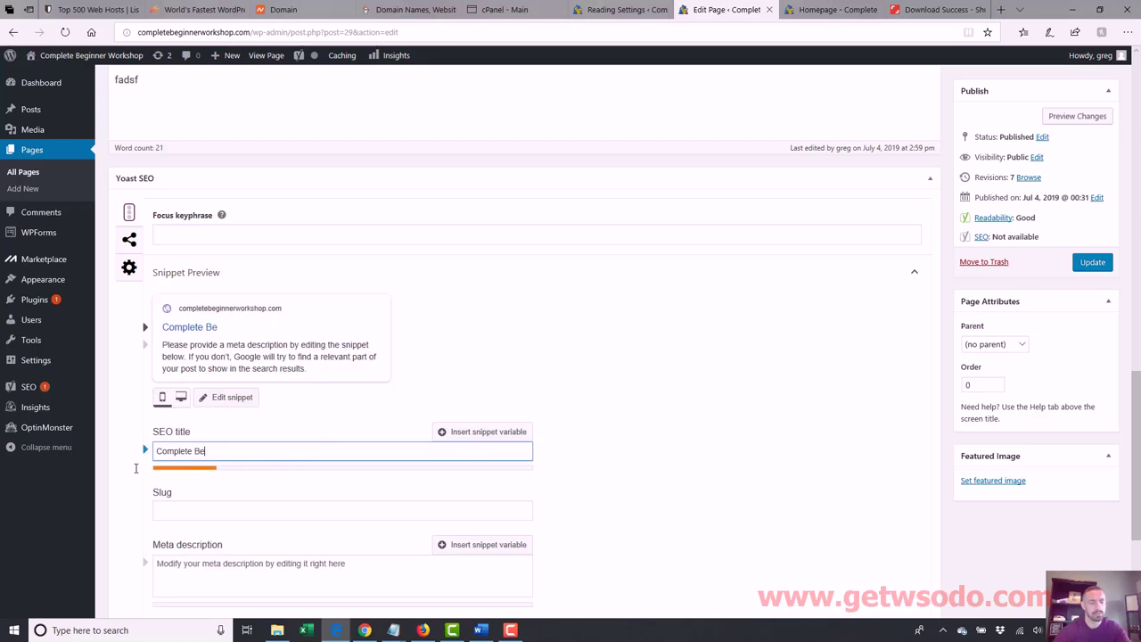
text(ginner Worksh)
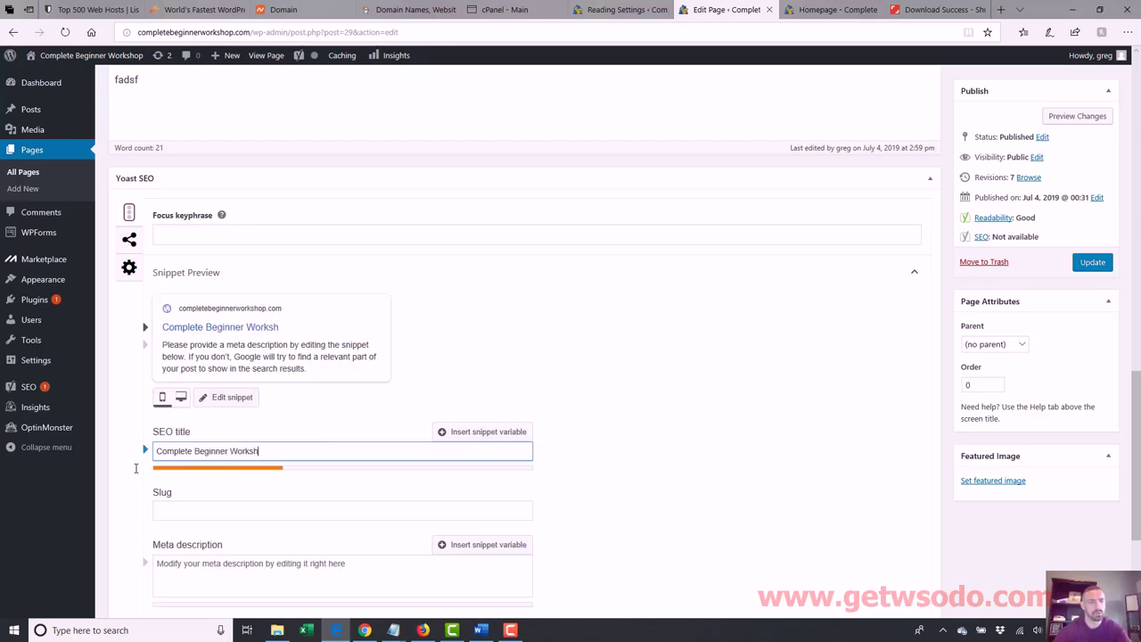
text(op - SEO T)
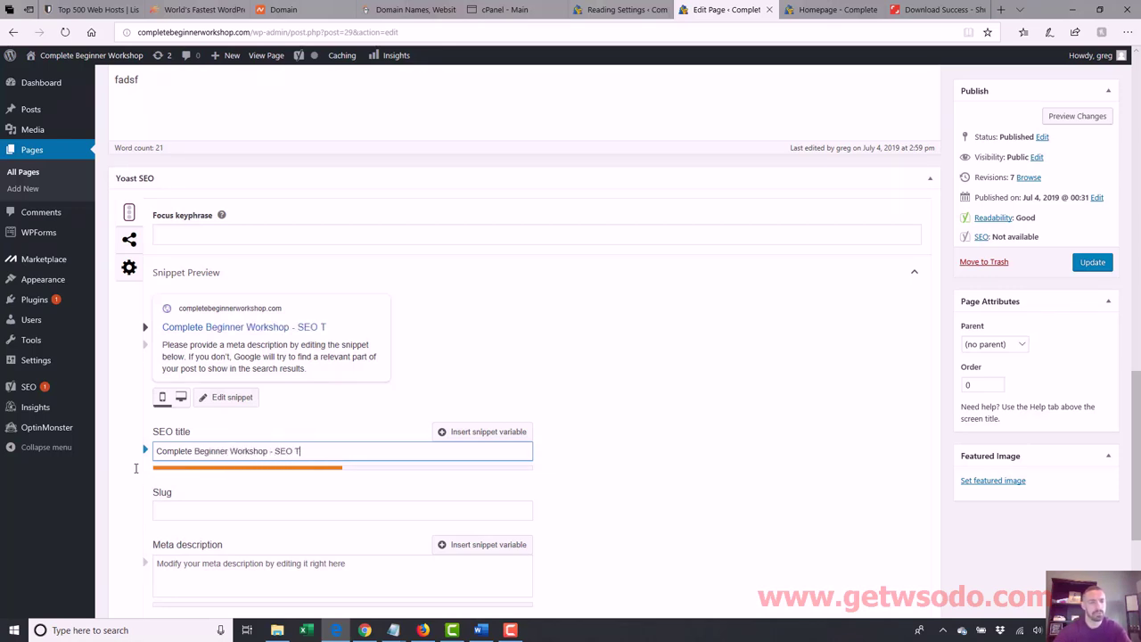
text(raining For Extre)
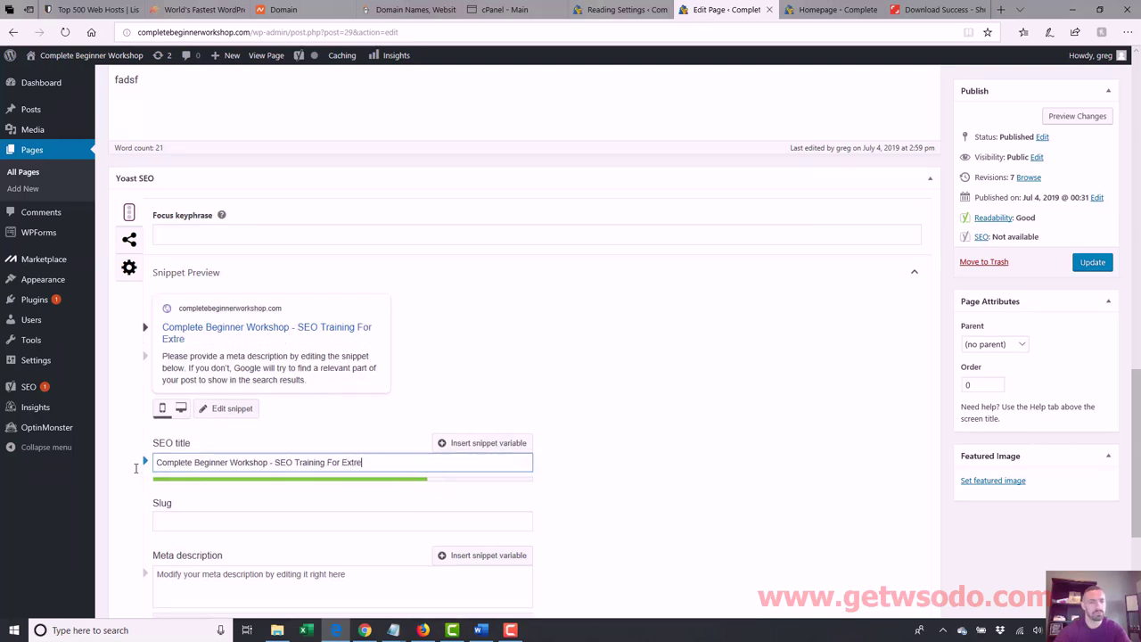
text(me Newbies)
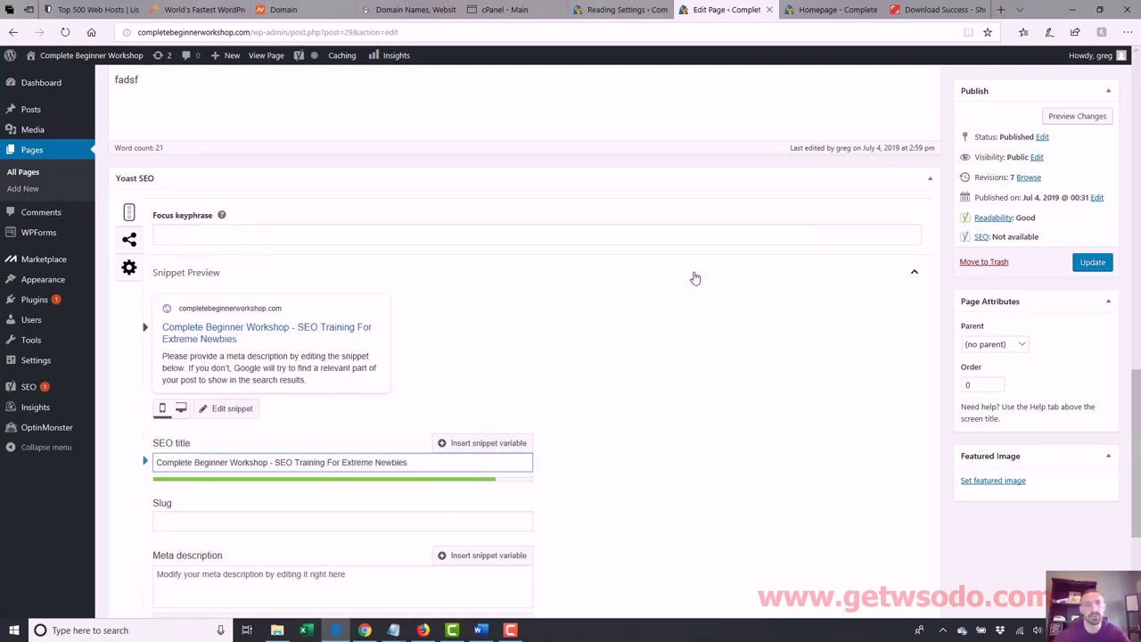
click(1092, 262)
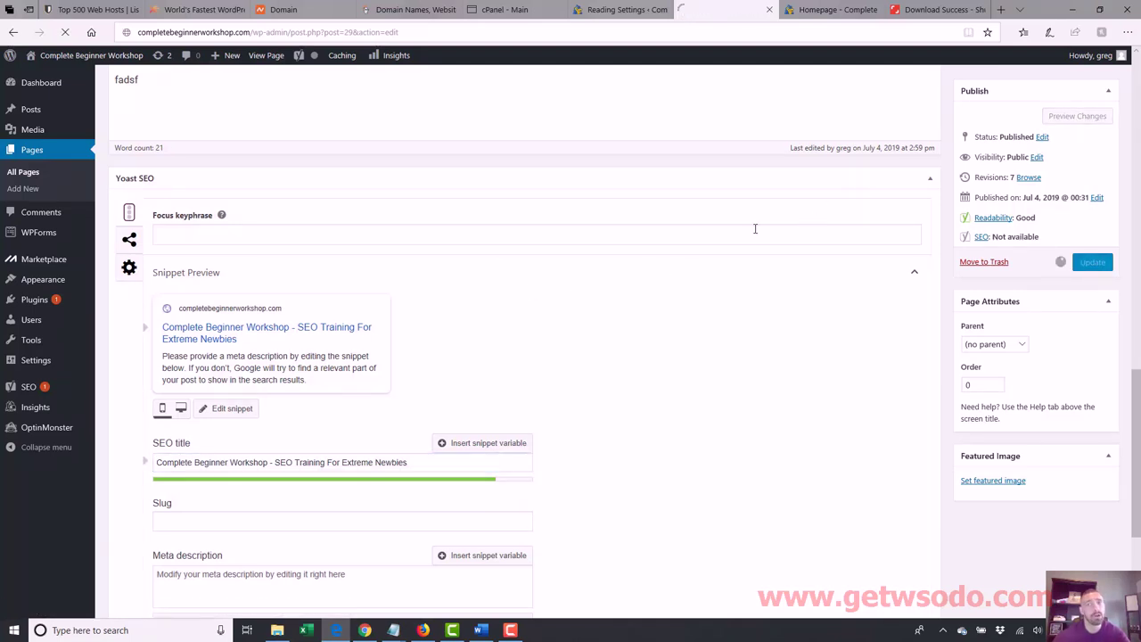
- Reload the site's front page and check the title shown for it in the browser
click(837, 7)
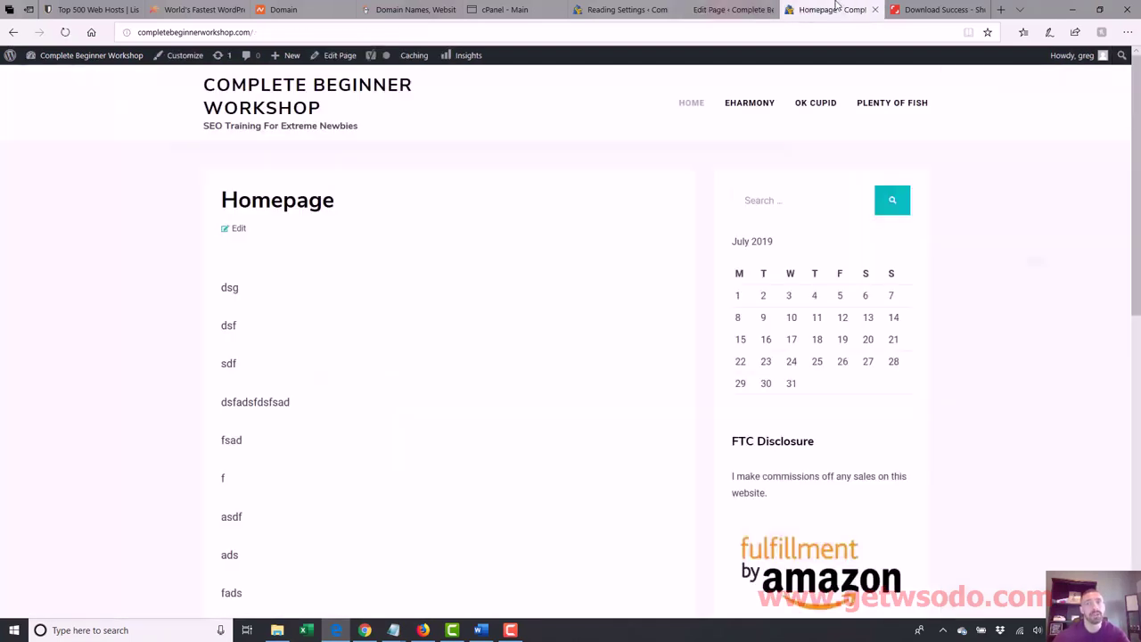
click(755, 33)
key(Return)
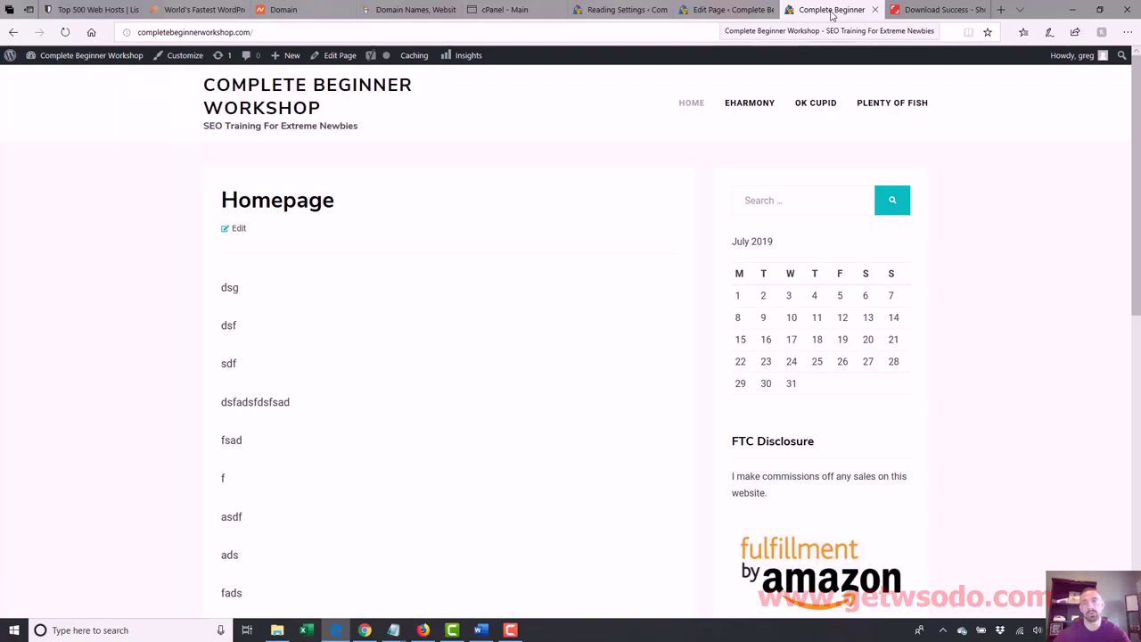
- Review the Homepage page's Yoast SEO title, the homepage choice in the Reading Settings and the live front page
click(731, 10)
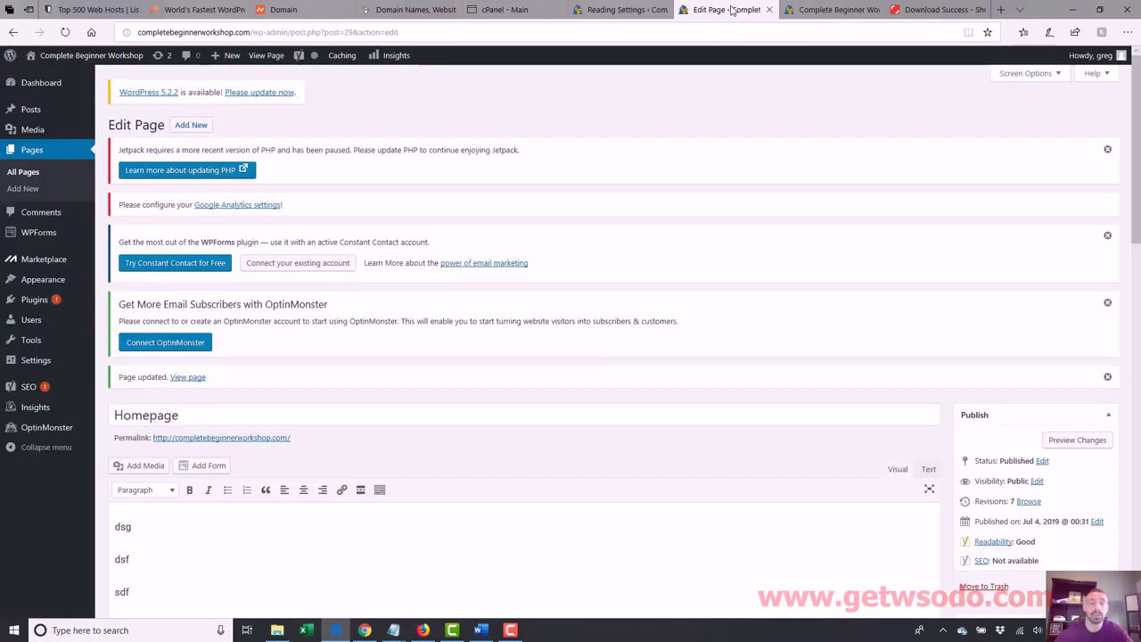
scroll(571, 357, down, 2)
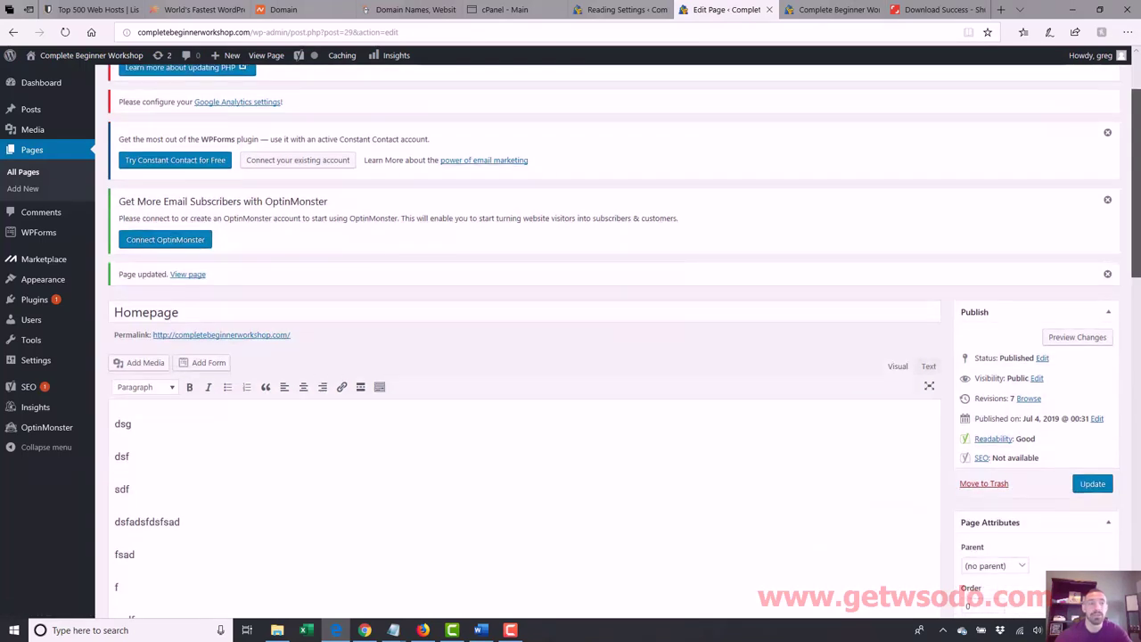
scroll(463, 479, down, 10)
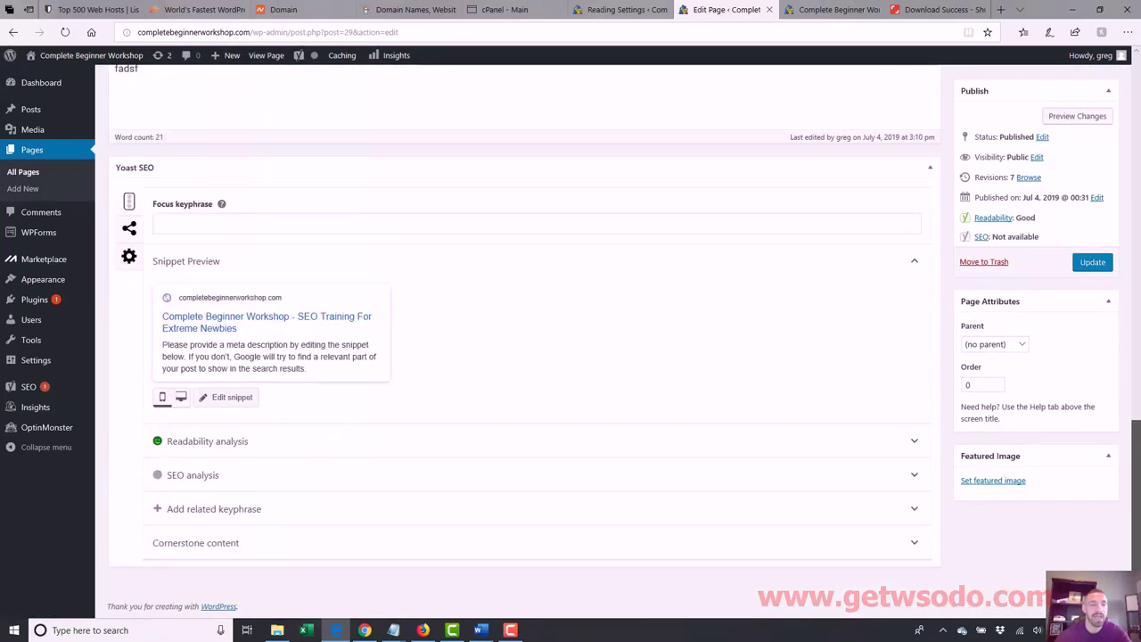
click(265, 326)
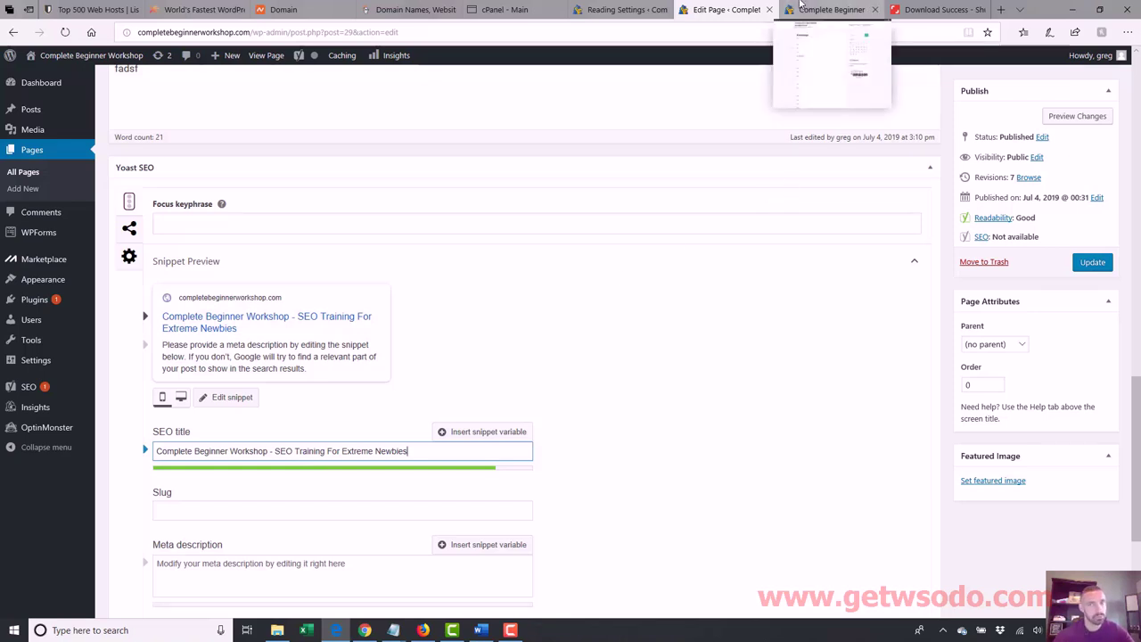
click(624, 9)
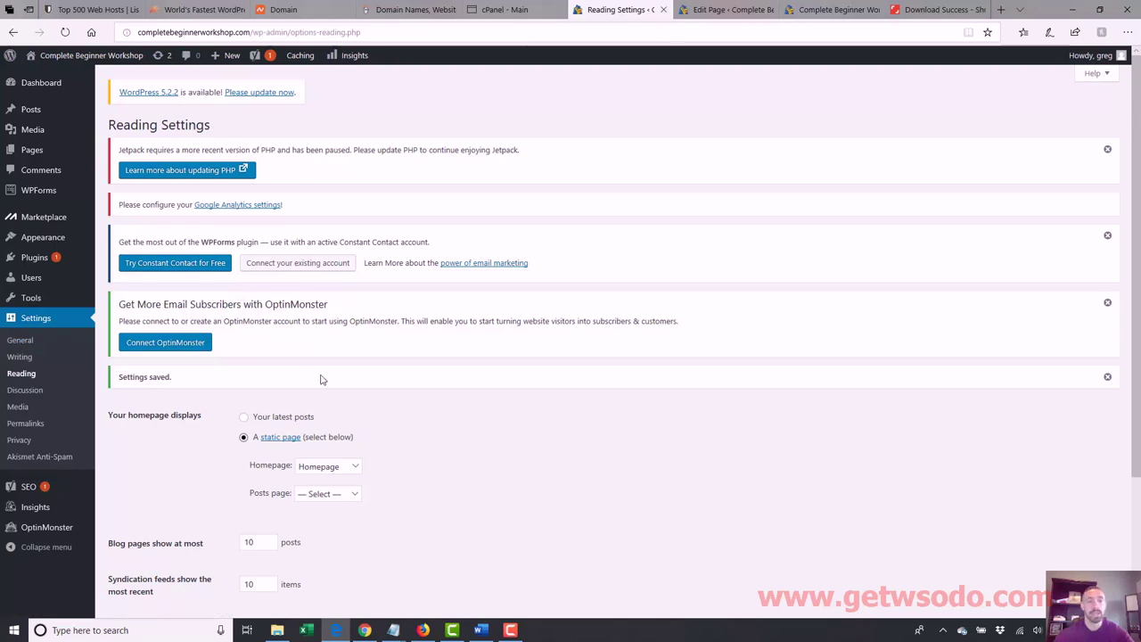
click(726, 9)
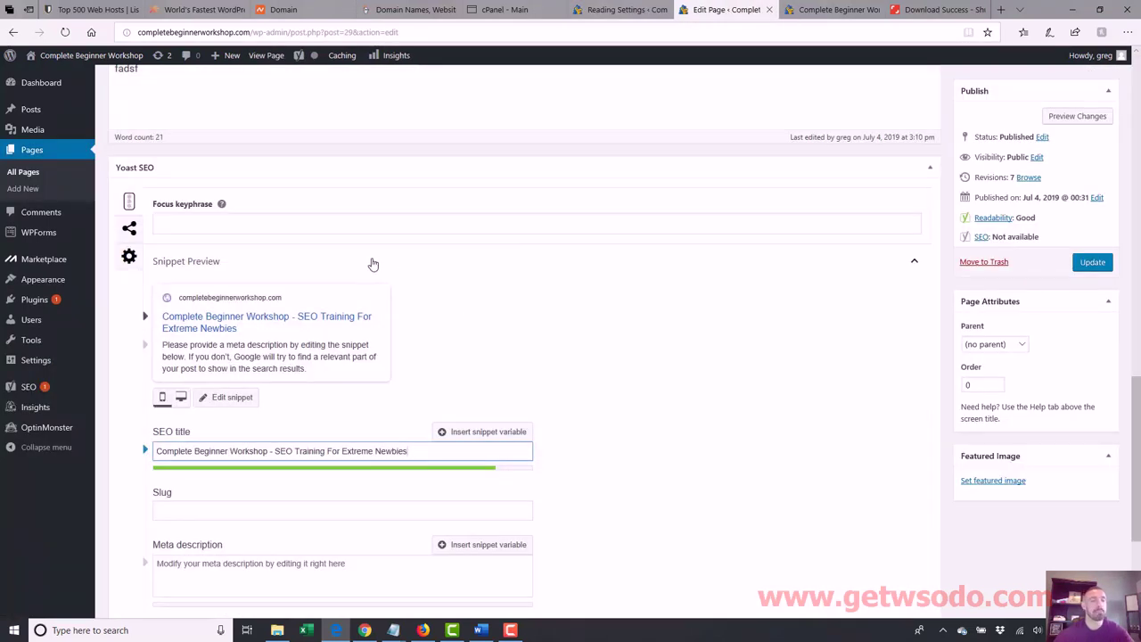
click(850, 8)
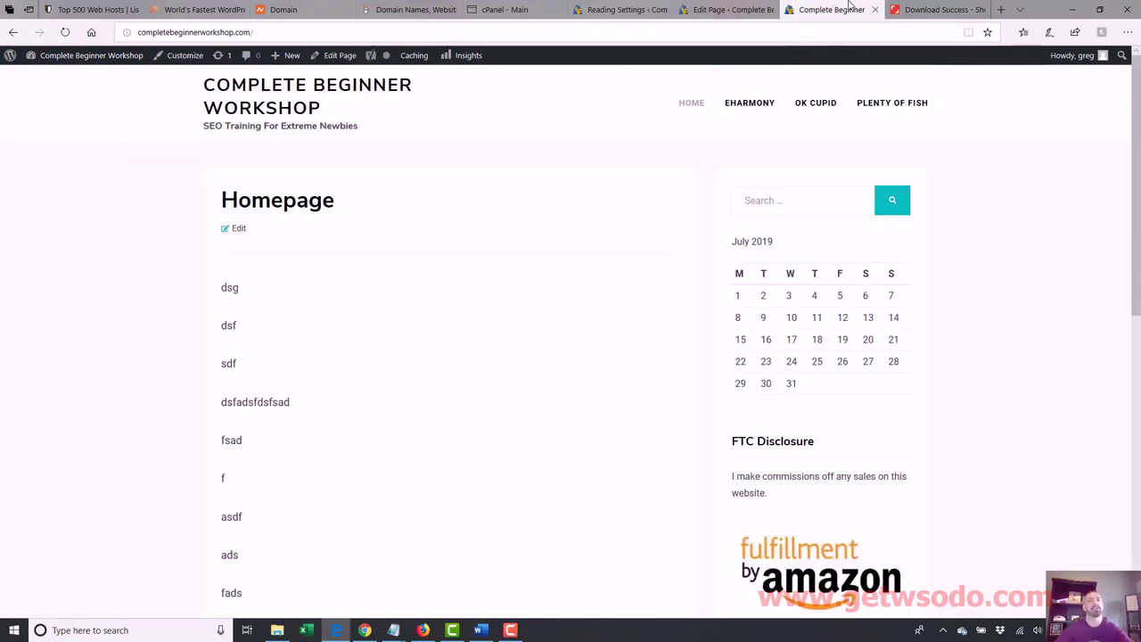
click(754, 9)
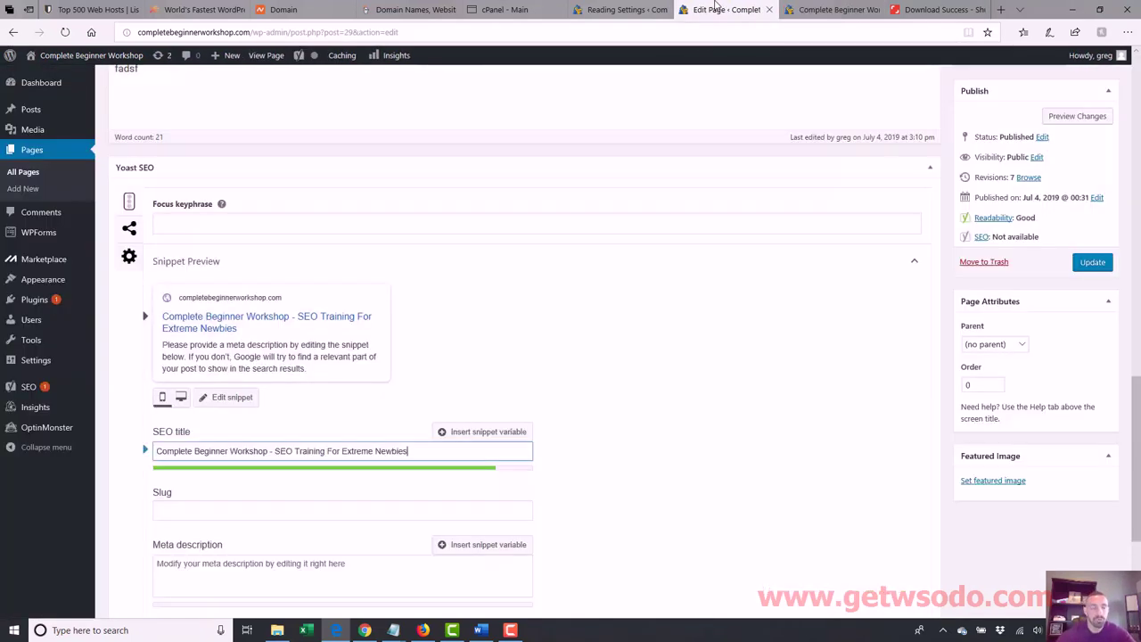
- Switch to Chrome to view the Top10.com online dating sites comparison as an example homepage, and return to the WordPress editor in Edge
drag(1138, 430, 1138, 178)
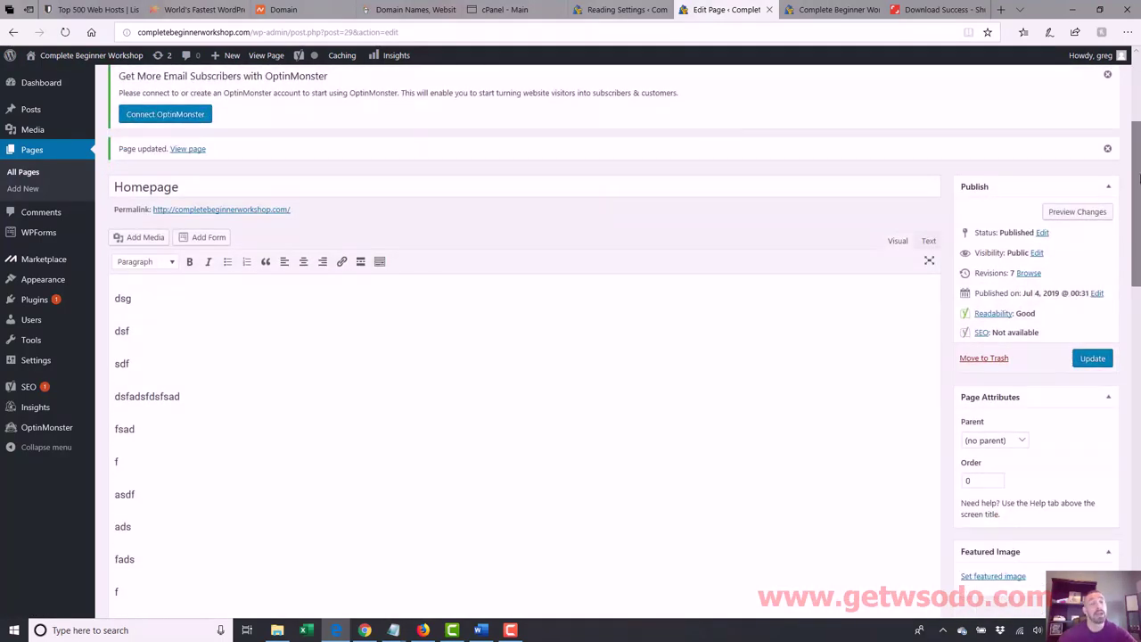
click(365, 632)
click(676, 176)
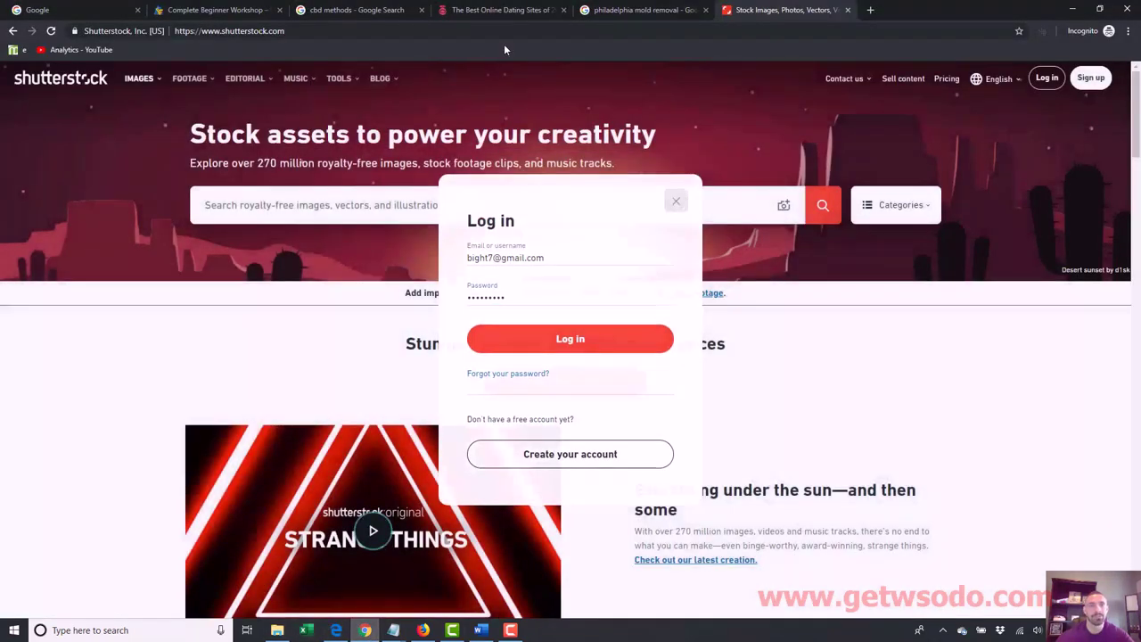
click(496, 10)
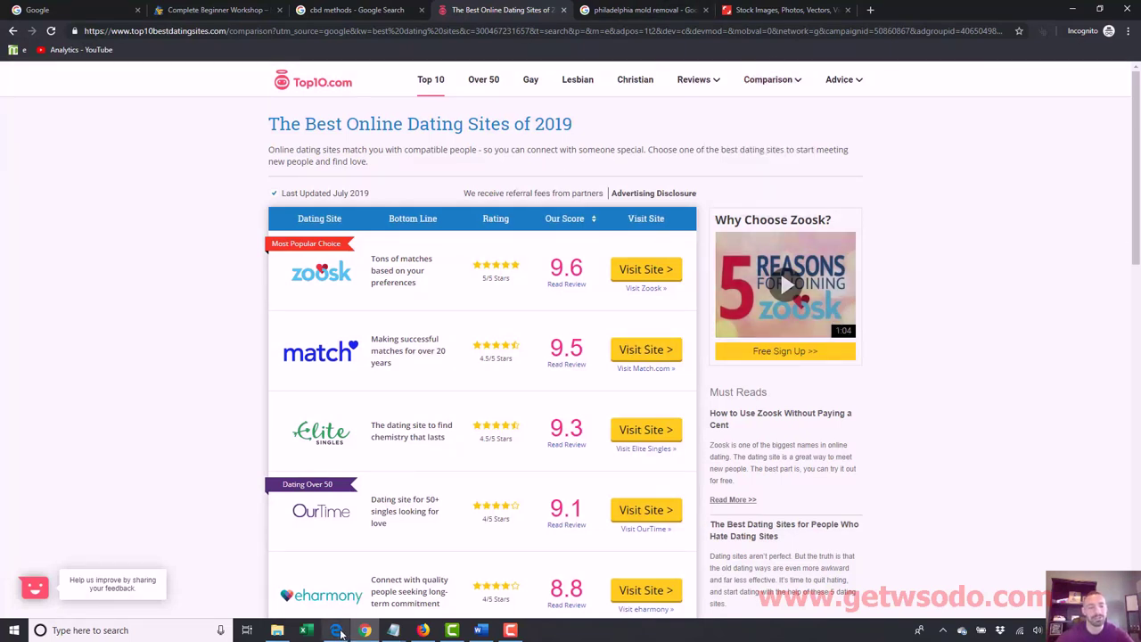
click(337, 630)
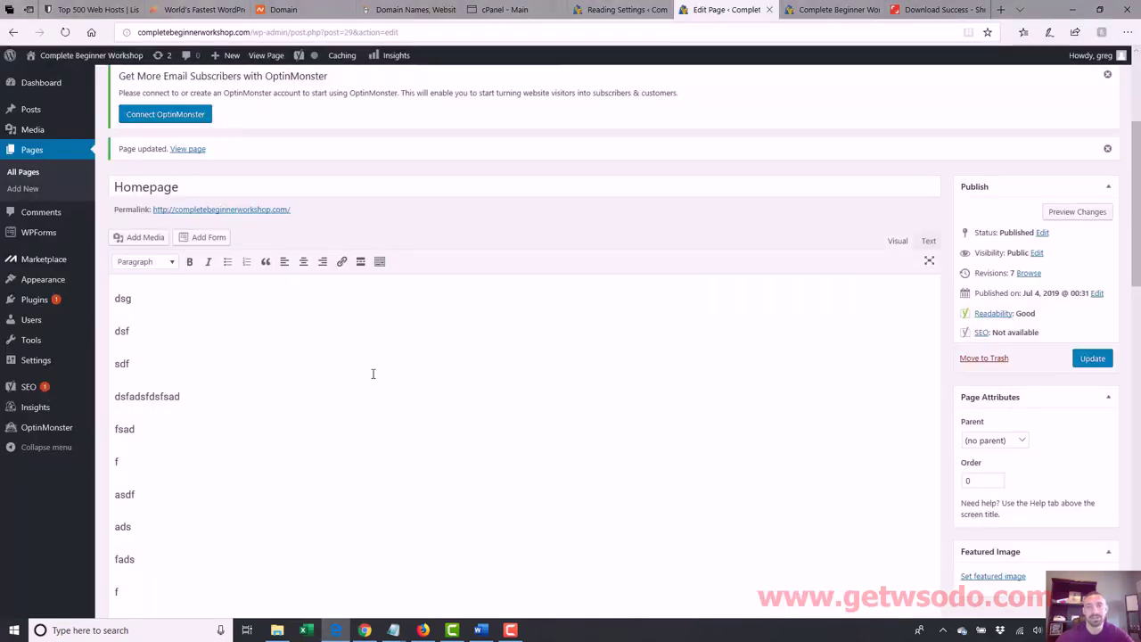
- Look through the placeholder content and sidebar on the site's live front page
click(834, 10)
scroll(1006, 191, down, 2)
scroll(652, 490, down, 10)
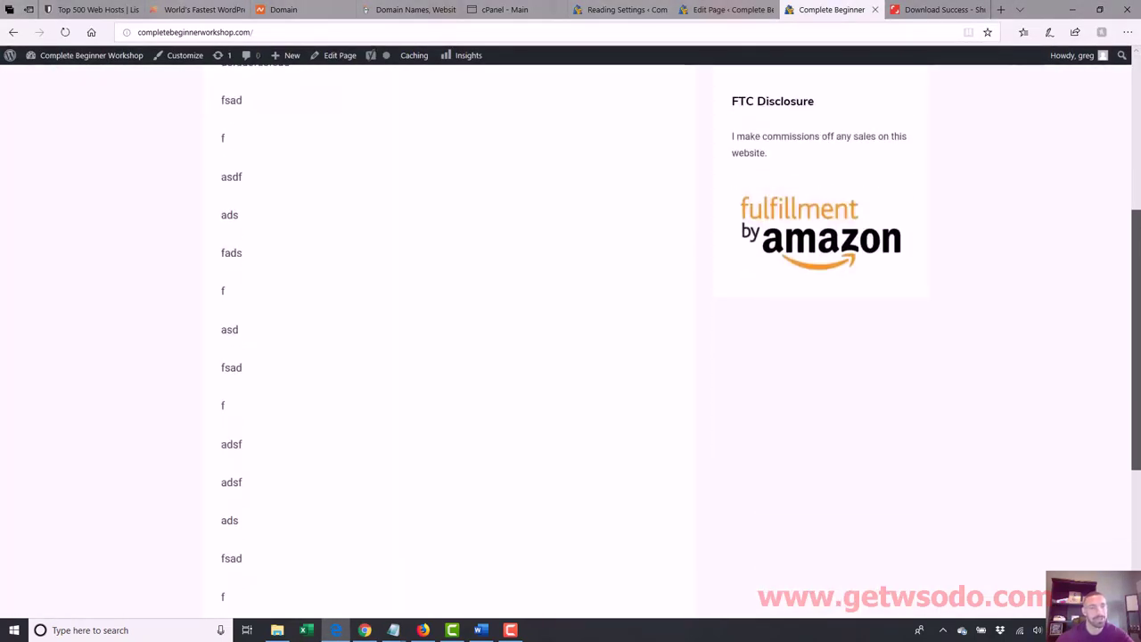
scroll(652, 490, up, 12)
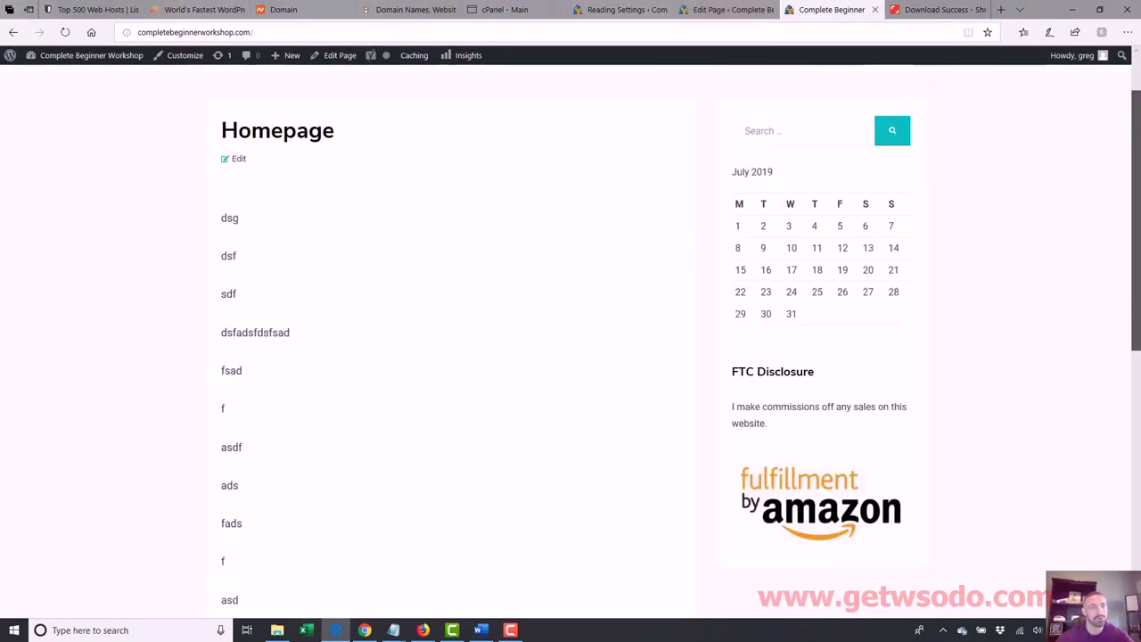
- Replace the Homepage page's placeholder text with the article from the Word document "9 on seo" and remove the trailing blank lines
click(482, 630)
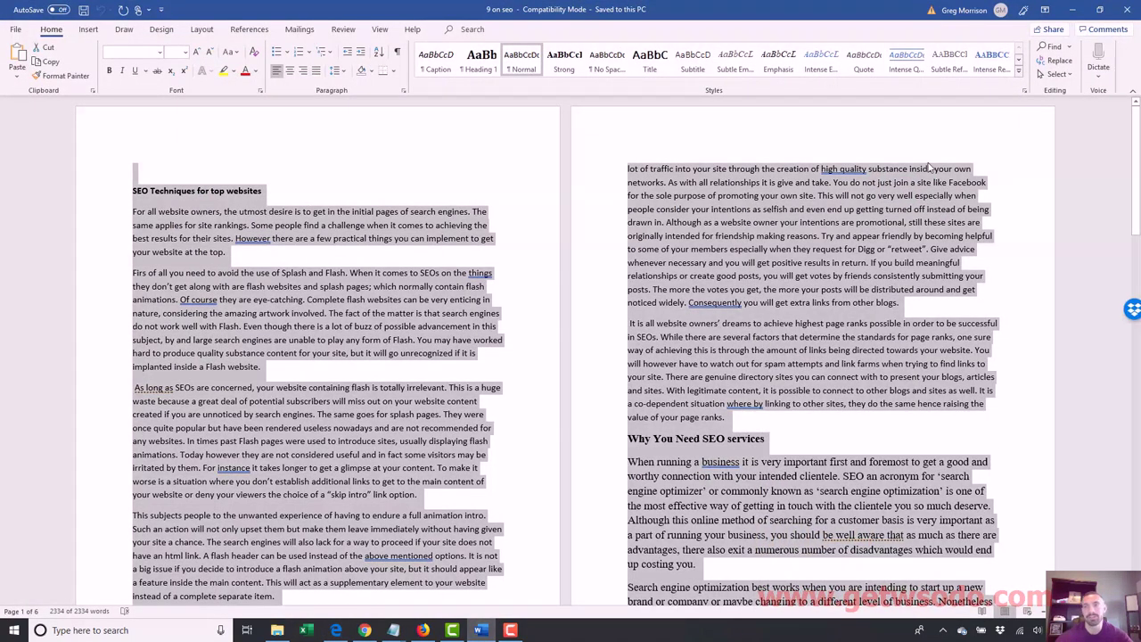
click(1076, 10)
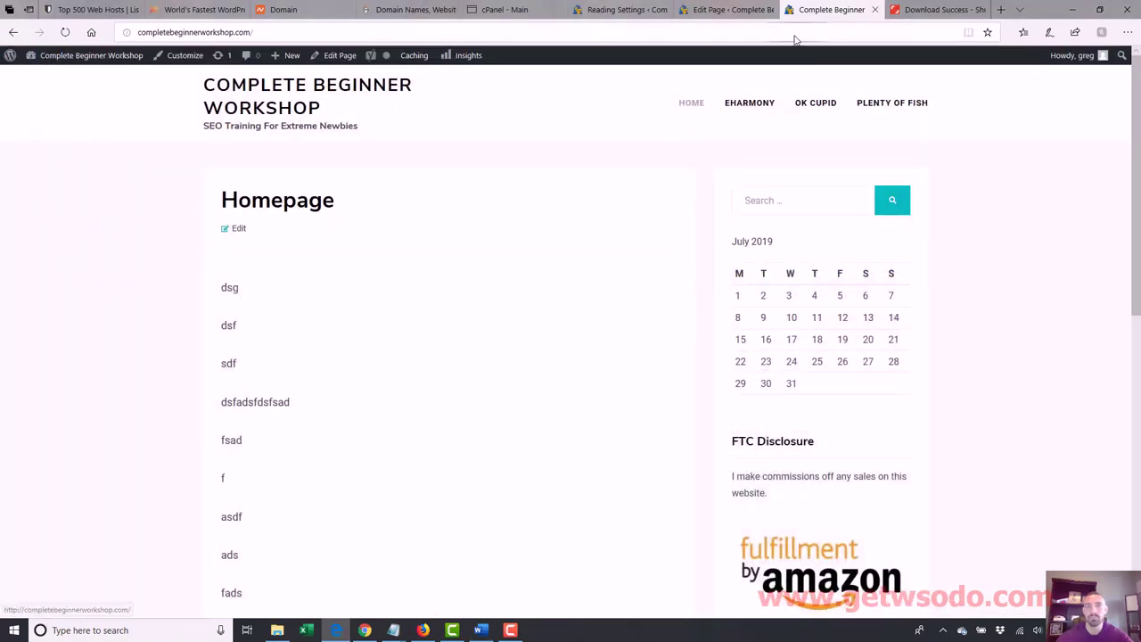
click(727, 10)
key(ctrl+a)
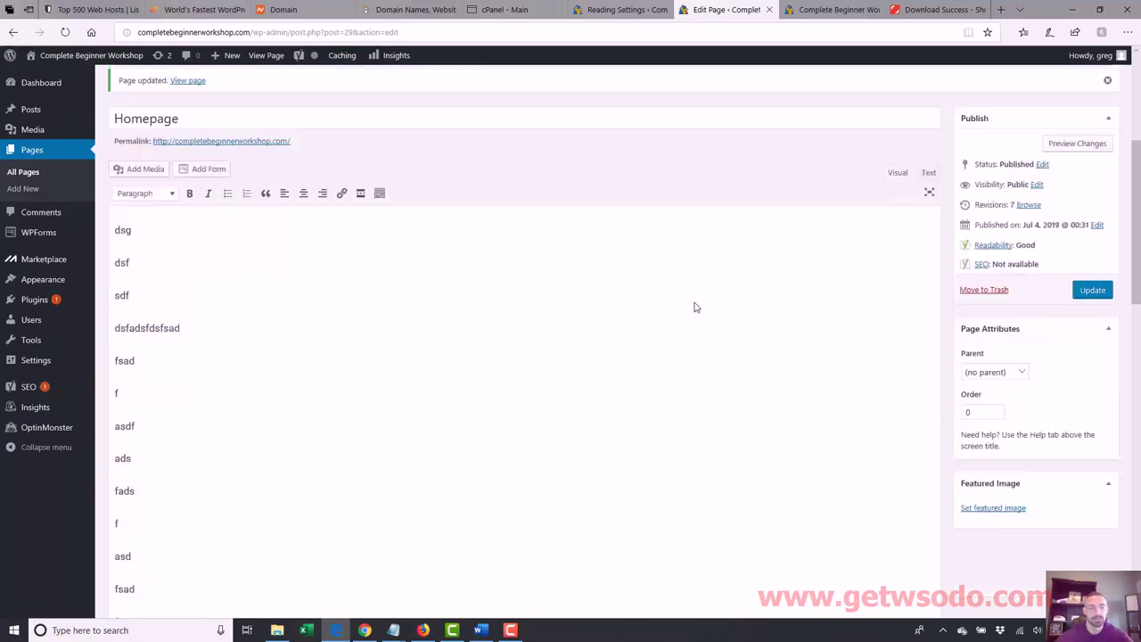
key(ctrl+v)
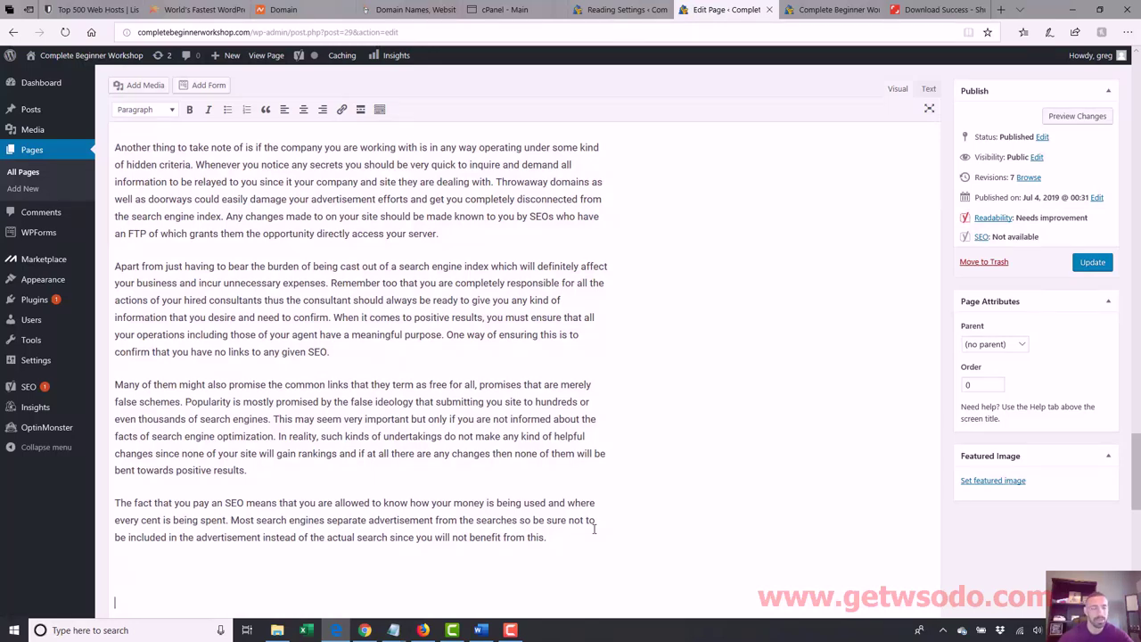
key(BackSpace)
key(BackSpace)
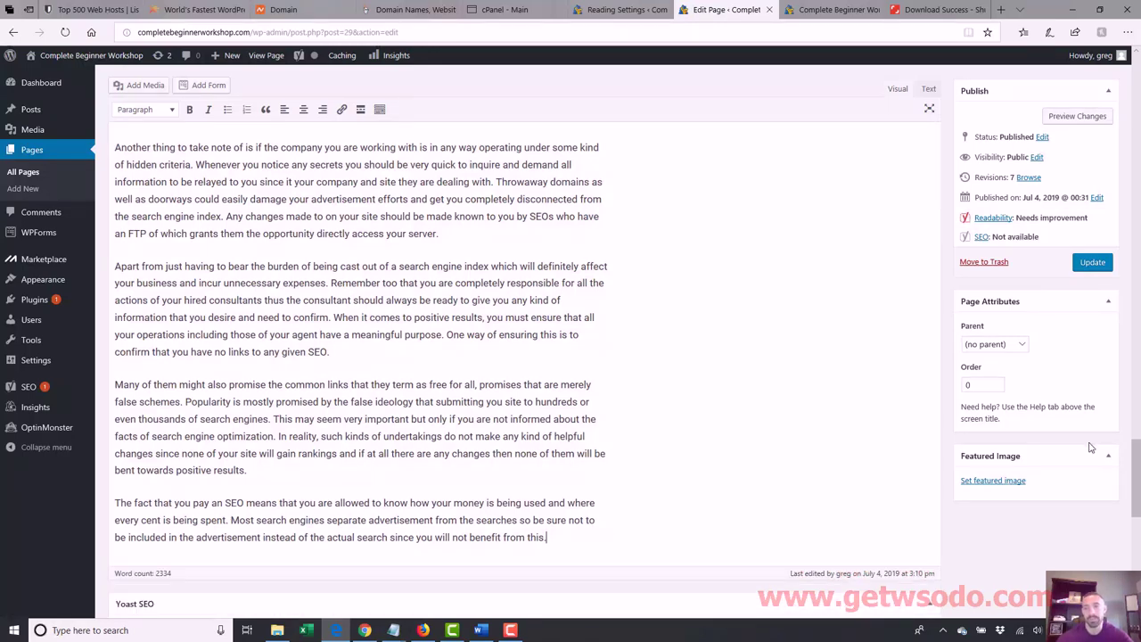
- Remove the blank line above "SEO Techniques for top websites" at the start of the content and update the page
scroll(152, 456, up, 20)
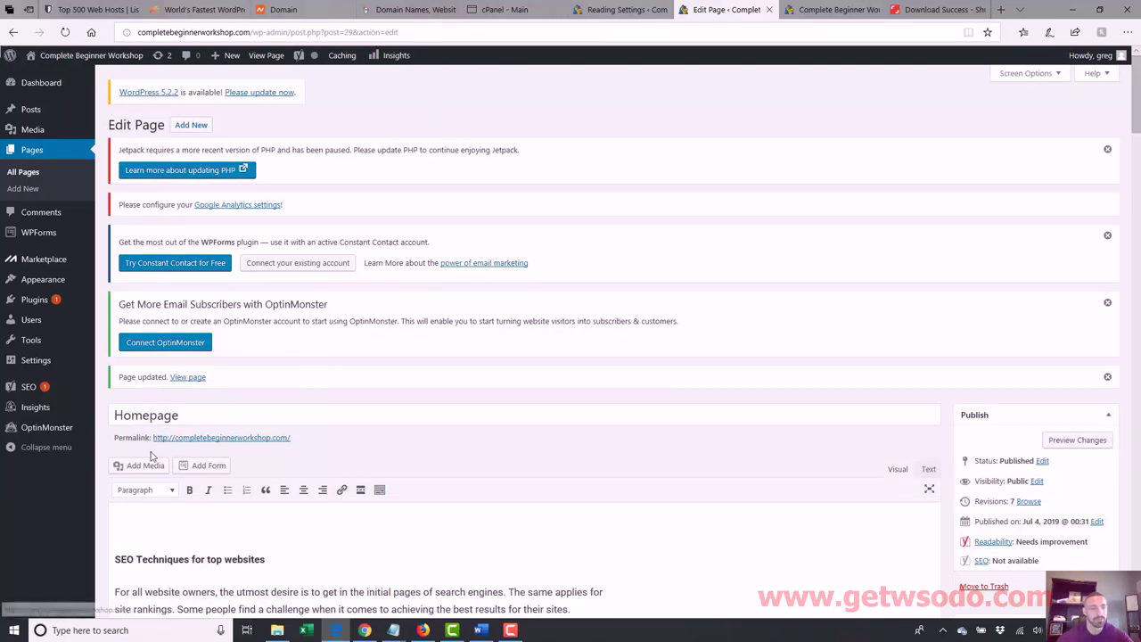
click(115, 559)
key(BackSpace)
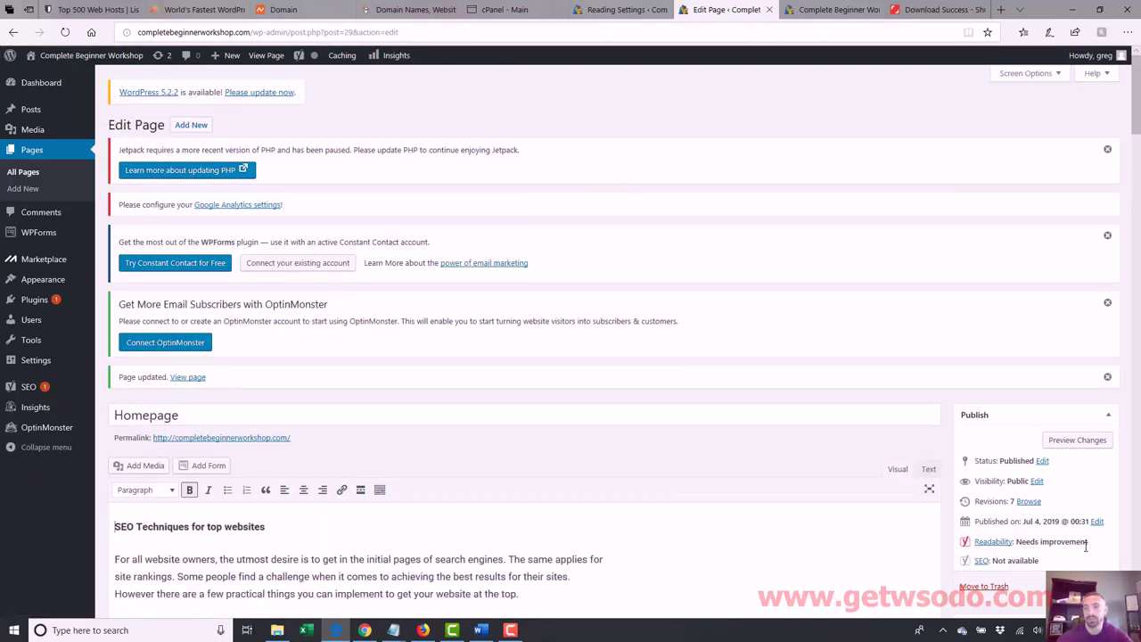
click(1090, 586)
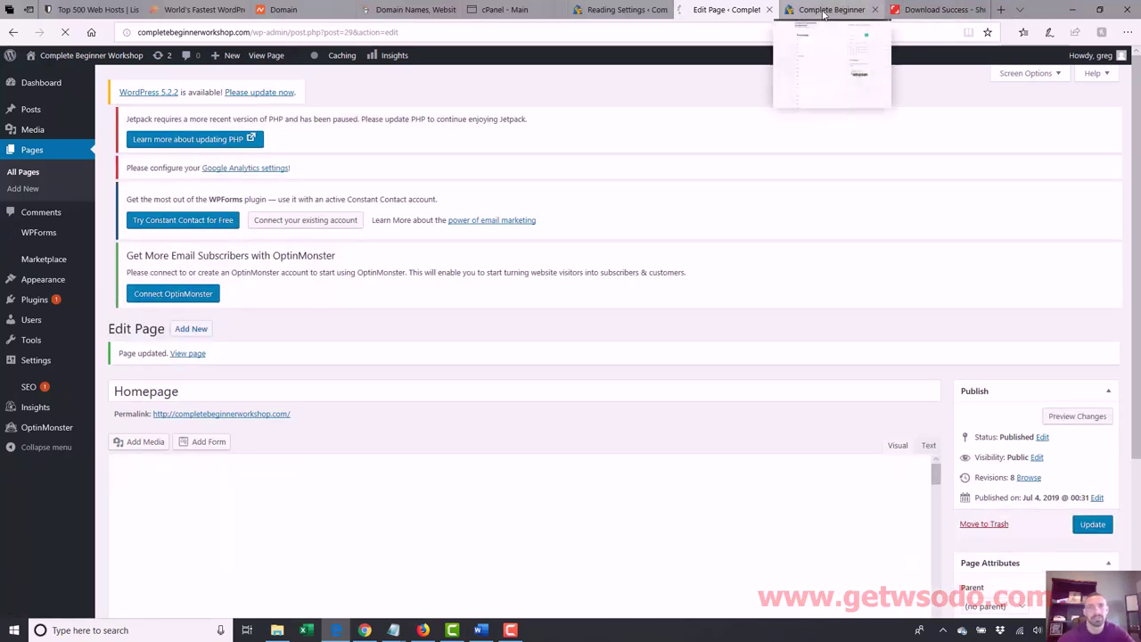
- Reload the live front page and look through the article content on it
click(824, 10)
click(449, 30)
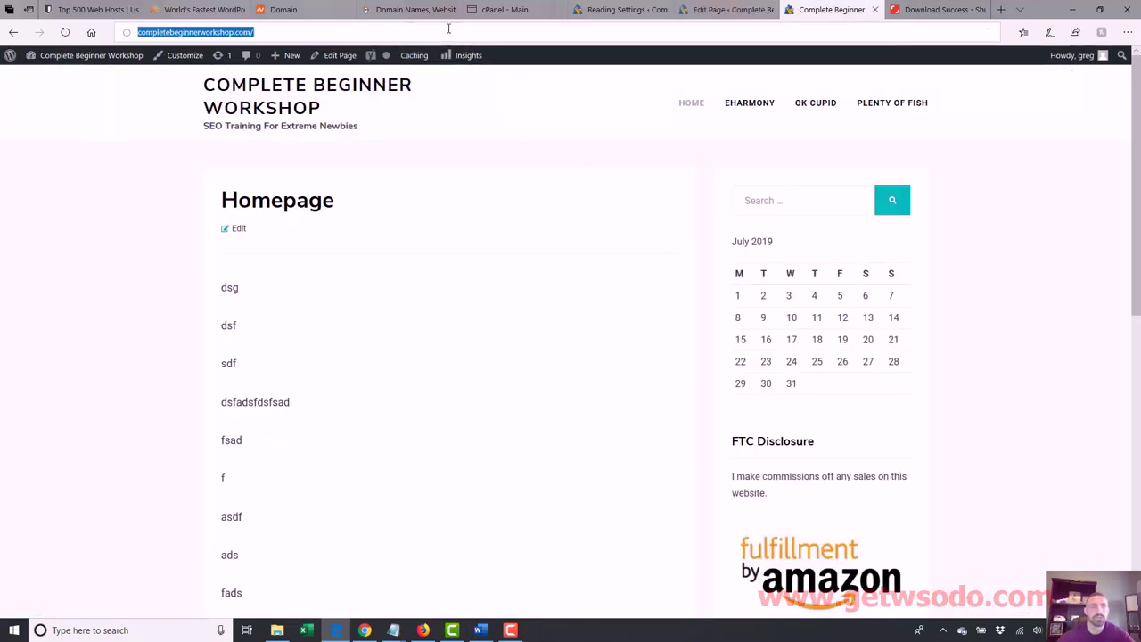
key(Return)
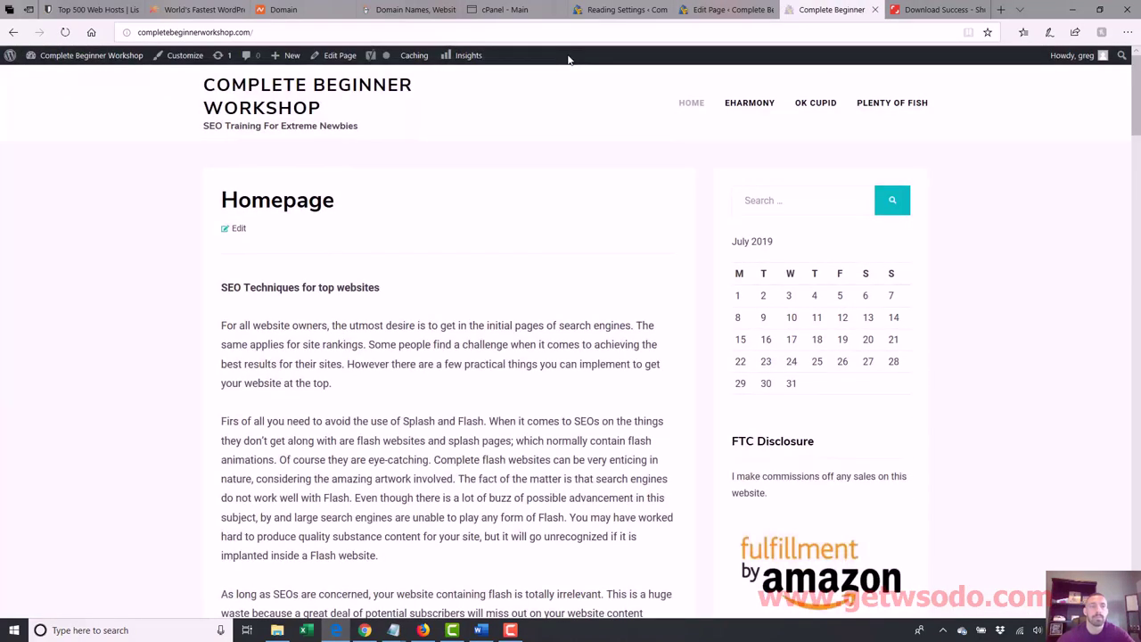
scroll(889, 170, down, 15)
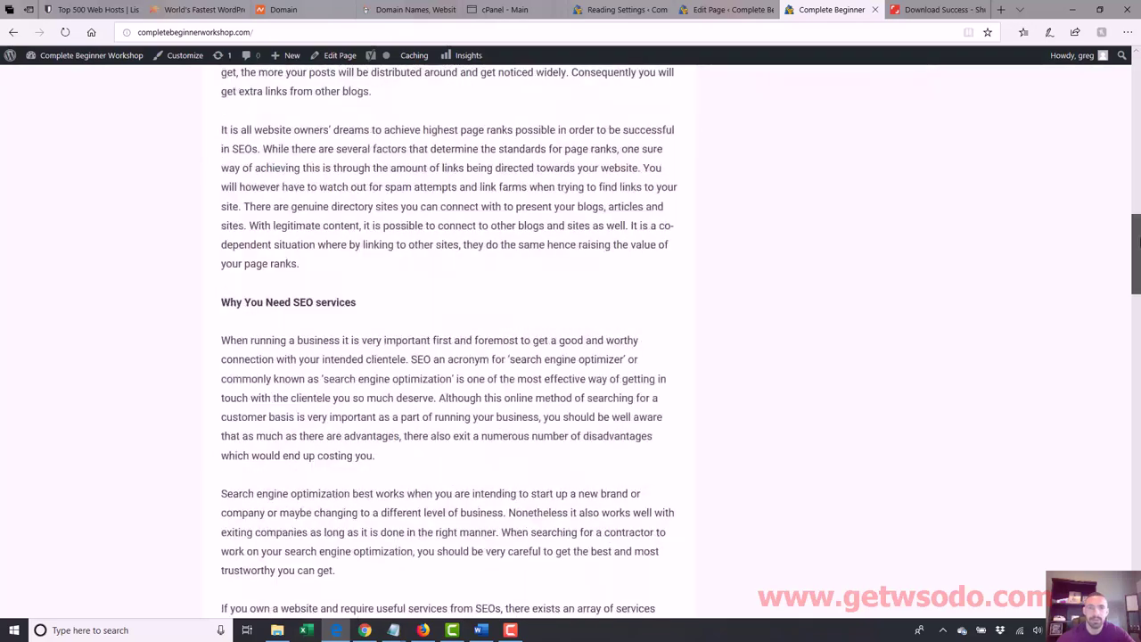
scroll(446, 338, down, 5)
scroll(446, 338, up, 20)
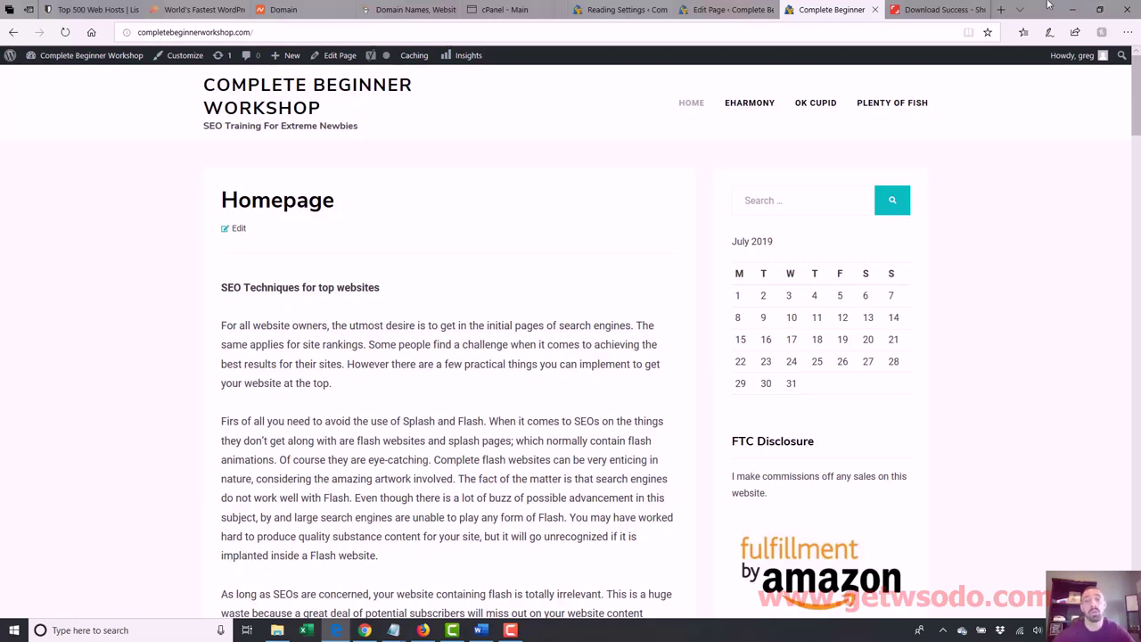
- Examine the heading formats available for the "SEO Techniques for top websites" line in the page editor, leaving its format as is
click(711, 9)
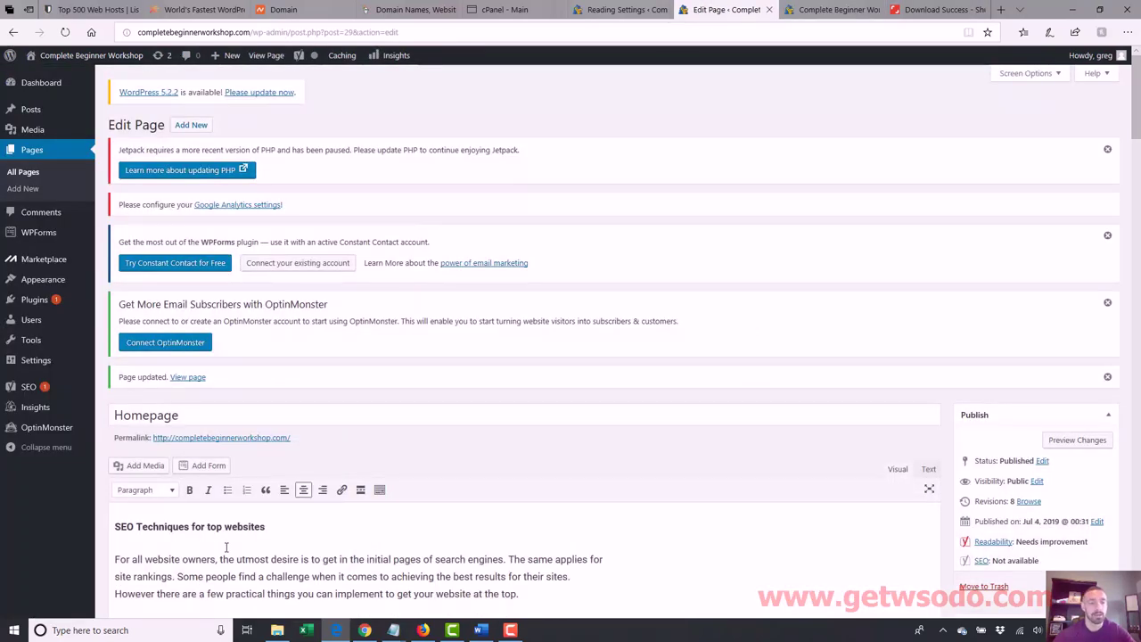
click(261, 527)
drag(274, 528, 113, 528)
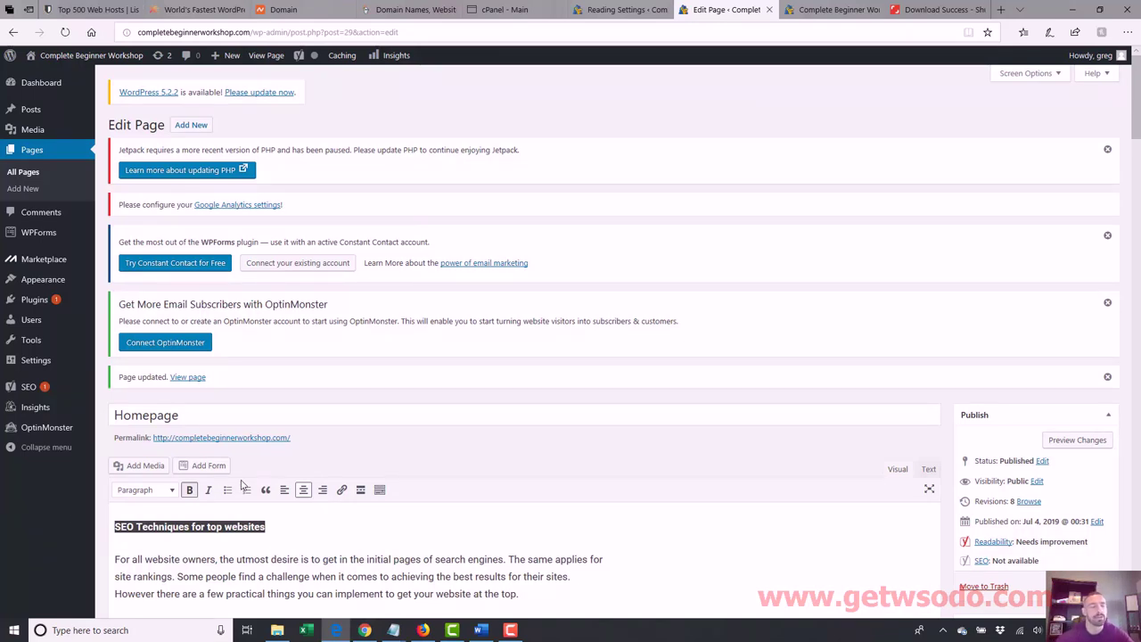
click(171, 492)
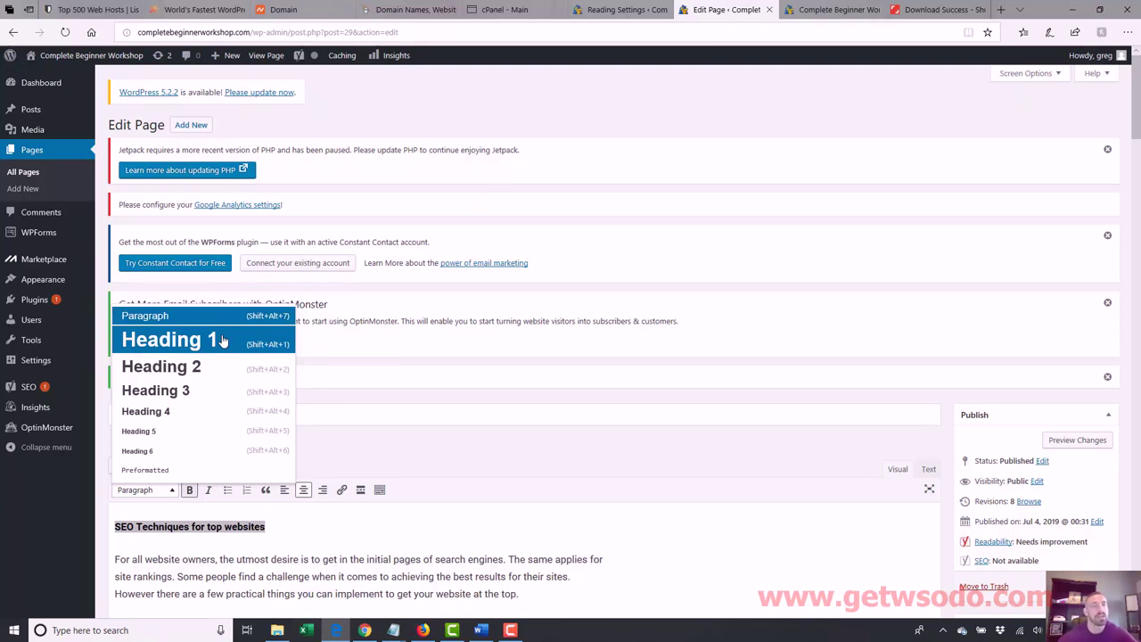
click(377, 378)
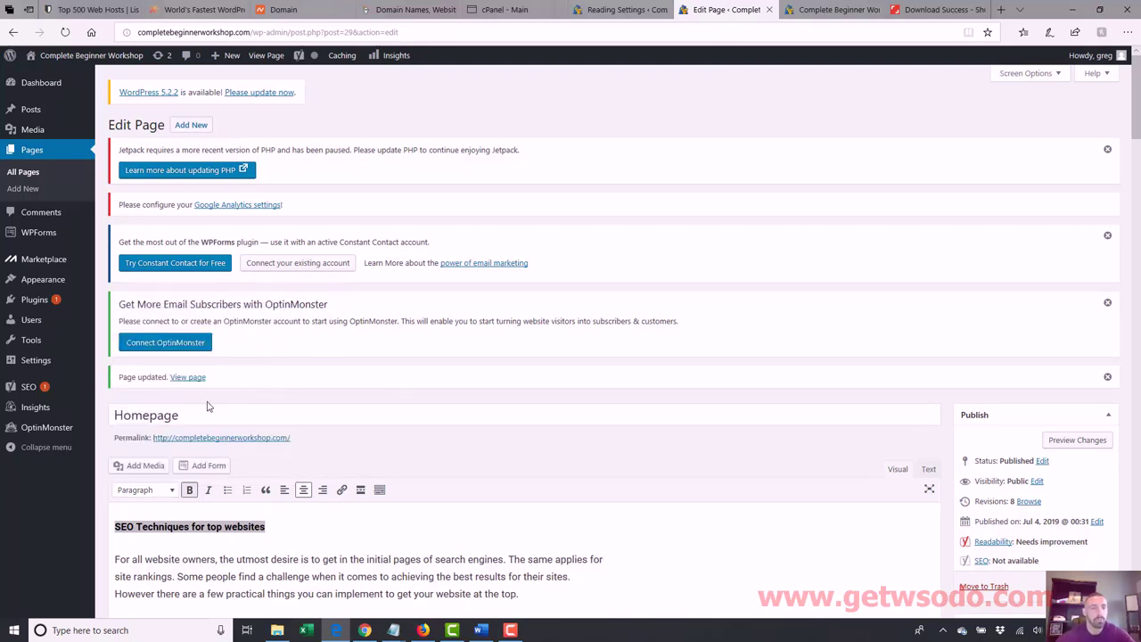
- Compare the page title "Homepage" in the editor with the heading on the live front page
drag(190, 416, 97, 425)
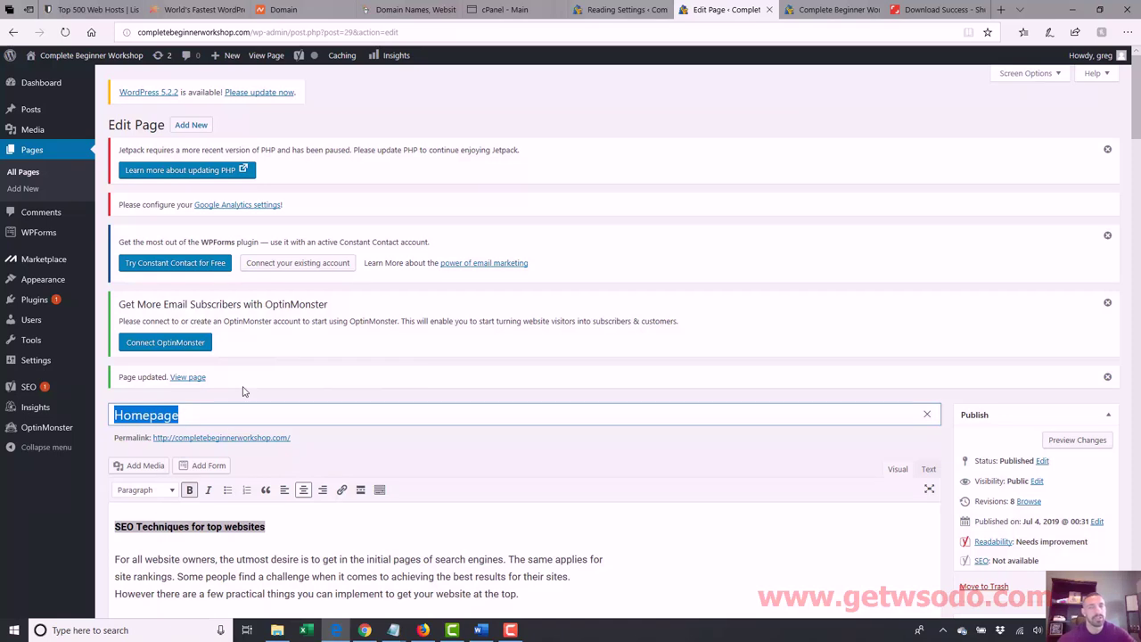
click(833, 10)
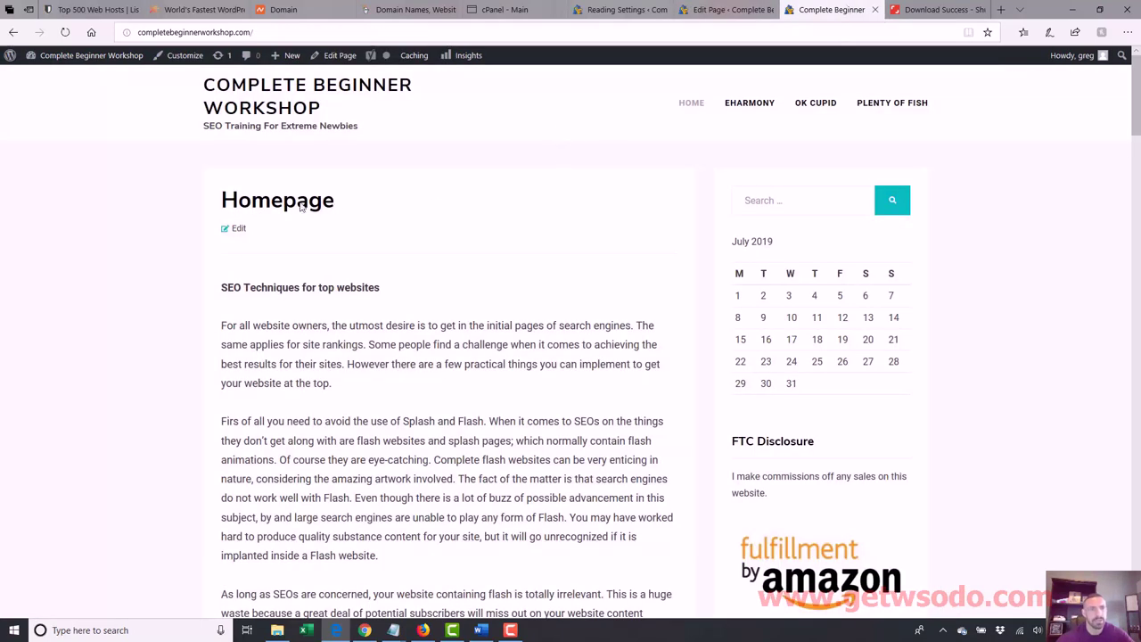
drag(337, 207, 230, 209)
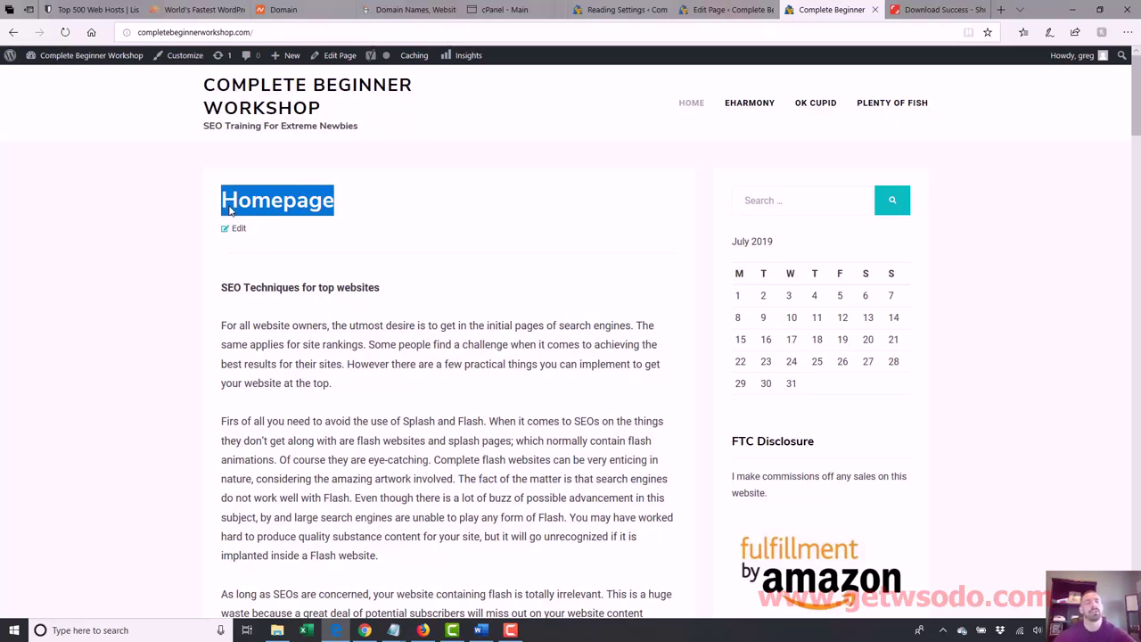
- Replace the page title with "Step By Step SEO Training For Beginners" in the page editor and update the page
click(729, 10)
click(208, 420)
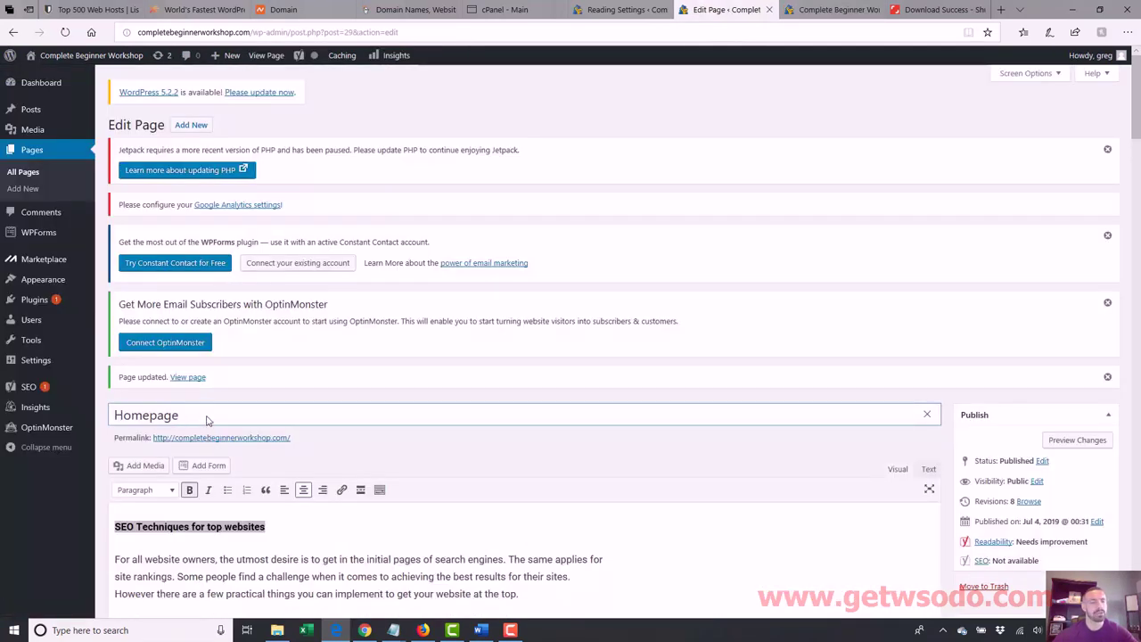
double_click(113, 412)
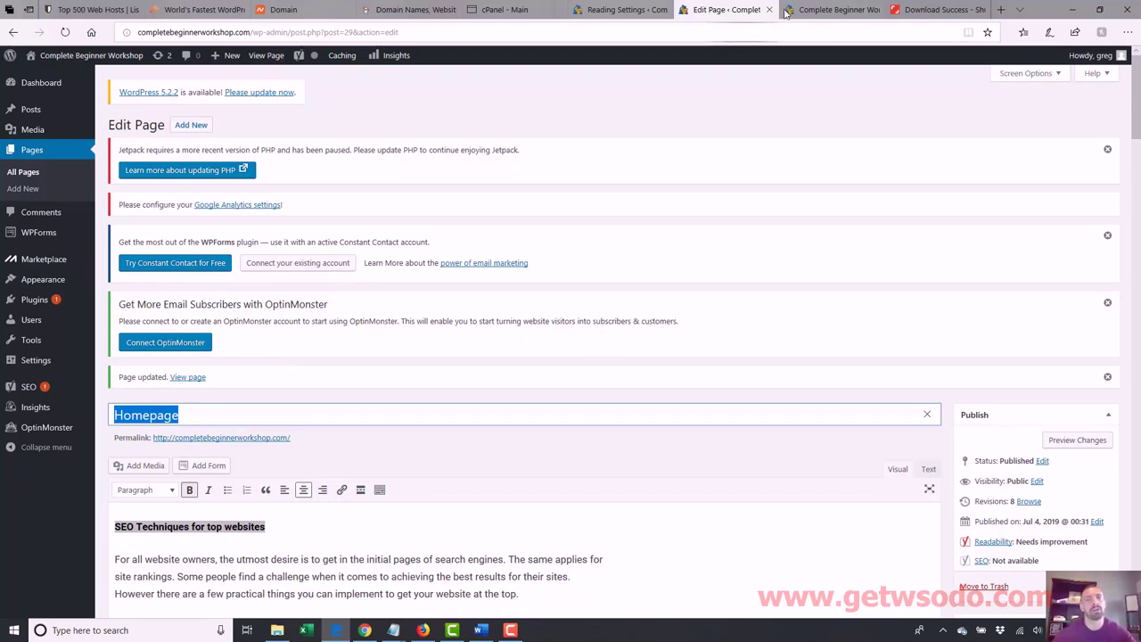
mouse_move(815, 7)
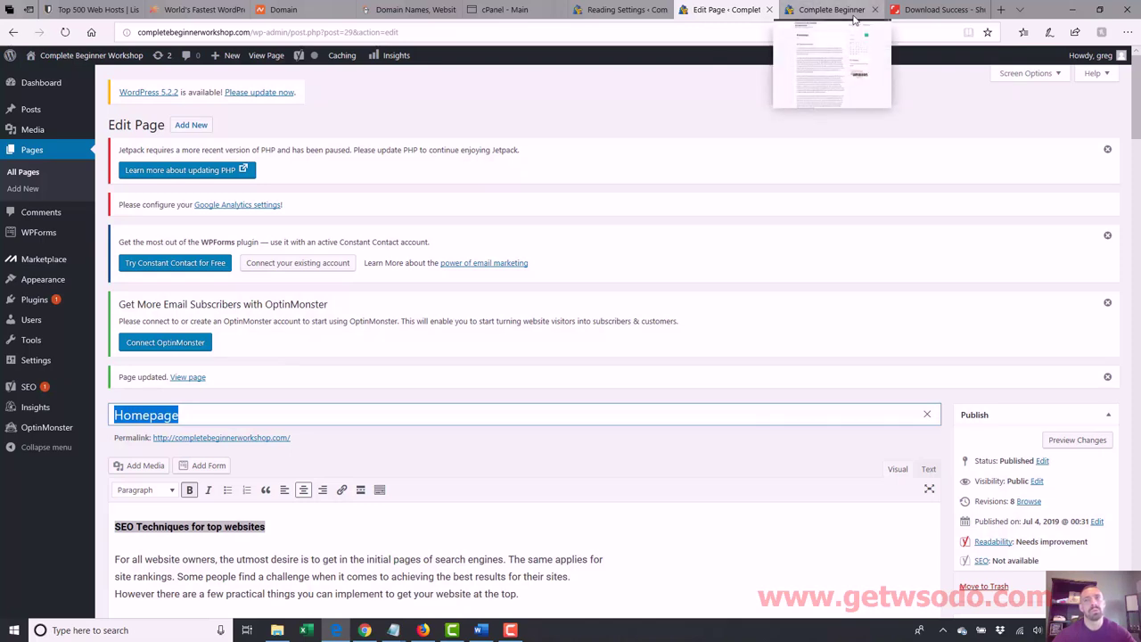
click(854, 12)
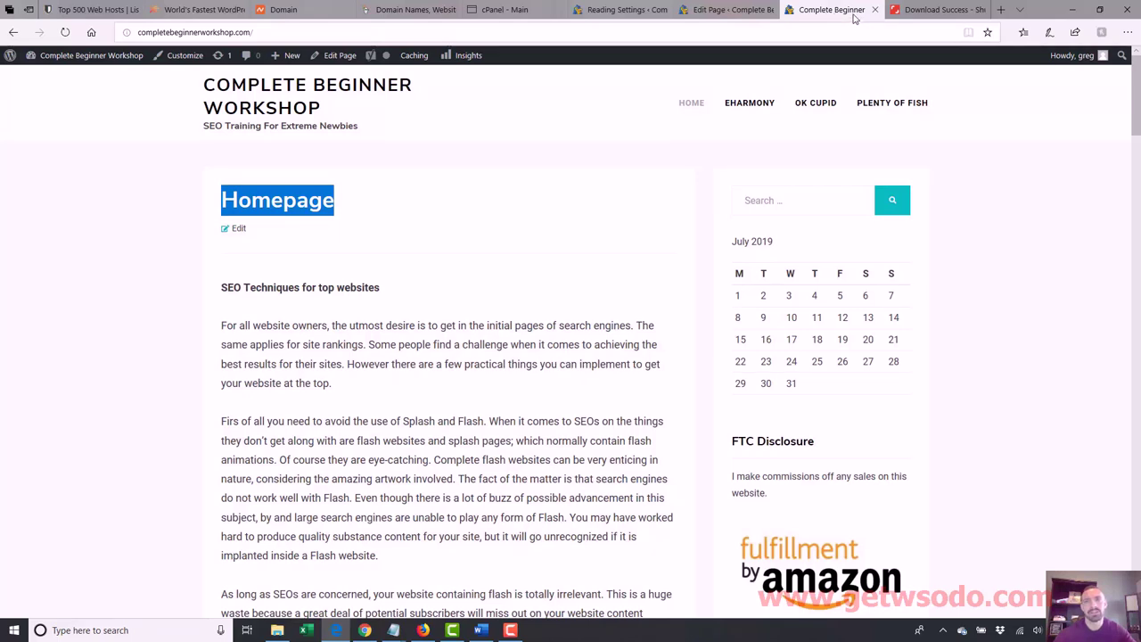
click(726, 10)
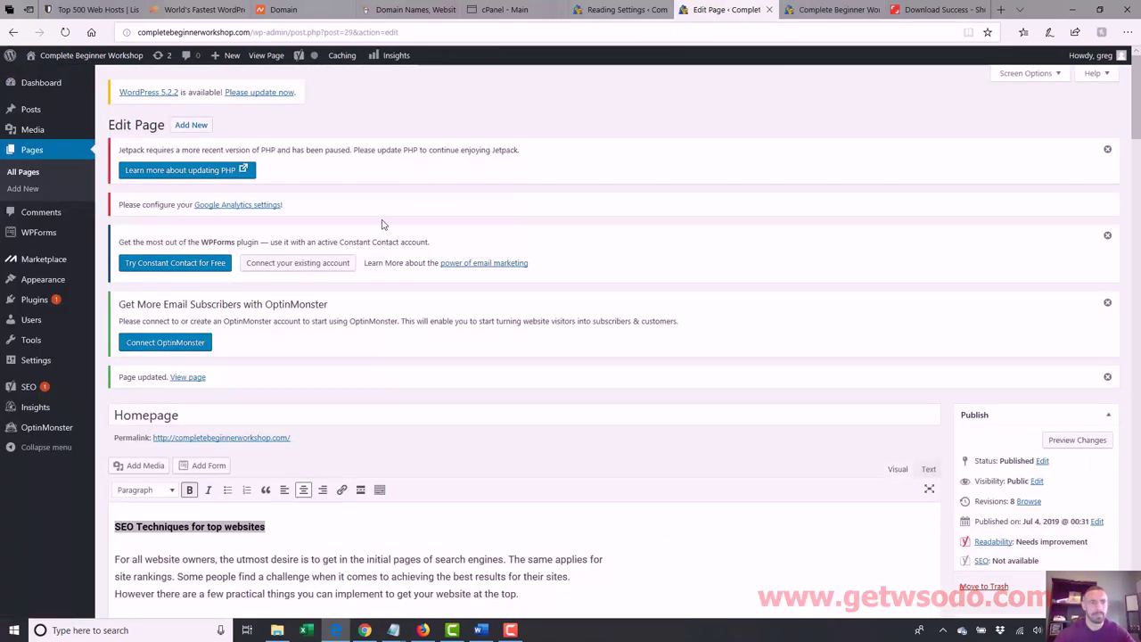
click(214, 414)
key(ctrl+a)
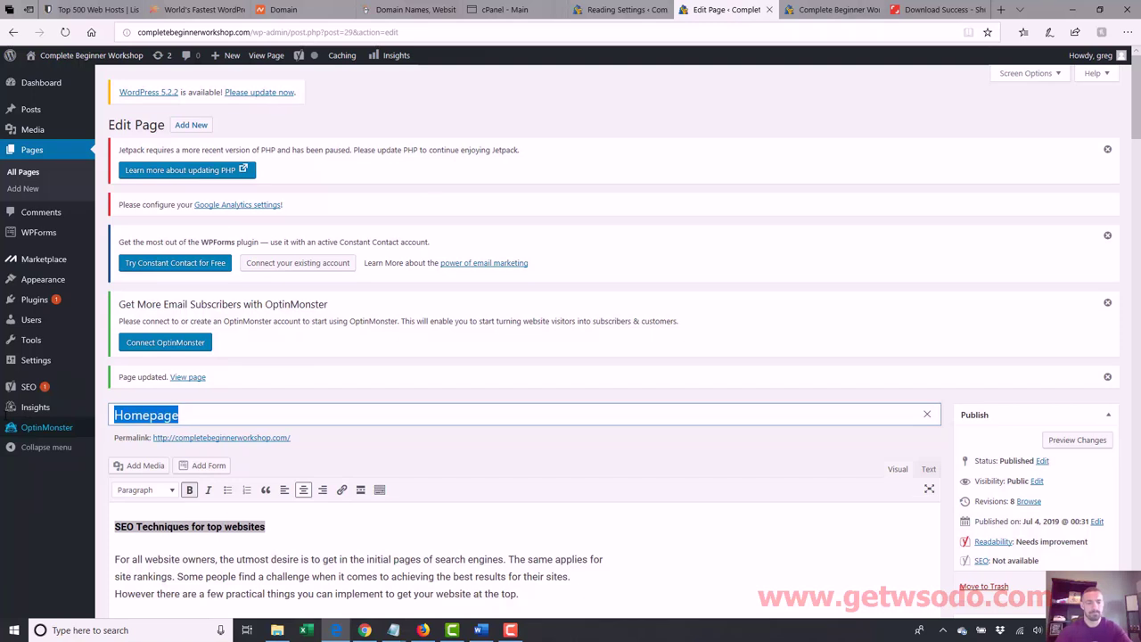
text(Step)
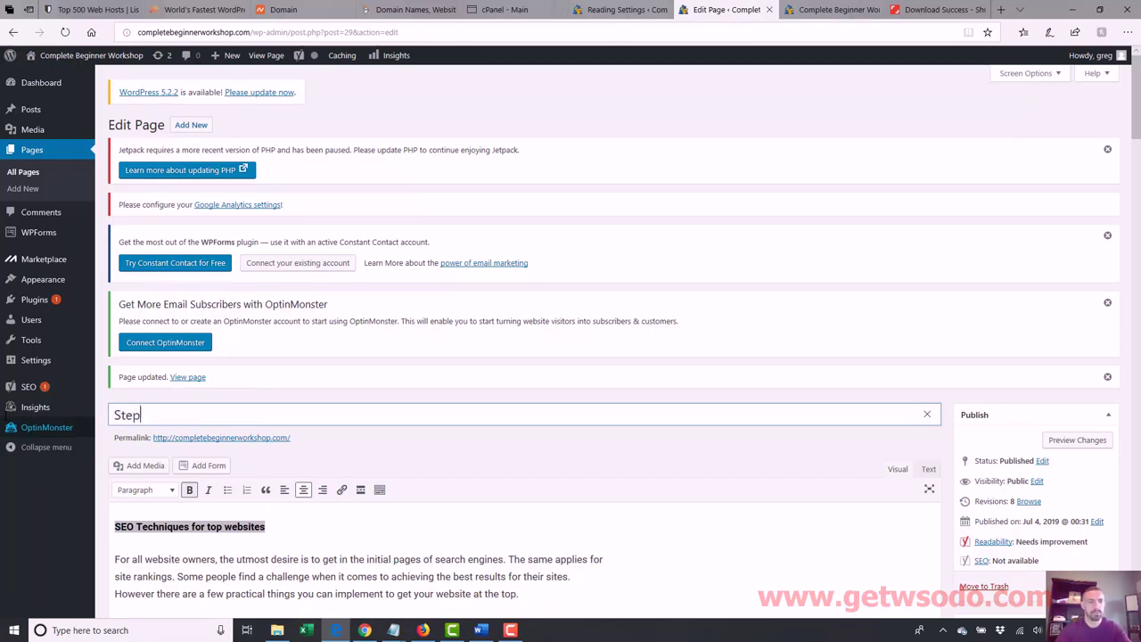
text( By Step S)
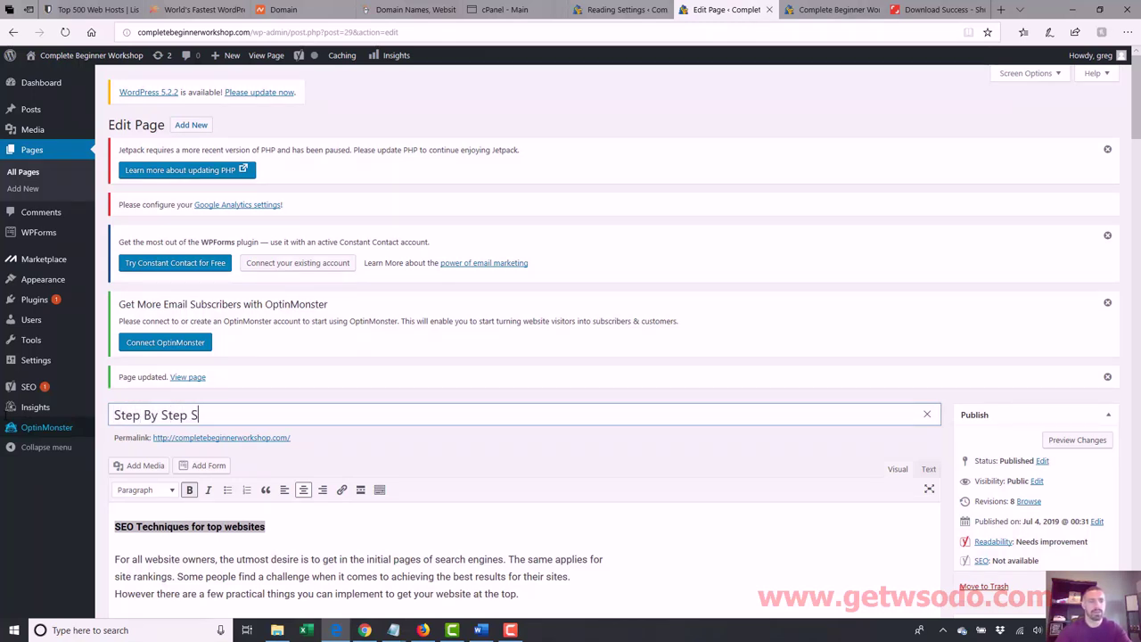
text(EO Training For Beginners)
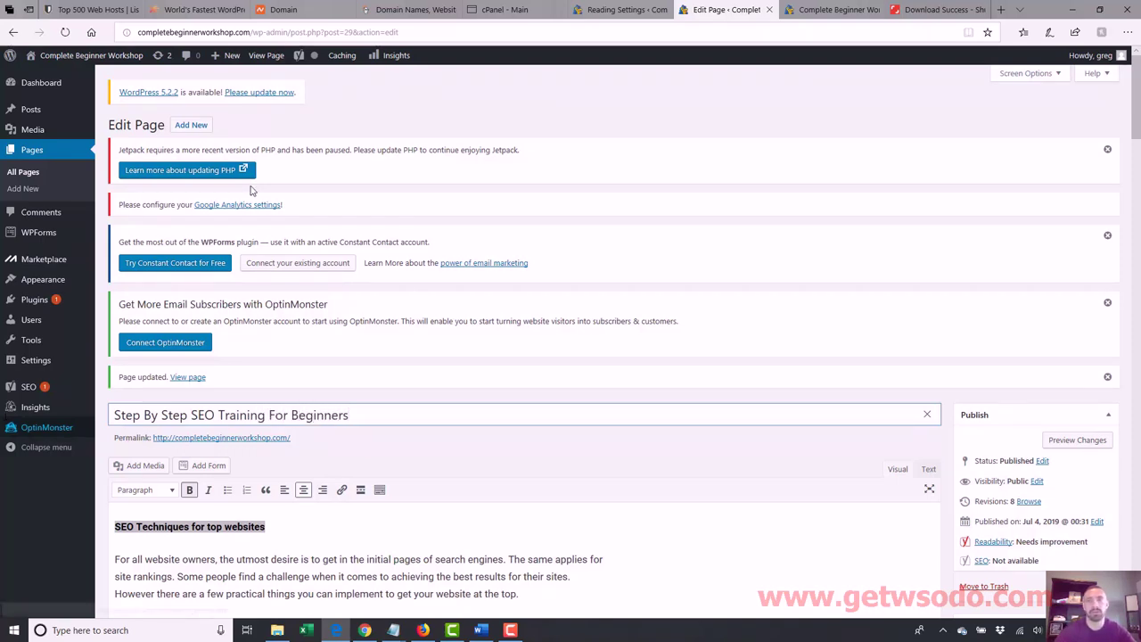
click(842, 11)
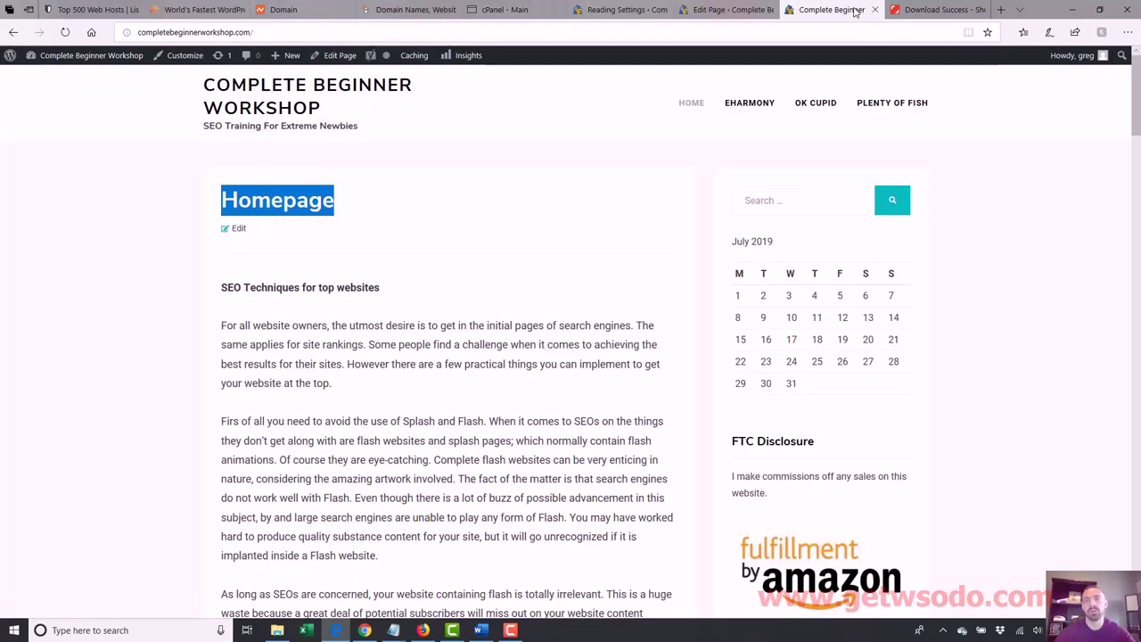
click(736, 10)
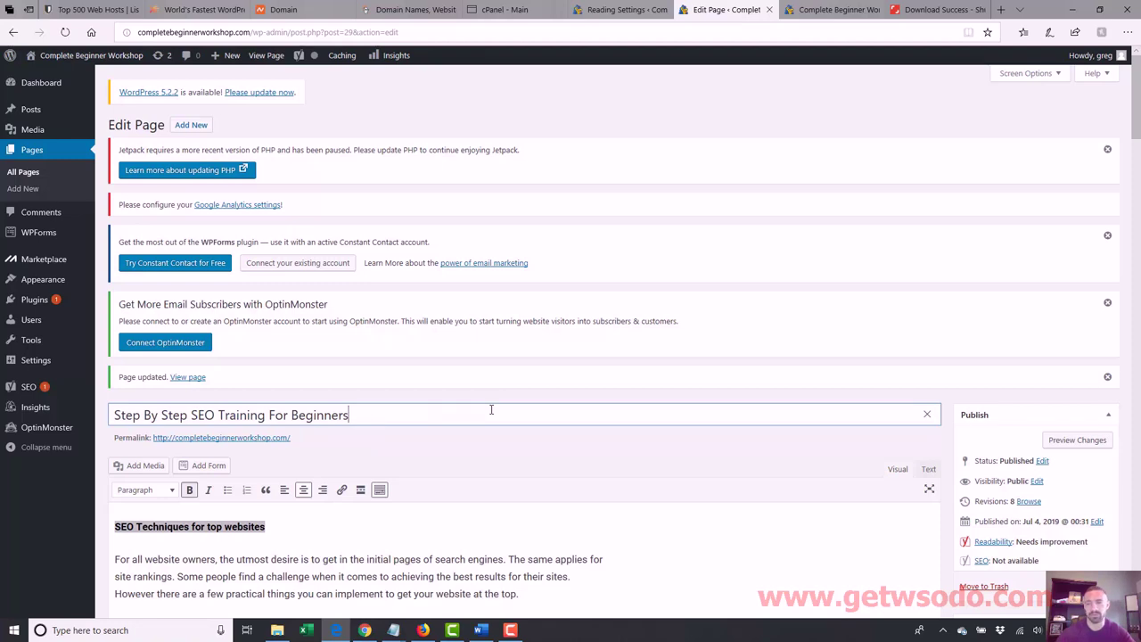
key(Return)
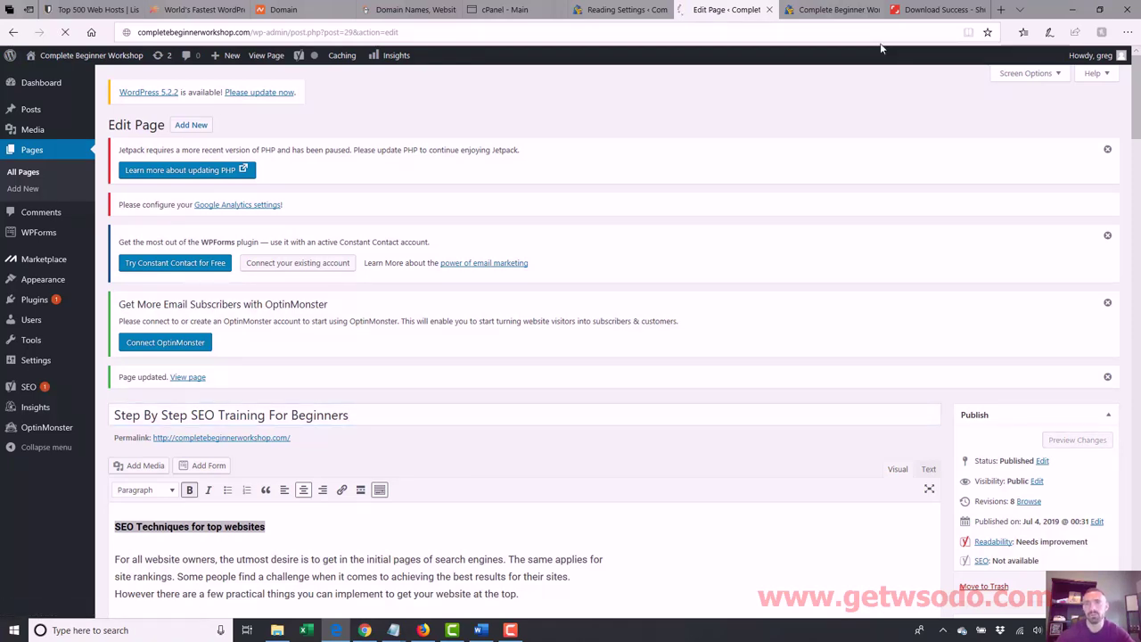
- Reload the live front page and compare the wording of its new heading with the site title and tagline
click(836, 11)
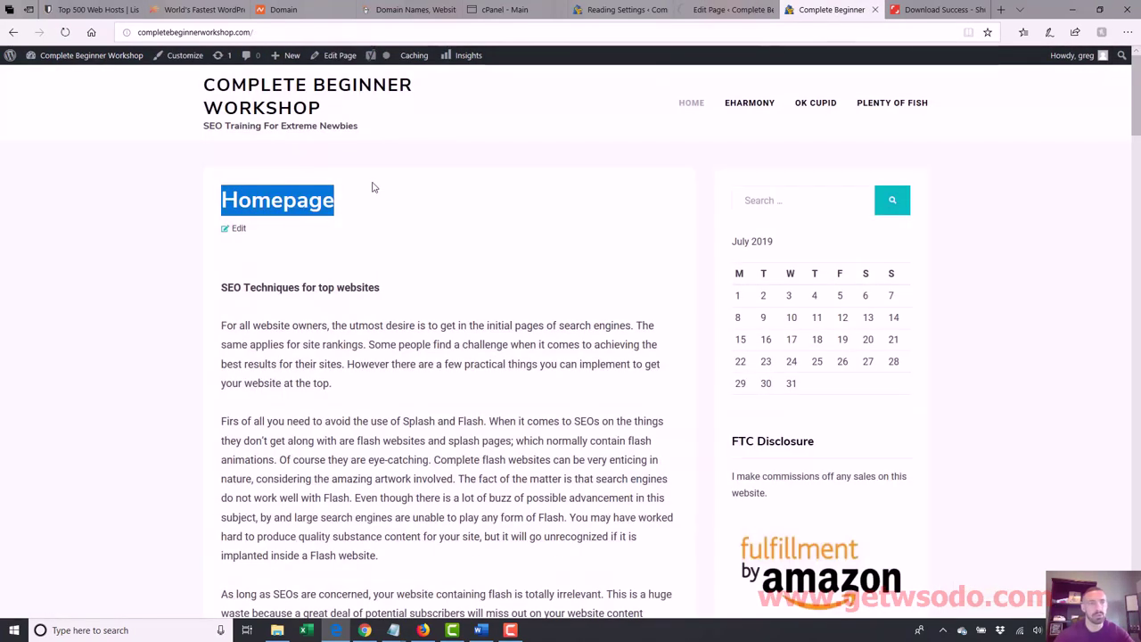
click(274, 29)
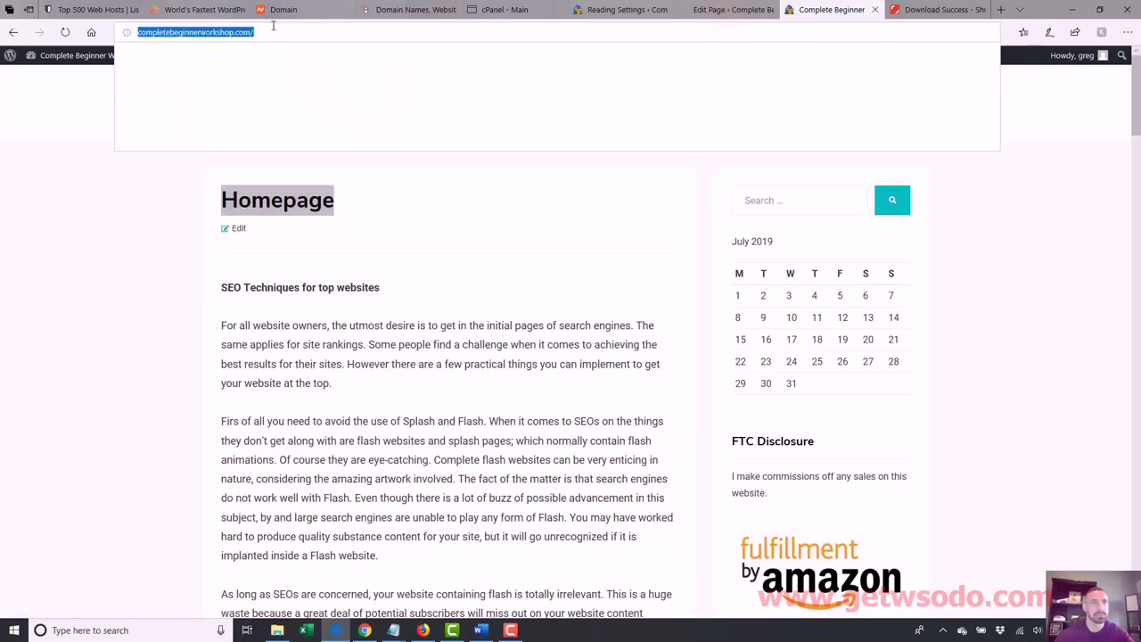
key(Return)
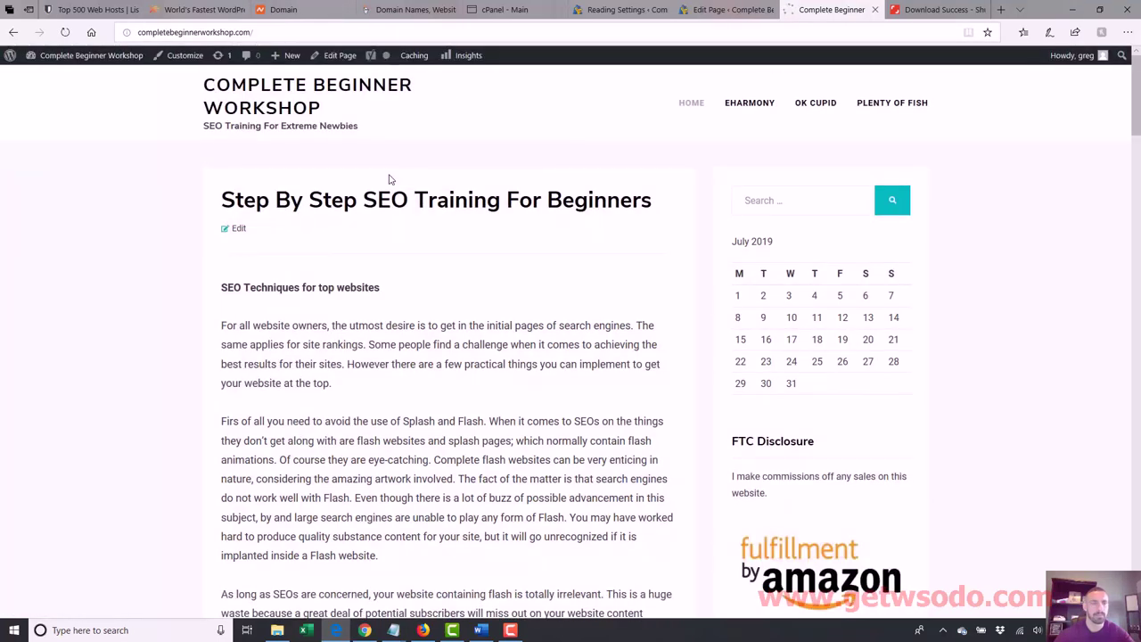
drag(223, 201, 549, 199)
click(585, 196)
drag(654, 198, 361, 203)
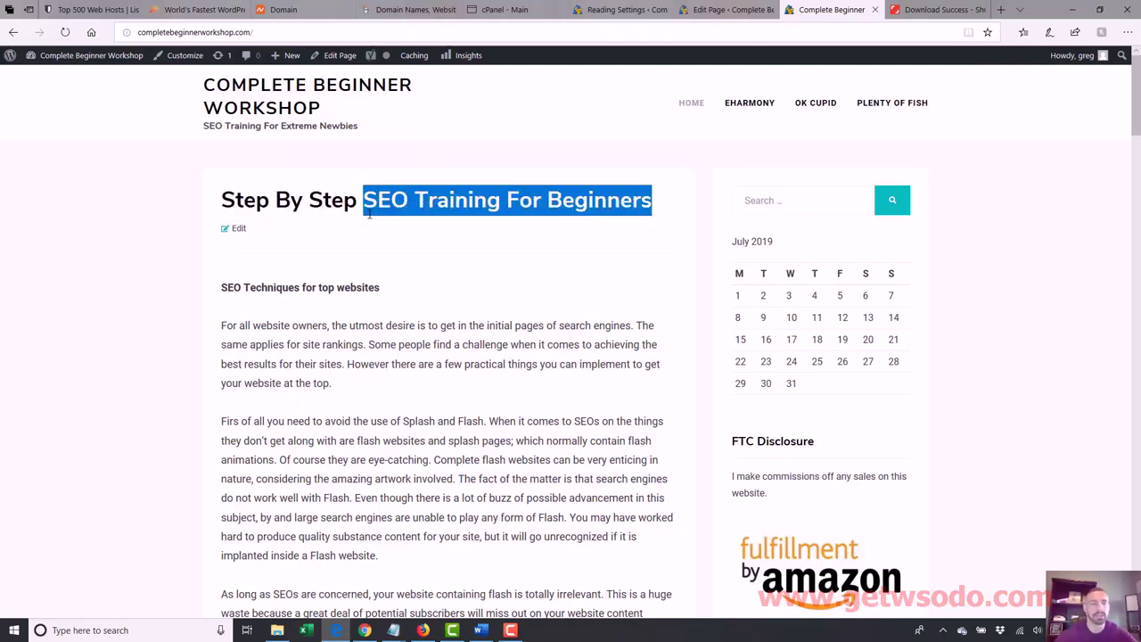
drag(368, 132, 209, 91)
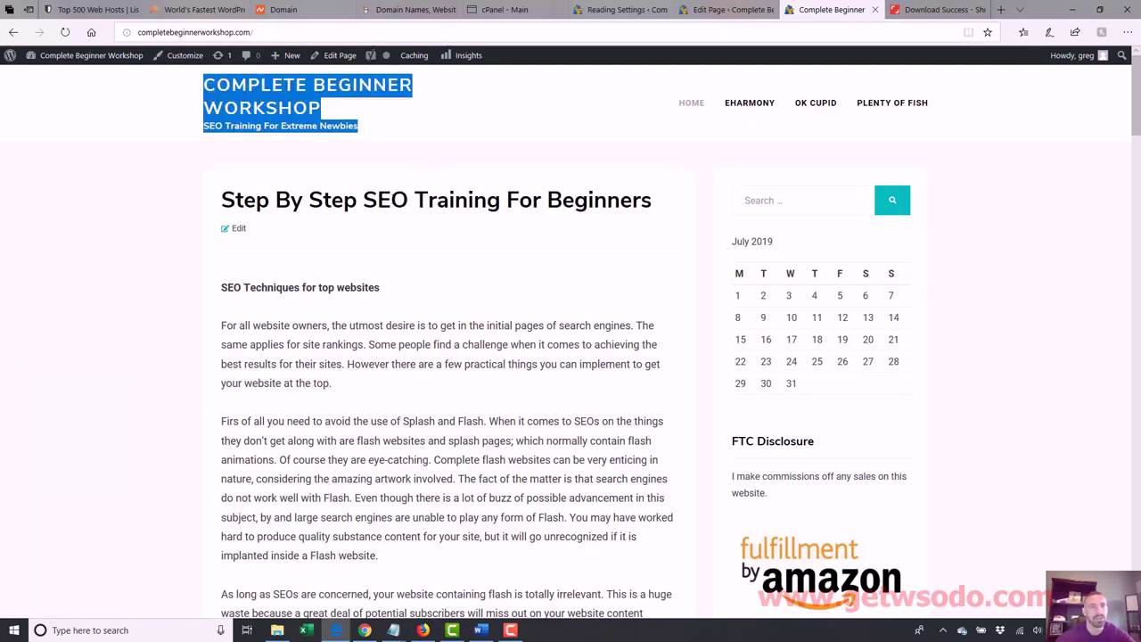
drag(408, 200, 364, 198)
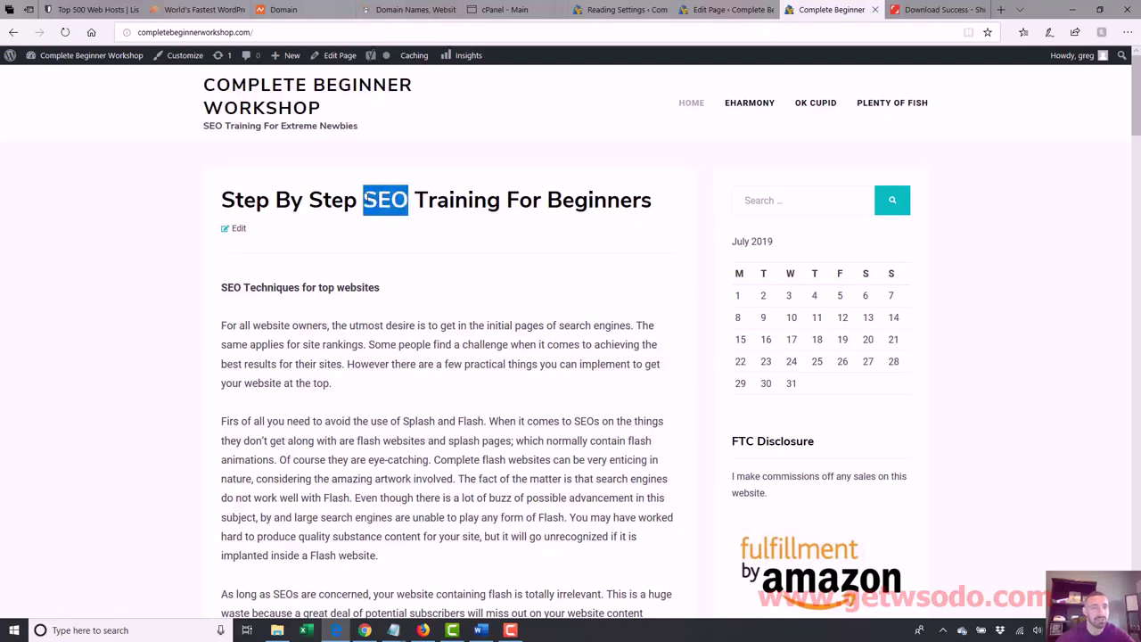
- Update the page with the title "Step By Step Search Engine Optimization Training For Beginners" and check it on the reloaded live front page
click(727, 10)
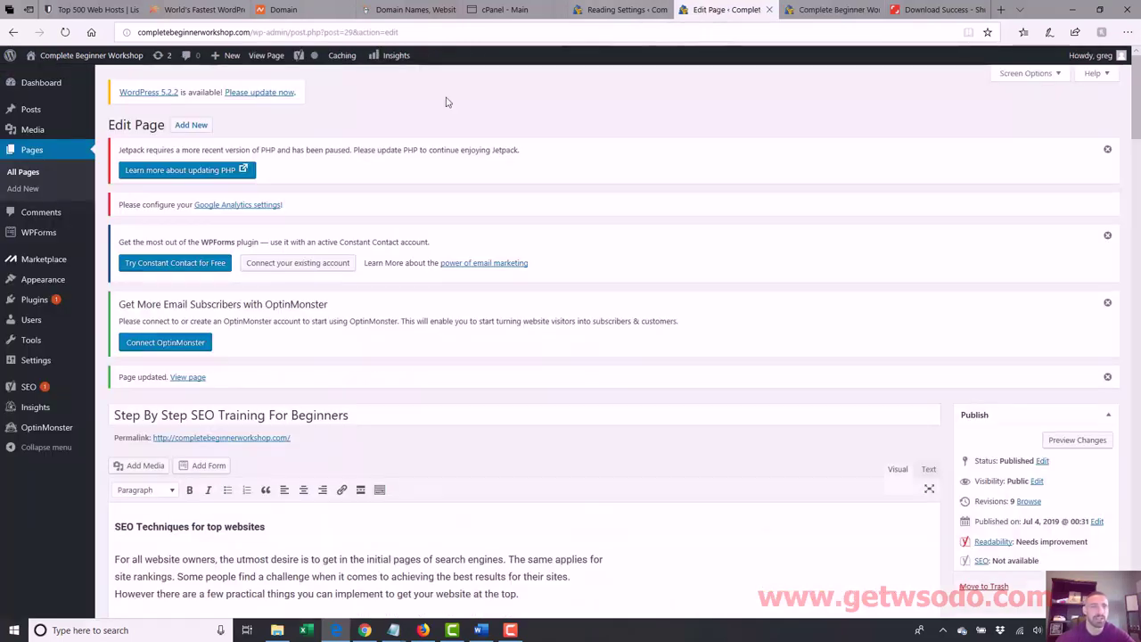
double_click(212, 414)
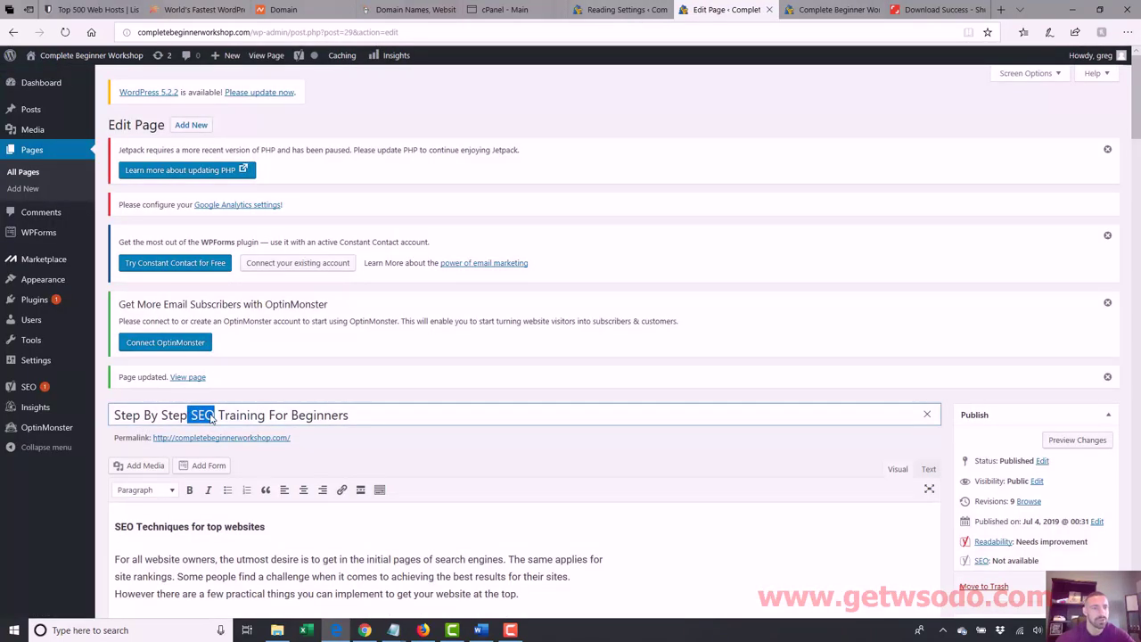
drag(217, 415, 197, 415)
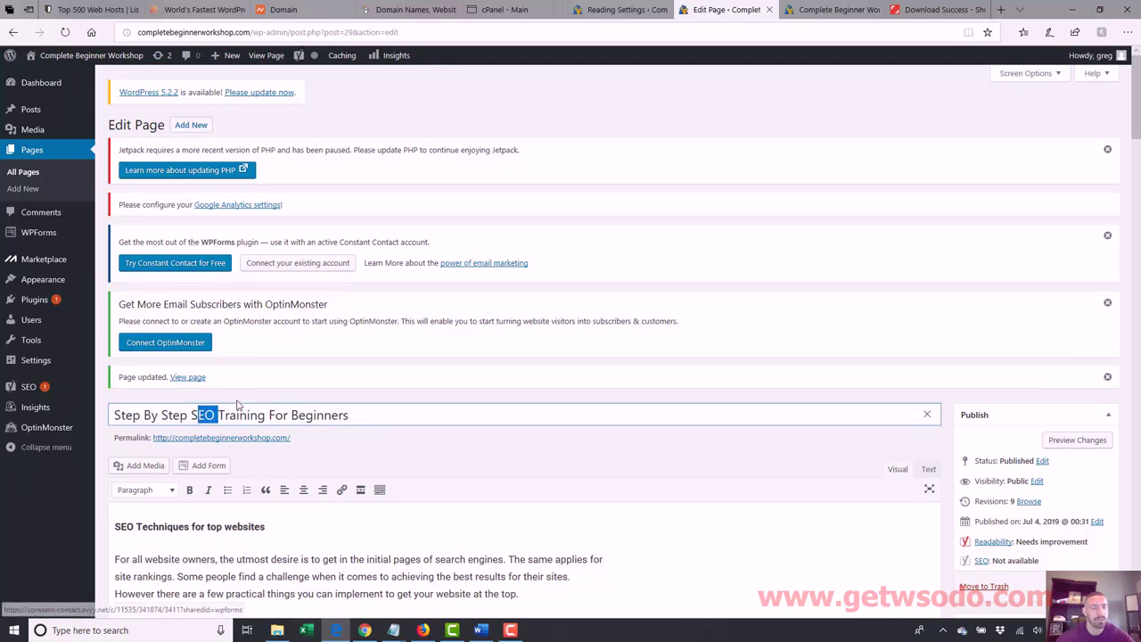
text(each)
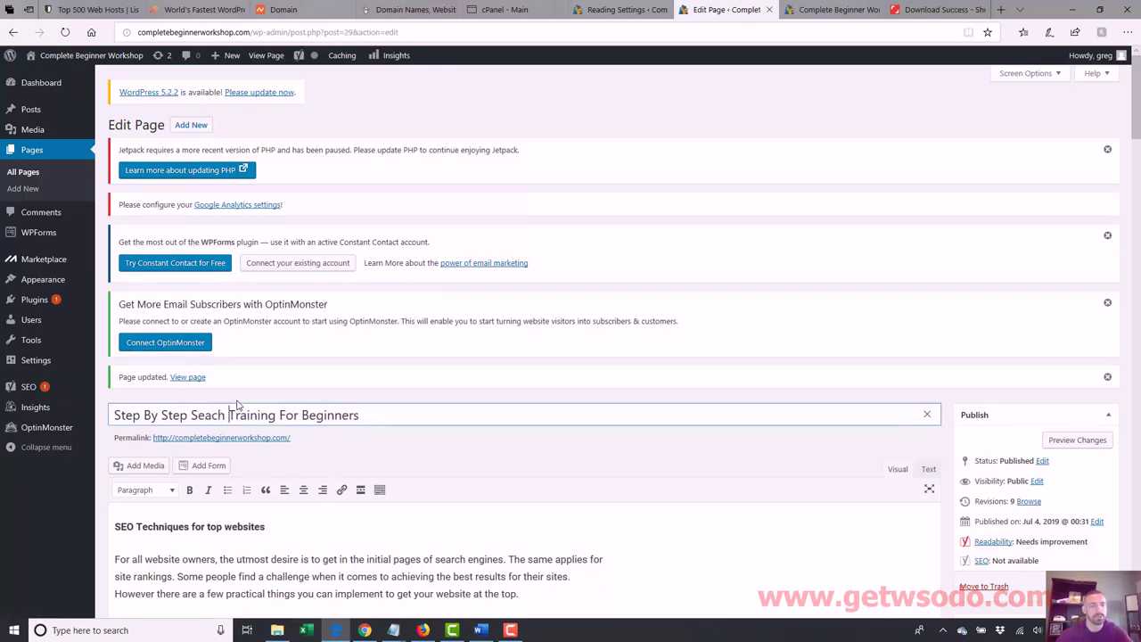
key(BackSpace)
key(BackSpace)
key(BackSpace)
text(rch Engine Optim)
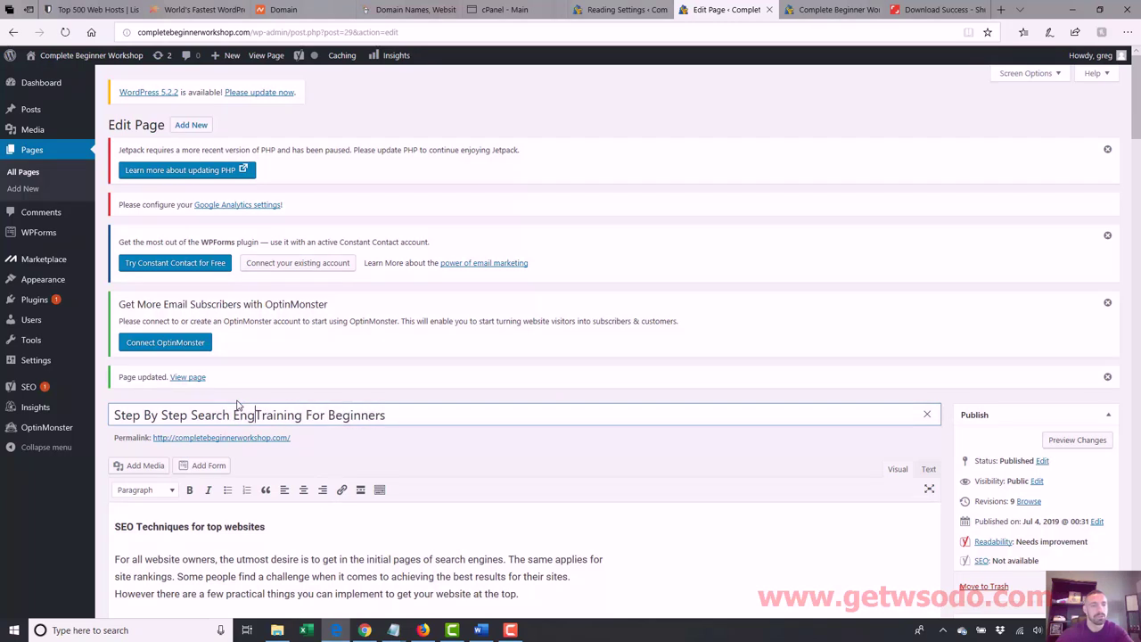
text(ization)
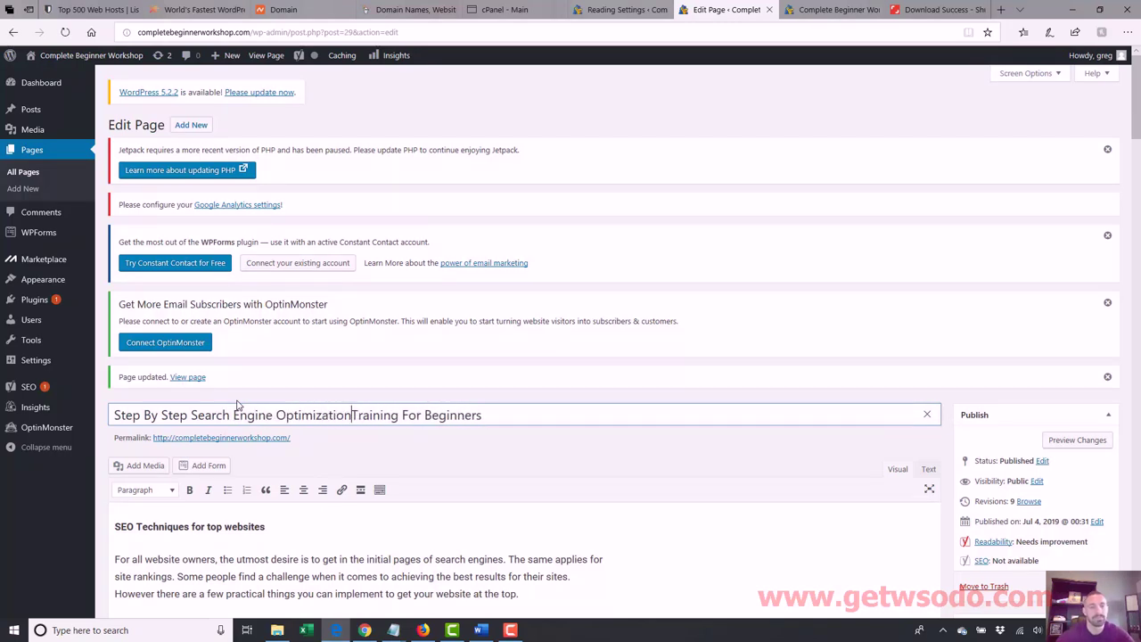
key(Return)
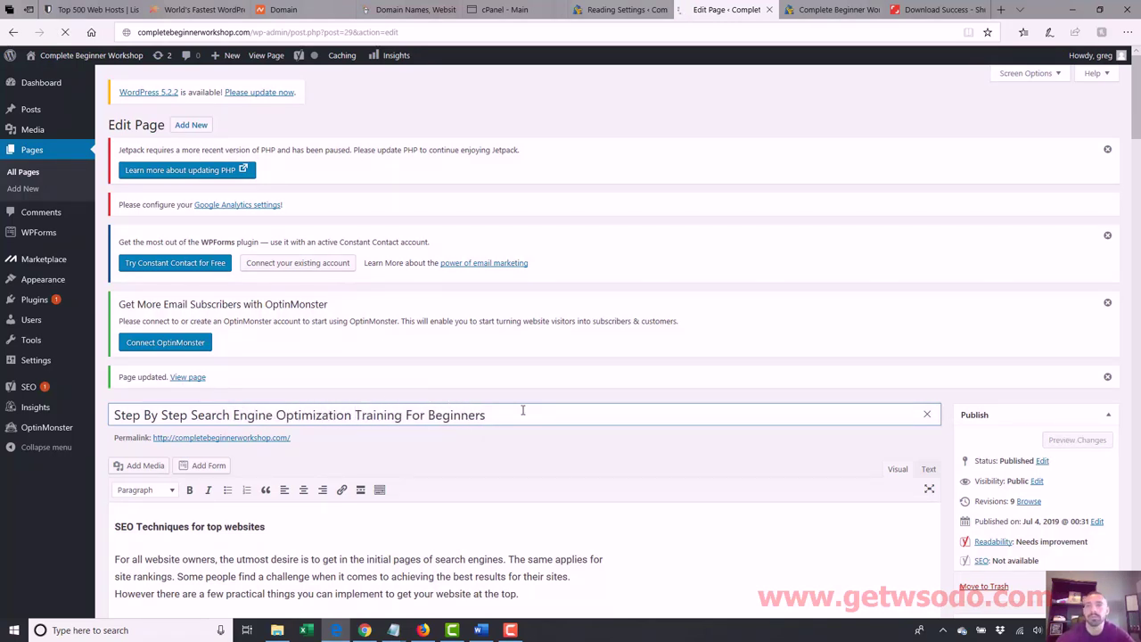
click(822, 18)
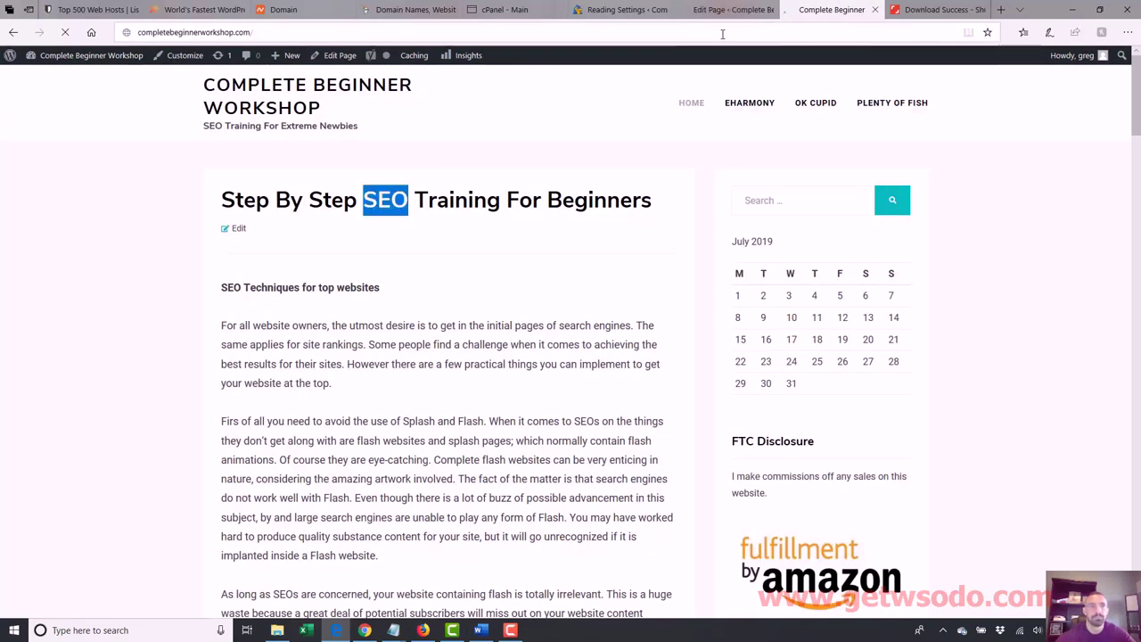
key(F5)
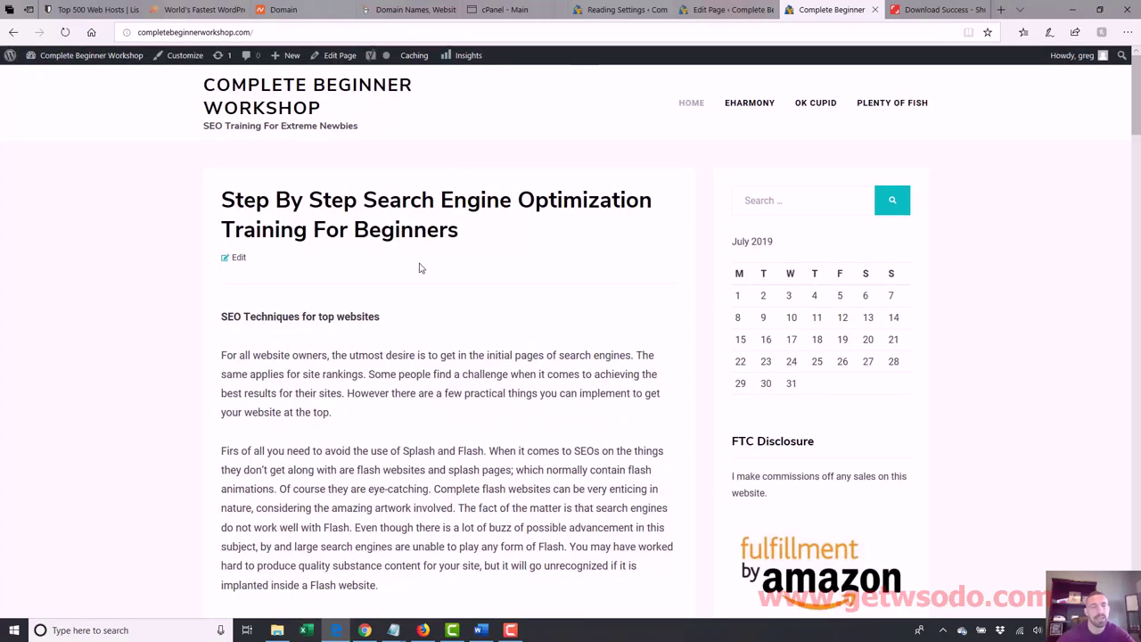
- Format the "SEO Techniques for top websites" line at the start of the page content as Heading 2
click(726, 10)
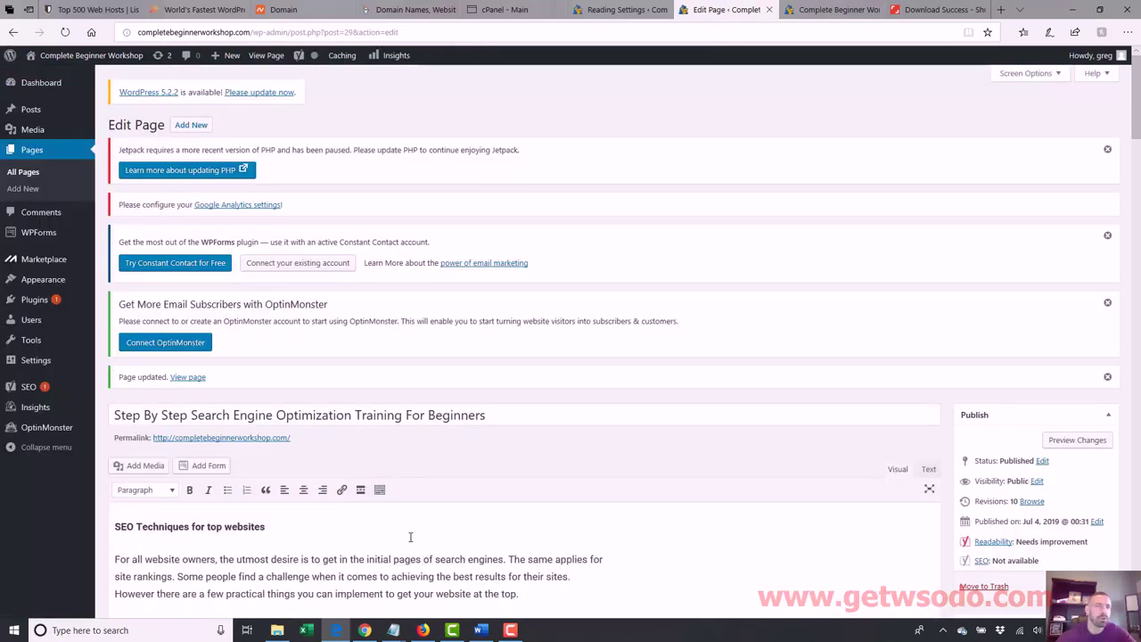
scroll(1135, 98, down, 1)
scroll(1135, 98, down, 1)
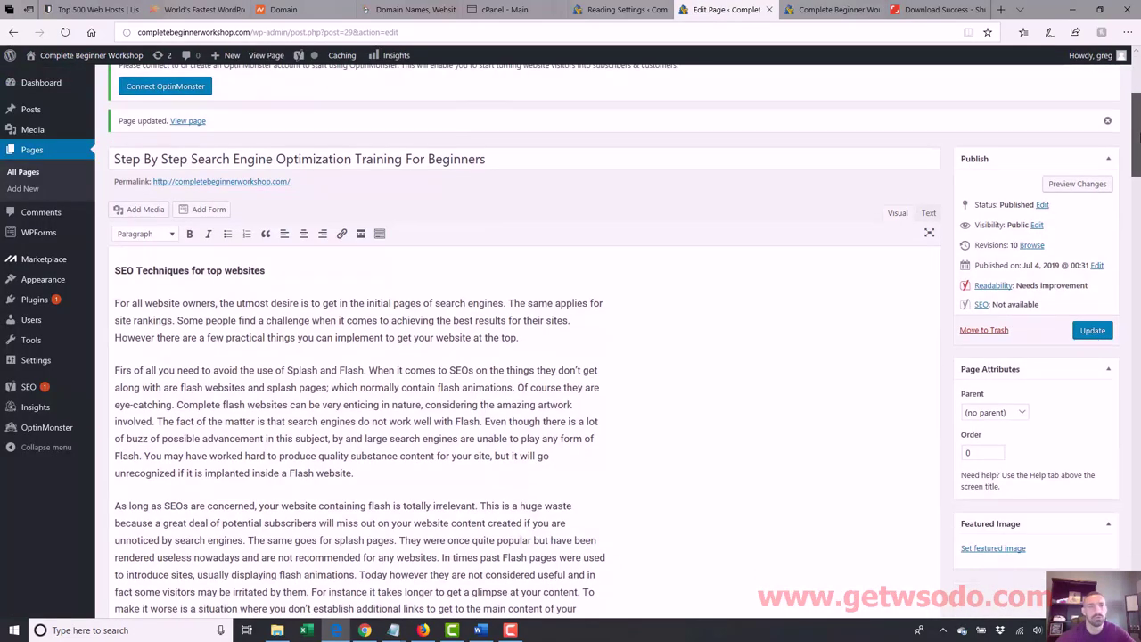
scroll(1137, 105, up, 1)
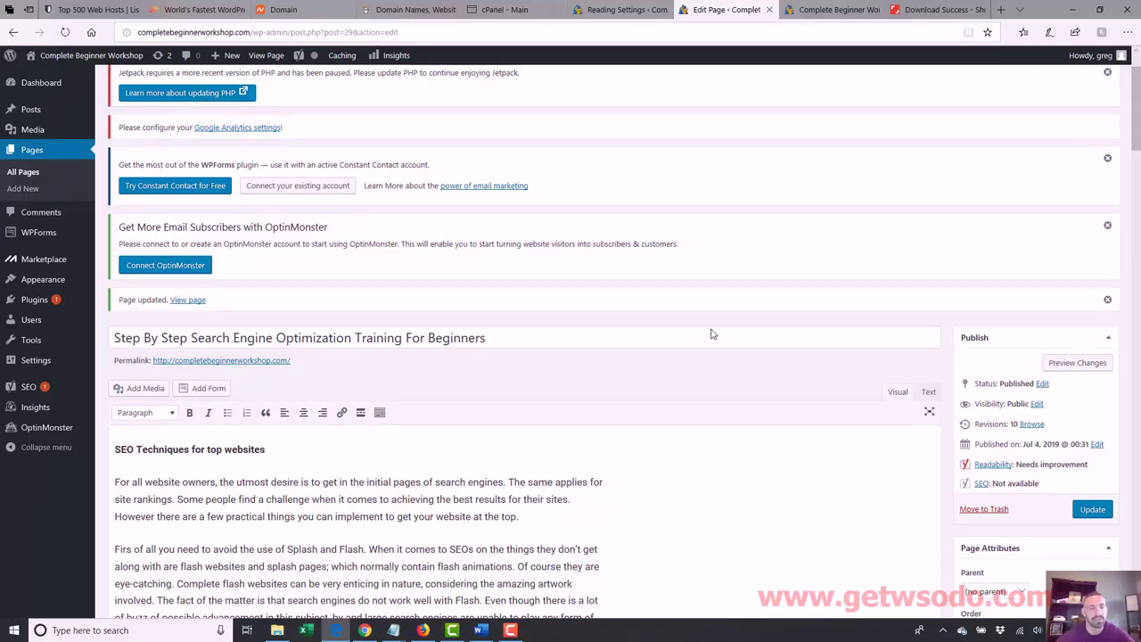
click(271, 449)
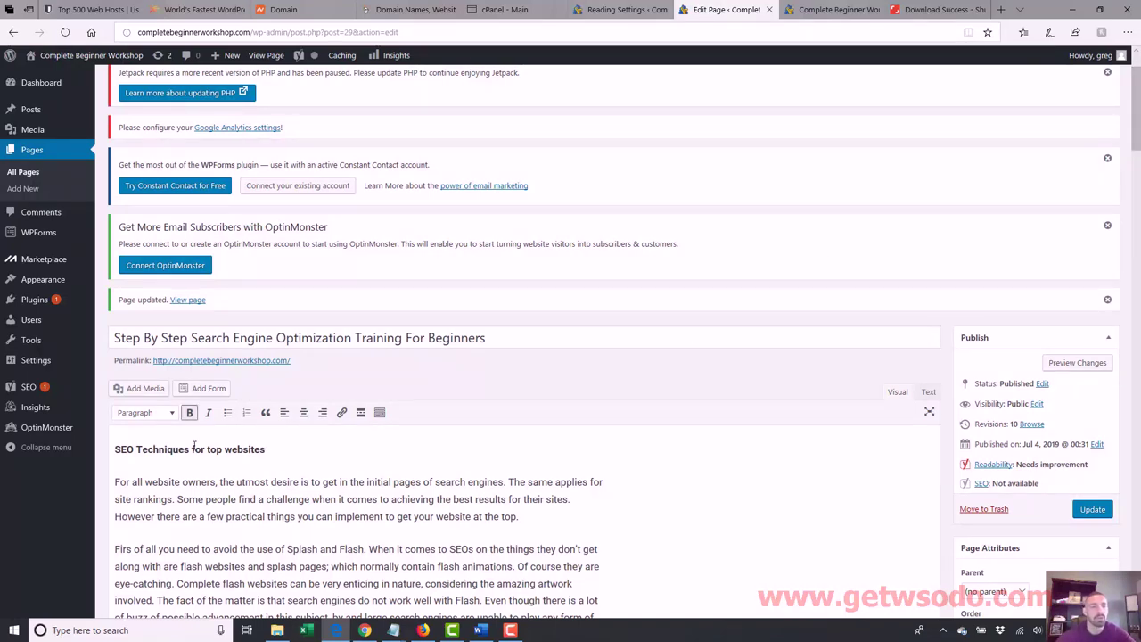
drag(265, 448, 116, 456)
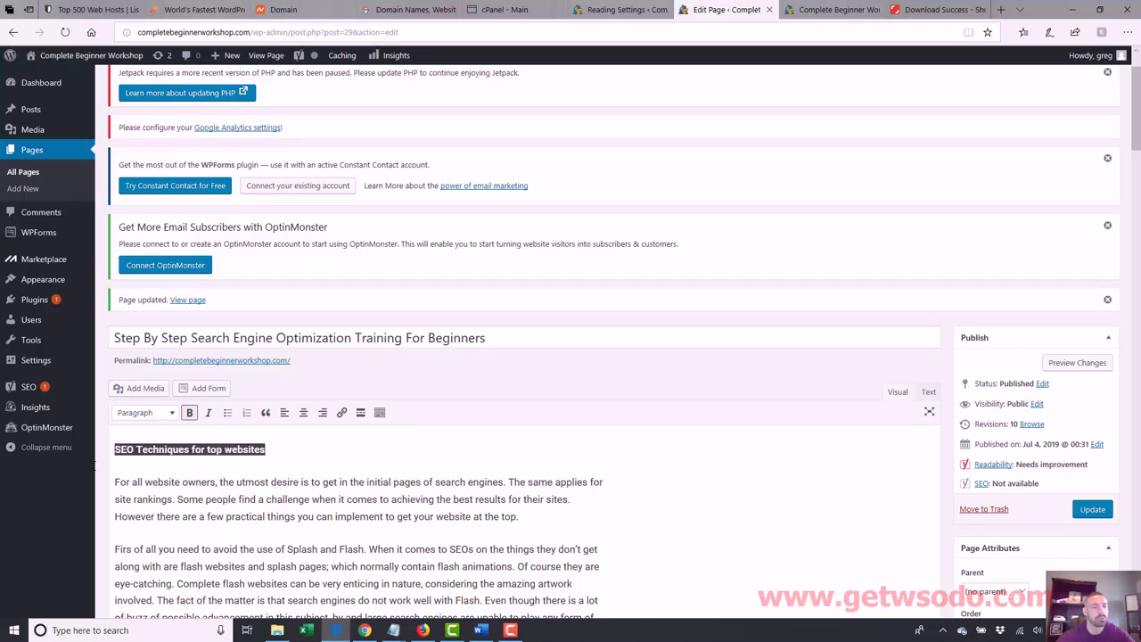
click(170, 417)
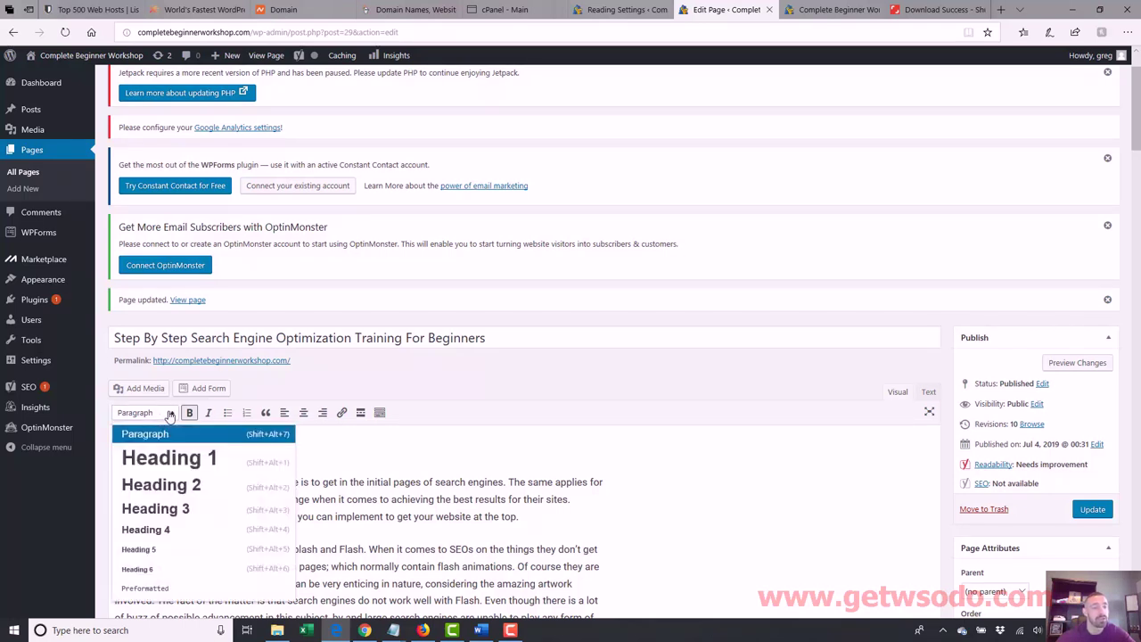
click(174, 485)
click(302, 442)
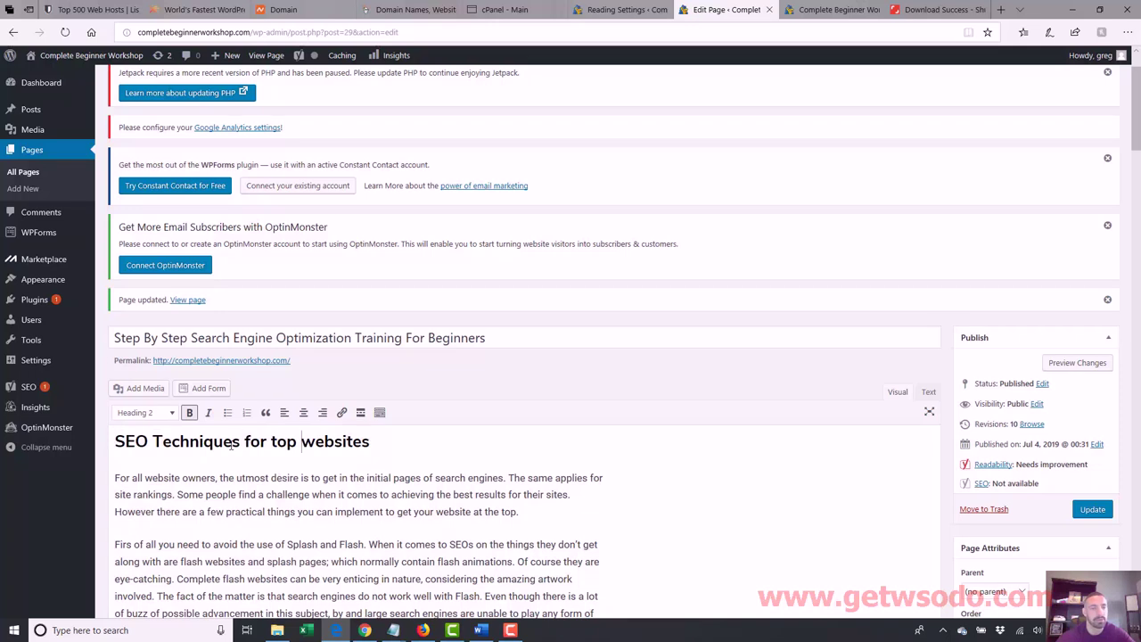
drag(371, 441, 98, 434)
click(371, 463)
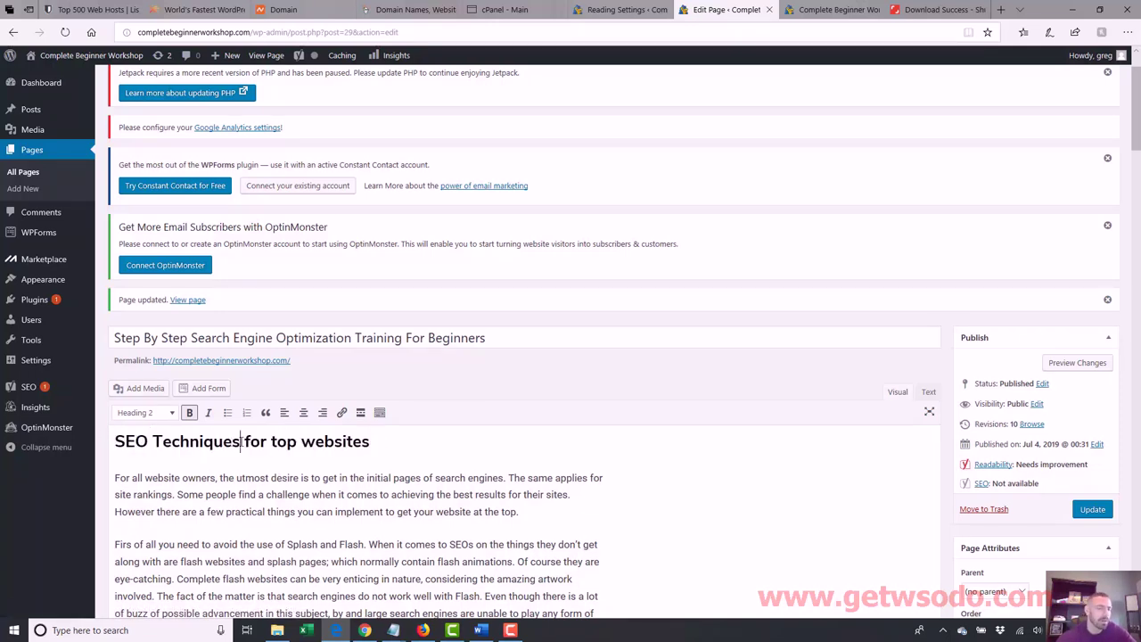
- Add "Newbie" at the start of the "SEO Techniques for top websites" heading and update the page
drag(241, 442, 114, 441)
click(234, 441)
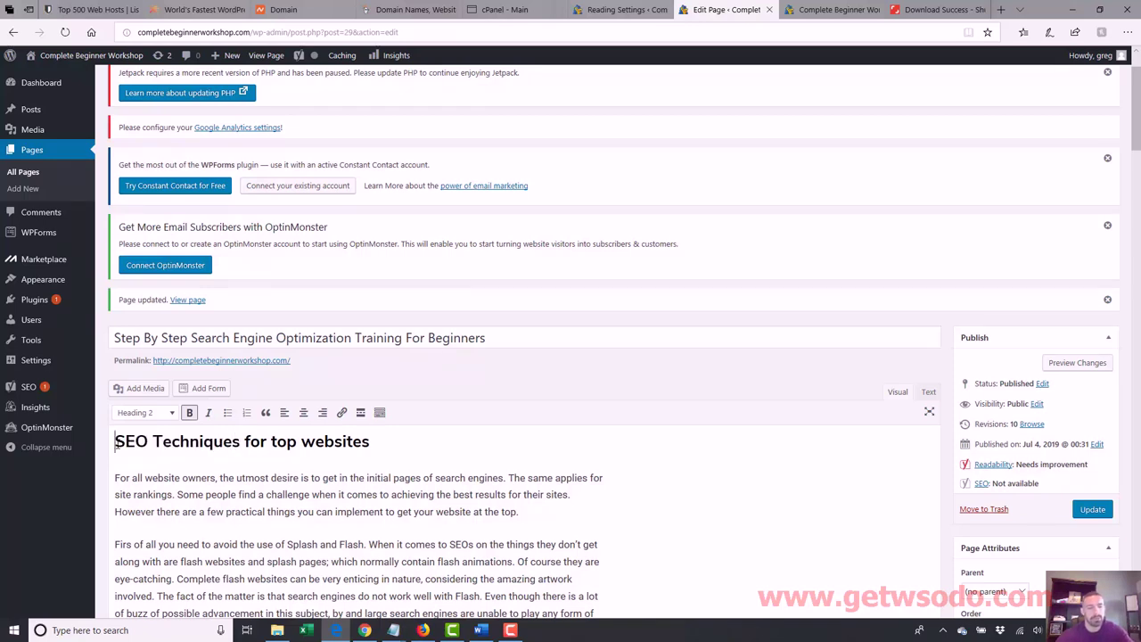
text(Newbie)
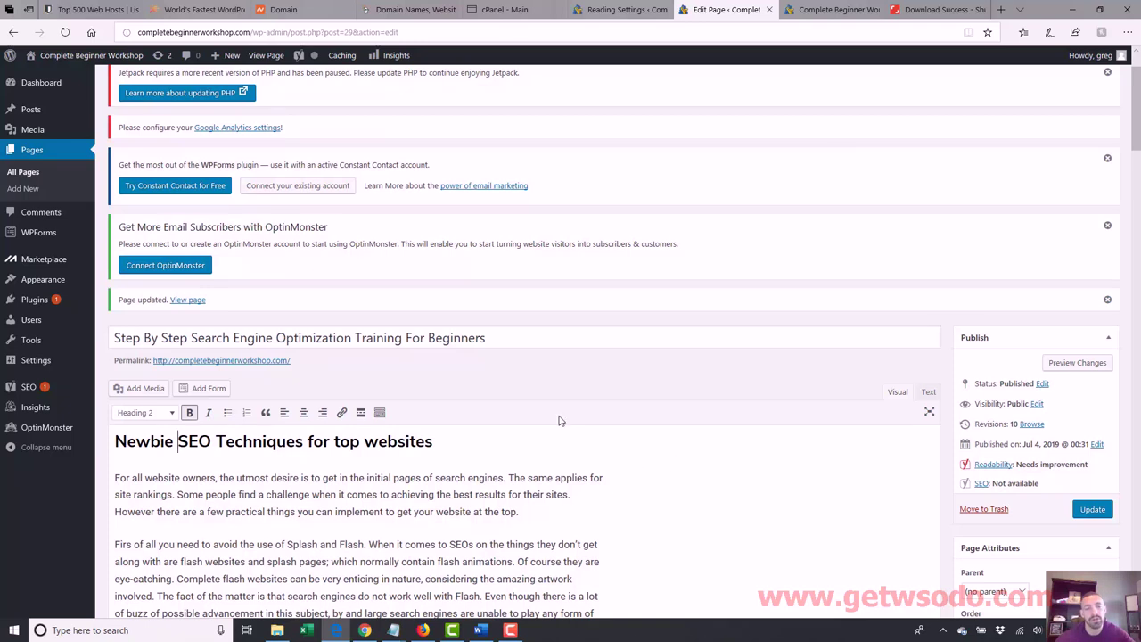
click(1092, 509)
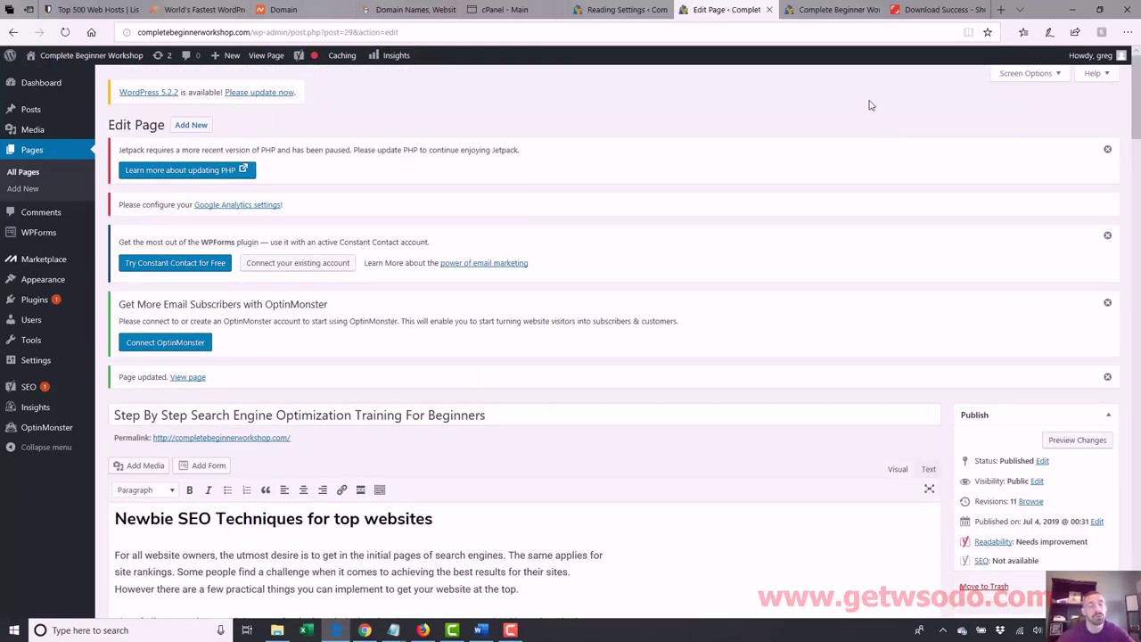
- Reload the live front page and check the wording of the Heading 2 line above the article
click(830, 12)
click(759, 26)
key(Return)
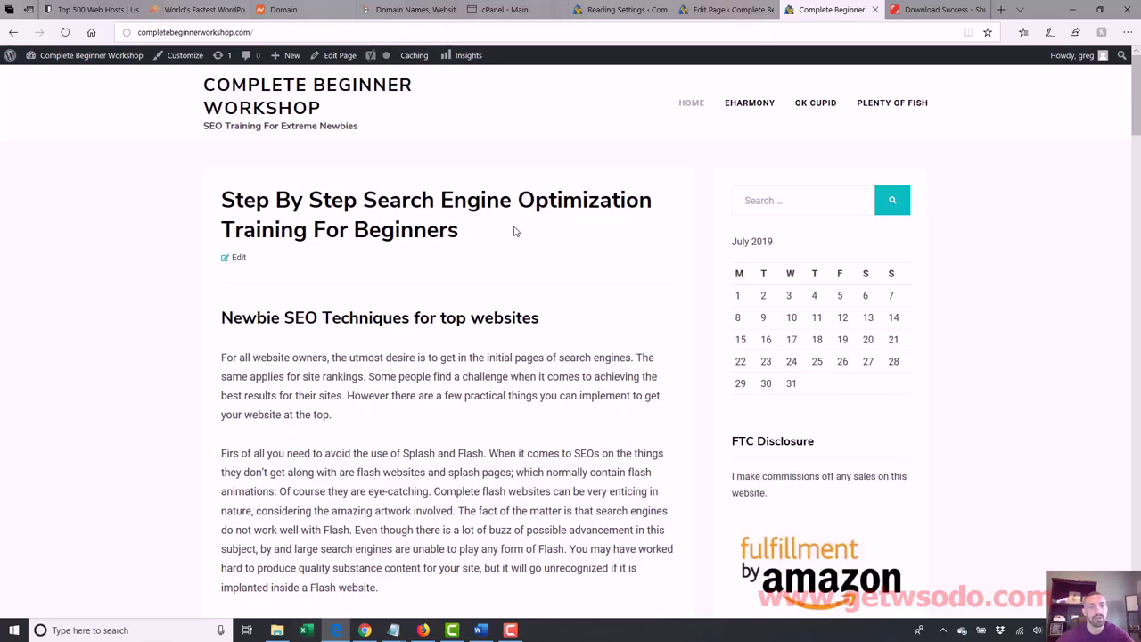
drag(537, 324, 227, 309)
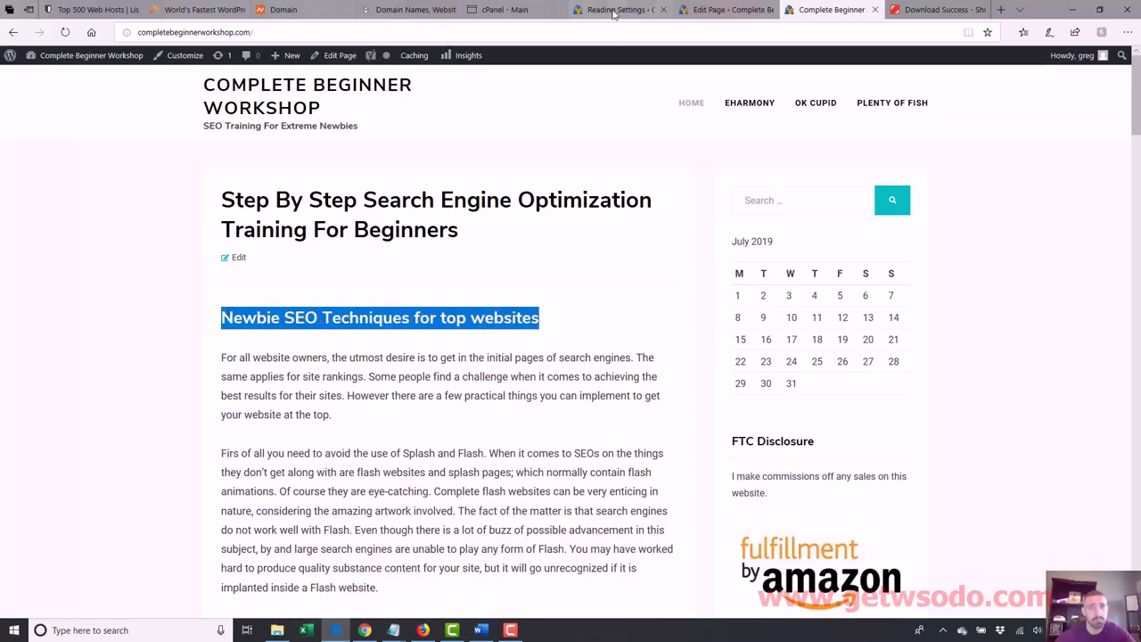
- In the page editor, split the introductory paragraph so that "Some people find a challenge" starts a new paragraph
click(707, 9)
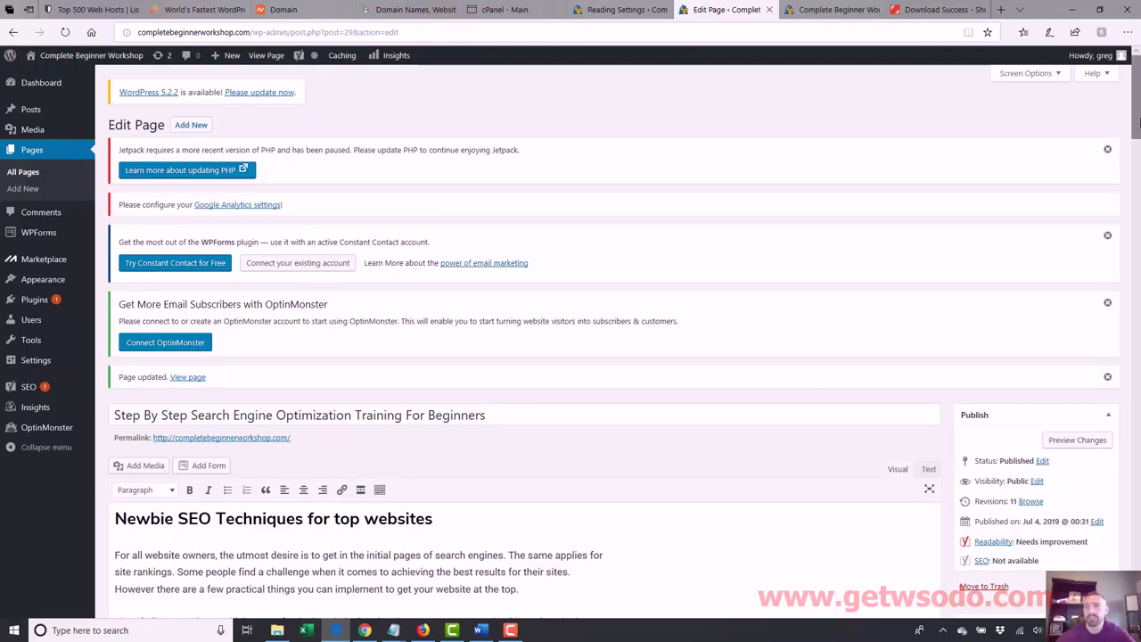
drag(1137, 116, 1136, 182)
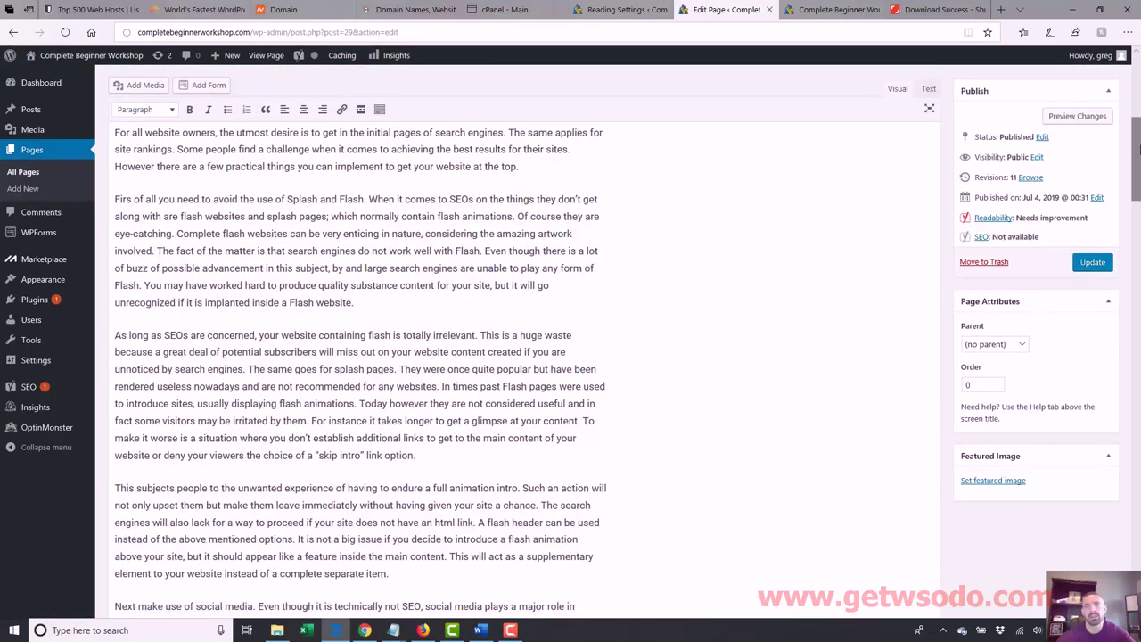
drag(1136, 157, 1137, 147)
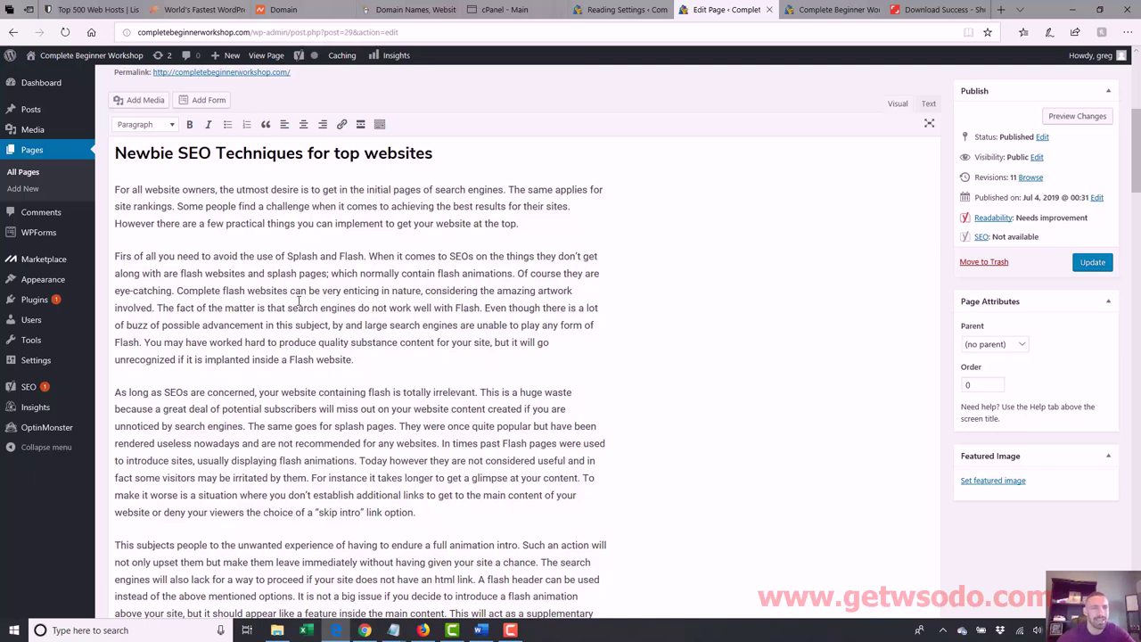
key(Return)
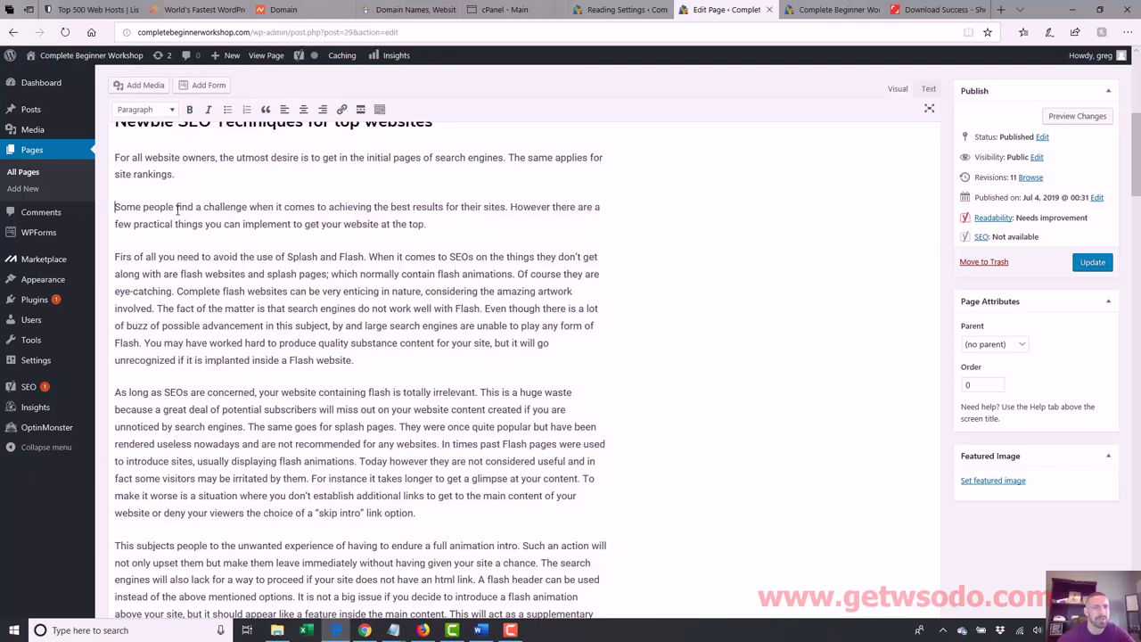
- Split the Splash and Flash paragraph before "Of course they are eye-catching", "The fact of the matter" and "You may have worked hard"
click(518, 274)
key(Return)
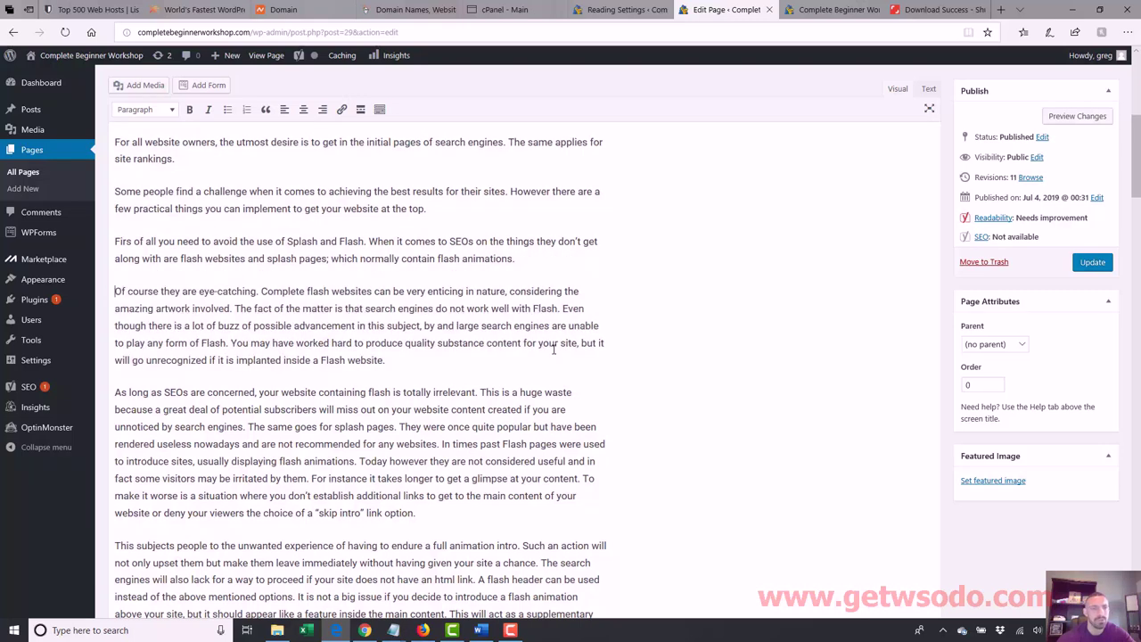
click(235, 309)
key(Return)
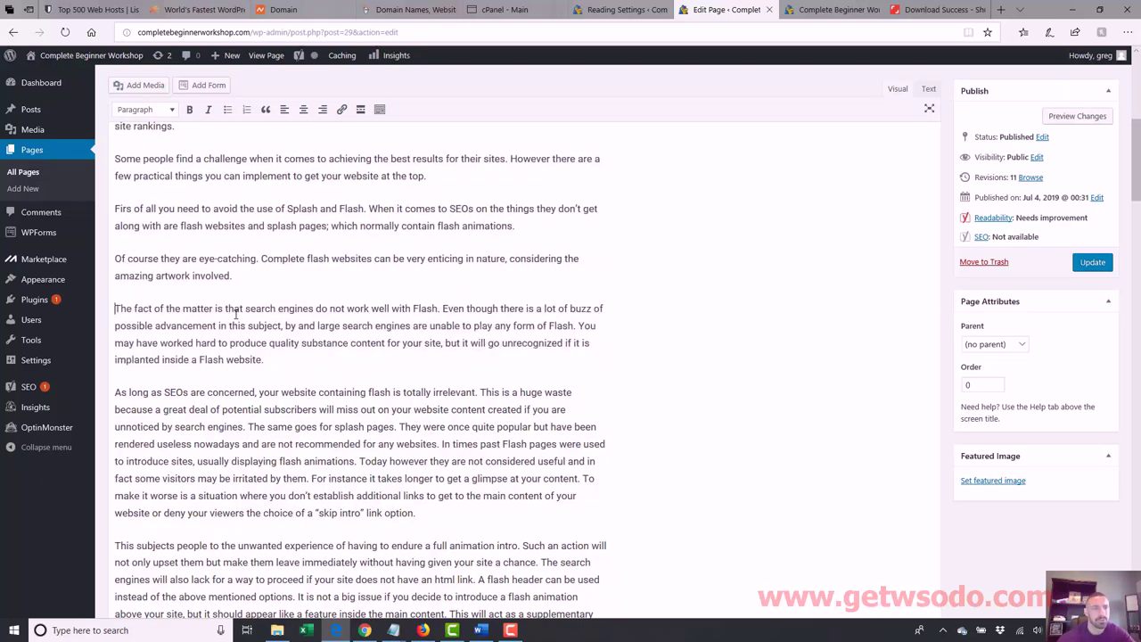
click(581, 326)
key(Return)
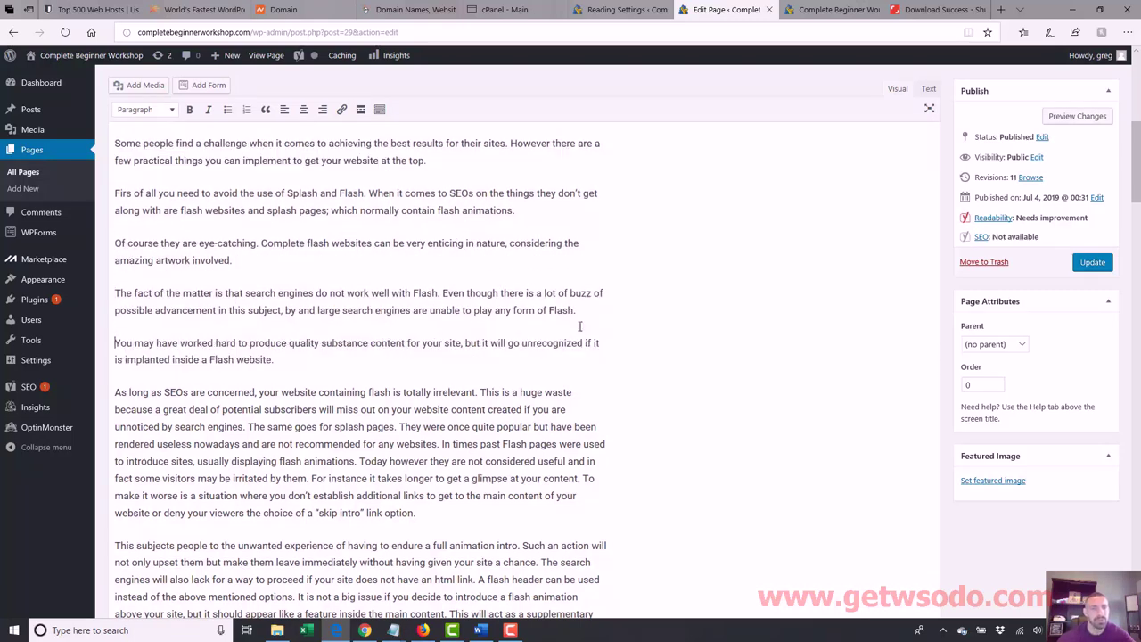
- Split the "As long as SEOs are concerned" paragraph before "The same goes for splash pages", "Today however" and "To make it worse"
click(249, 428)
key(Return)
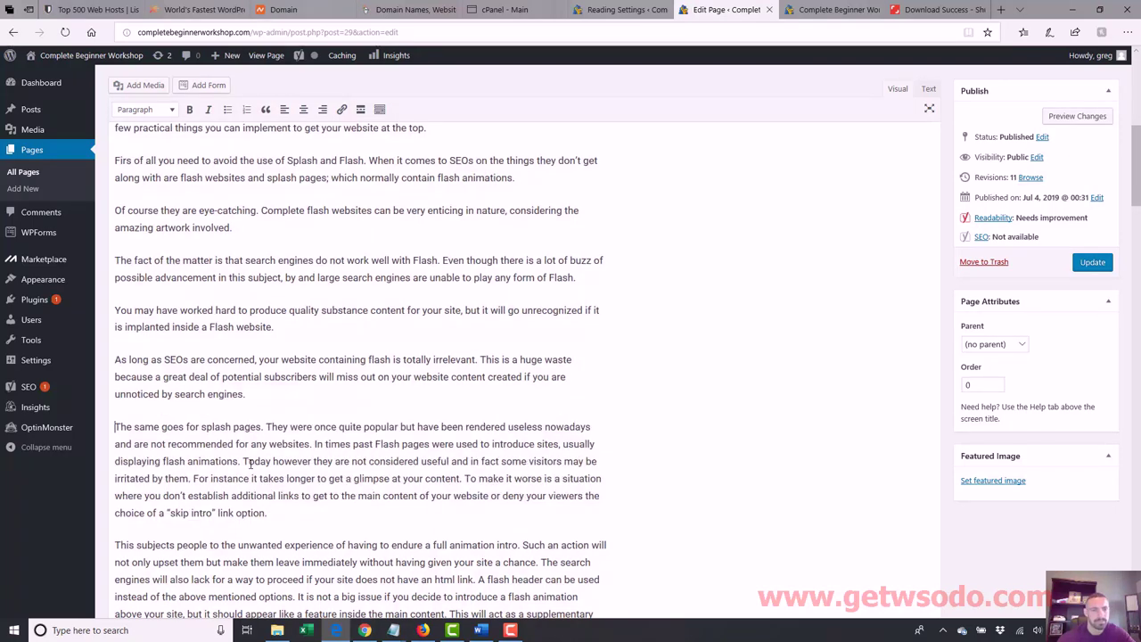
click(243, 461)
key(Return)
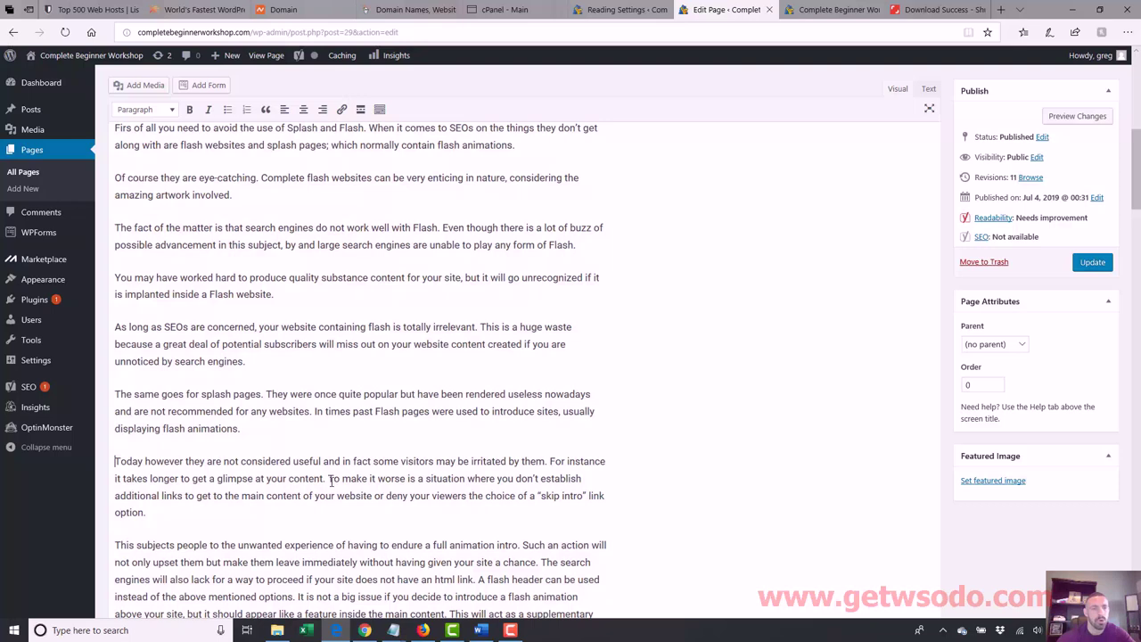
click(330, 479)
key(Return)
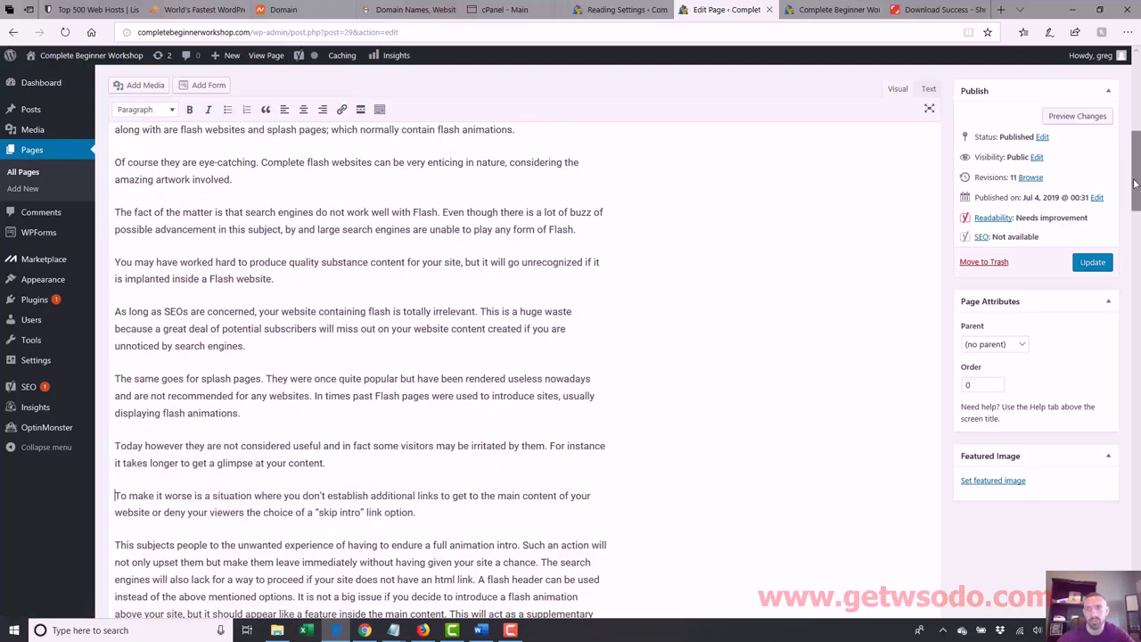
- Split the "This subjects people" paragraph before "A flash header can be used" and "This will act as a supplementary element"
drag(1136, 178, 1138, 220)
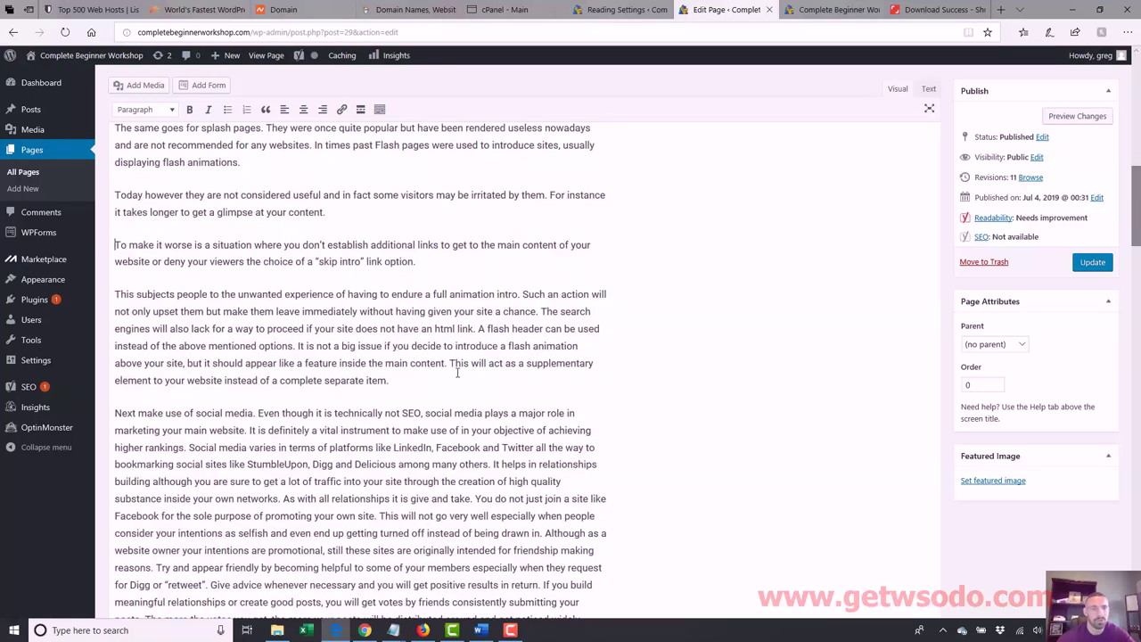
click(479, 329)
key(Return)
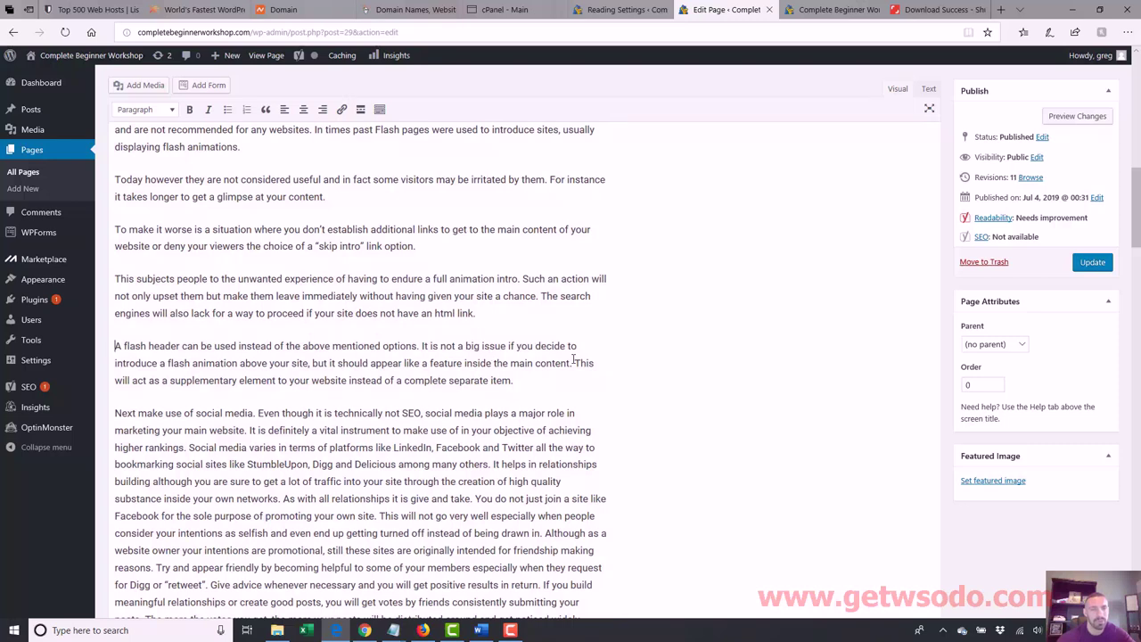
click(576, 363)
key(Return)
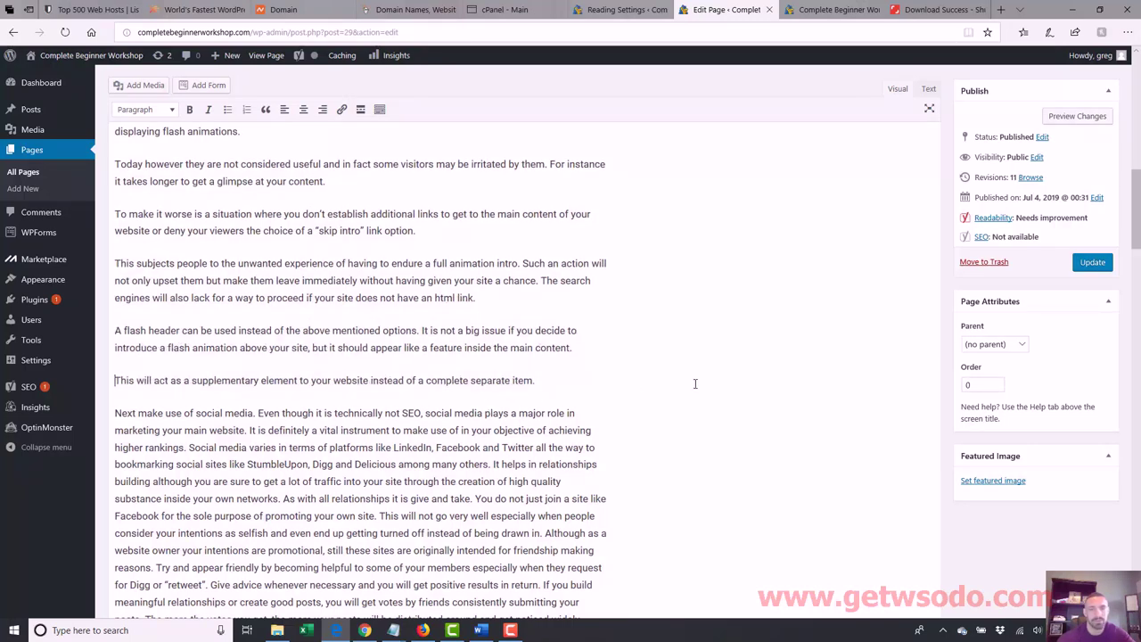
- Update the page and check the shorter paragraphs on the reloaded live front page
scroll(1095, 334, up, 12)
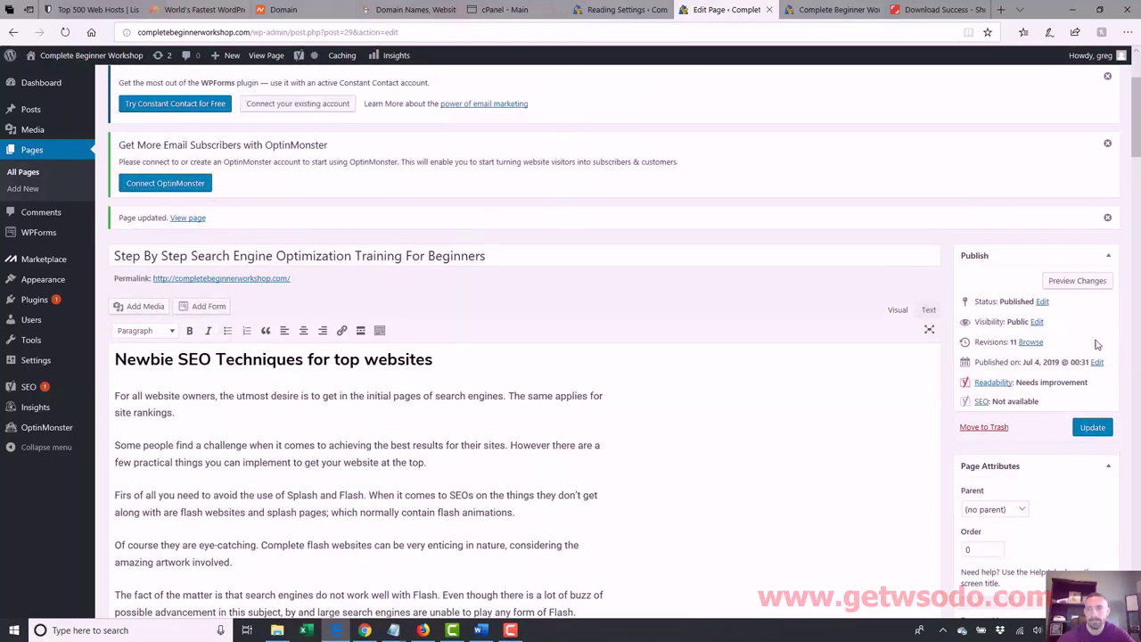
click(1100, 428)
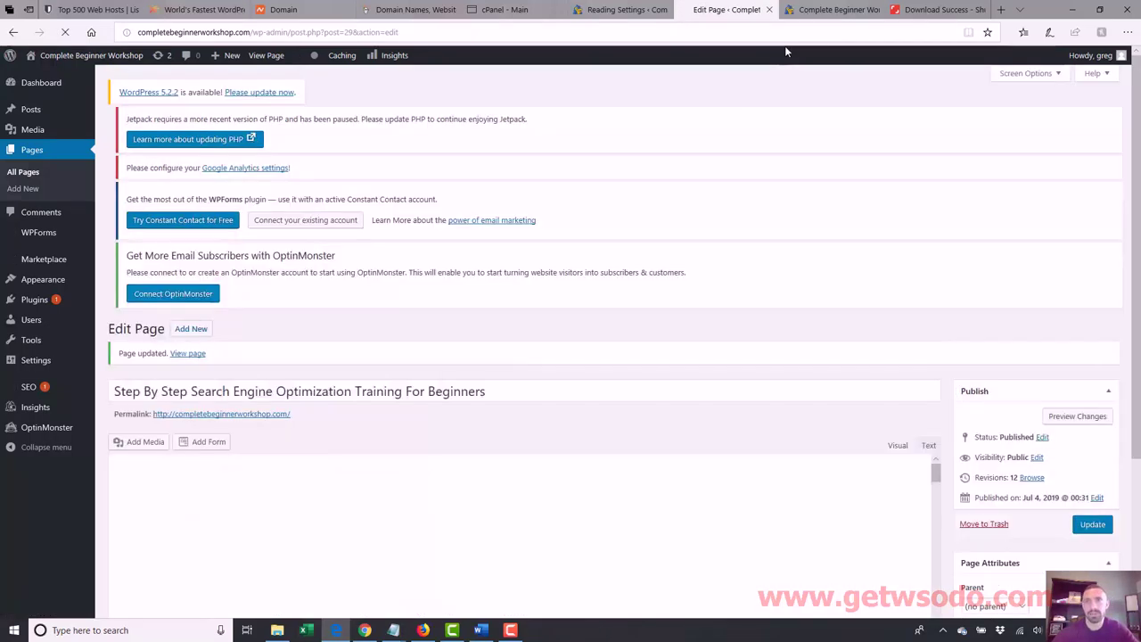
click(831, 10)
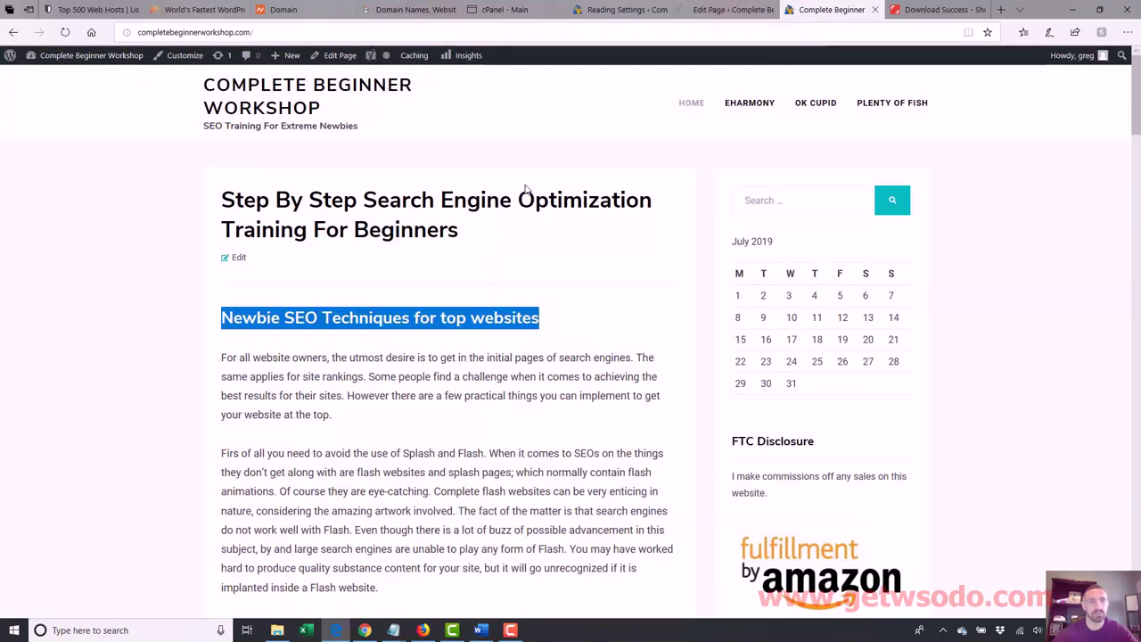
click(658, 33)
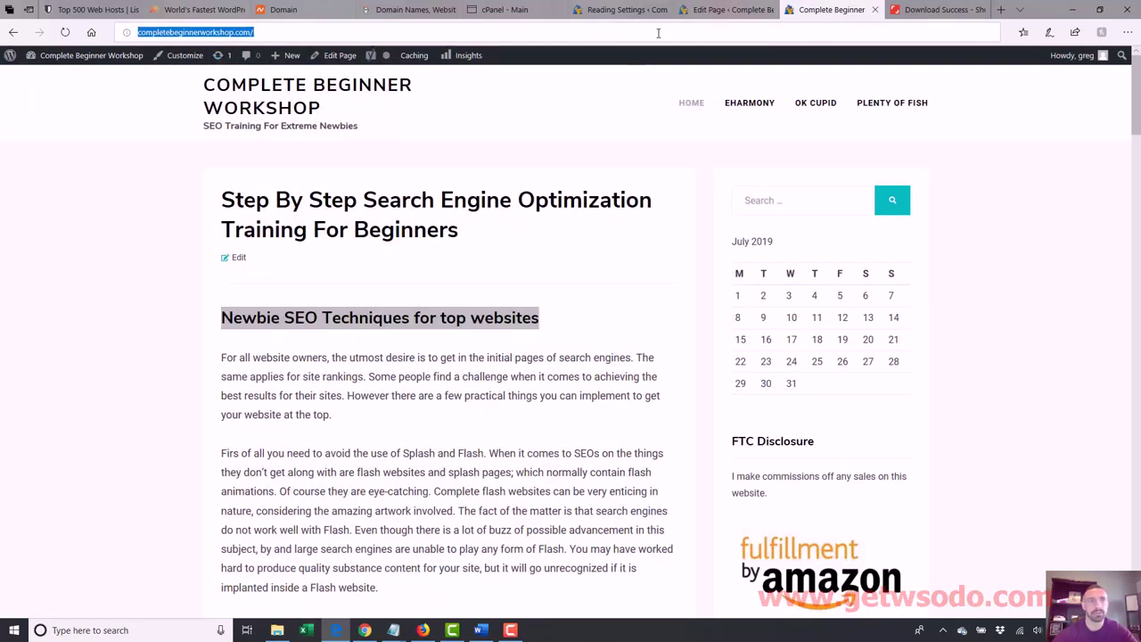
key(Return)
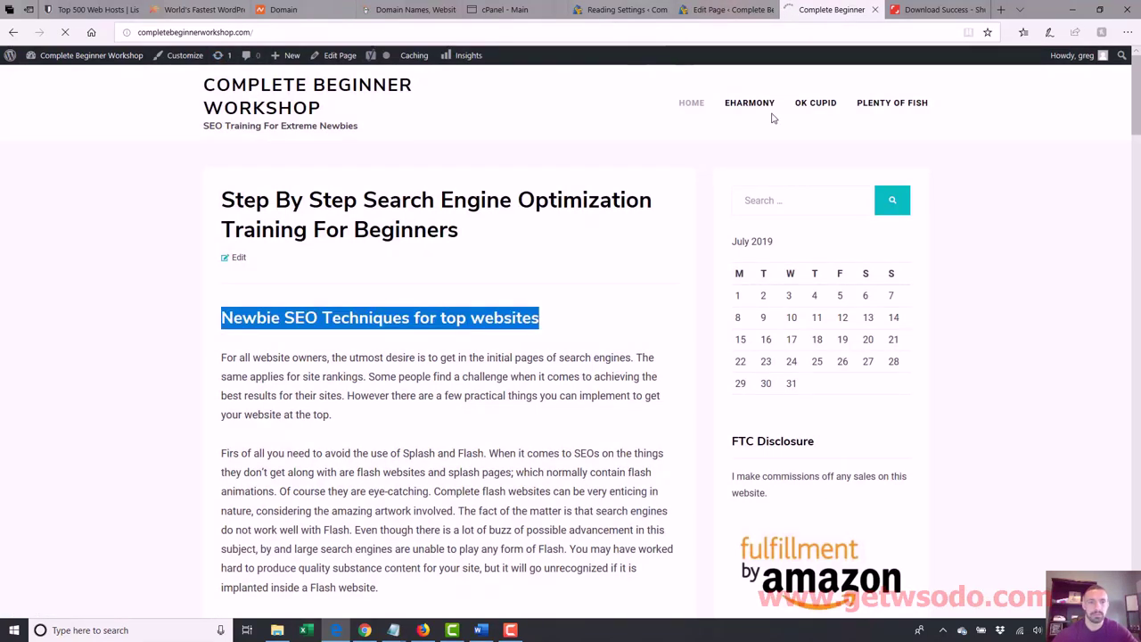
mouse_move(1137, 123)
mouse_down()
mouse_move(1137, 272)
mouse_move(1137, 126)
mouse_up()
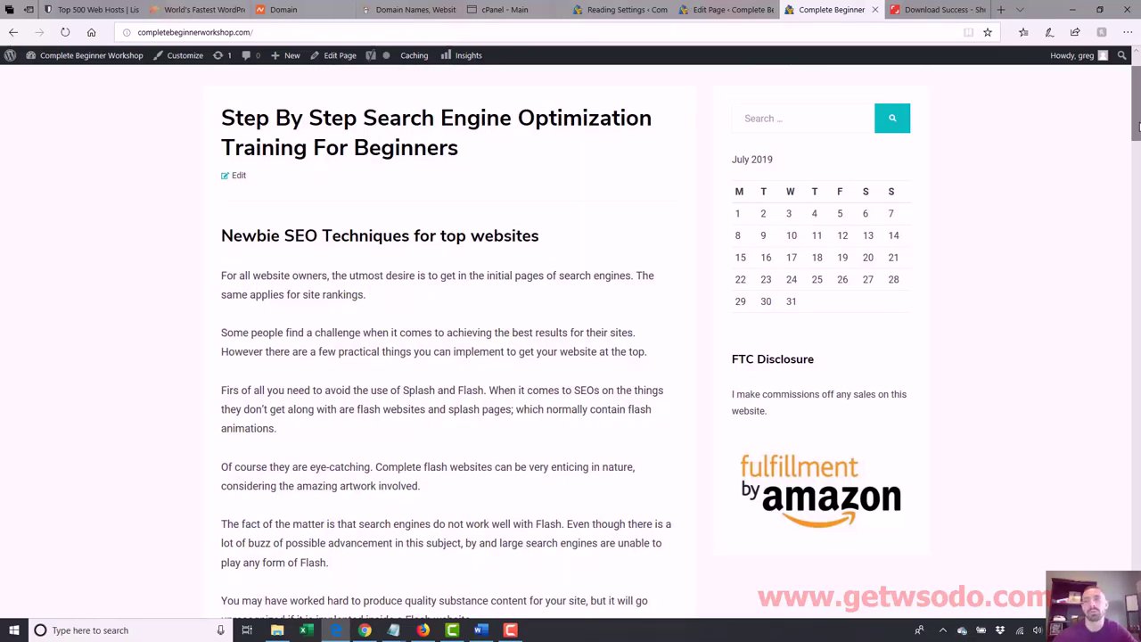
drag(1138, 126, 1138, 85)
- In the page editor, split the social media paragraph before "It is definitely a vital instrument" and "It helps in relationships building"
click(727, 10)
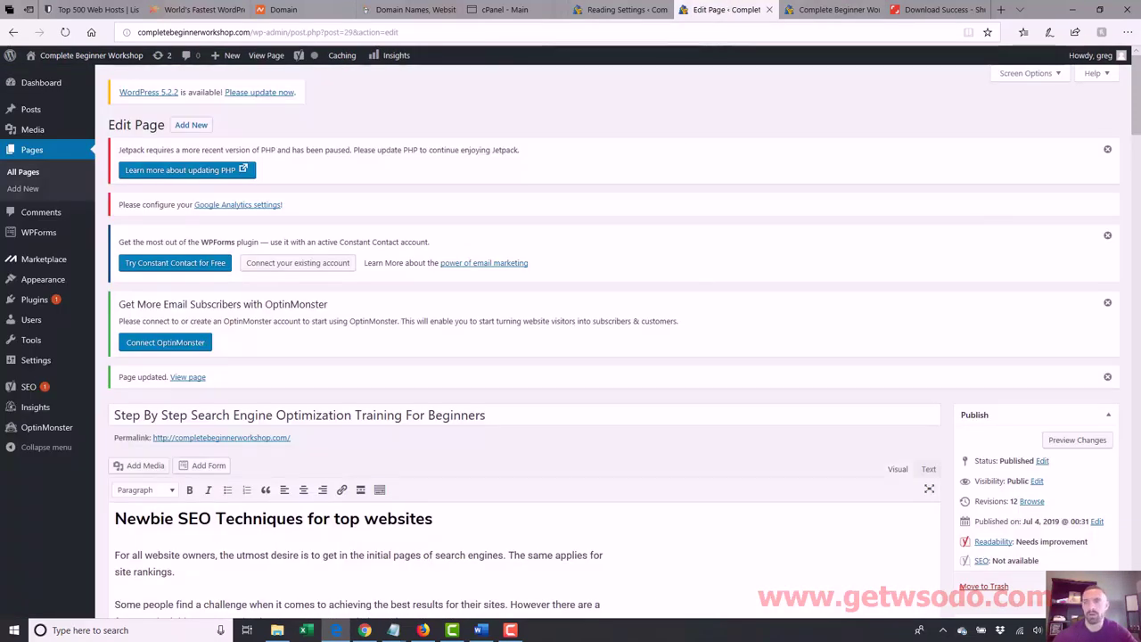
scroll(132, 277, down, 10)
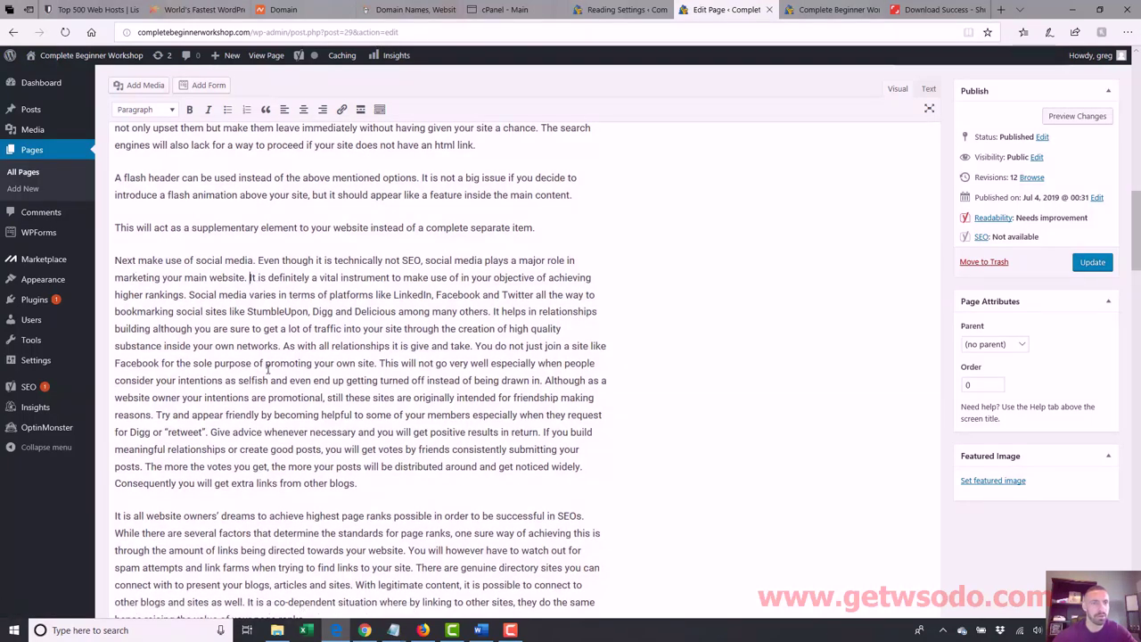
key(Return)
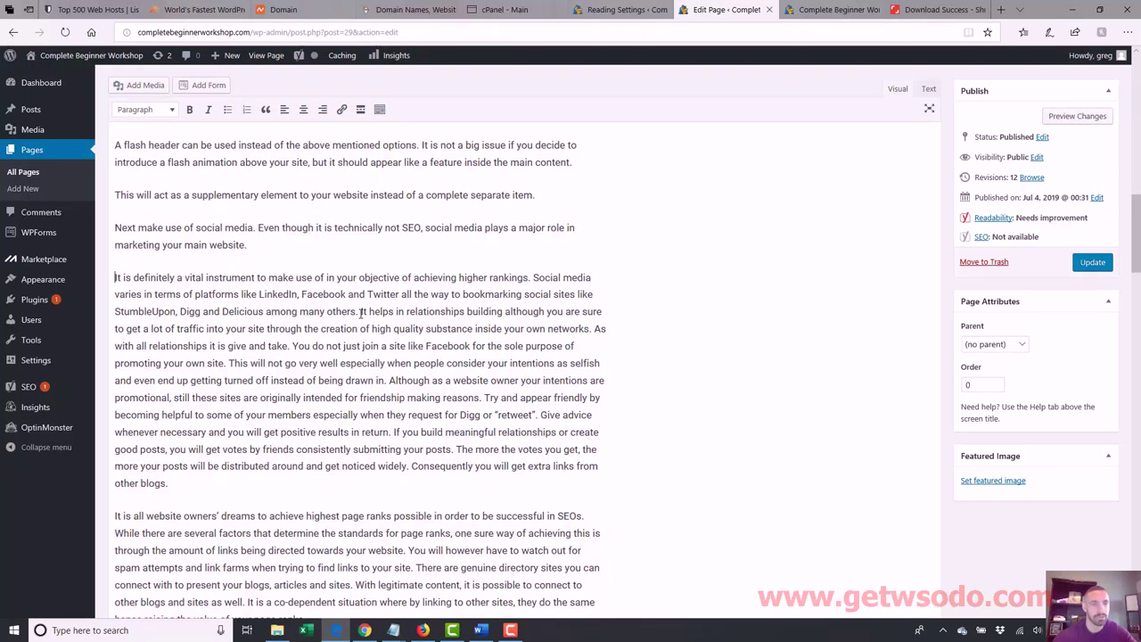
key(Return)
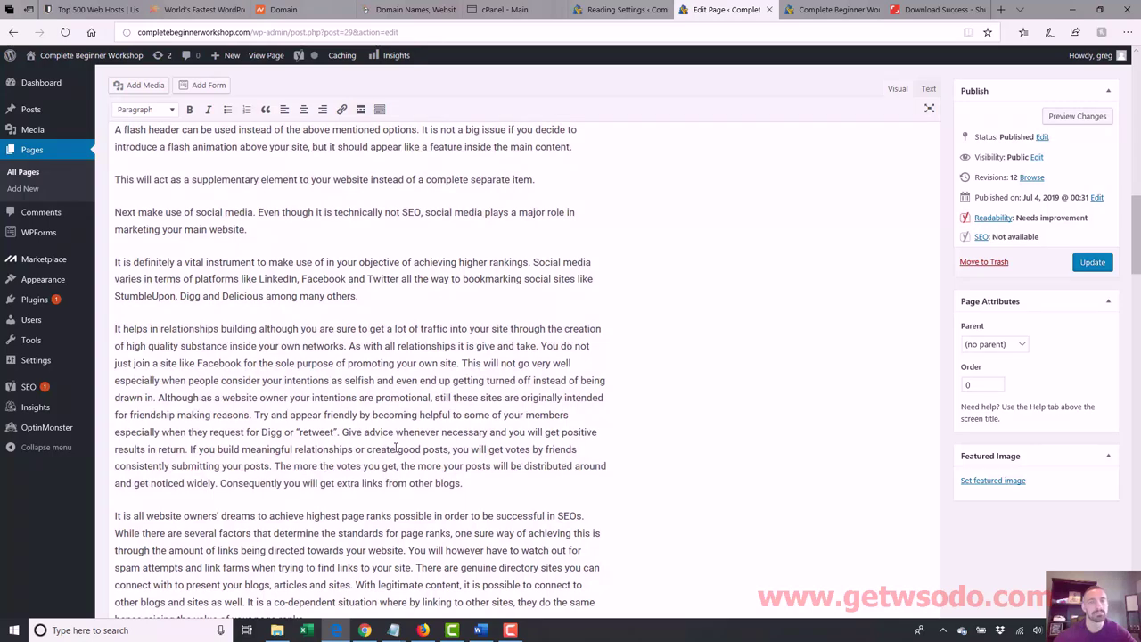
- Make the phrase "achieving the best results for their sites" bold in the second paragraph
scroll(514, 379, up, 7)
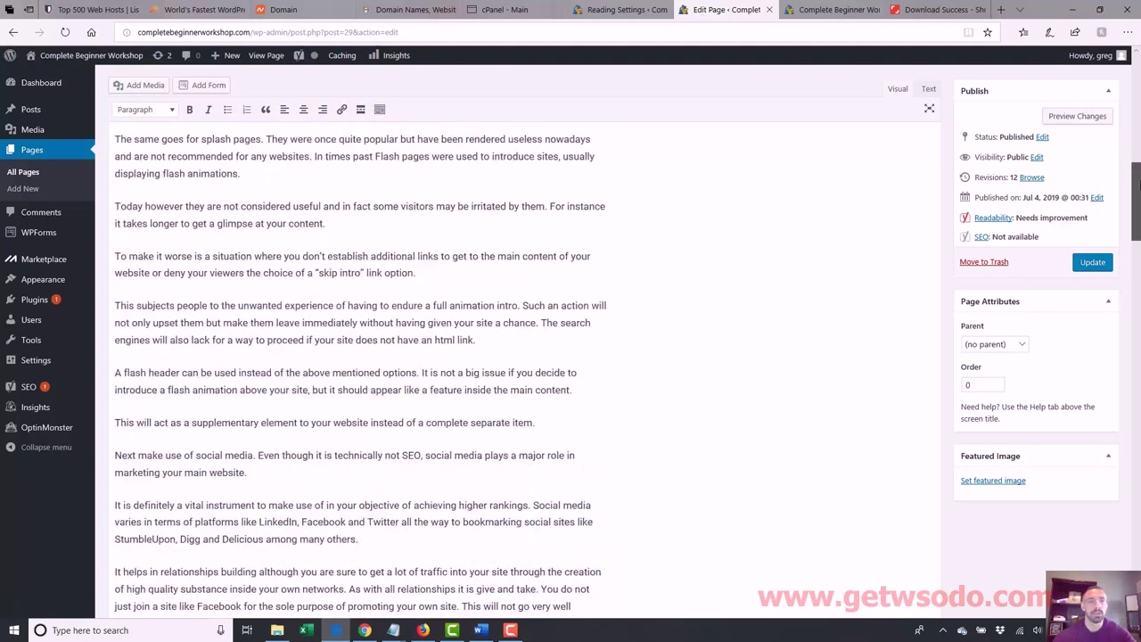
scroll(1139, 128, up, 3)
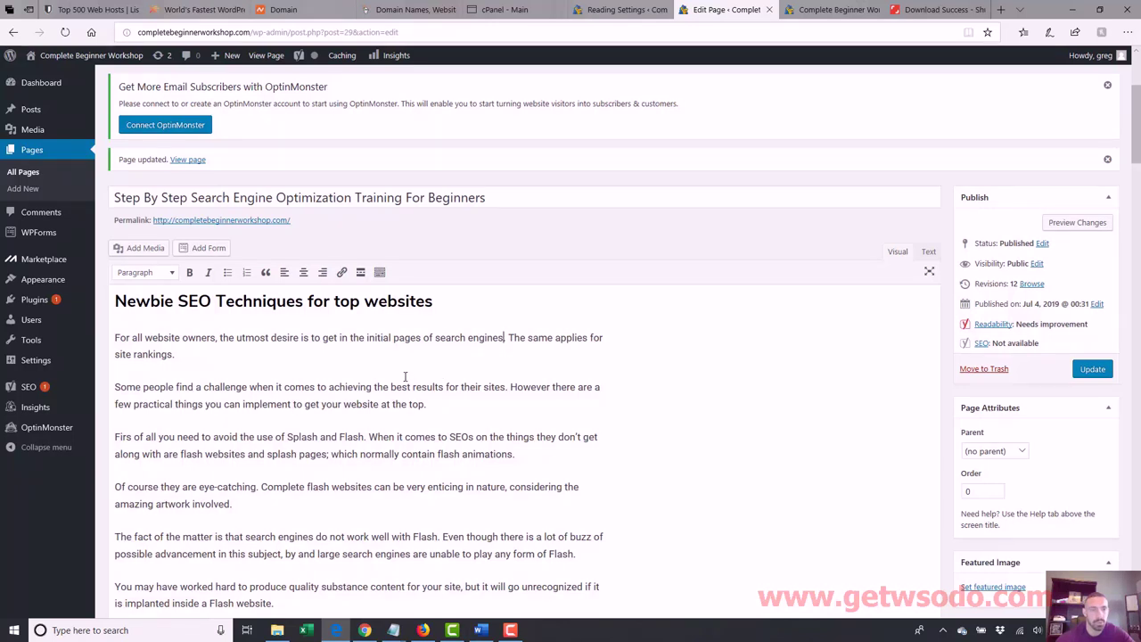
drag(505, 387, 329, 387)
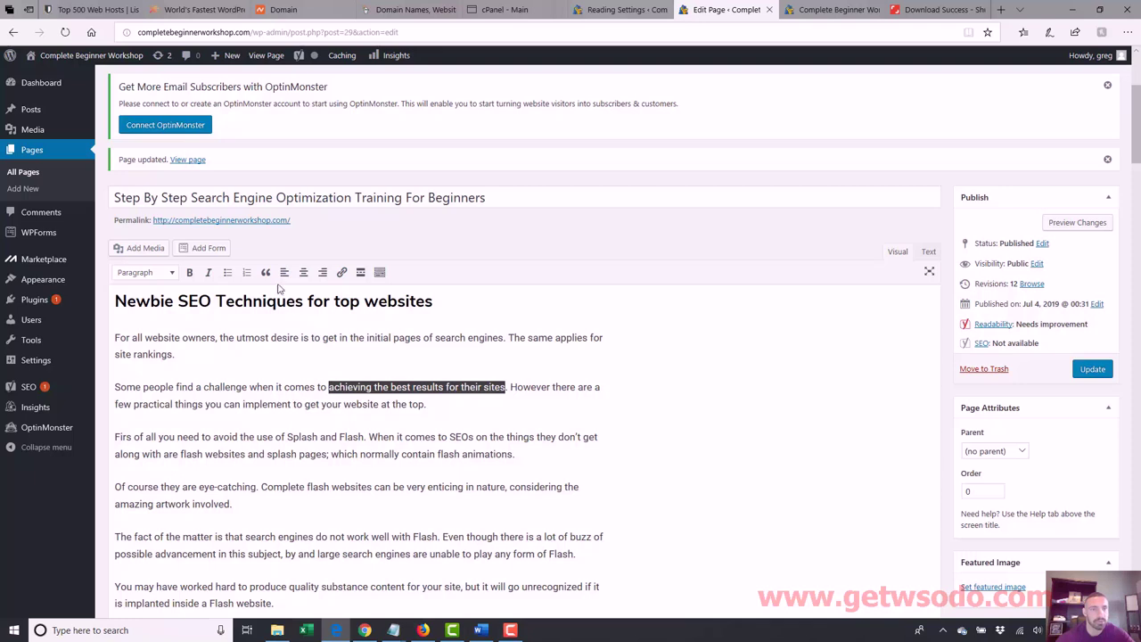
click(189, 272)
click(316, 437)
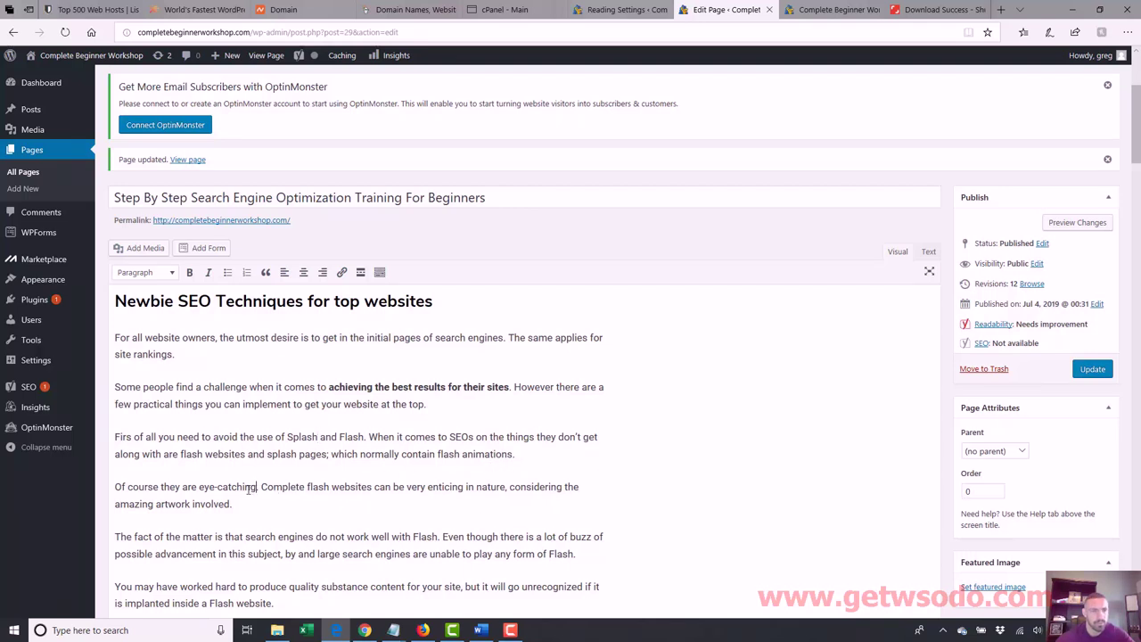
- Make the word "eye-catching" bold in the "Of course they are" paragraph
drag(251, 489, 198, 490)
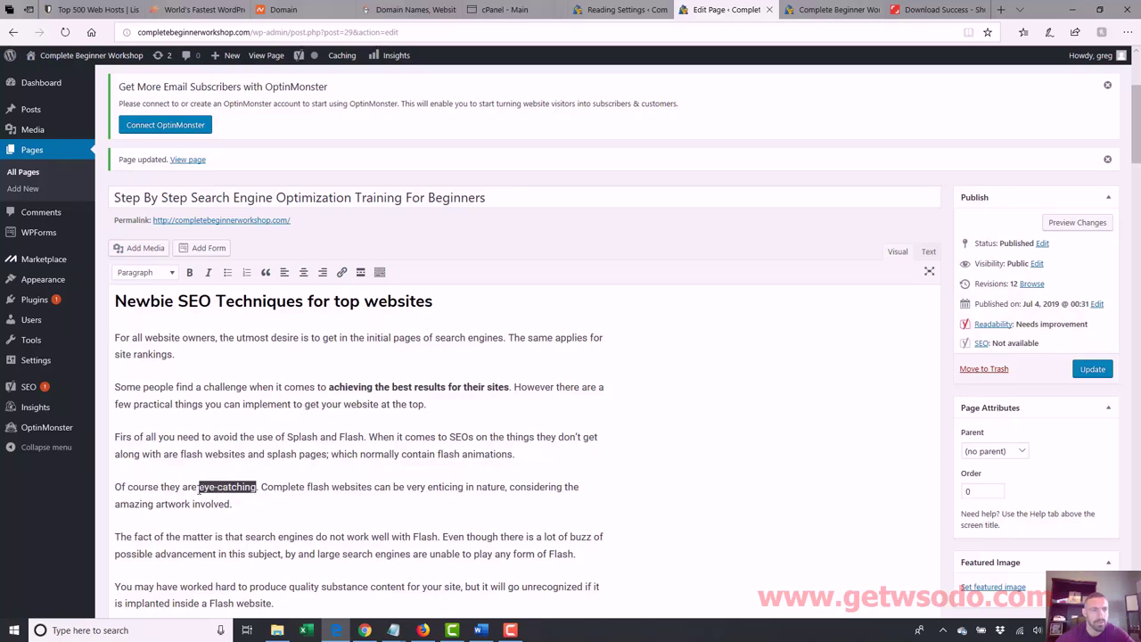
click(189, 272)
click(381, 404)
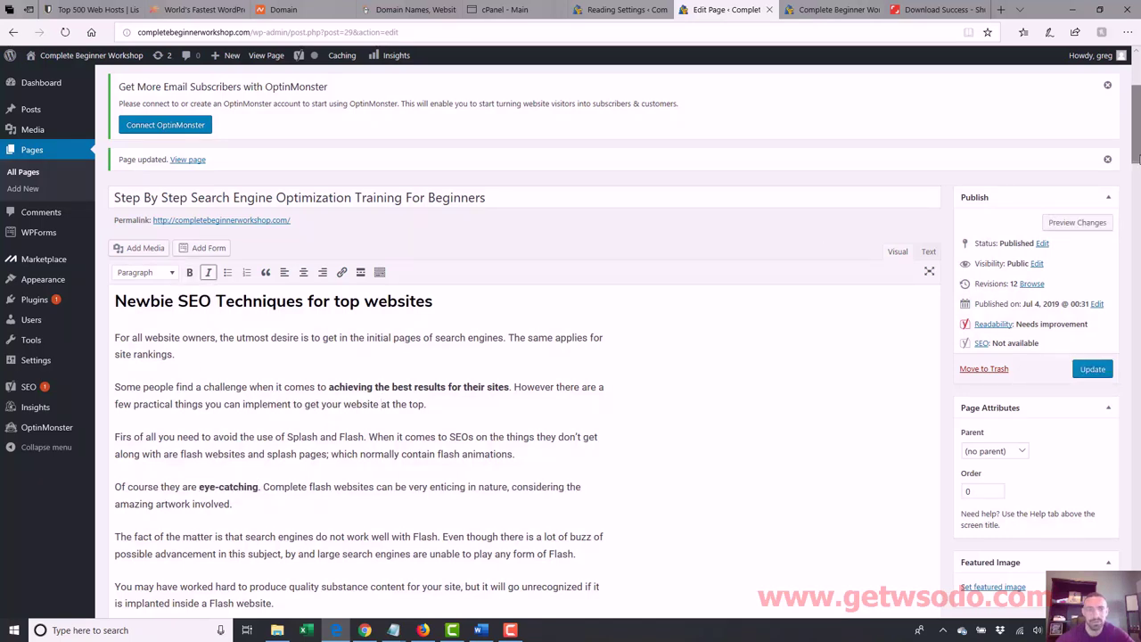
scroll(431, 350, down, 3)
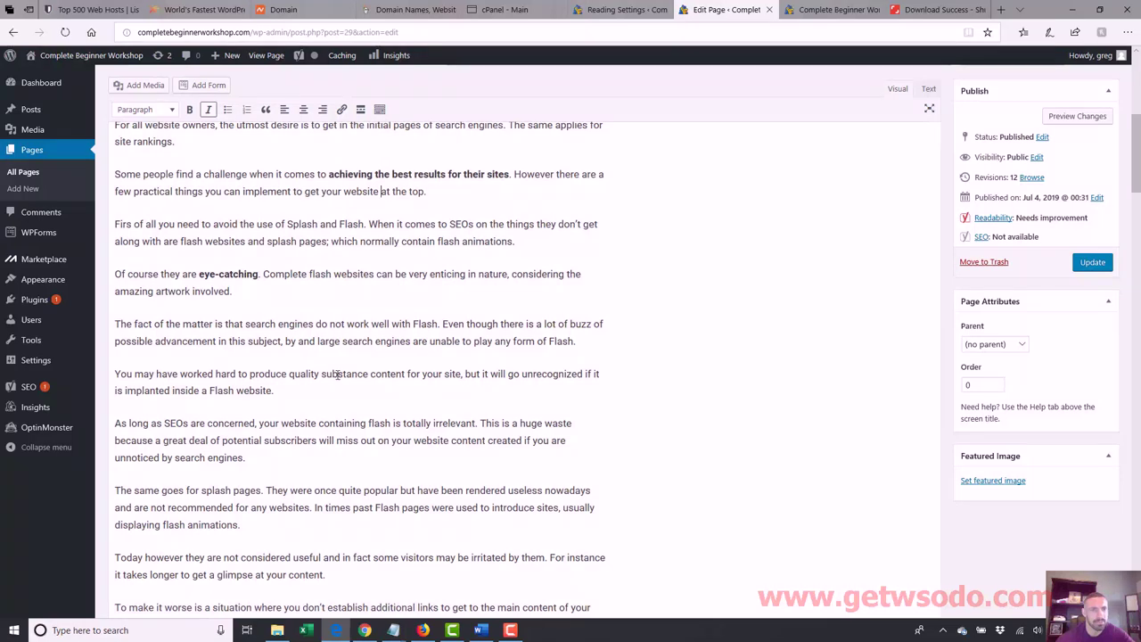
- Make "quality substance content" and "have been rendered useless nowadays and are not recommended for any websites" bold in their paragraphs
drag(288, 375, 407, 375)
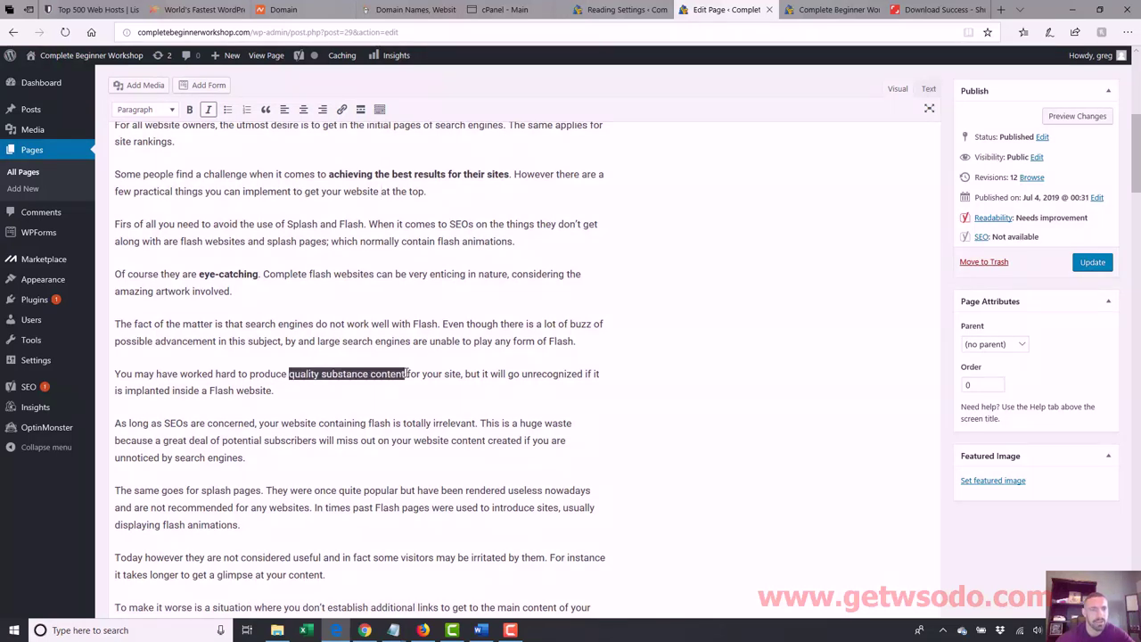
click(189, 109)
click(497, 375)
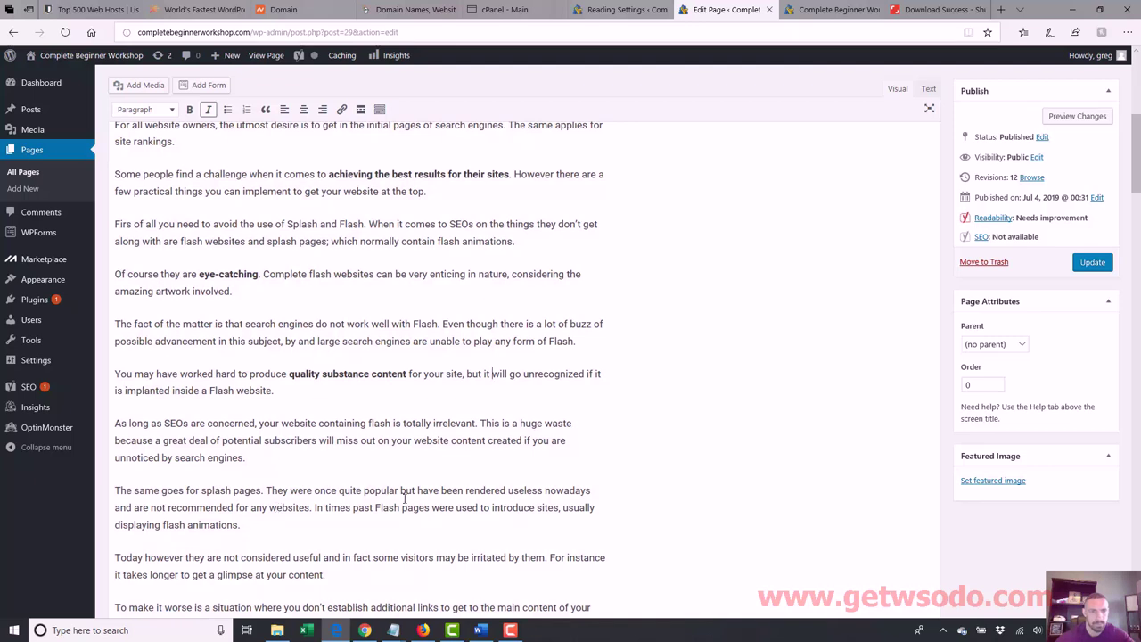
drag(418, 492, 310, 507)
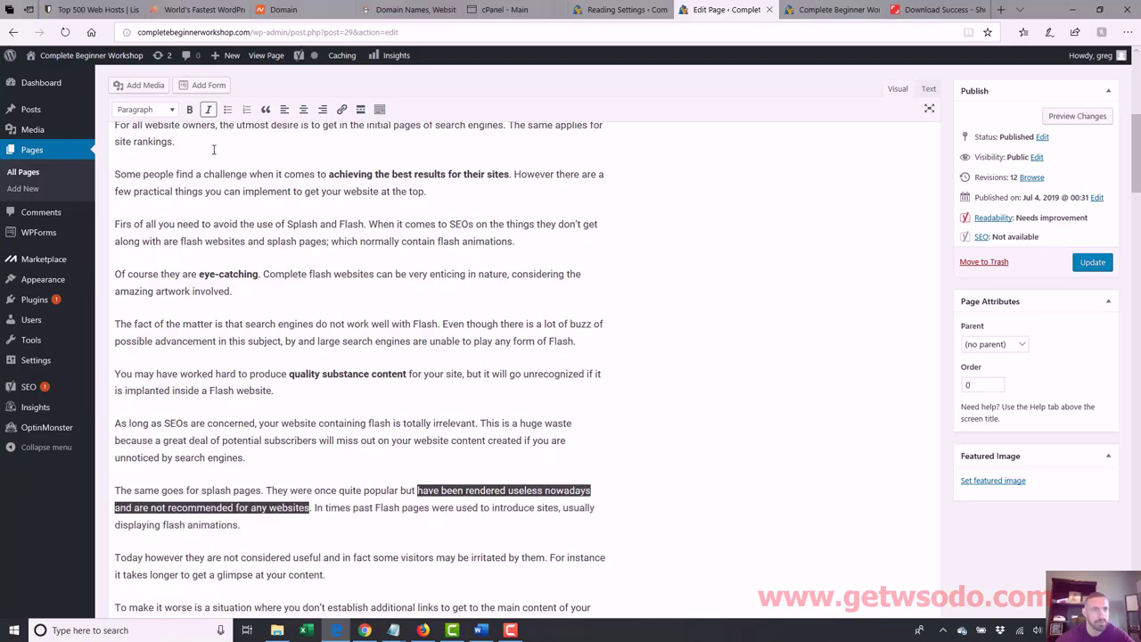
click(189, 109)
click(581, 275)
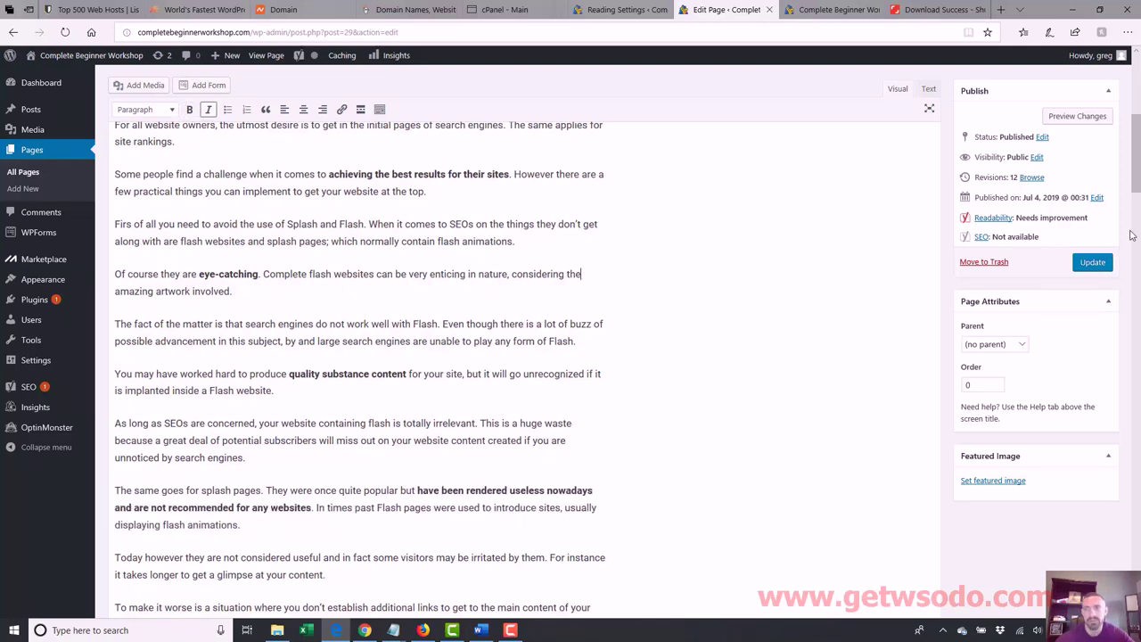
- Italicize "Splash and Flash" in the "Firs of all" paragraph and the first "Flash" in the "The fact of the matter" paragraph
scroll(373, 311, up, 1)
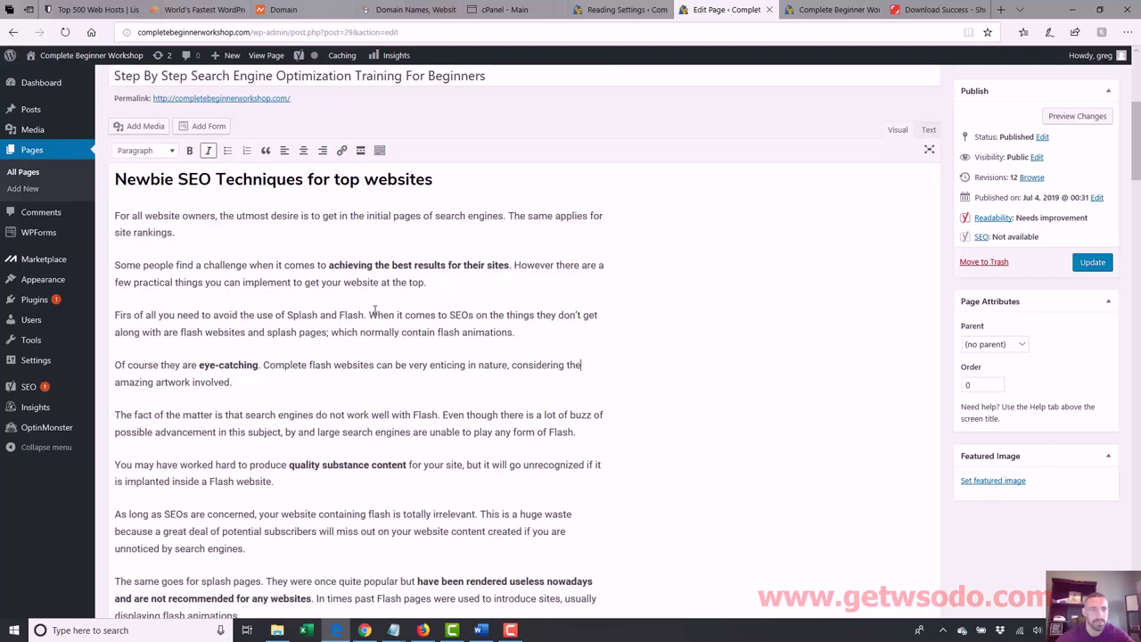
drag(364, 314, 288, 318)
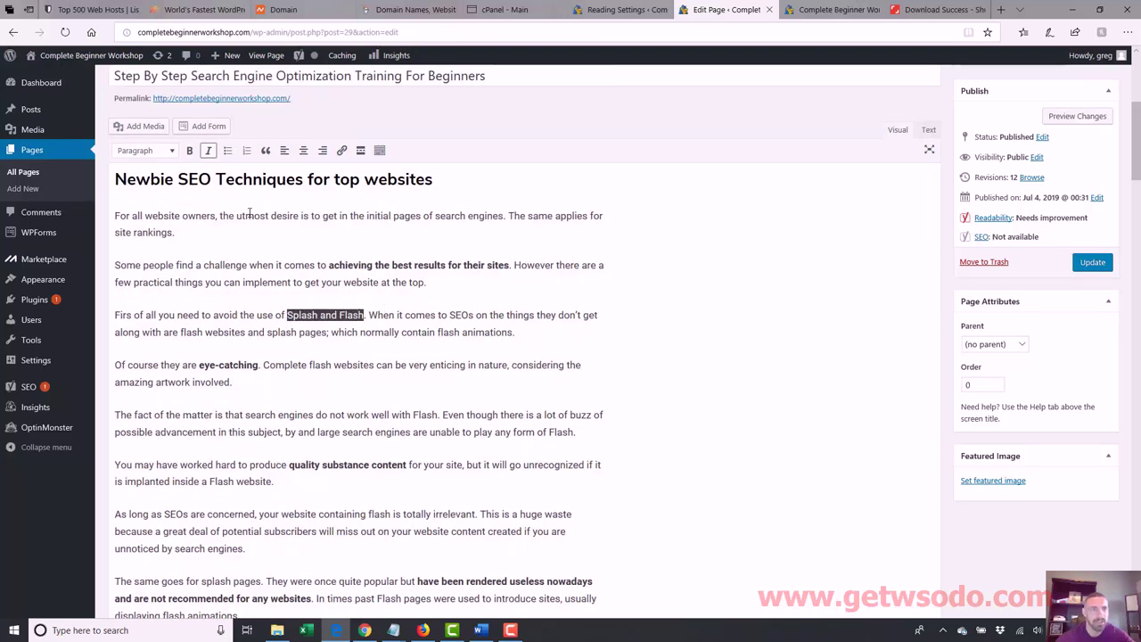
click(207, 149)
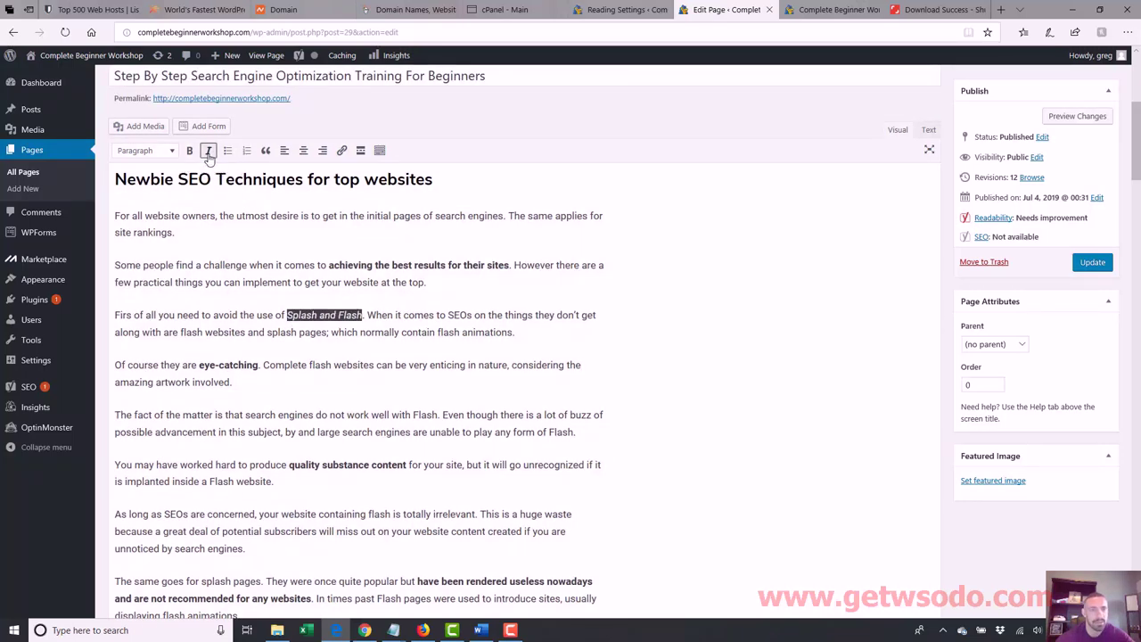
click(345, 285)
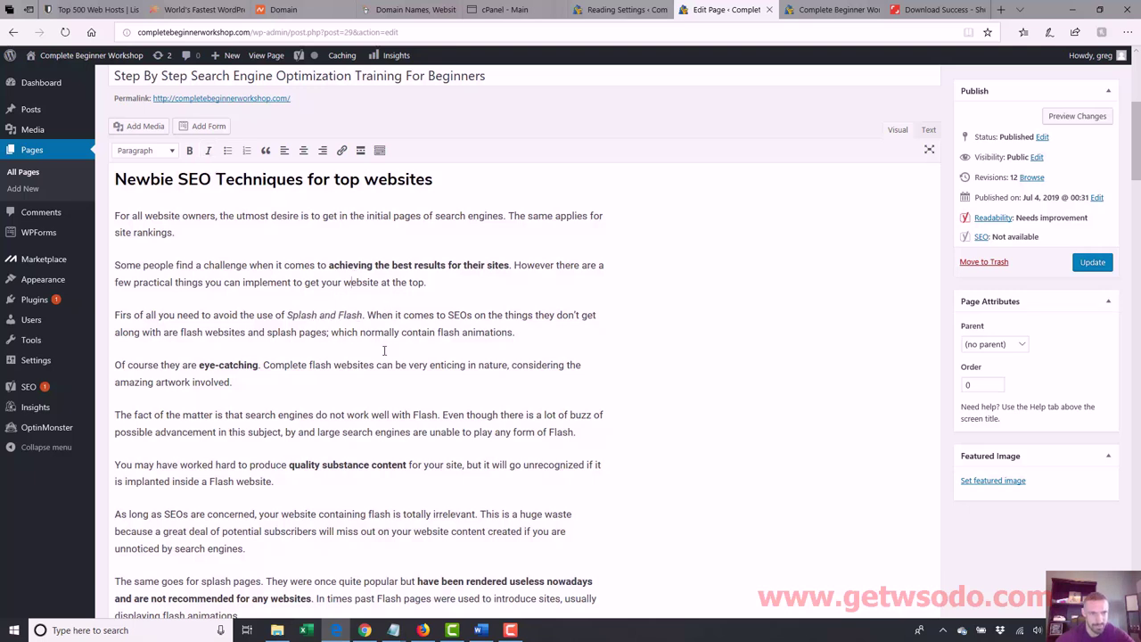
drag(438, 414, 412, 415)
click(208, 150)
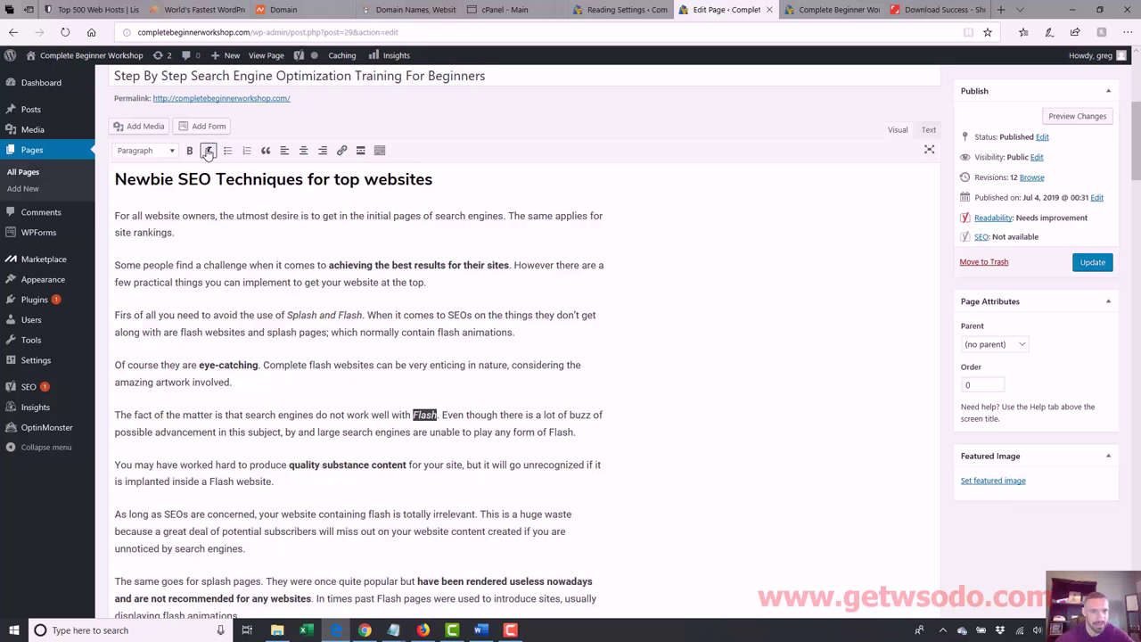
click(533, 415)
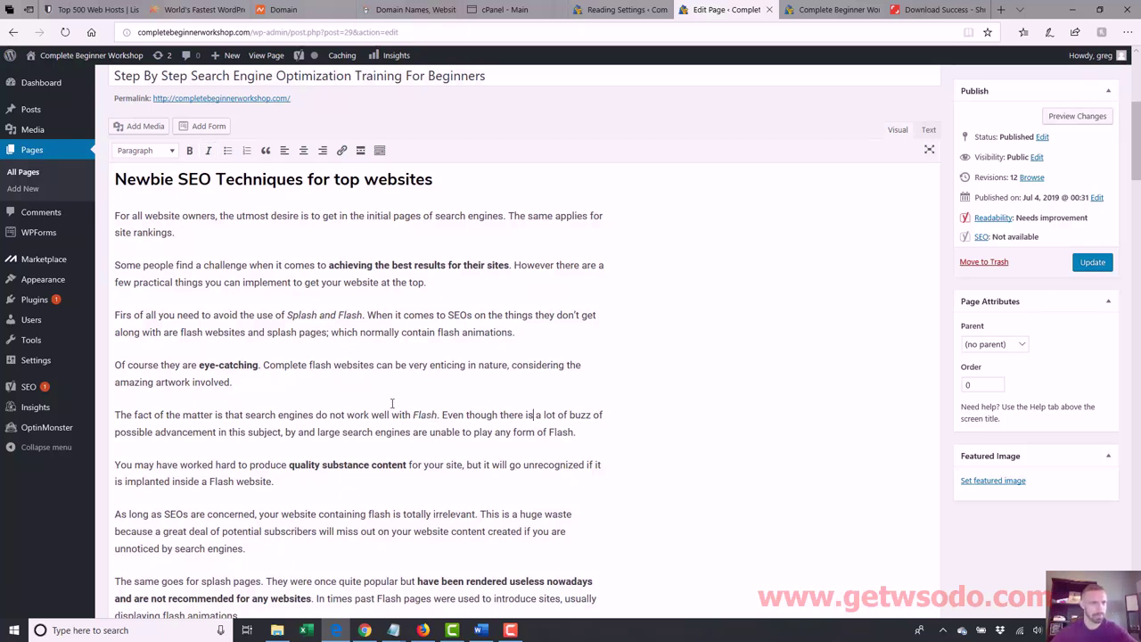
- Insert an empty paragraph after the sentence ending "to get your website at the top"
click(438, 283)
key(Return)
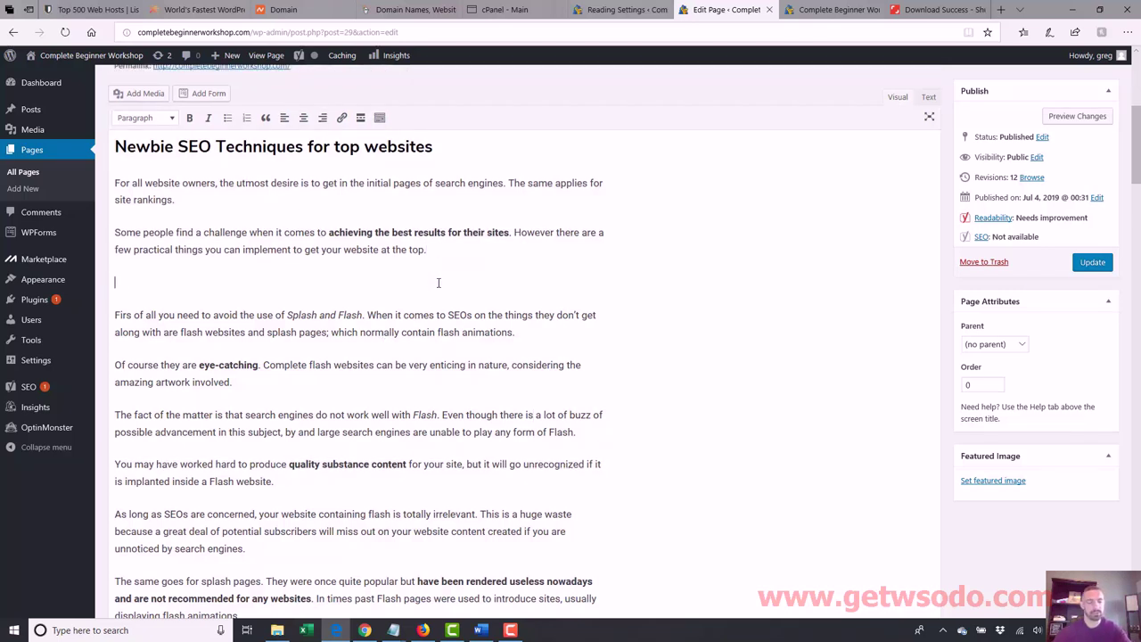
text(Point 1)
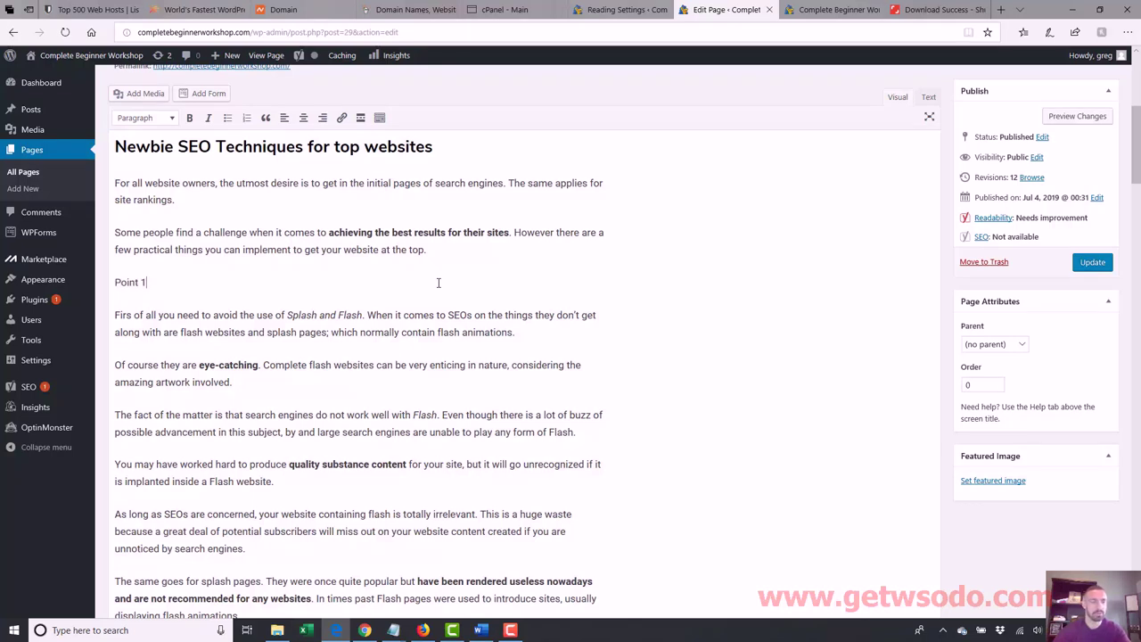
key(Return)
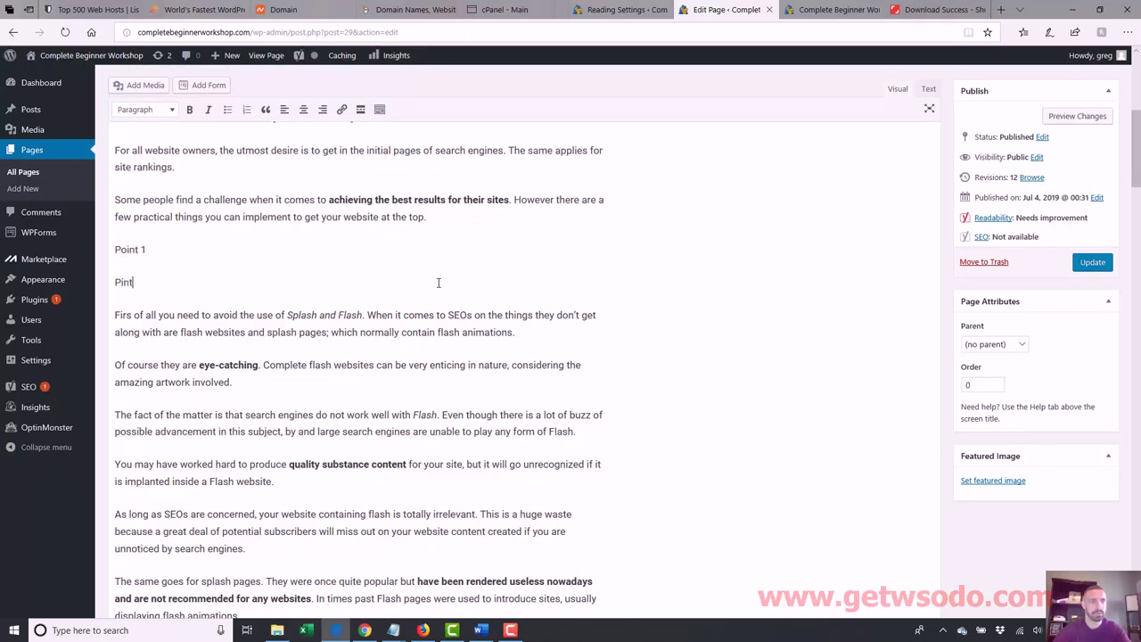
key(BackSpace)
key(BackSpace)
key(BackSpace)
key(BackSpace)
key(BackSpace)
key(BackSpace)
key(BackSpace)
key(BackSpace)
key(BackSpace)
key(BackSpace)
key(BackSpace)
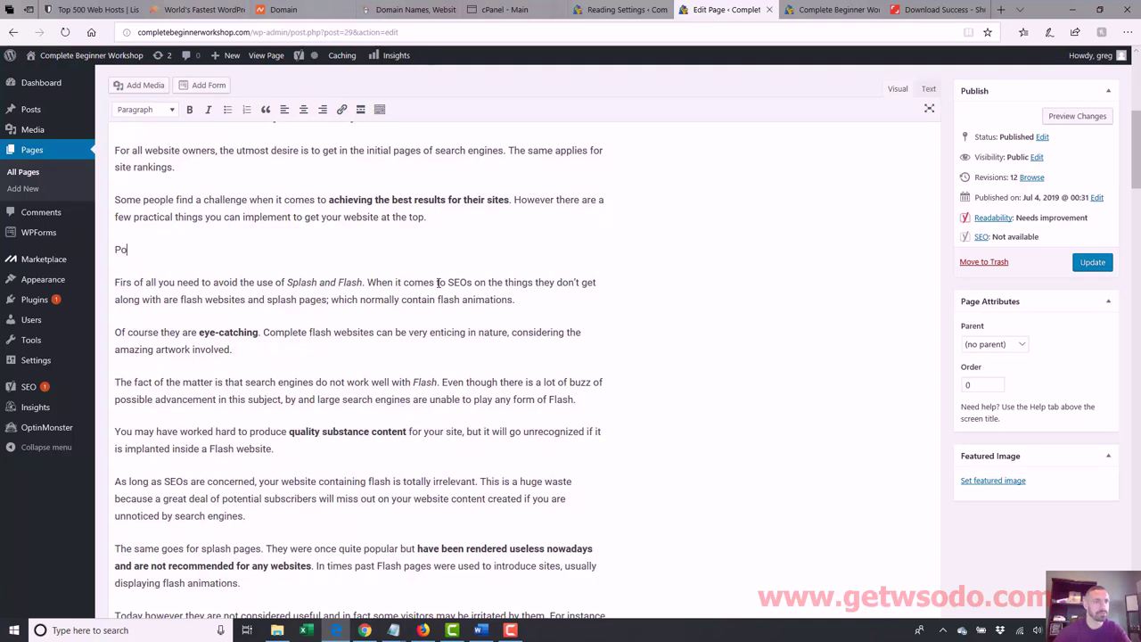
- Enter "SEO Tip 1", "SEO Tip 2" and "SEO Tip 3" on separate lines in the new paragraph below the second paragraph
text(SEO )
text(Top)
text(ip)
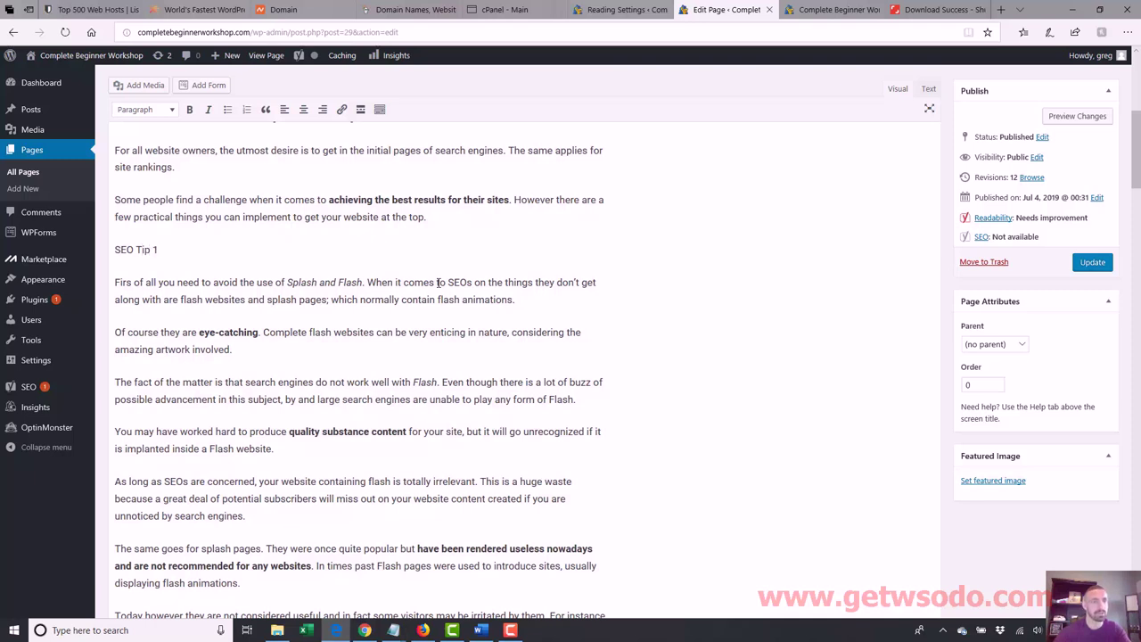
text( 1)
key(Return)
text(SE)
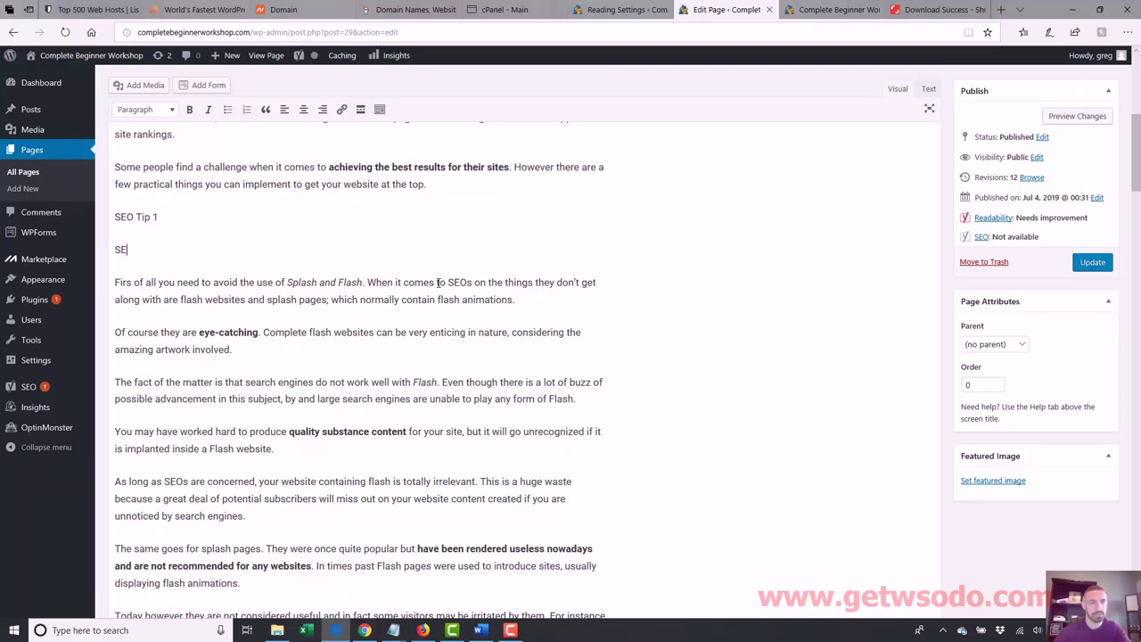
text(O Tip 2)
key(Return)
text(S)
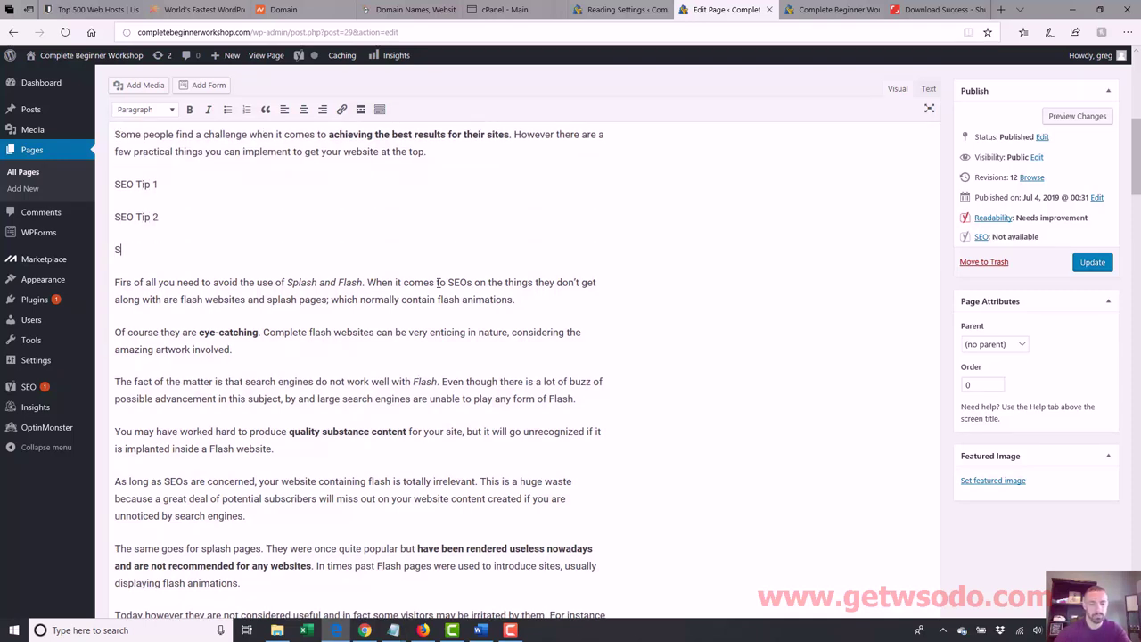
text(EO Tip )
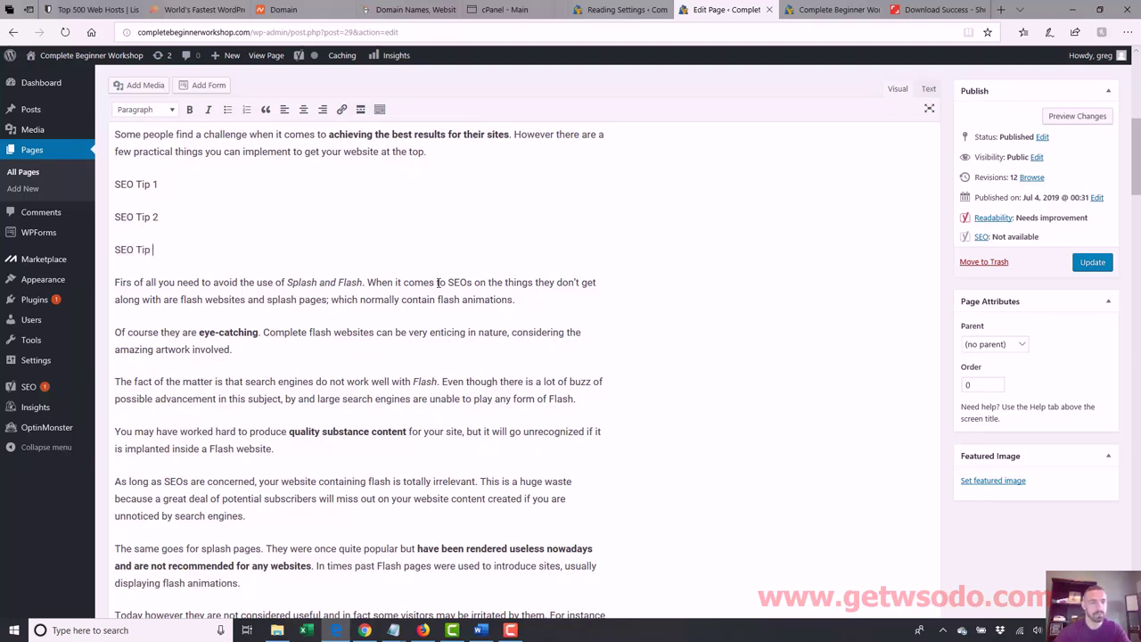
text(3)
- Turn the three SEO Tip lines into a bulleted list
drag(170, 253, 105, 195)
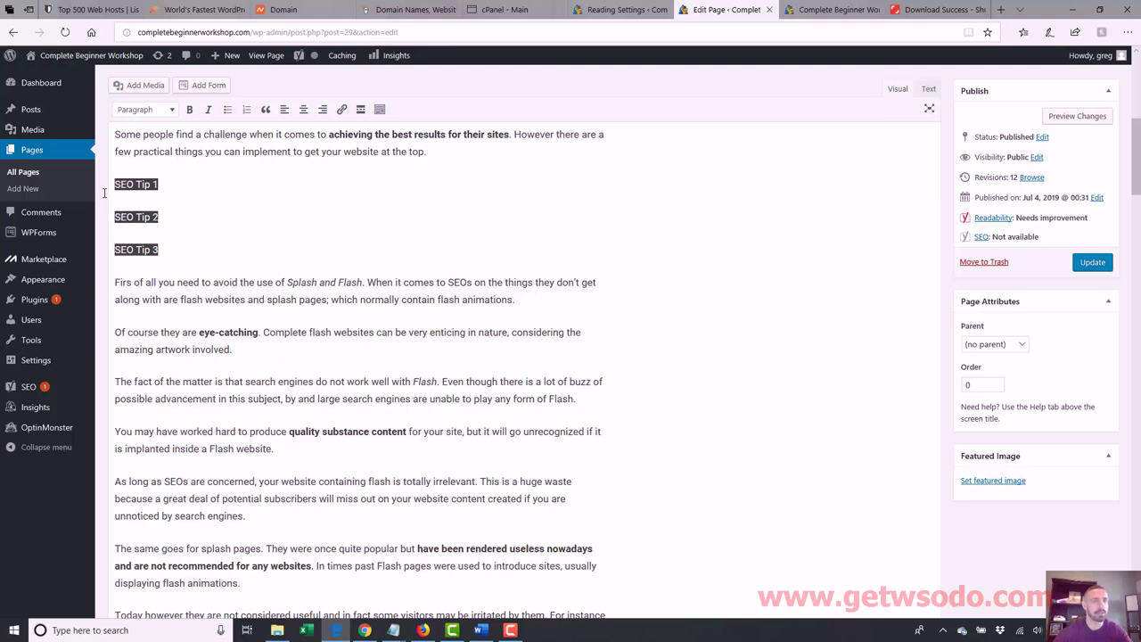
click(228, 110)
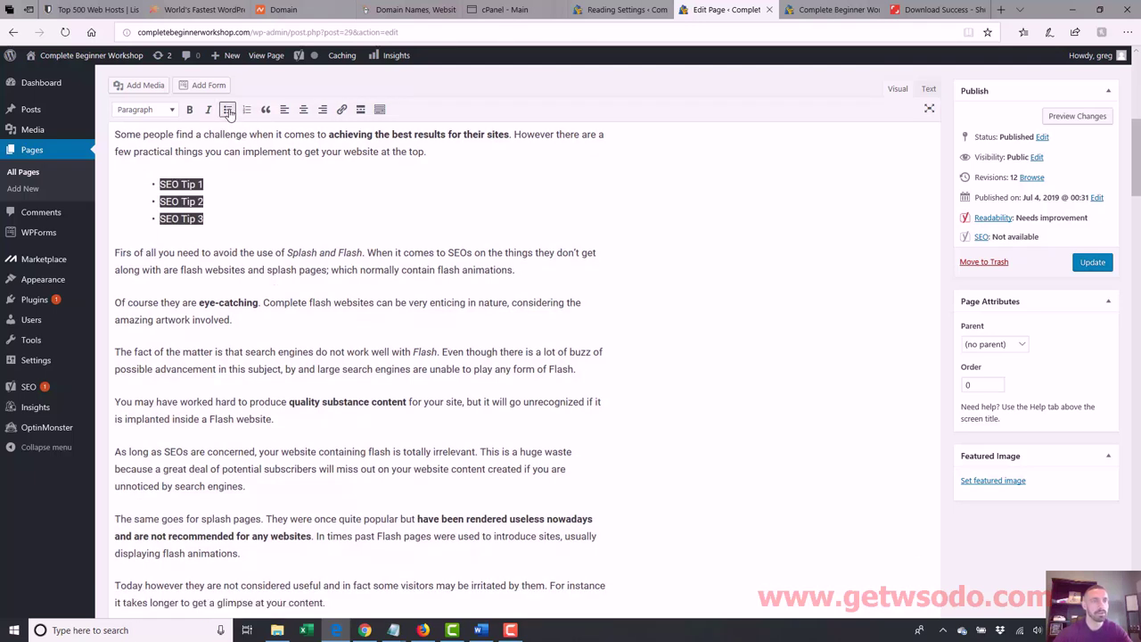
click(228, 182)
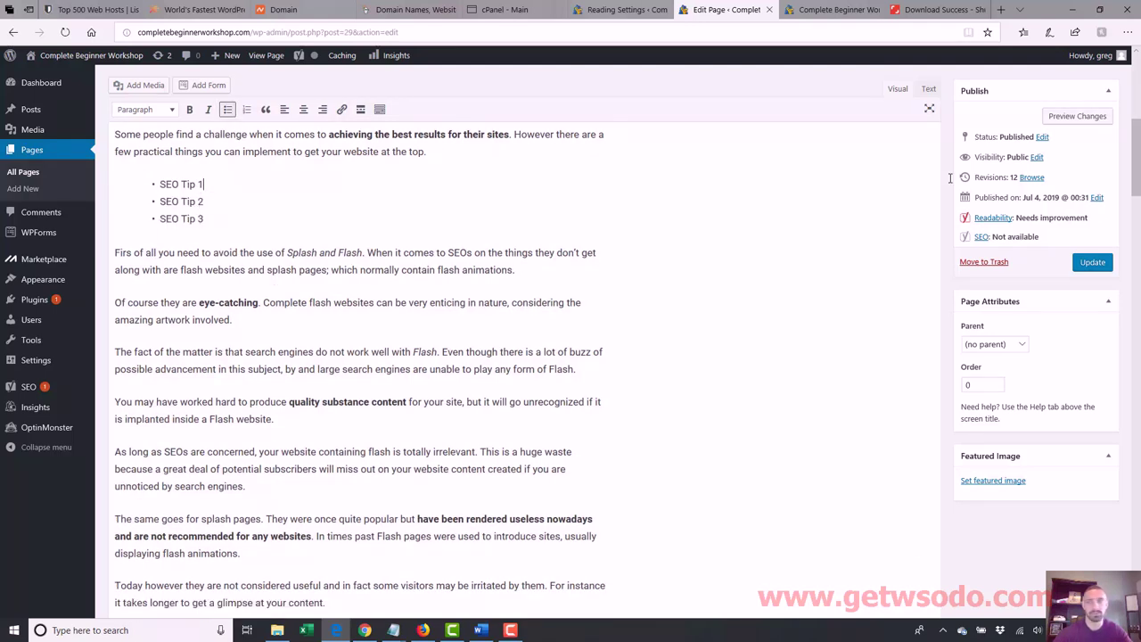
- Make all three SEO Tip items in the bulleted list bold
scroll(241, 319, up, 2)
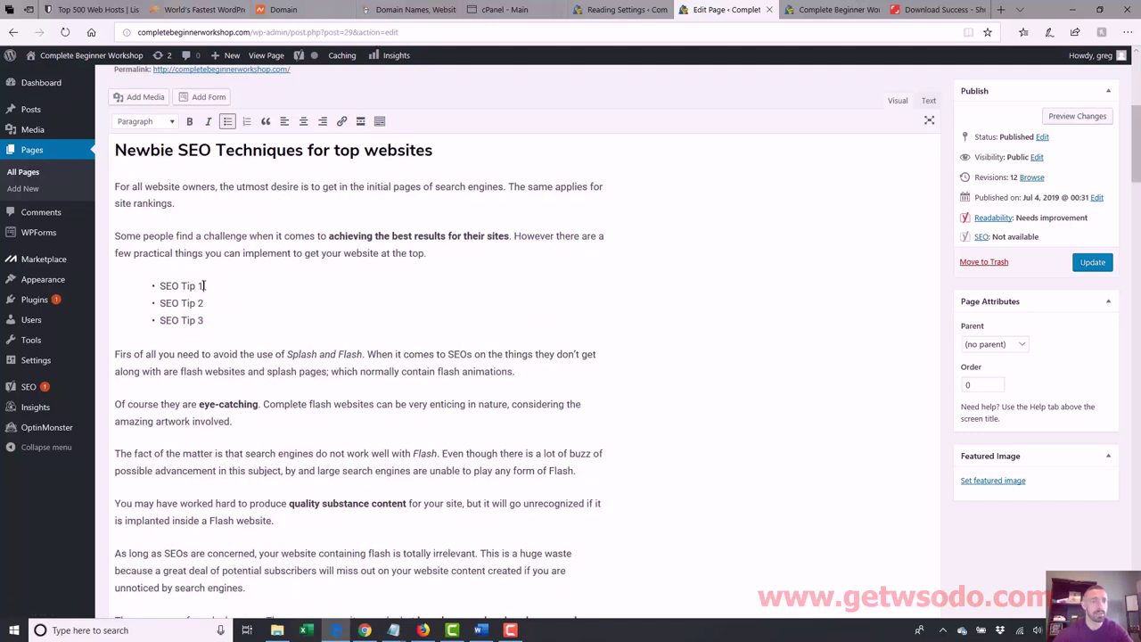
drag(205, 285, 160, 289)
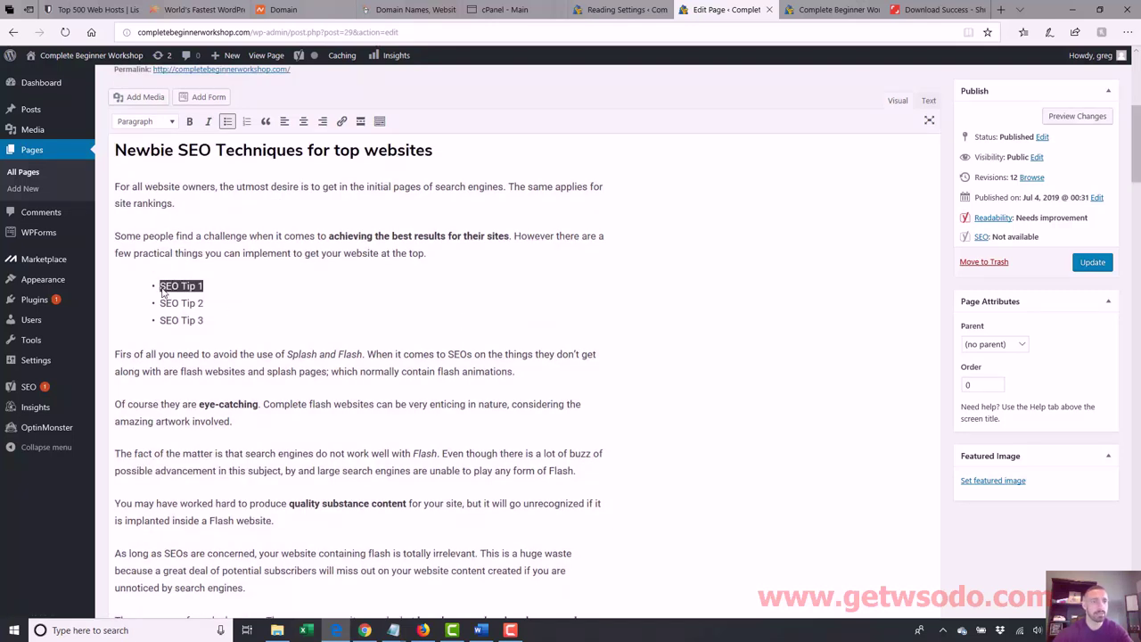
click(190, 121)
drag(207, 321, 164, 306)
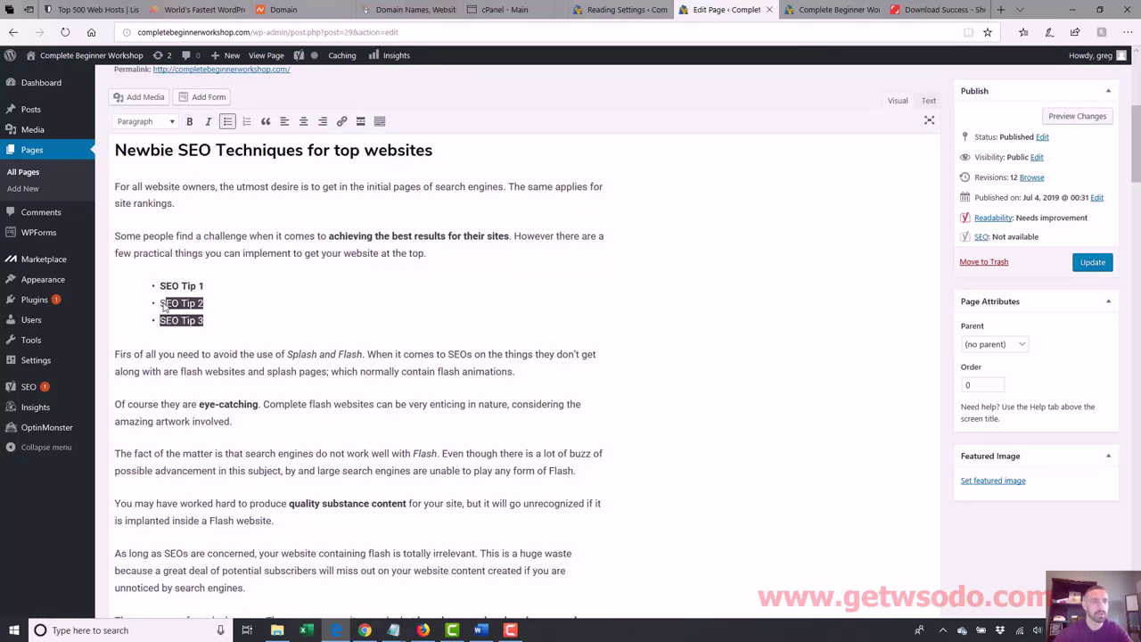
click(189, 122)
click(184, 291)
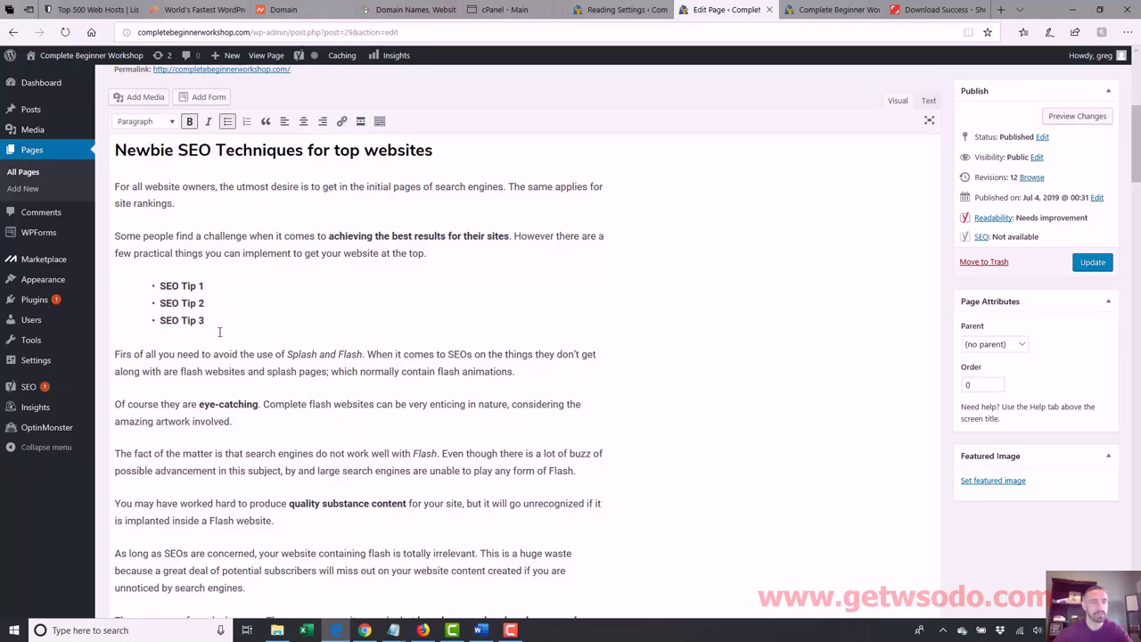
- Add the lines "Design Tip 1", "Design Tip 2" and "Design Tip 3" below the paragraph ending "amazing artwork involved"
click(247, 423)
key(Return)
text(Desi)
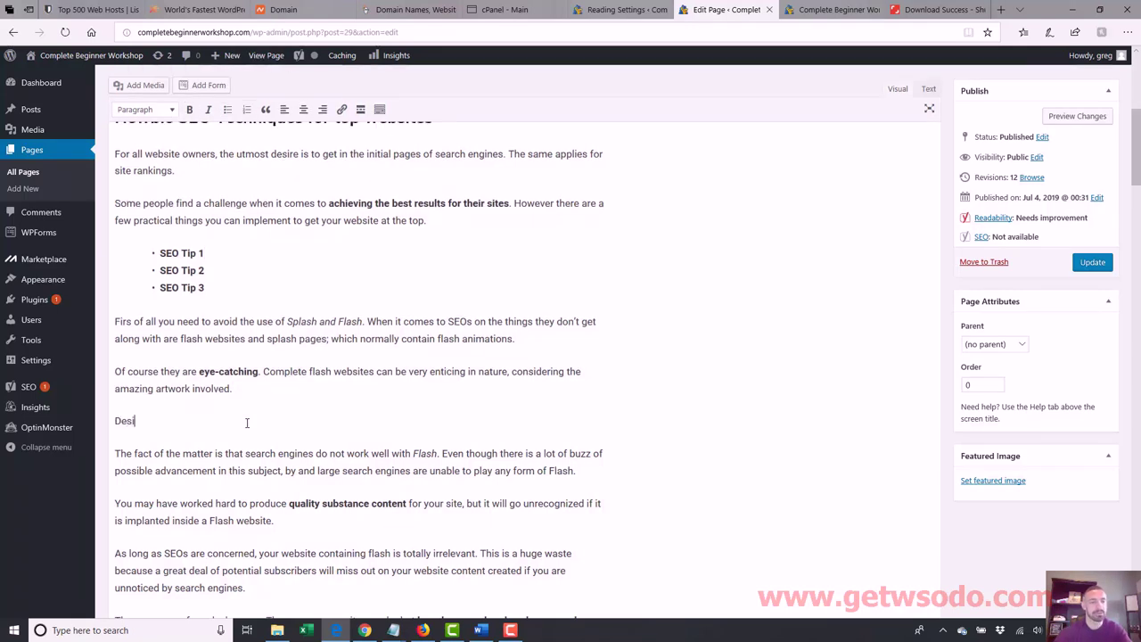
text(gn 1ip 1)
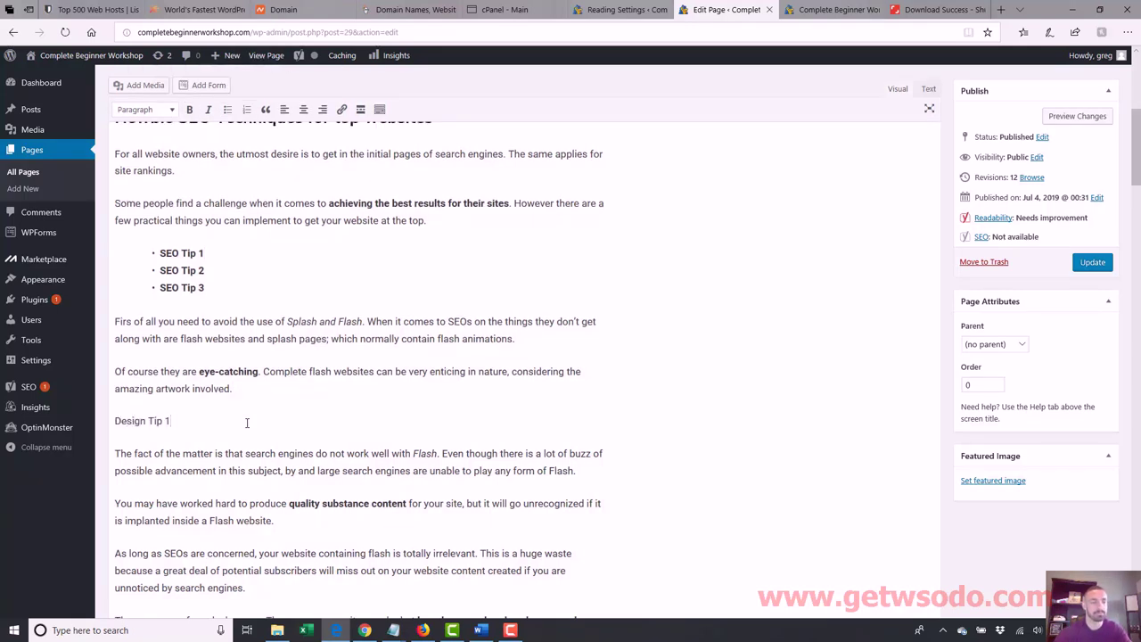
key(Return)
text(Design Tip 2)
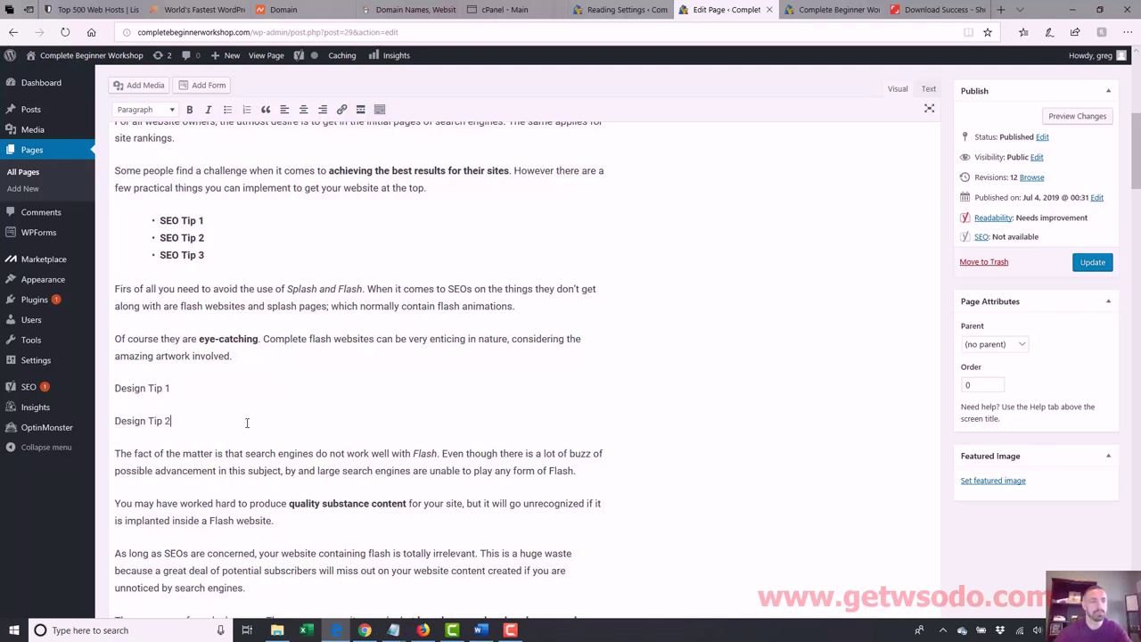
key(Return)
text(Design Tip 3)
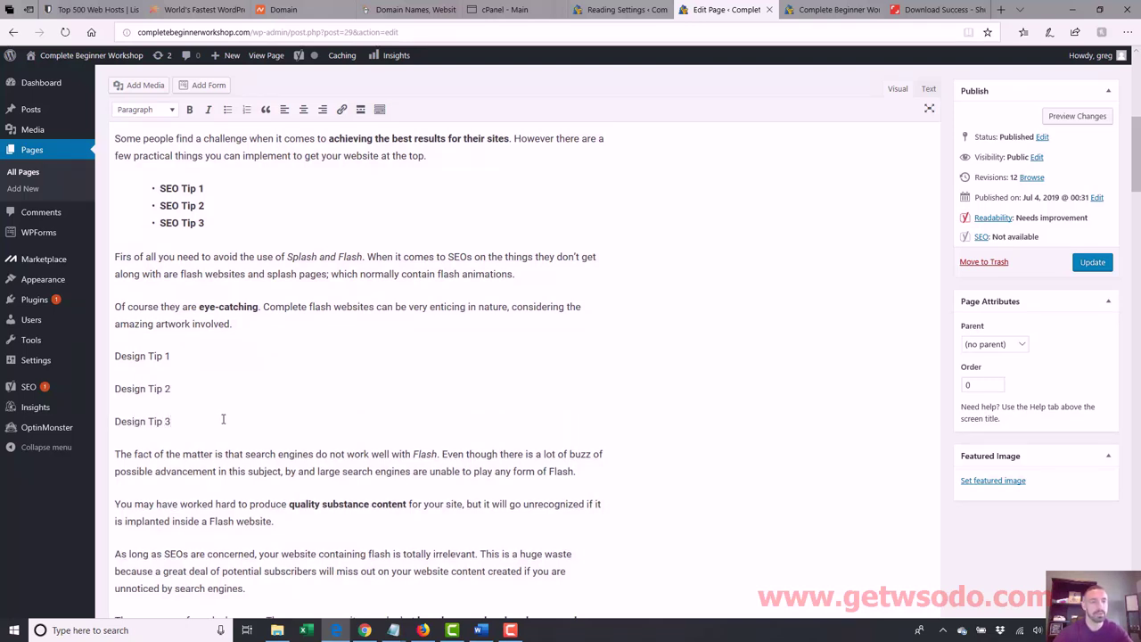
- Turn the three Design Tip lines into a numbered list
drag(193, 422, 112, 355)
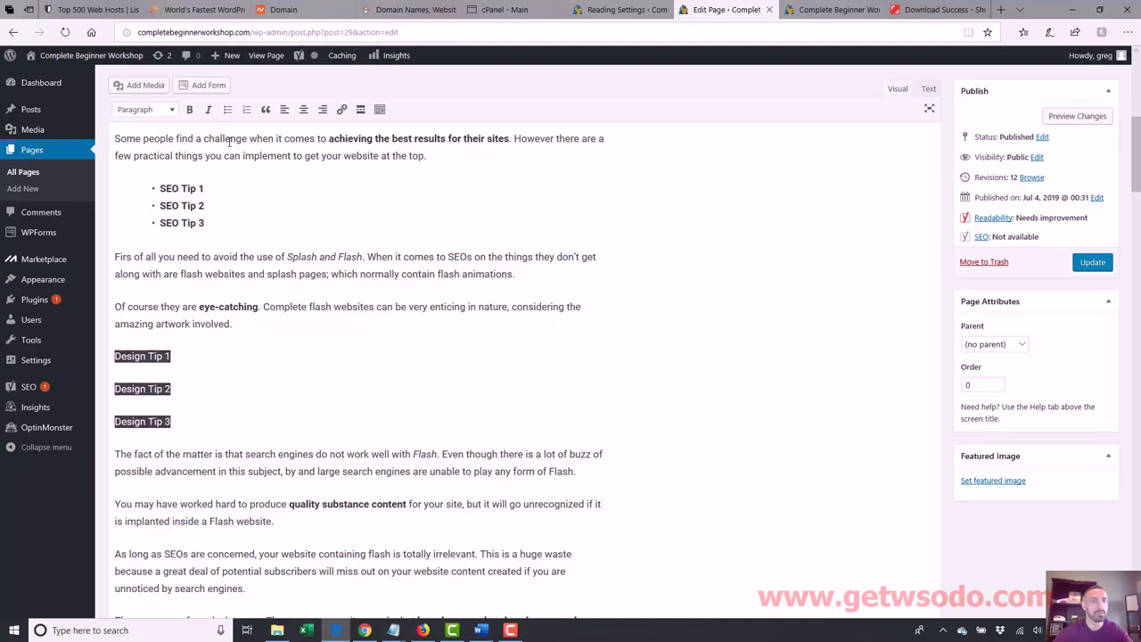
click(247, 111)
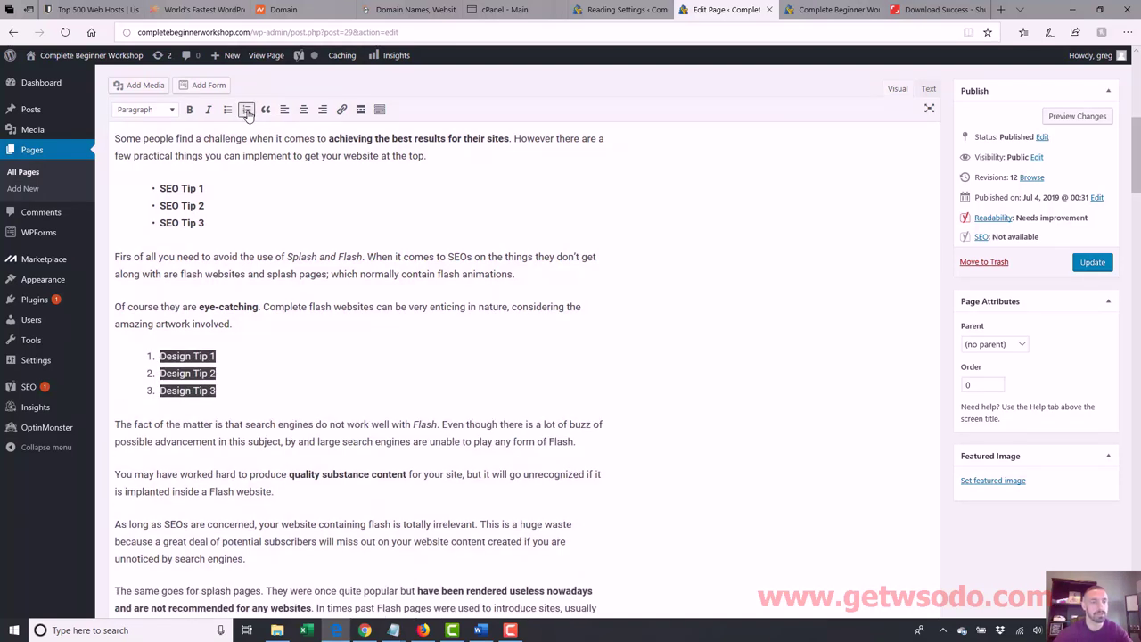
click(300, 279)
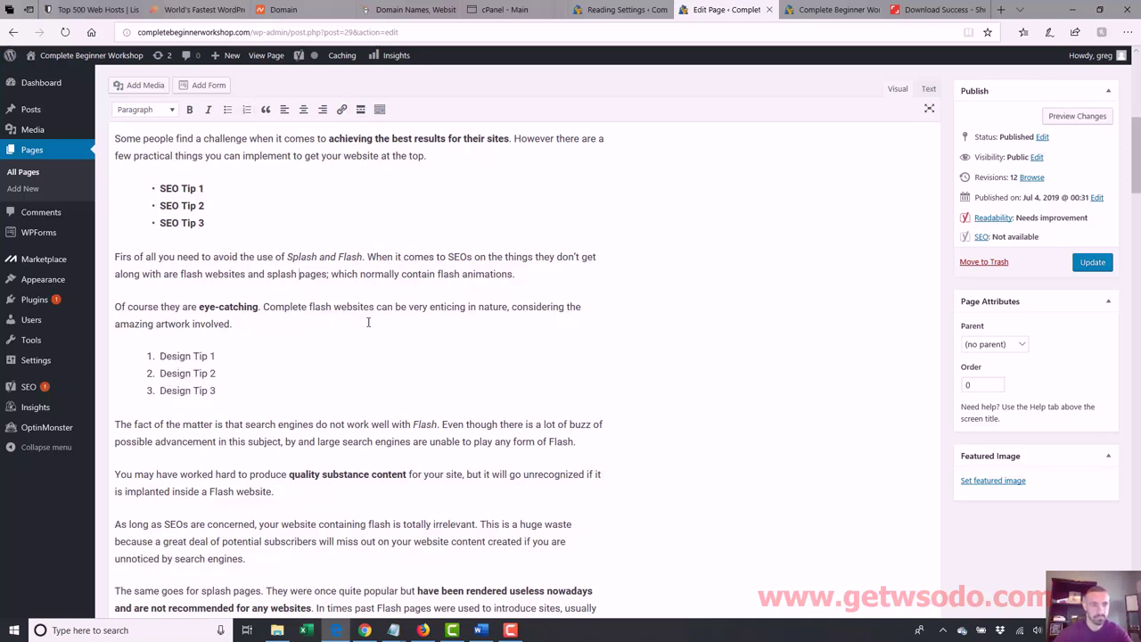
- Make the three Design Tip items in the numbered list italic
drag(1137, 173, 1136, 142)
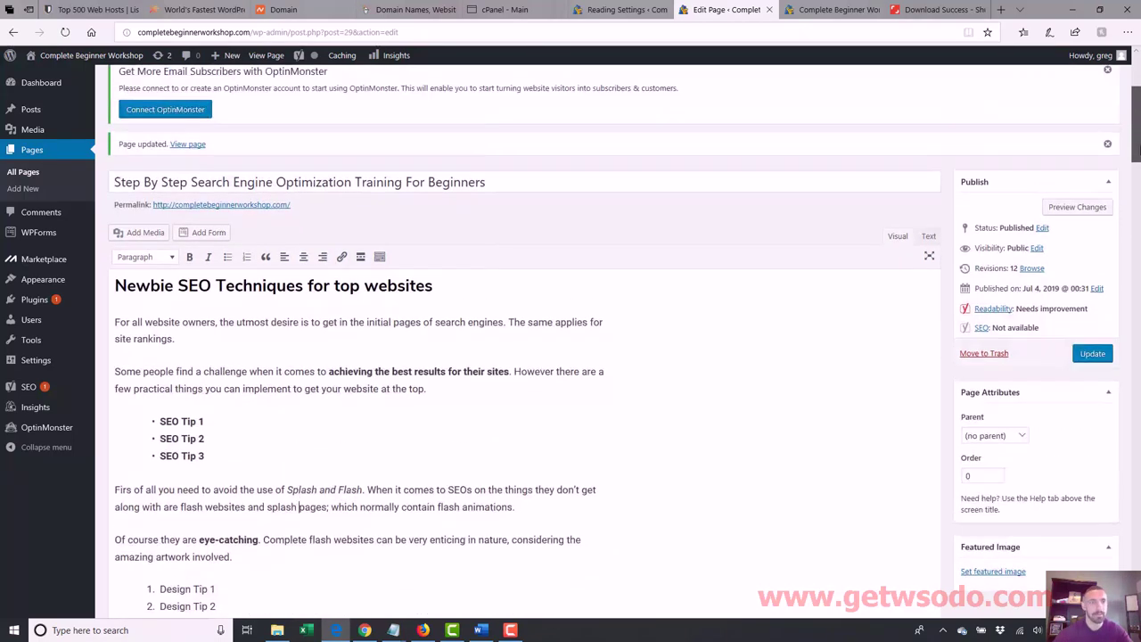
scroll(421, 146, down, 2)
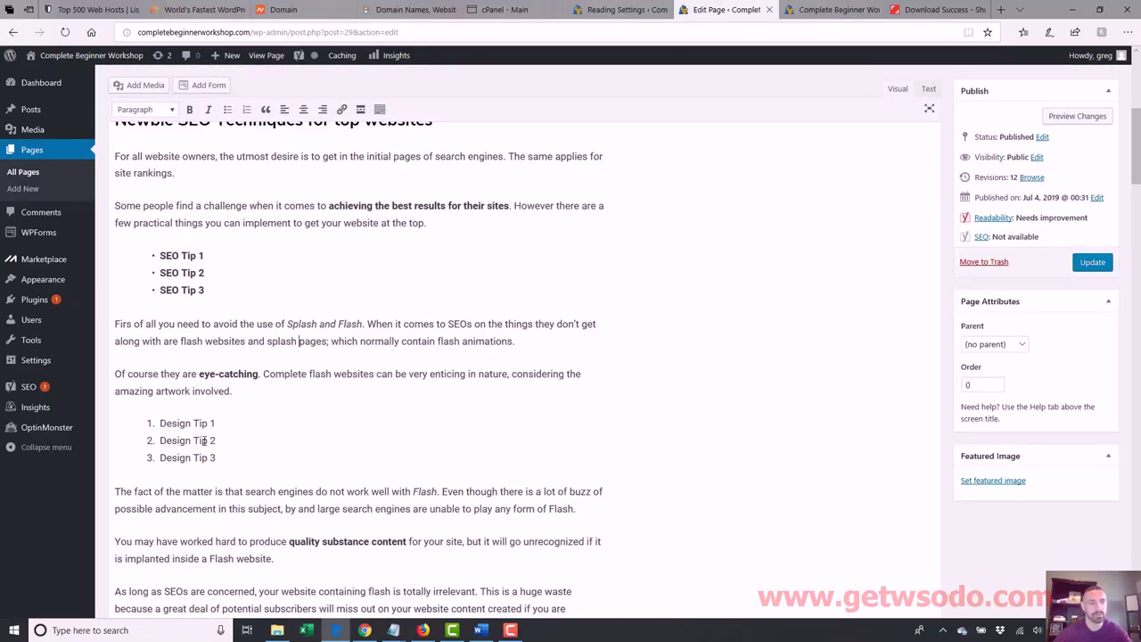
drag(216, 457, 125, 425)
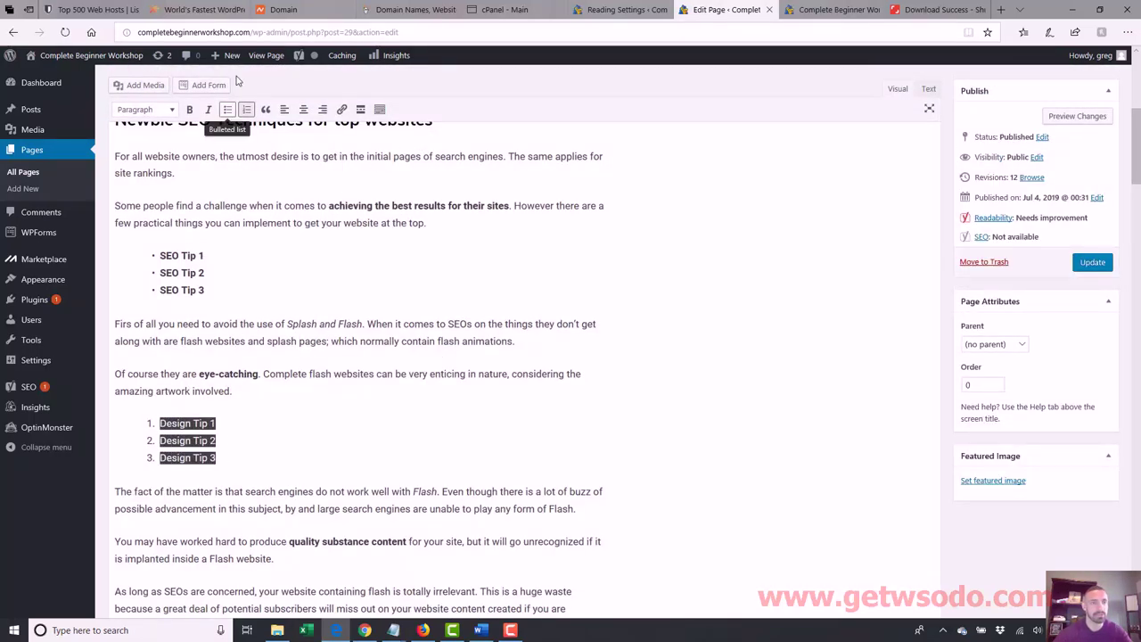
click(209, 111)
click(309, 271)
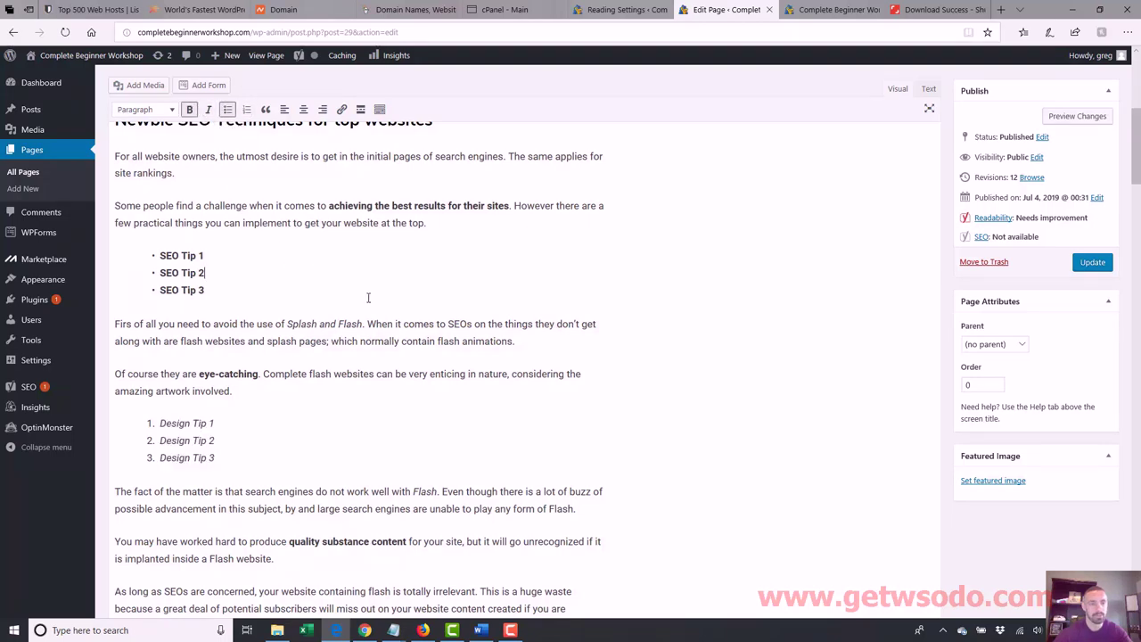
- Save the updated page and switch to the live homepage
scroll(1132, 279, up, 5)
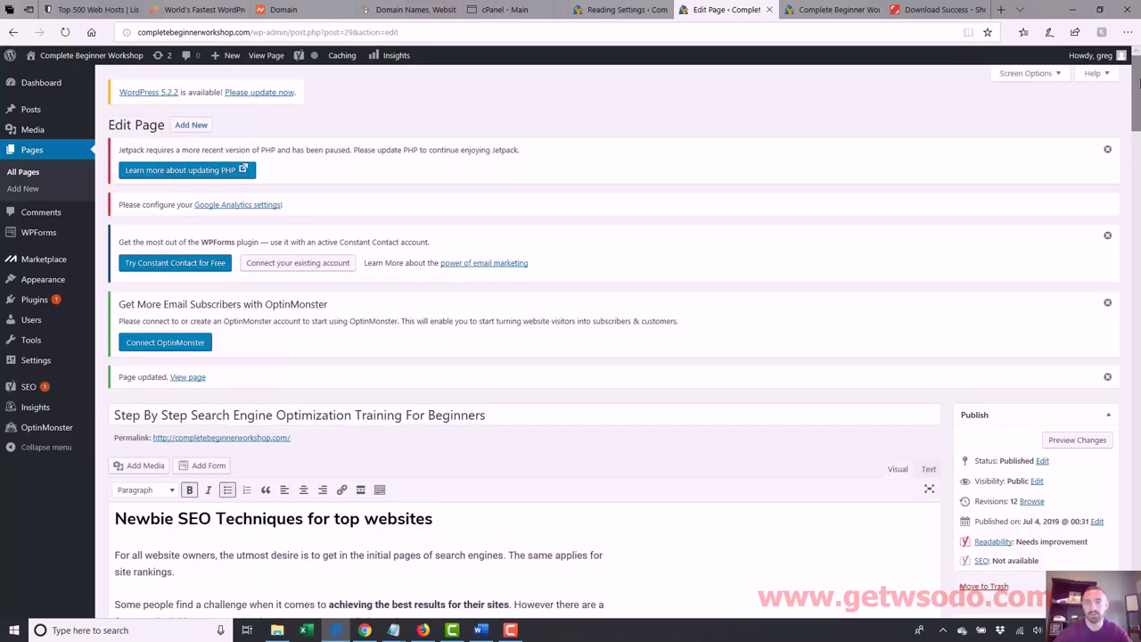
click(1077, 439)
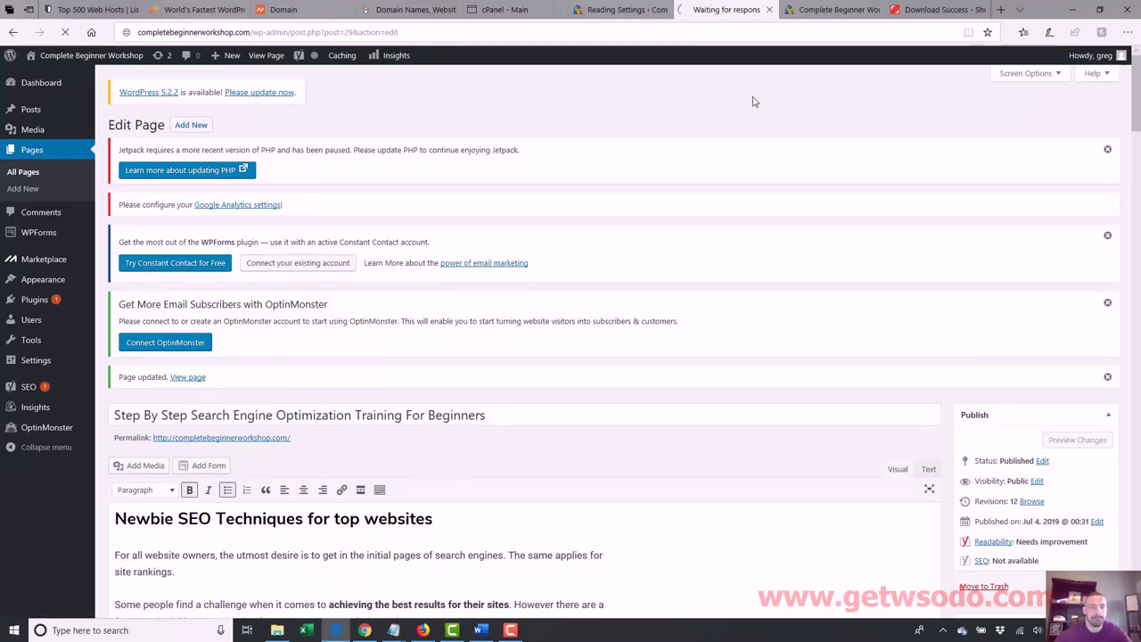
click(833, 10)
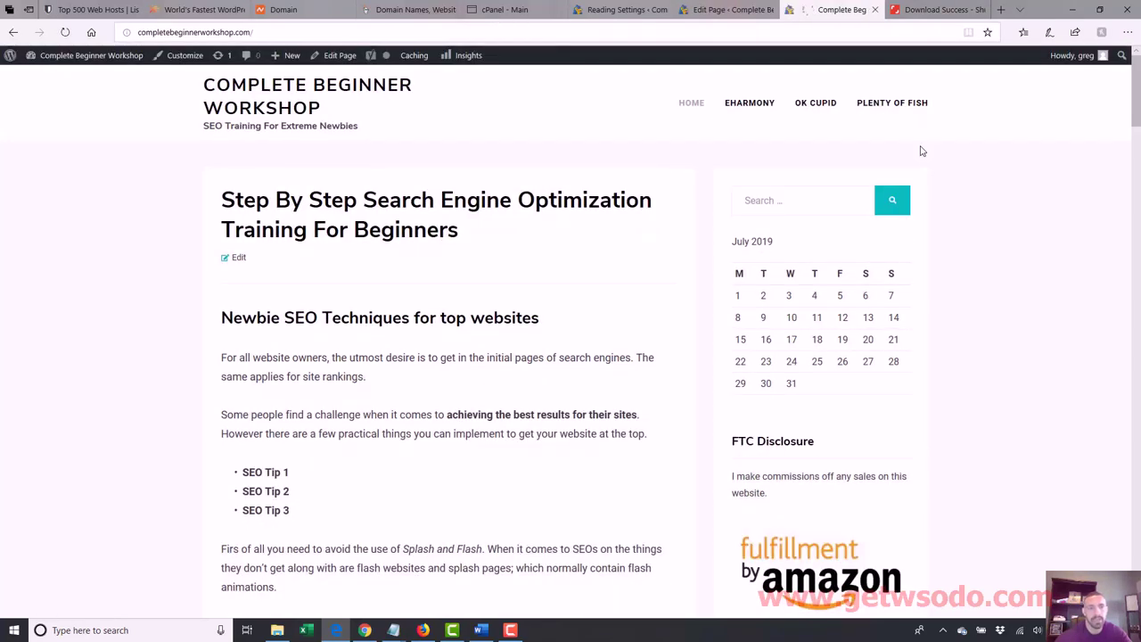
- Examine the bold bulleted SEO Tip list and the italic numbered Design Tip list on the live homepage
scroll(526, 353, down, 1)
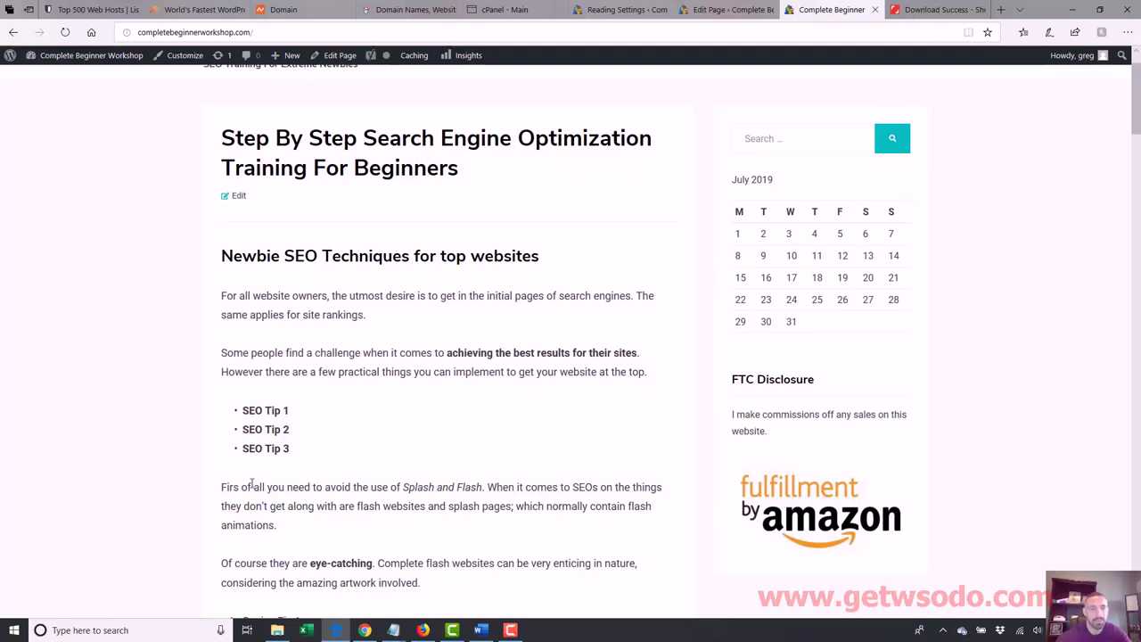
drag(312, 439, 262, 410)
click(313, 438)
drag(305, 449, 249, 410)
scroll(525, 389, down, 3)
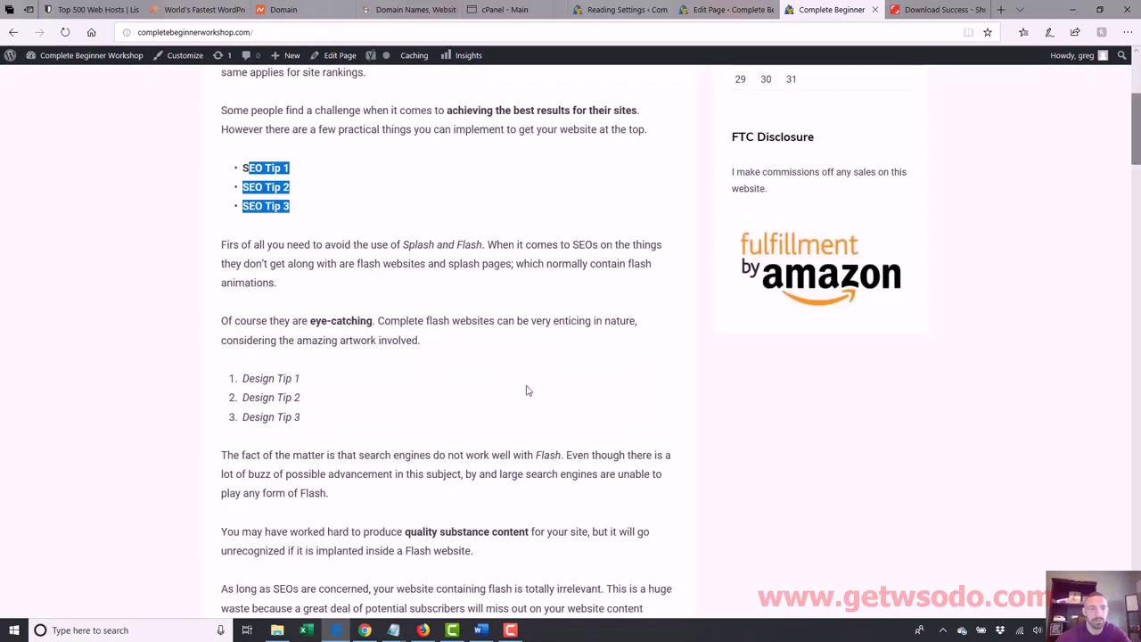
drag(302, 419, 242, 378)
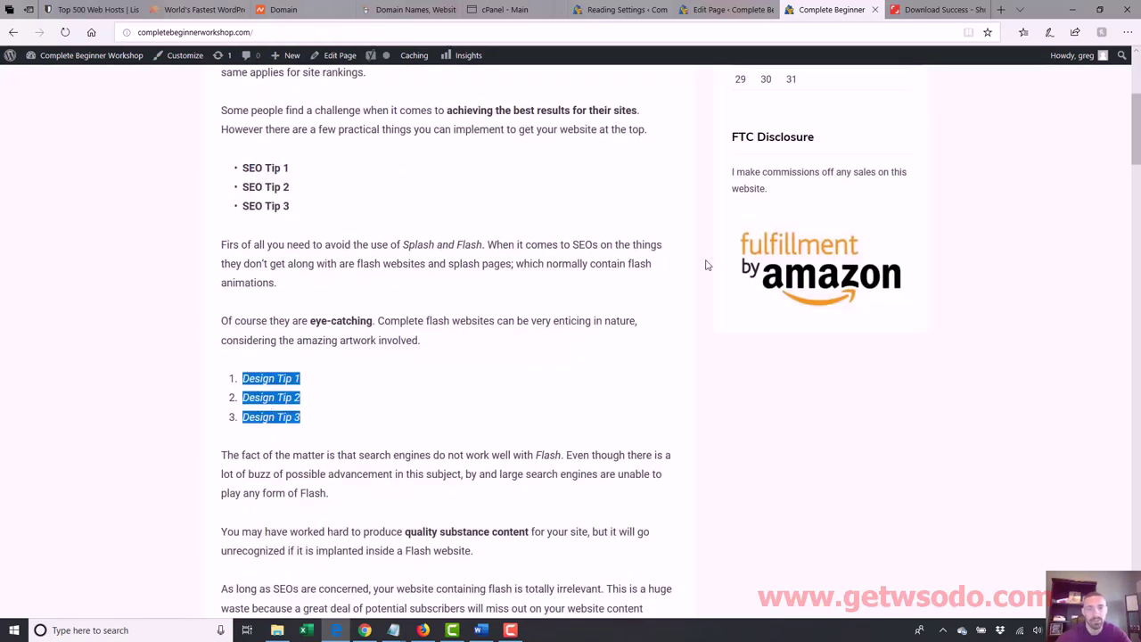
click(817, 404)
mouse_move(1137, 162)
mouse_down()
mouse_move(1136, 100)
mouse_move(1138, 147)
mouse_up()
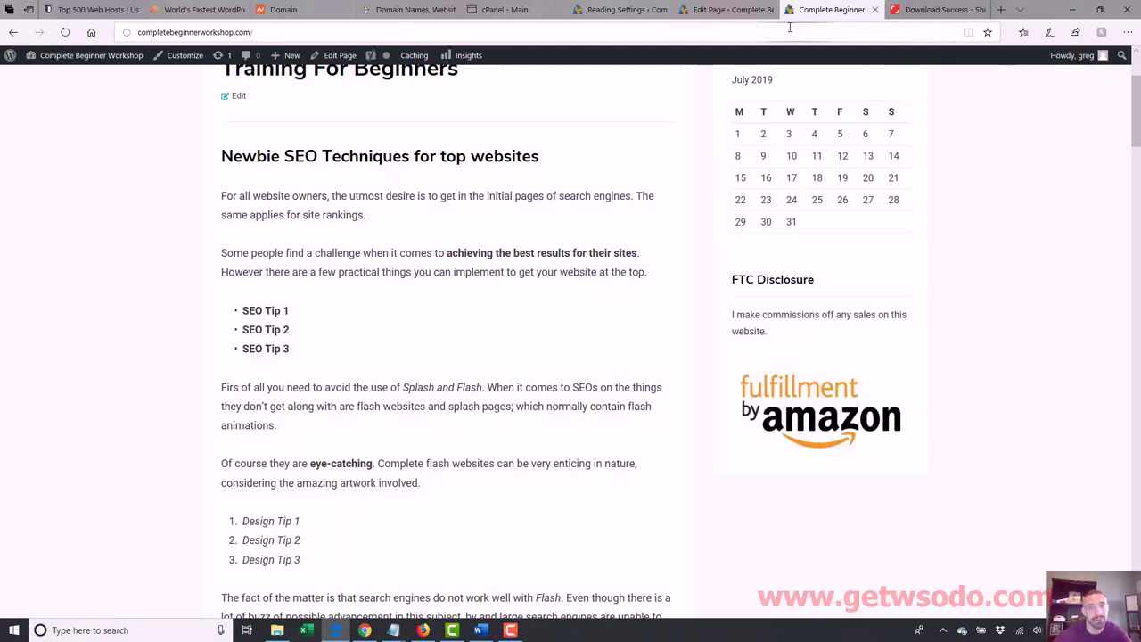
- Return to editing the page and add an empty line below the paragraph ending "site rankings"
click(745, 16)
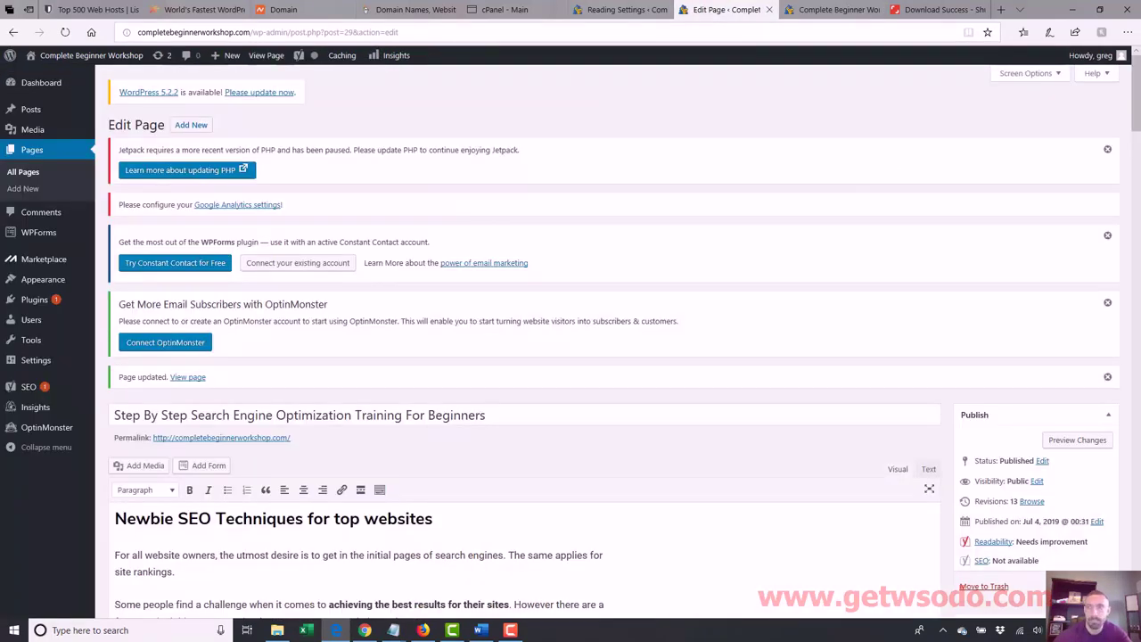
drag(1136, 89, 1138, 136)
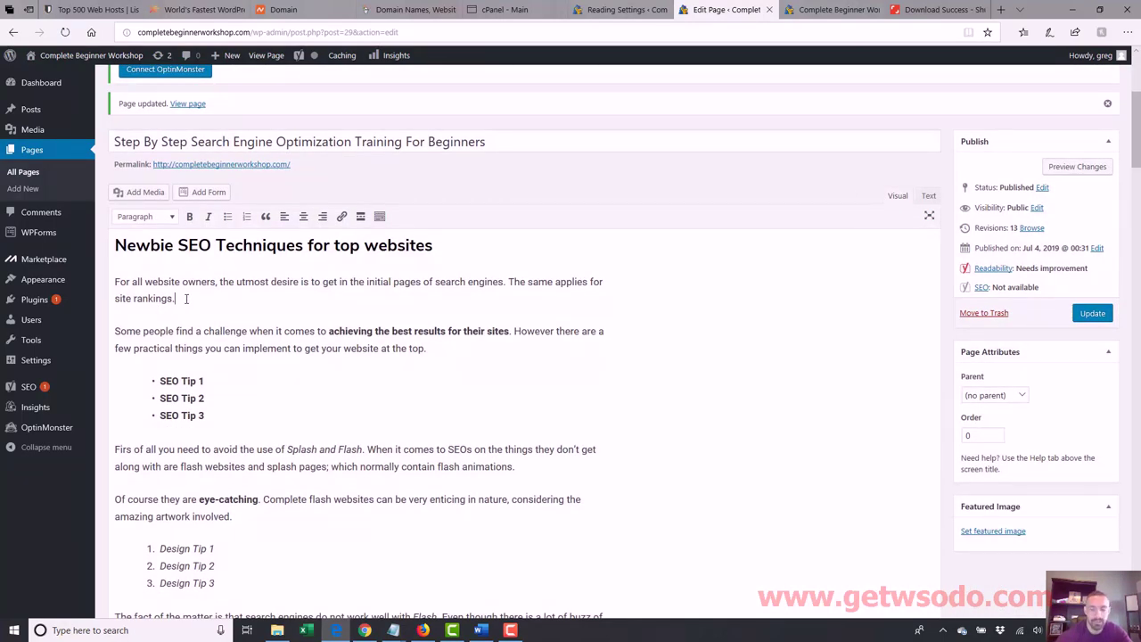
key(Return)
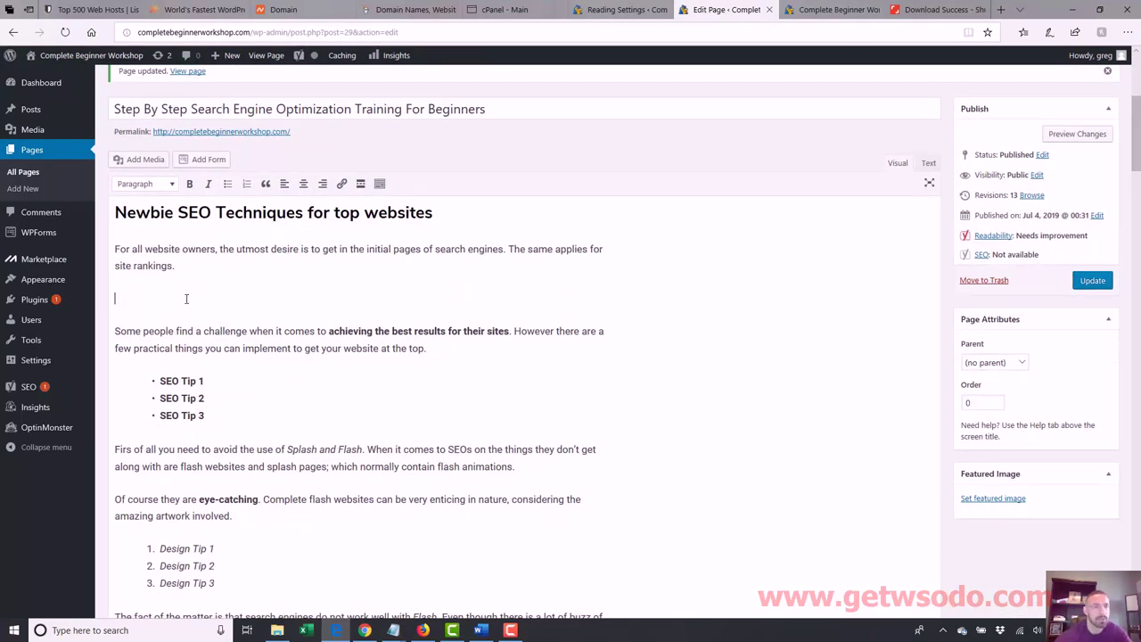
- Upload the image aseo1 from the Desktop folder to the media library
click(145, 160)
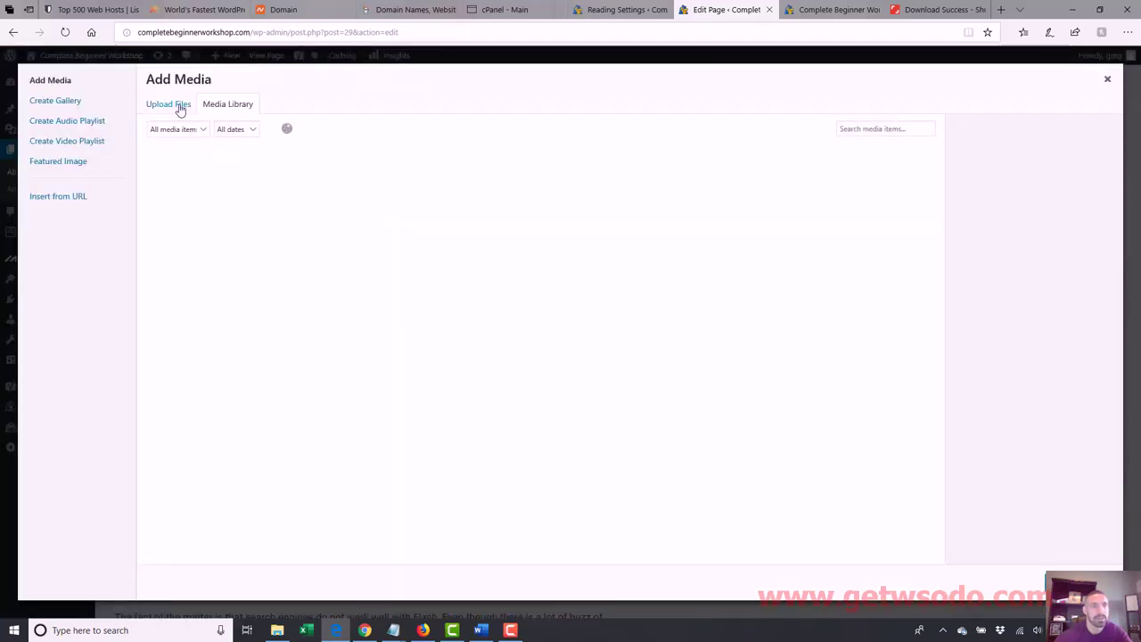
click(177, 105)
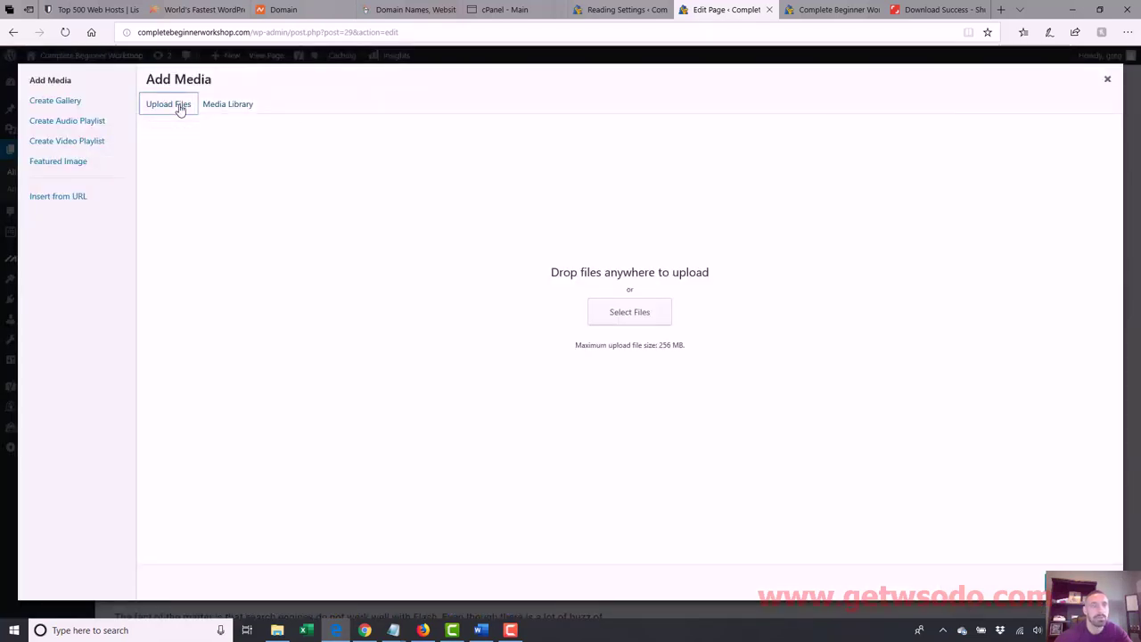
click(640, 315)
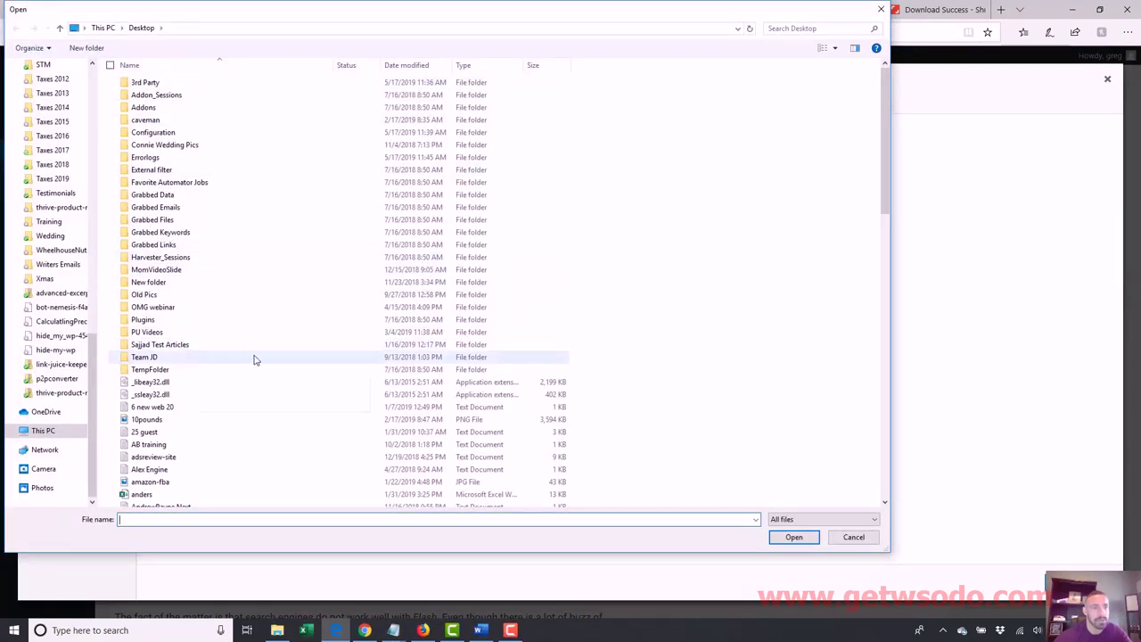
drag(883, 198, 883, 217)
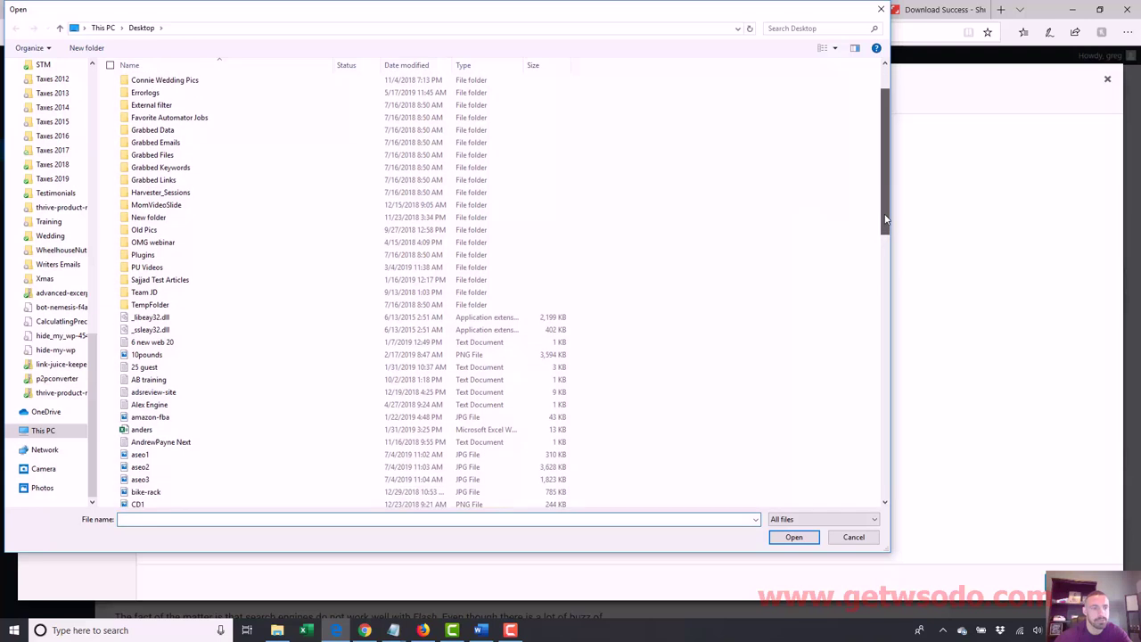
double_click(141, 456)
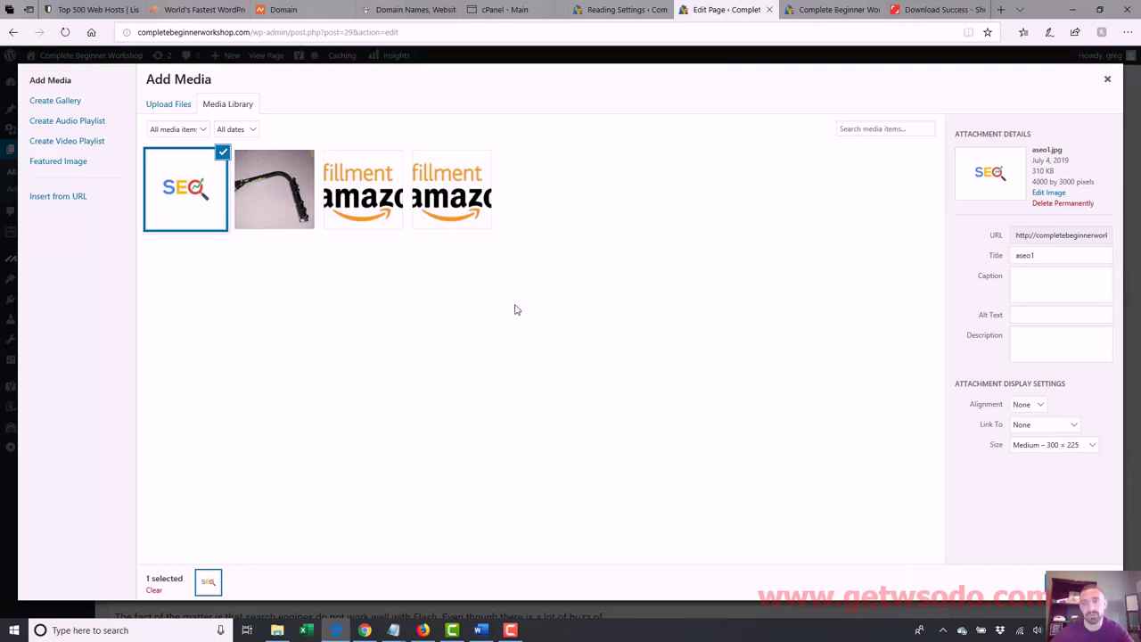
click(1041, 405)
click(1042, 405)
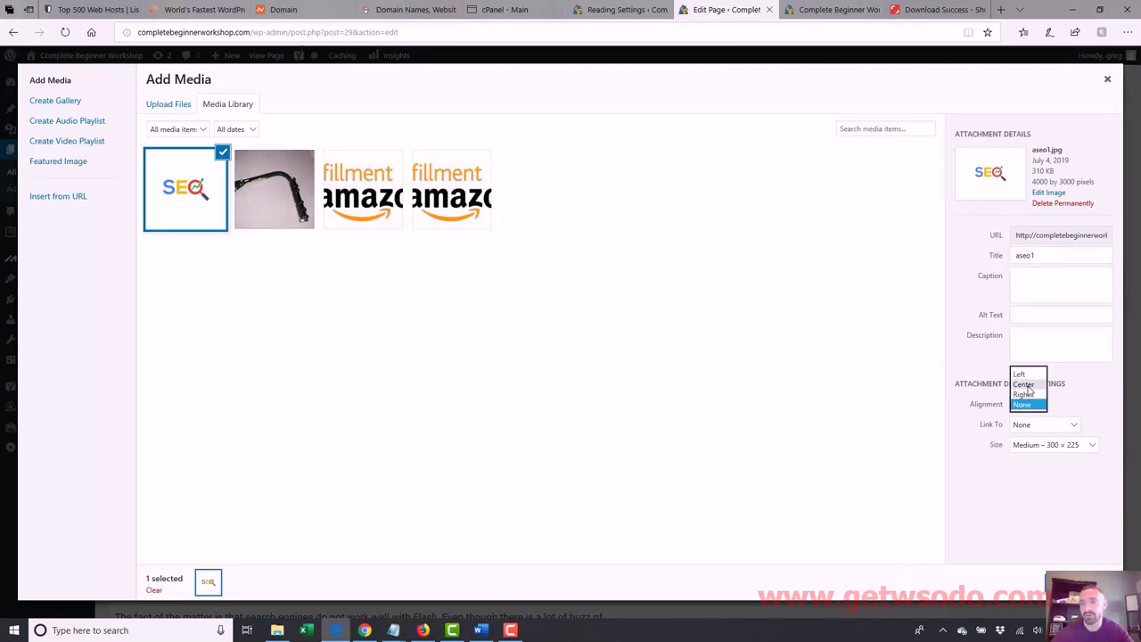
click(1036, 406)
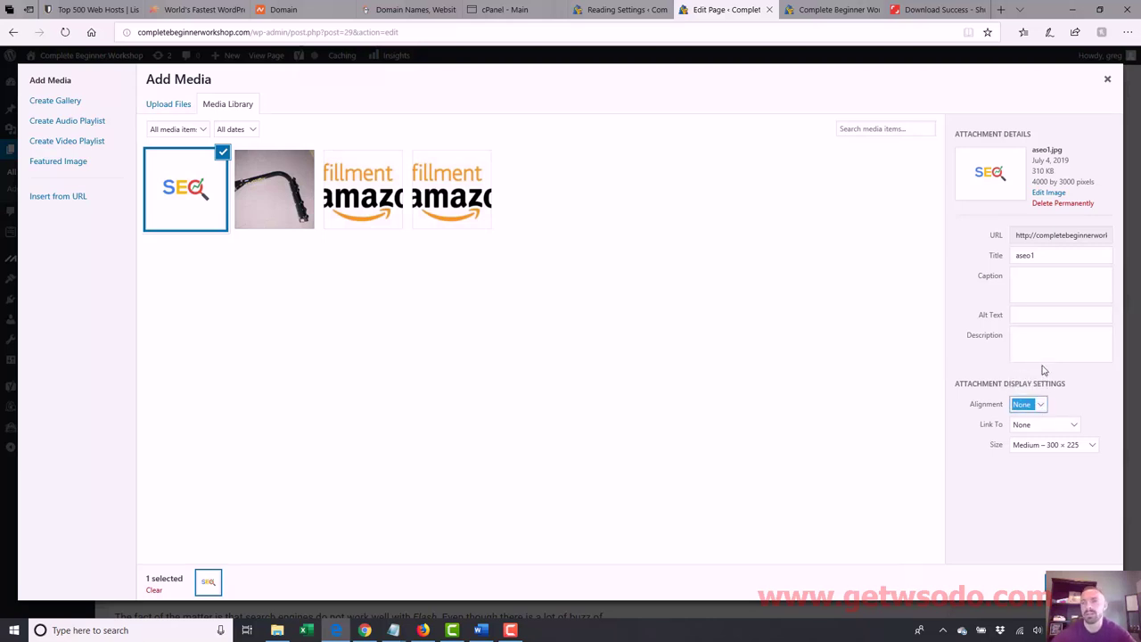
- Give the aseo1 image the caption "Caption would go here", the alt text "SEO pic 1" and the description "SEO Pic 1"
click(1052, 291)
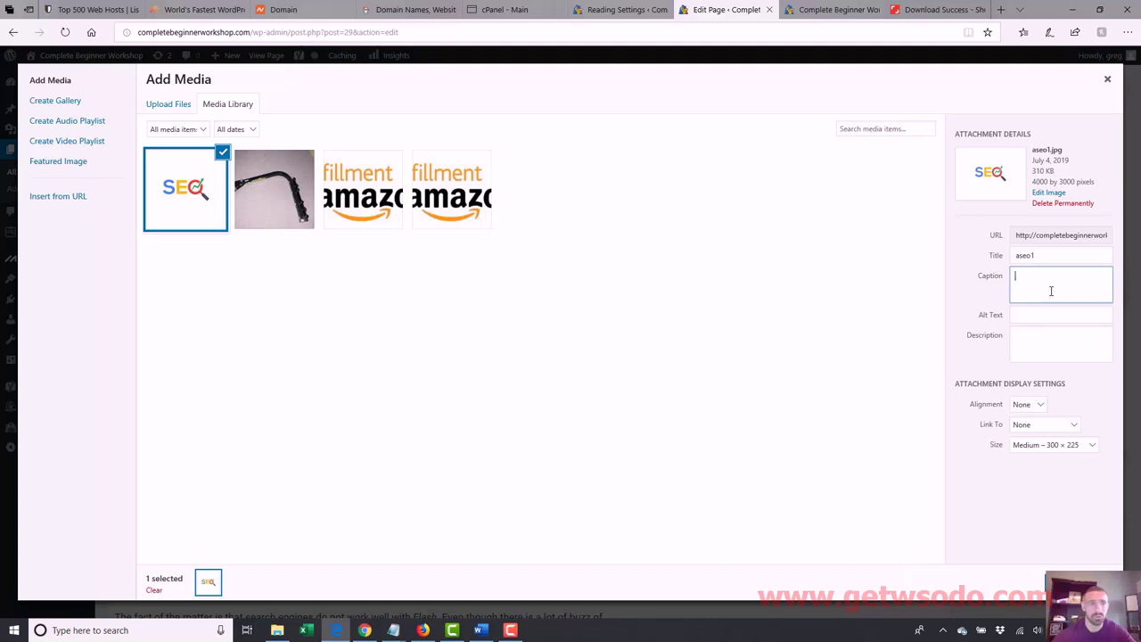
click(1048, 318)
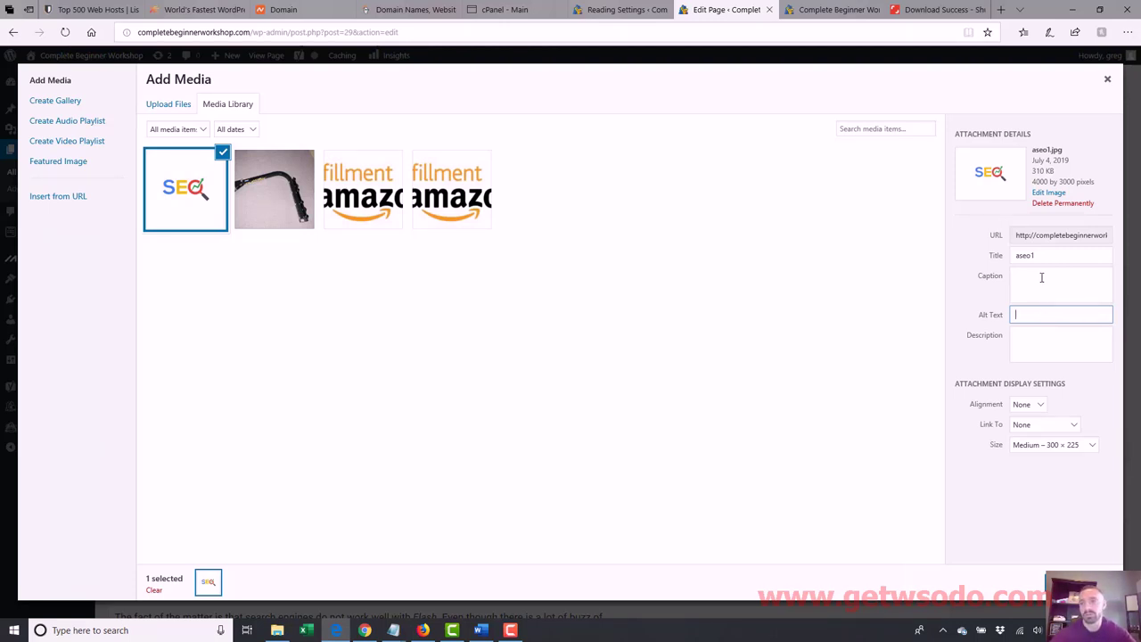
click(1042, 277)
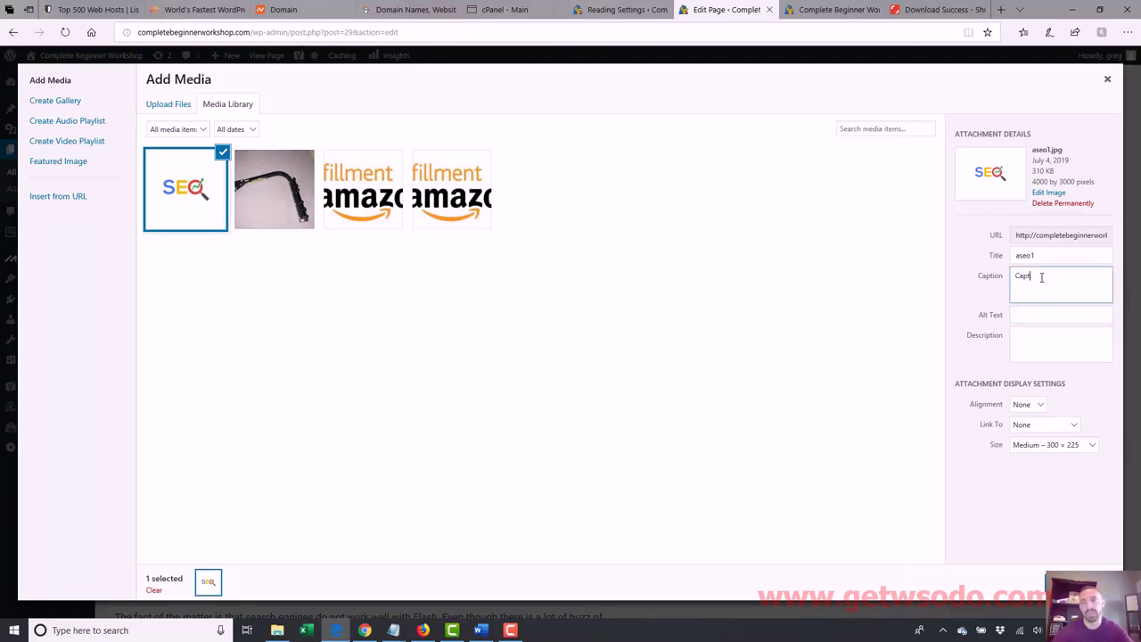
text(Caption would go here)
click(1048, 314)
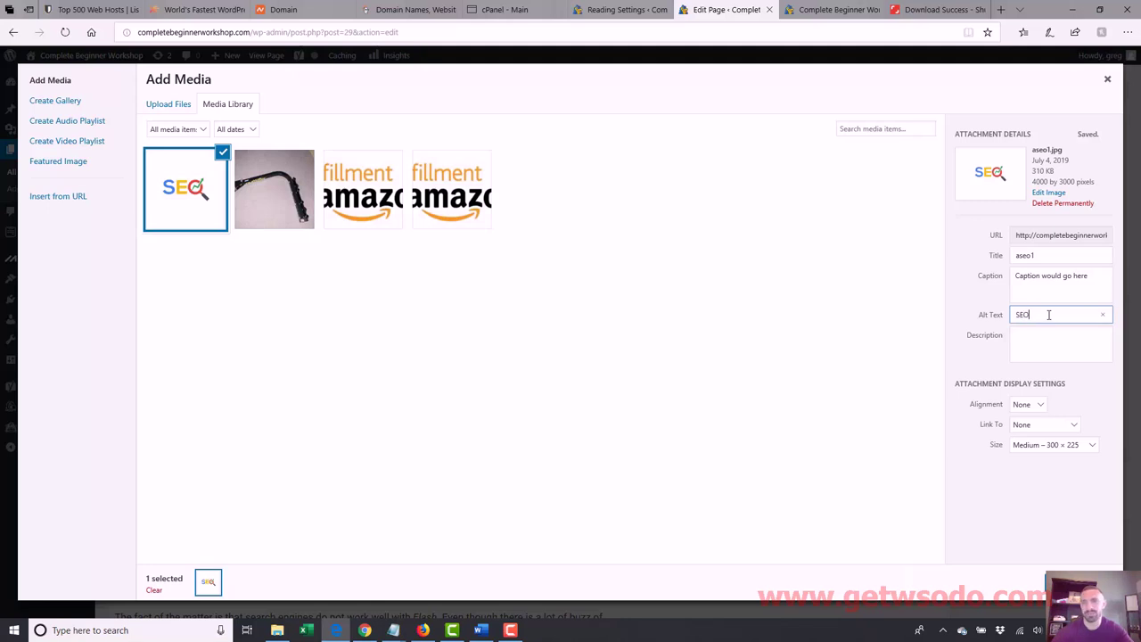
text(SEO pic 1)
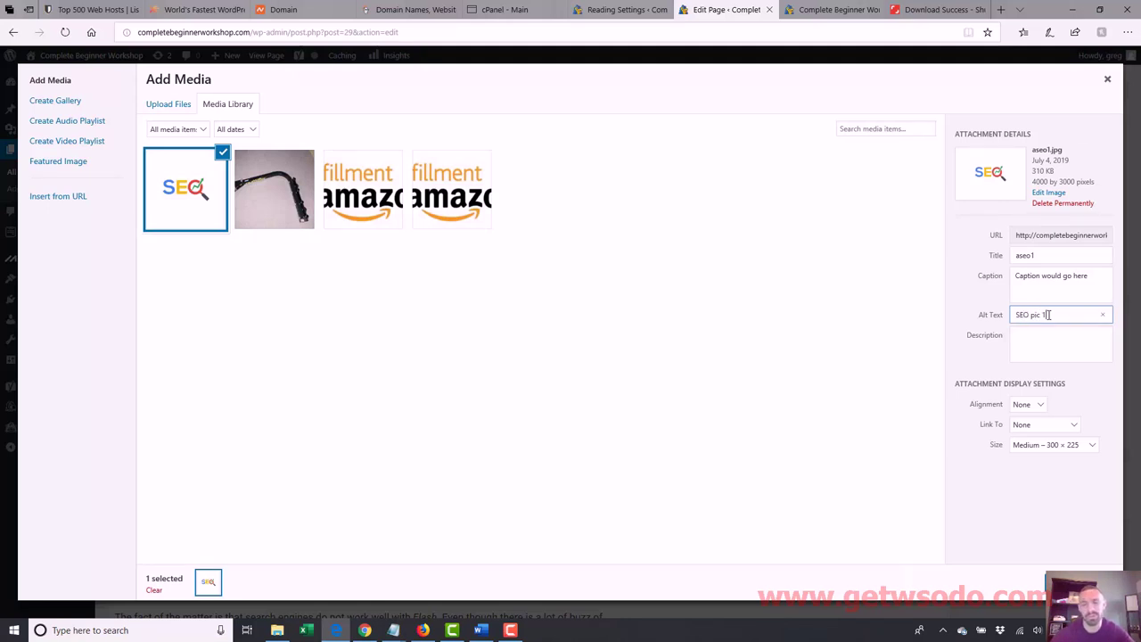
click(1050, 346)
text(SE)
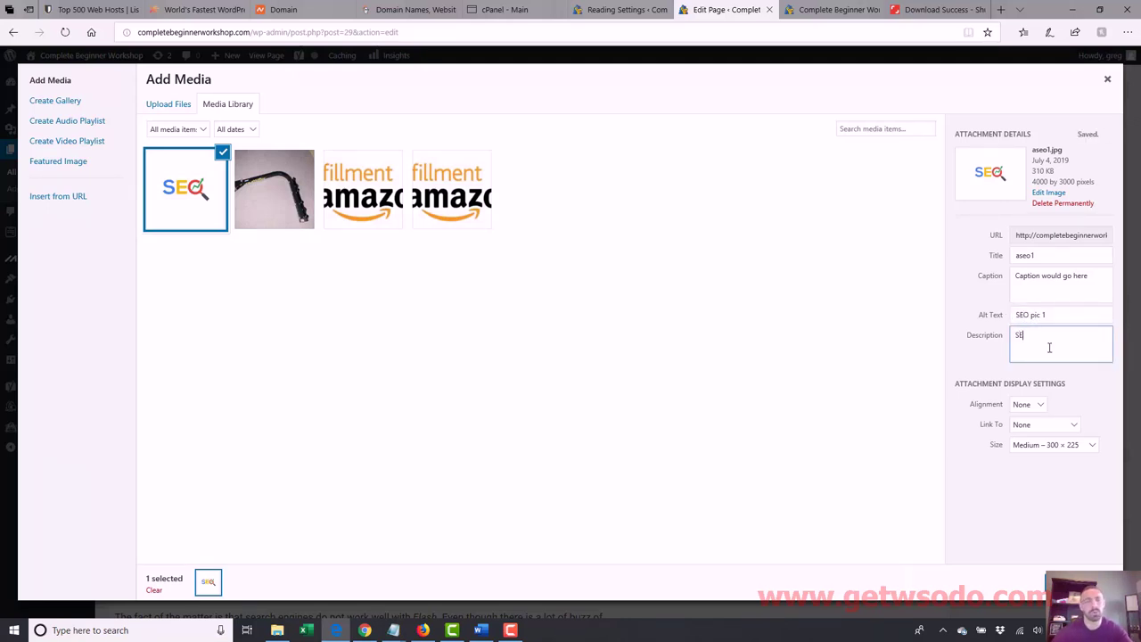
text(O Pic 1)
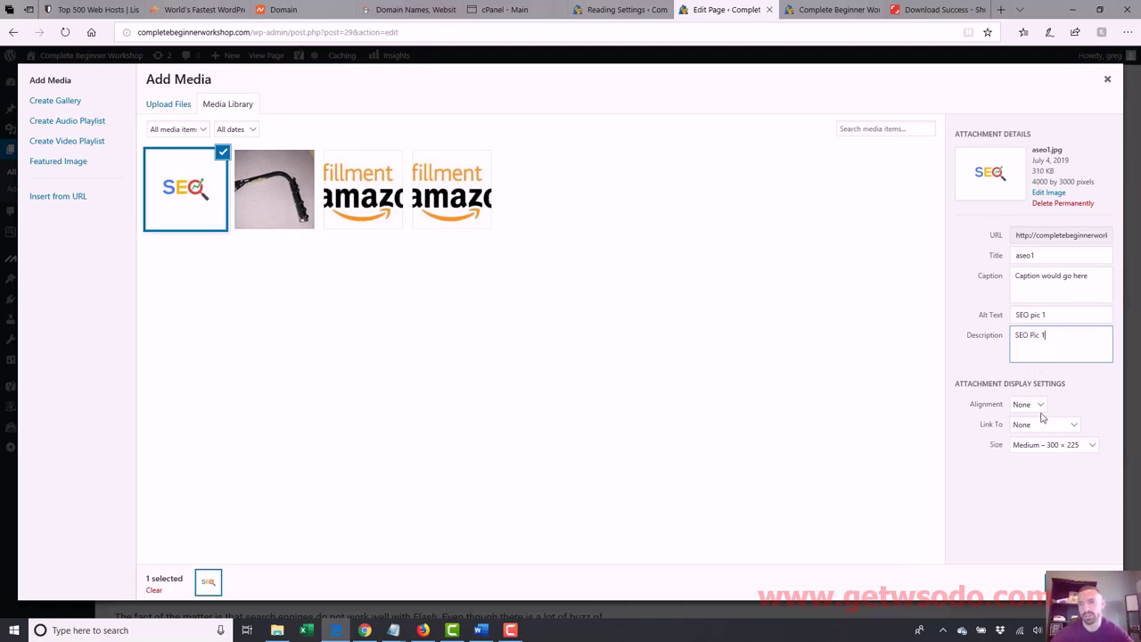
- Insert the aseo1 image into the page at Medium – 300 × 225 size
click(1050, 445)
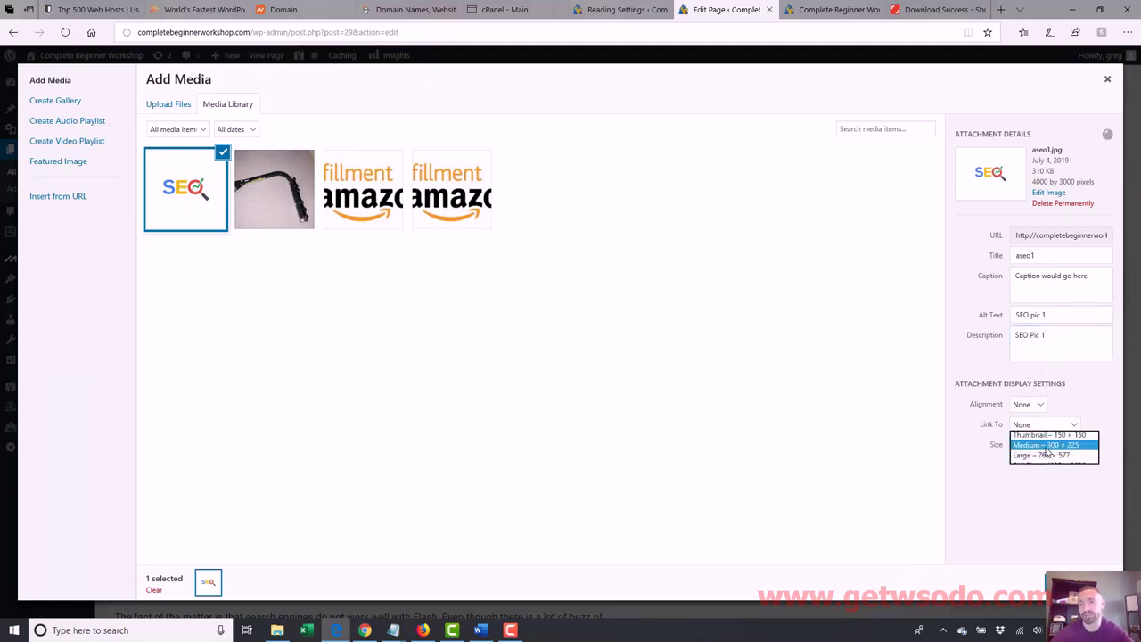
click(1072, 544)
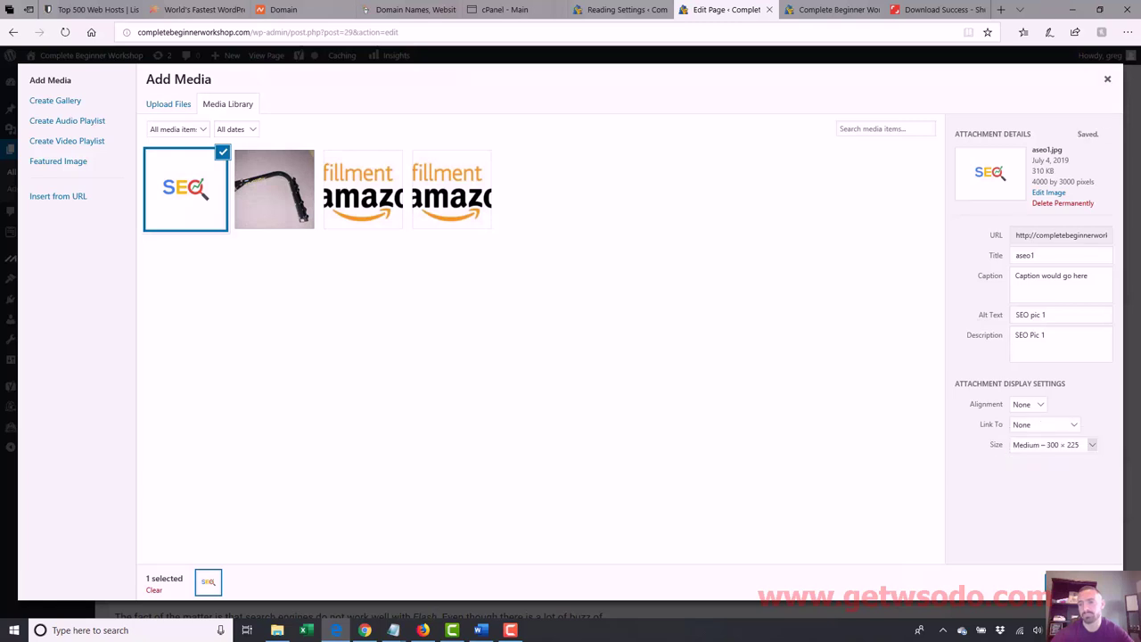
key(Escape)
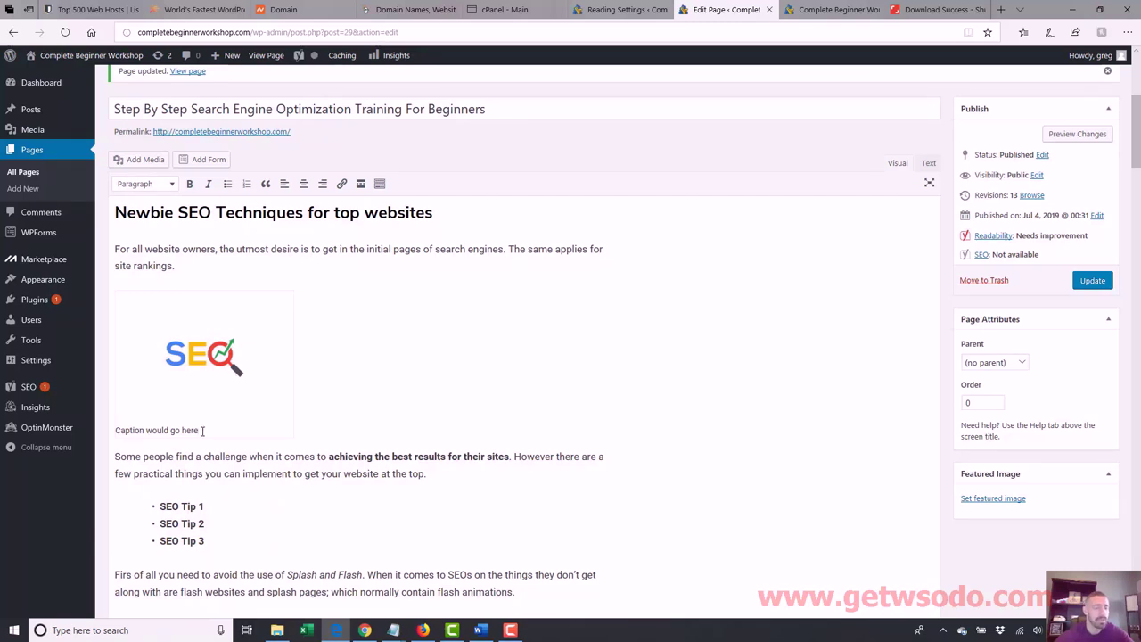
- Remove the caption from the inserted SEO image in its image details and apply the change
drag(198, 430, 108, 438)
click(220, 350)
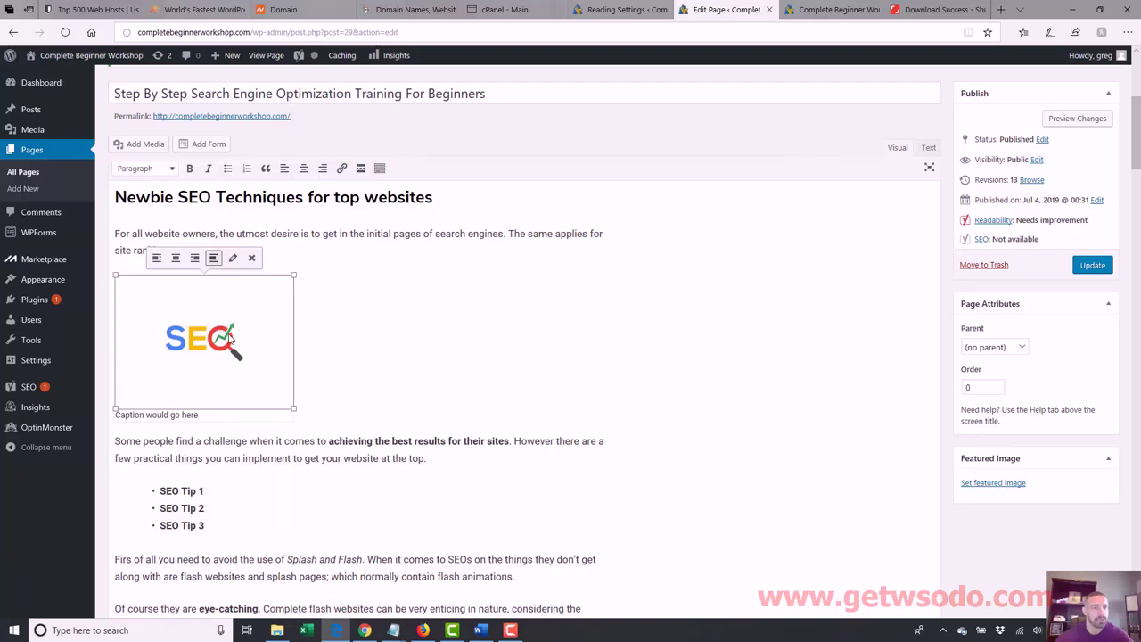
click(233, 258)
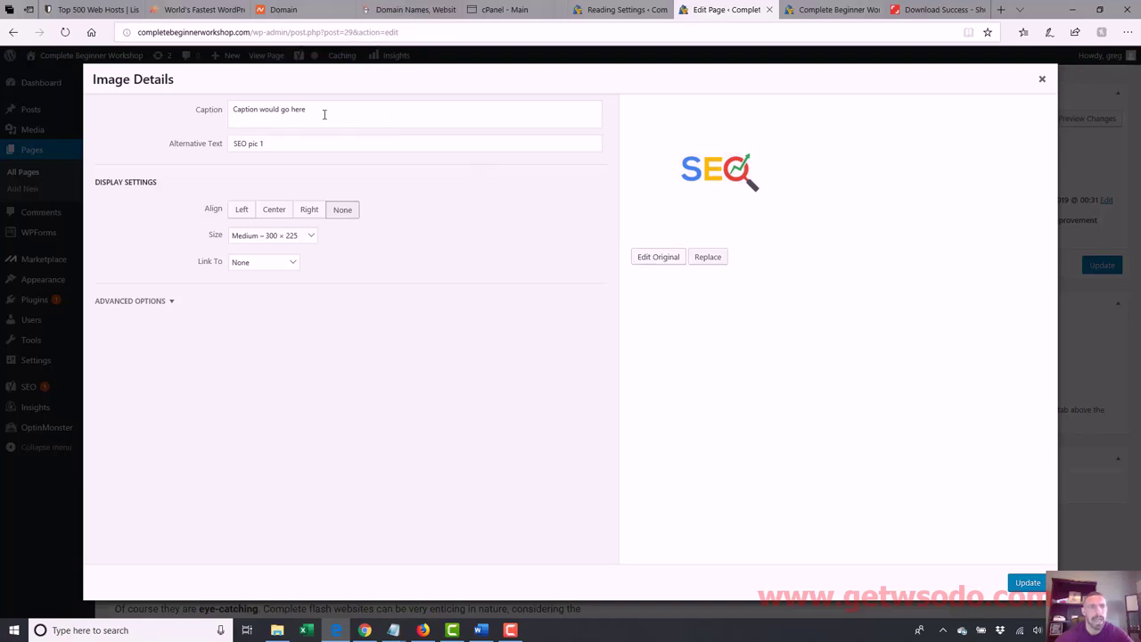
drag(324, 114, 124, 107)
key(BackSpace)
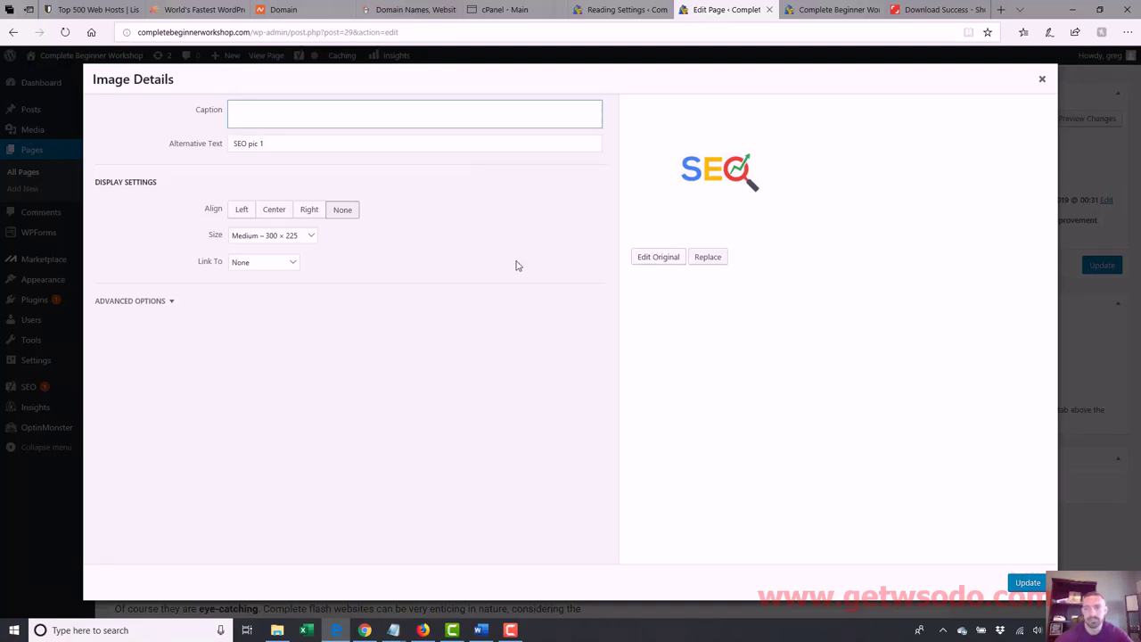
click(1028, 582)
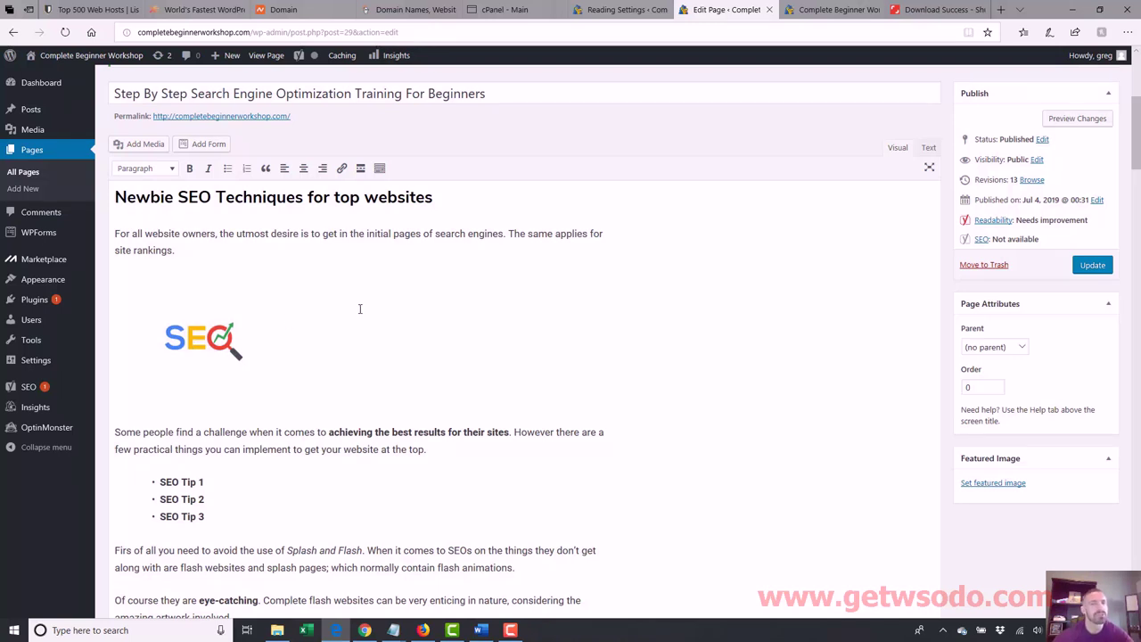
- Try left, center, right and no alignment on the inserted SEO logo image, finally aligning it right
click(221, 342)
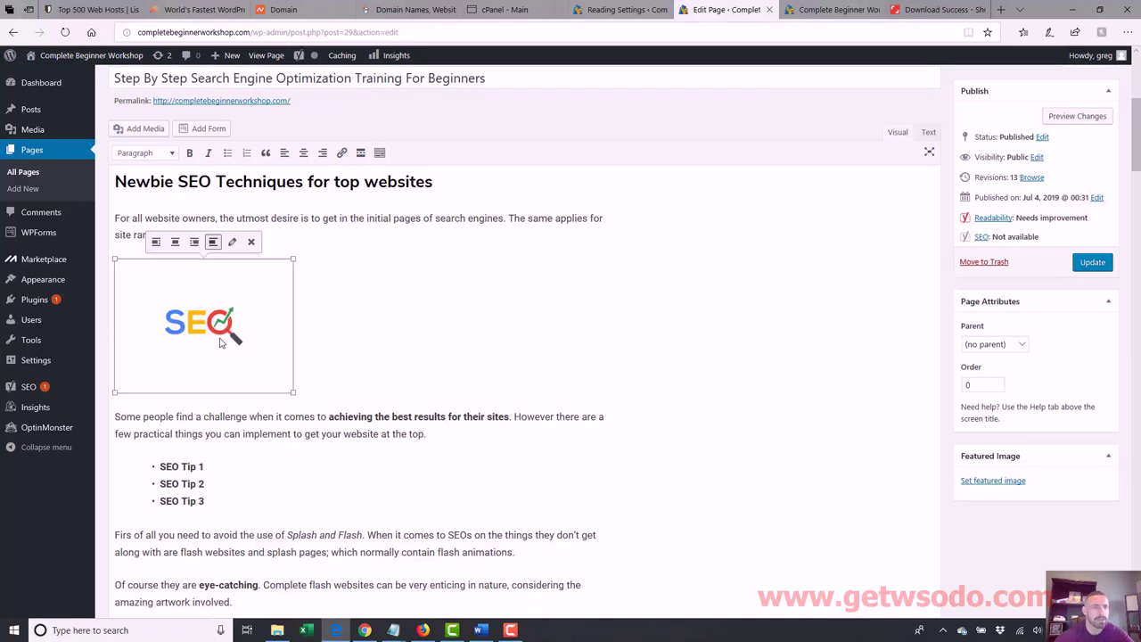
click(155, 244)
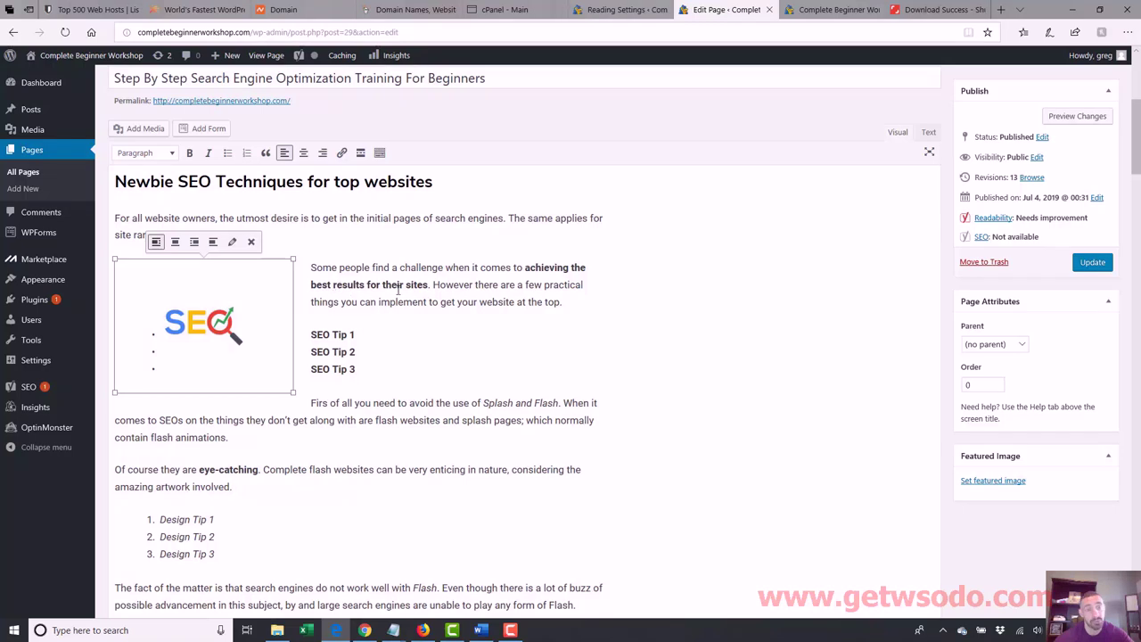
click(175, 242)
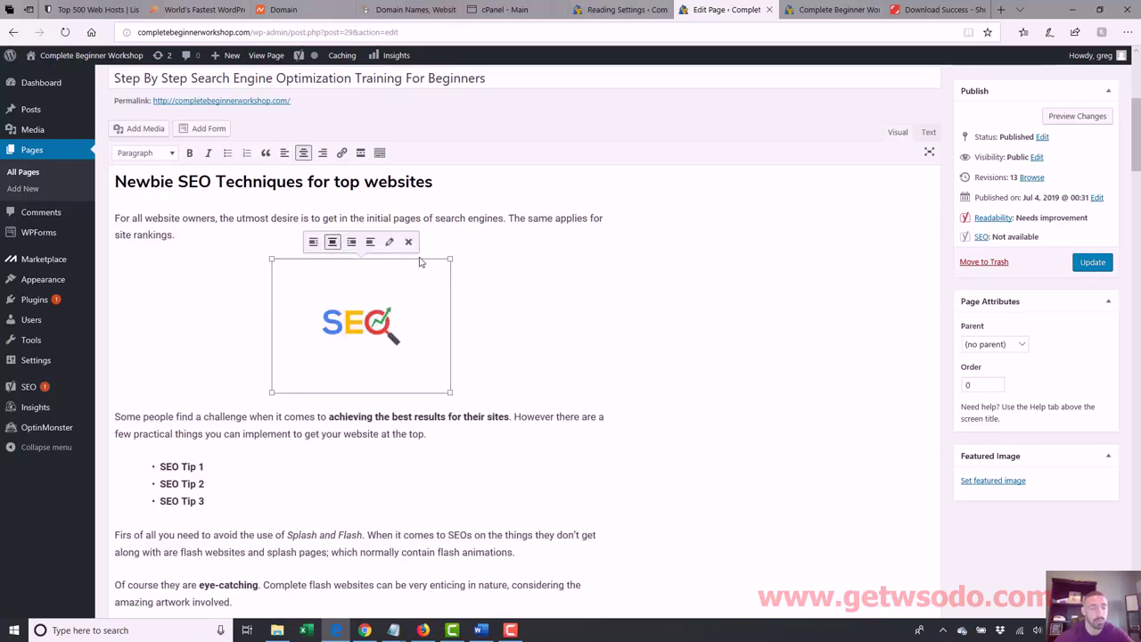
click(353, 240)
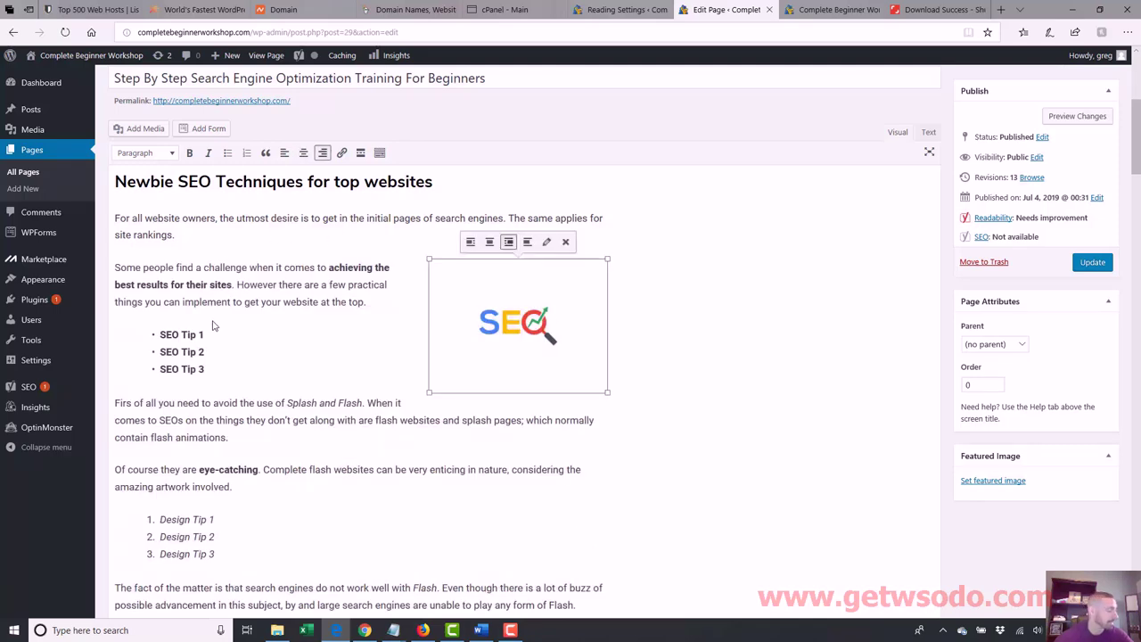
click(527, 241)
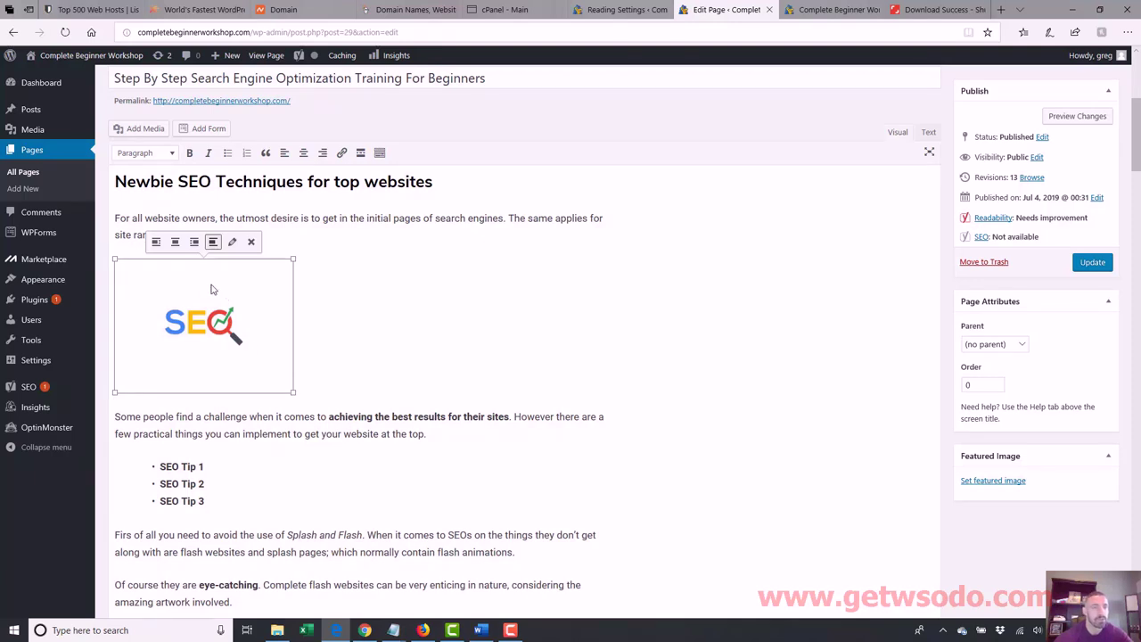
click(194, 241)
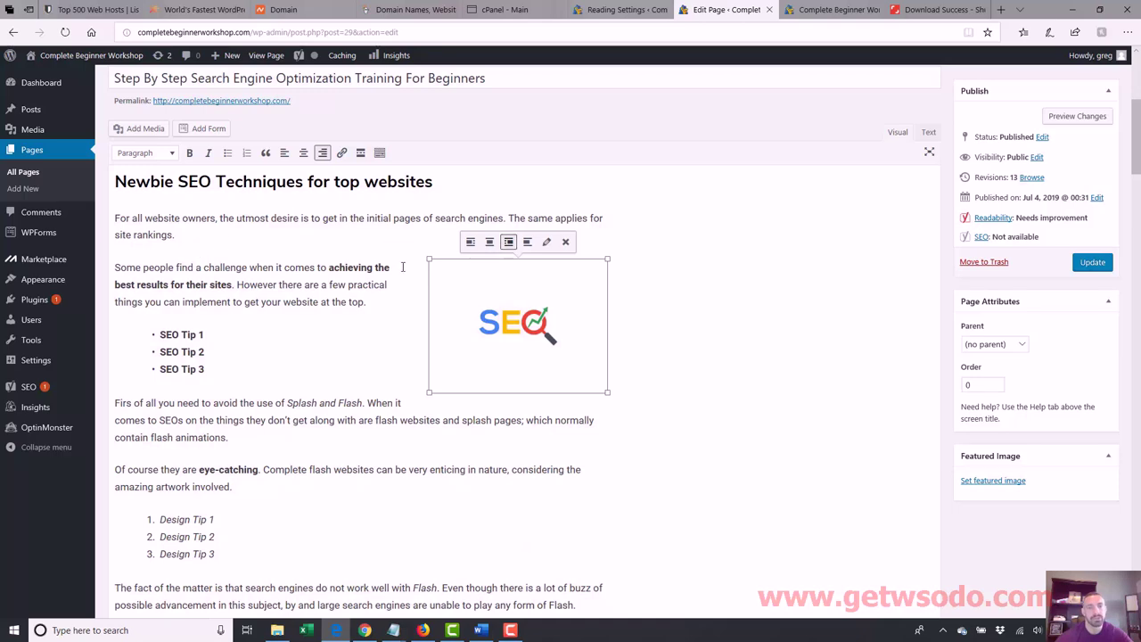
- Switch the page content to its HTML text view and return to the visual view
mouse_move(1138, 183)
mouse_down()
mouse_move(1137, 212)
mouse_move(1137, 125)
mouse_move(1138, 223)
mouse_move(1138, 165)
mouse_up()
click(455, 263)
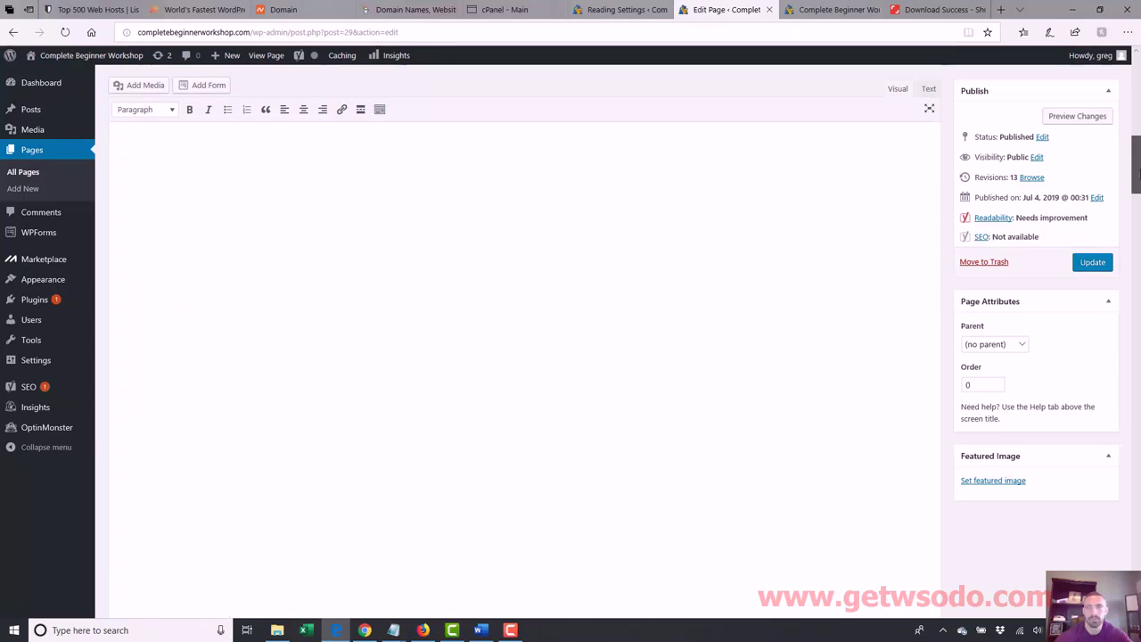
click(929, 90)
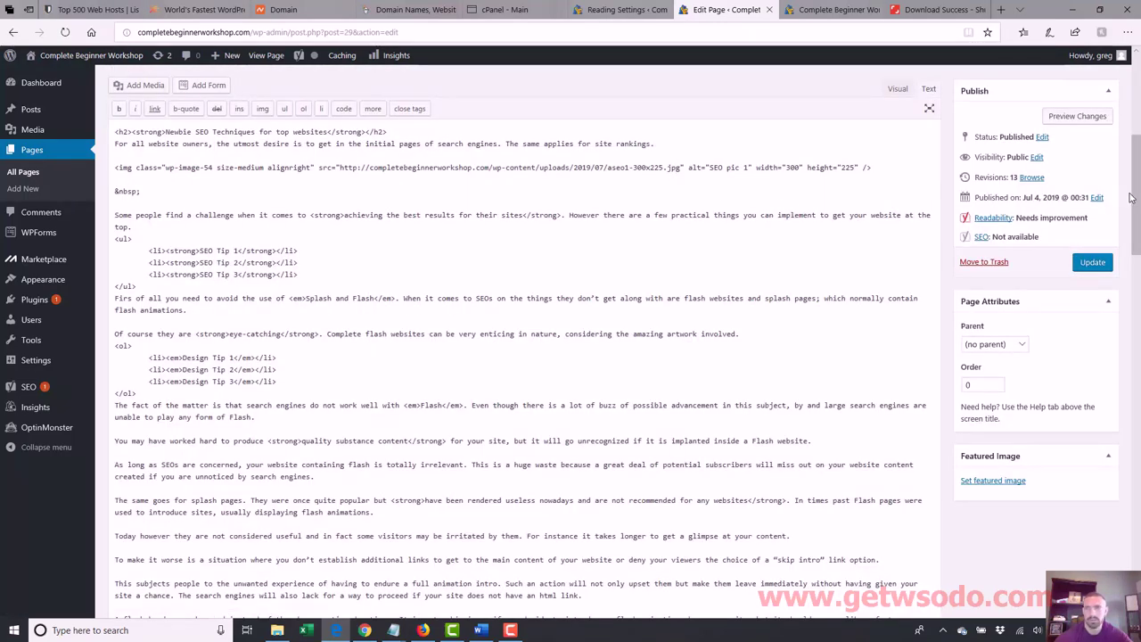
scroll(1048, 228, up, 2)
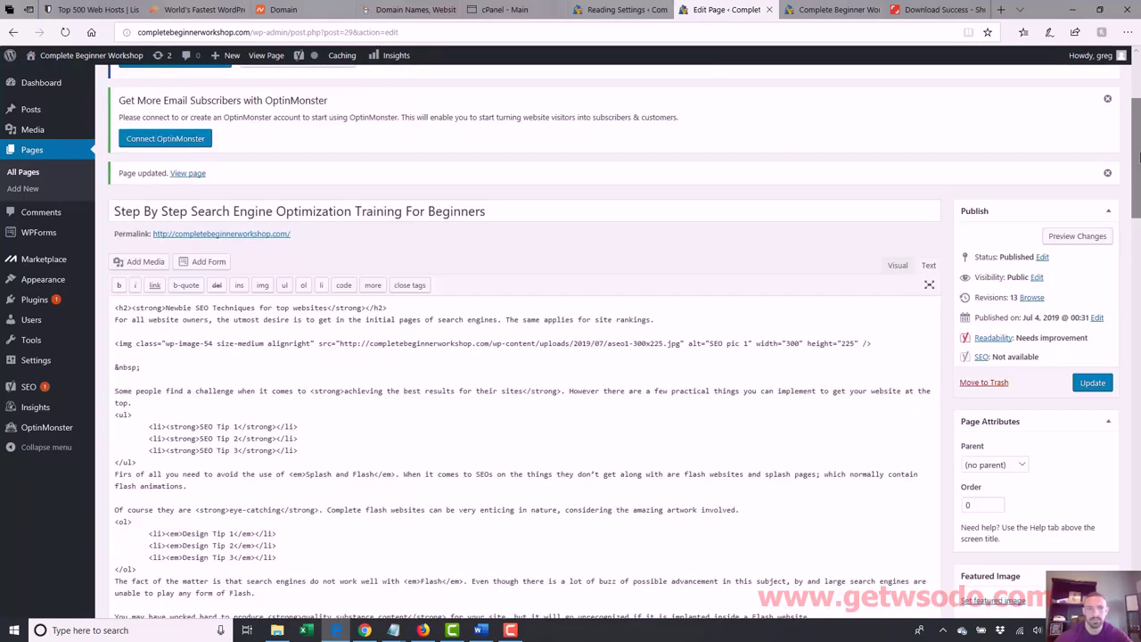
click(899, 266)
drag(1138, 529, 1137, 125)
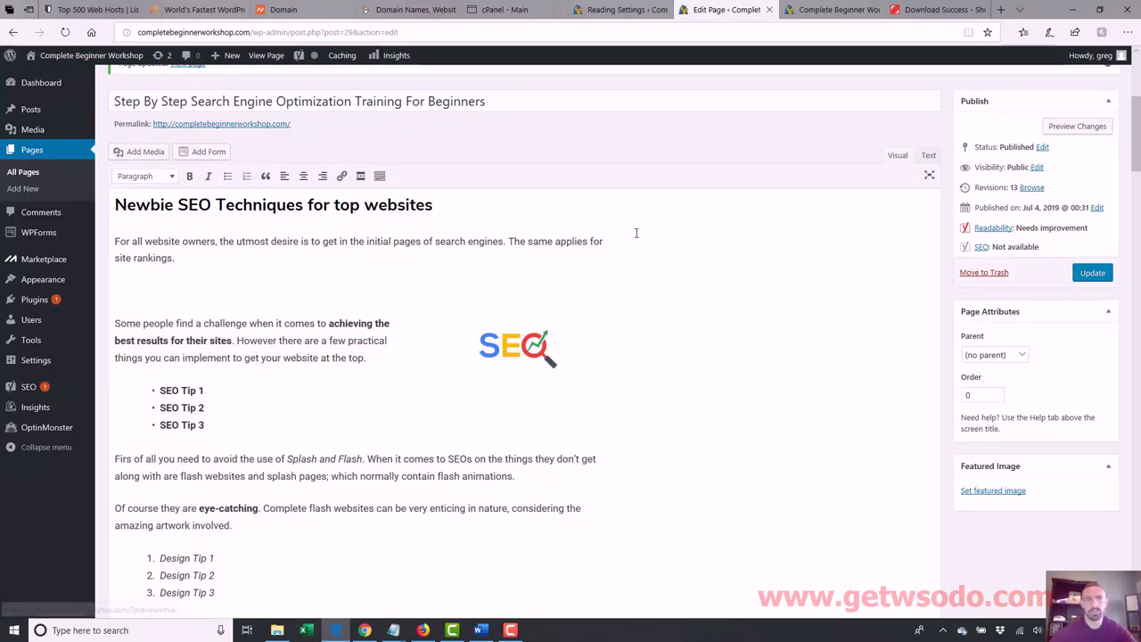
- Add an empty paragraph below the Splash and Flash paragraph that ends with "flash animations."
scroll(1124, 162, down, 2)
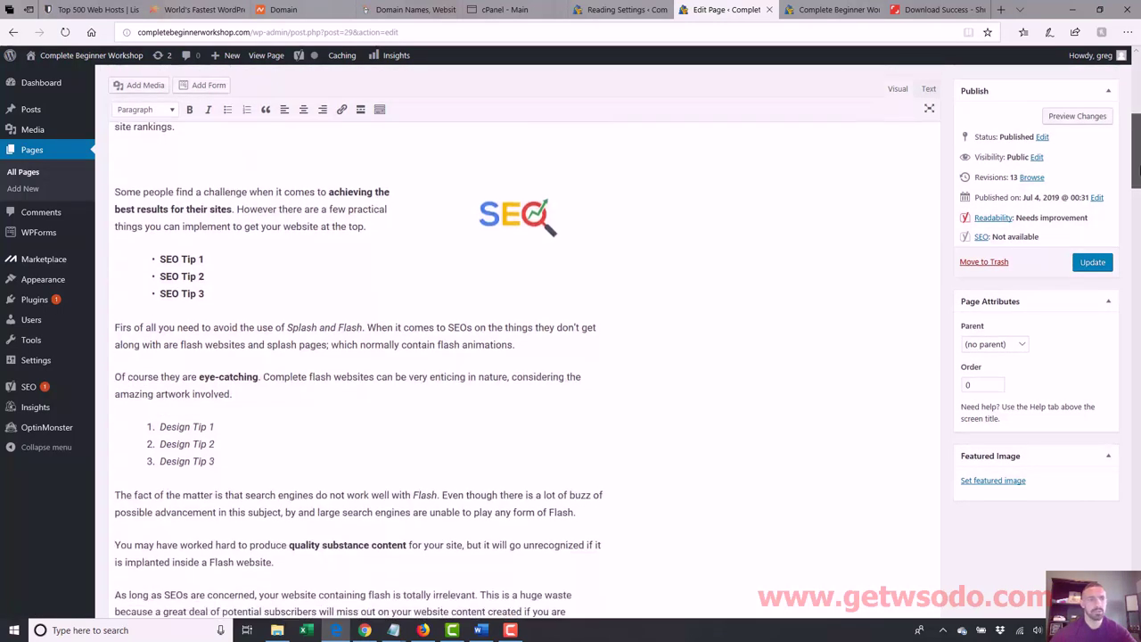
click(531, 348)
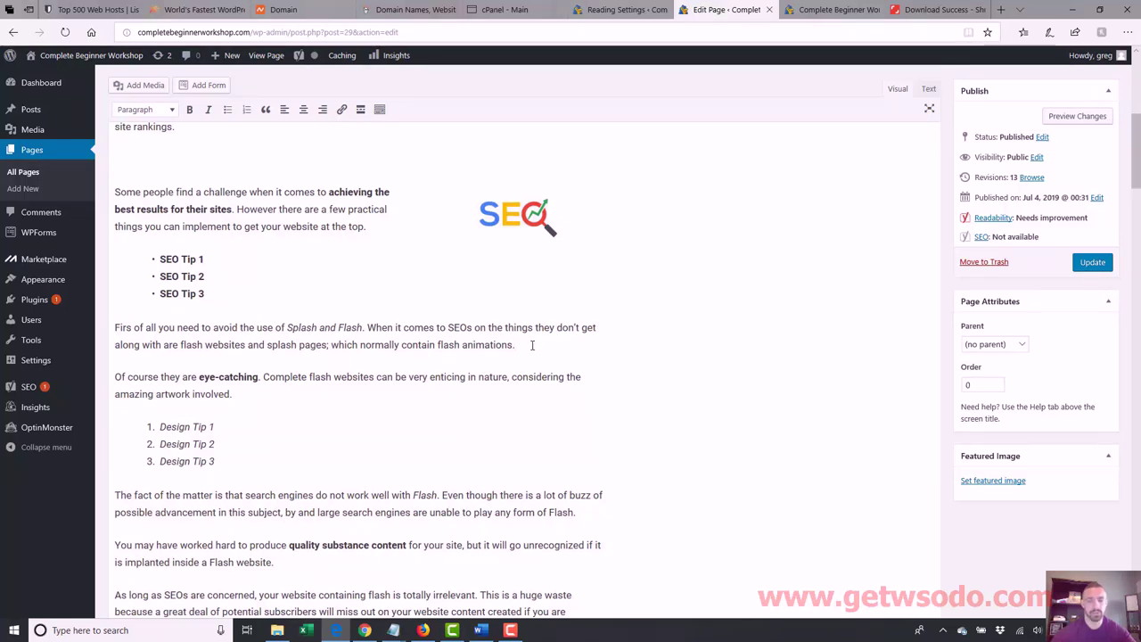
key(Return)
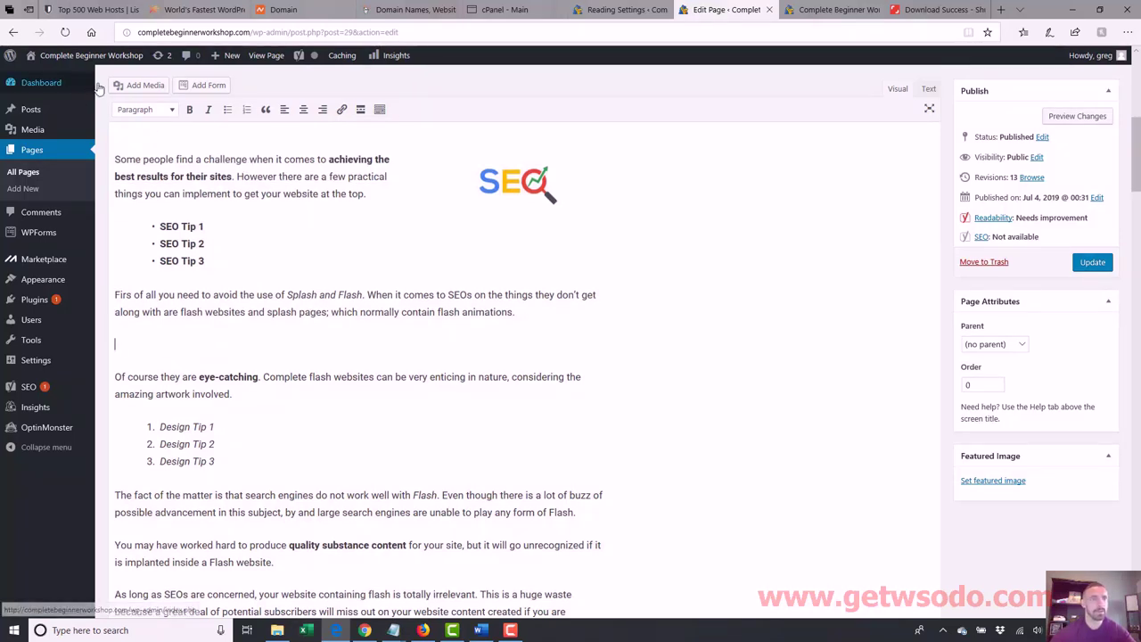
- Upload the image aseo3 from the Desktop folder to the media library
click(139, 85)
click(169, 107)
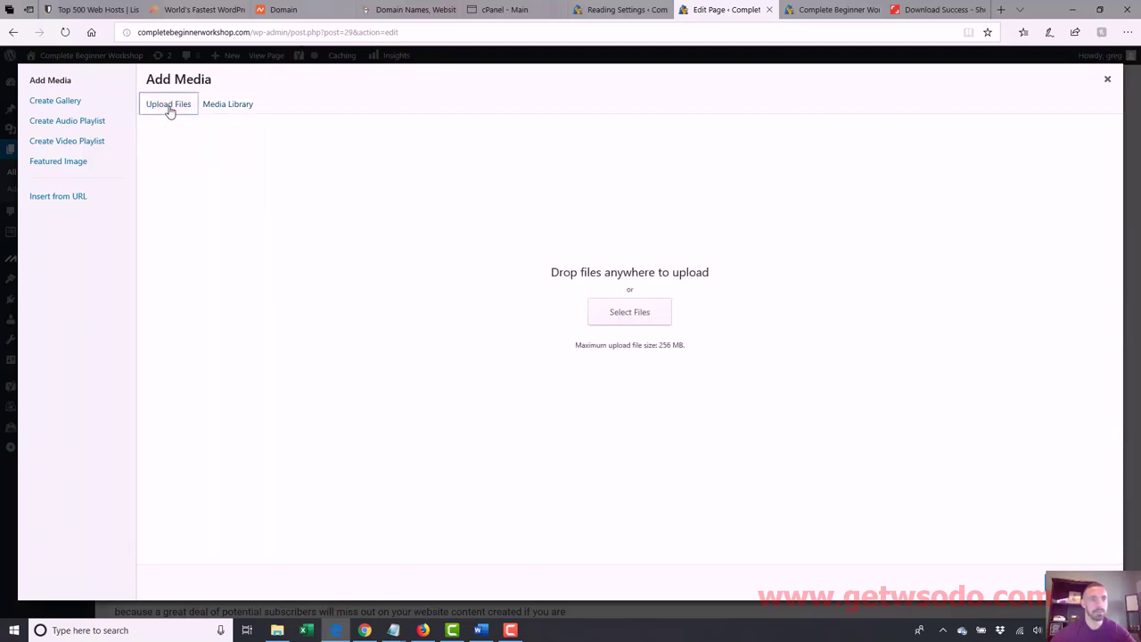
click(619, 314)
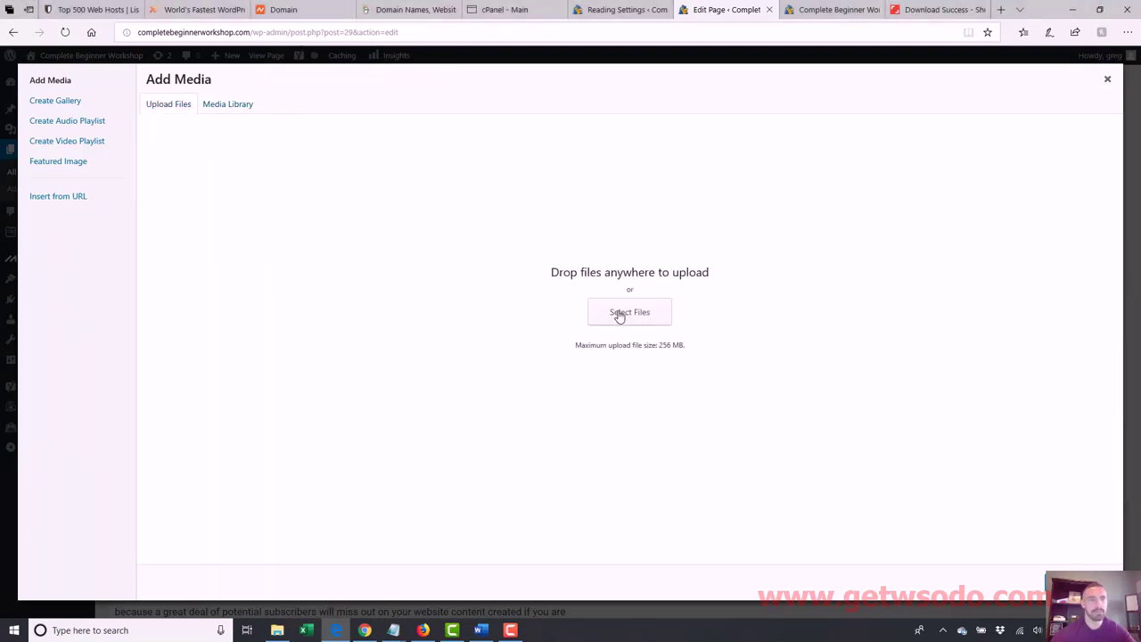
drag(885, 131, 897, 158)
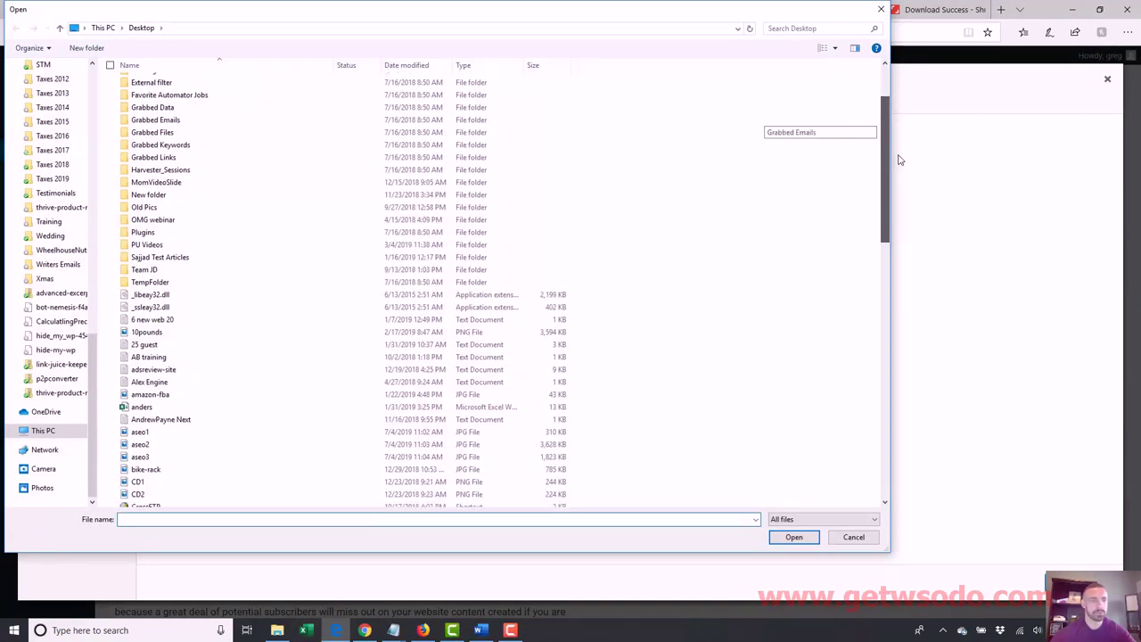
double_click(163, 456)
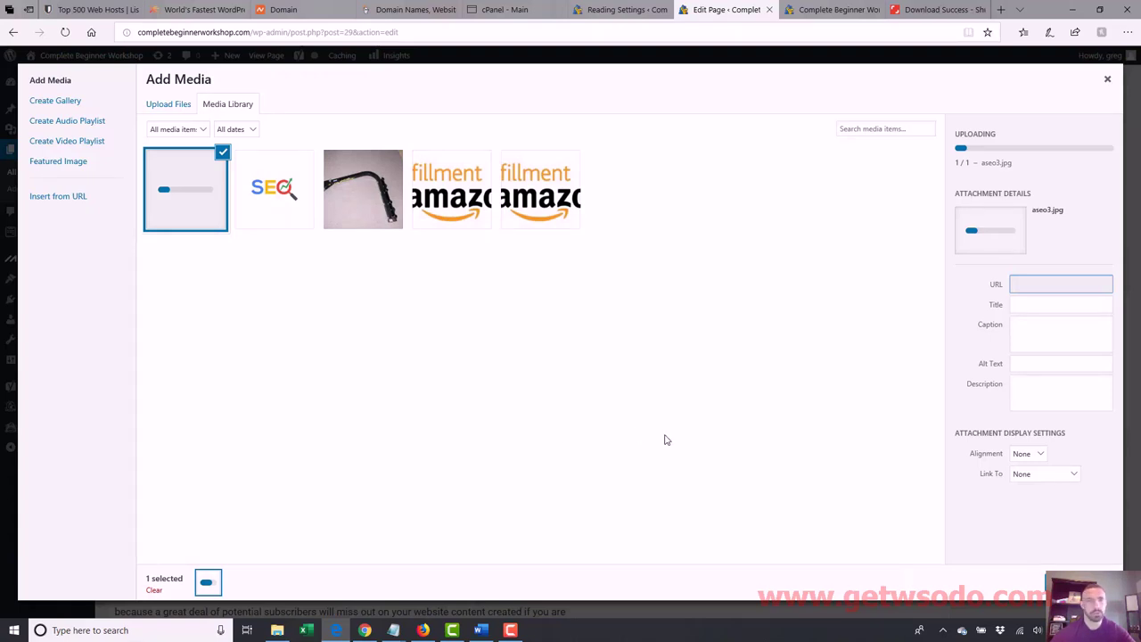
- Give aseo3 the description "SEO pic 3" and insert it into the page with Center alignment at Large – 769 × 237 size
click(1061, 335)
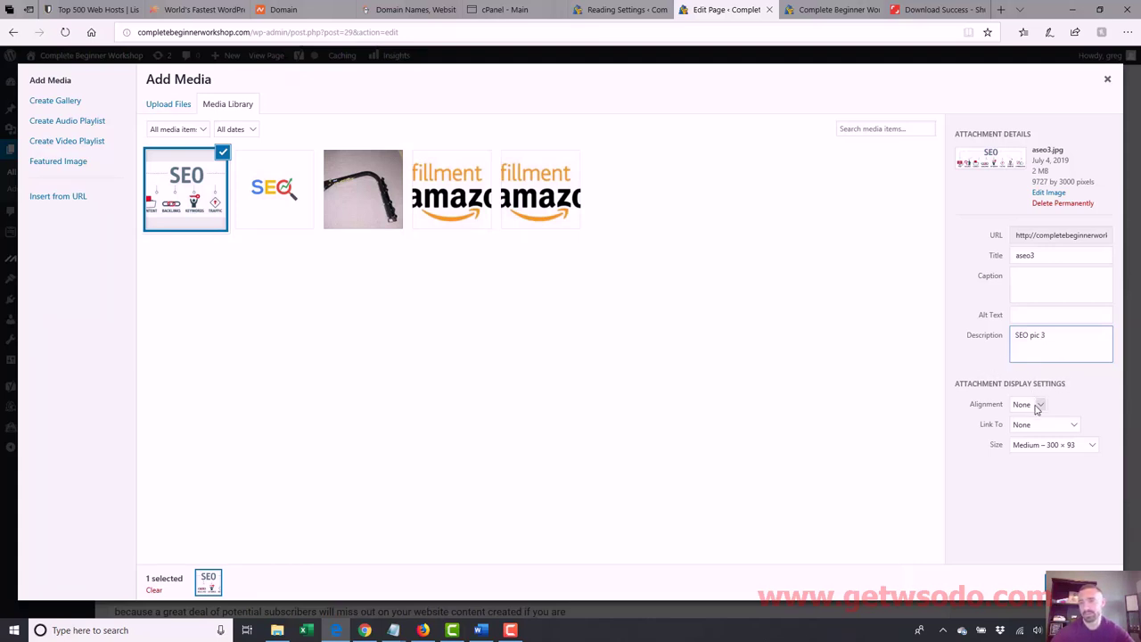
click(1034, 405)
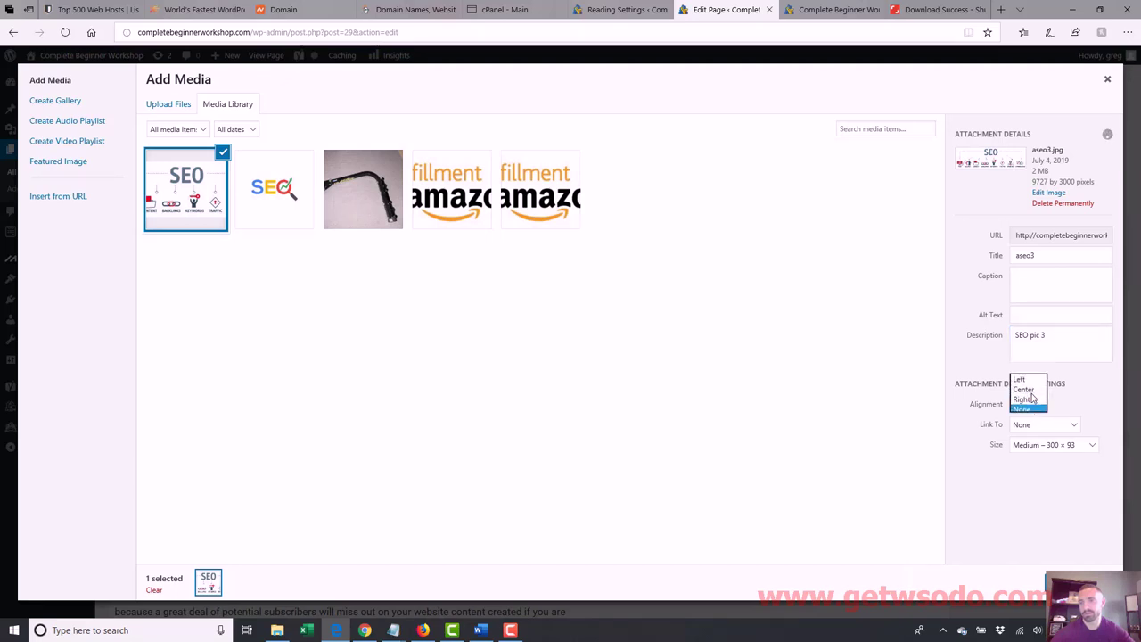
click(1026, 380)
click(1056, 445)
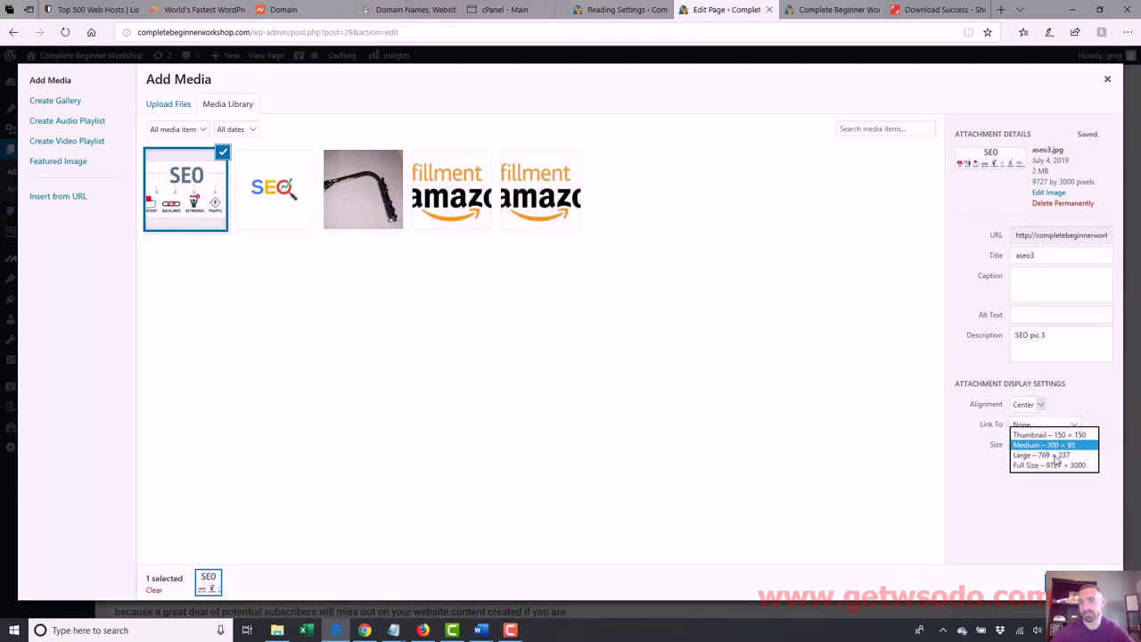
click(1057, 455)
click(1074, 587)
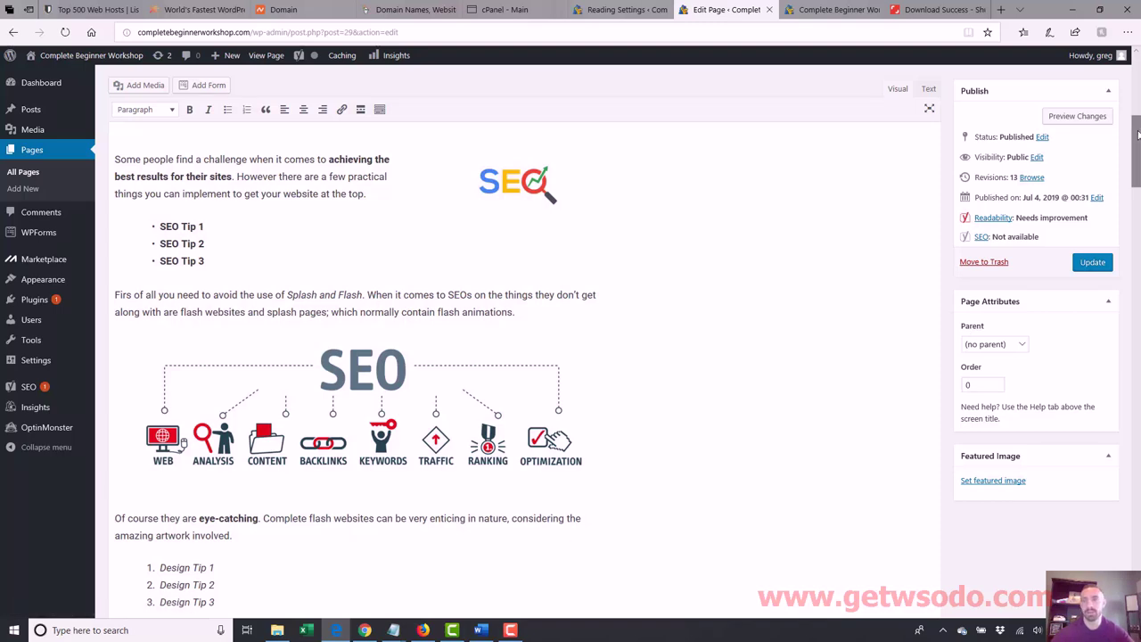
- Upload the image aseo2 from the Desktop folder for the spot below the paragraph ending "any form of Flash."
drag(1139, 148, 1139, 130)
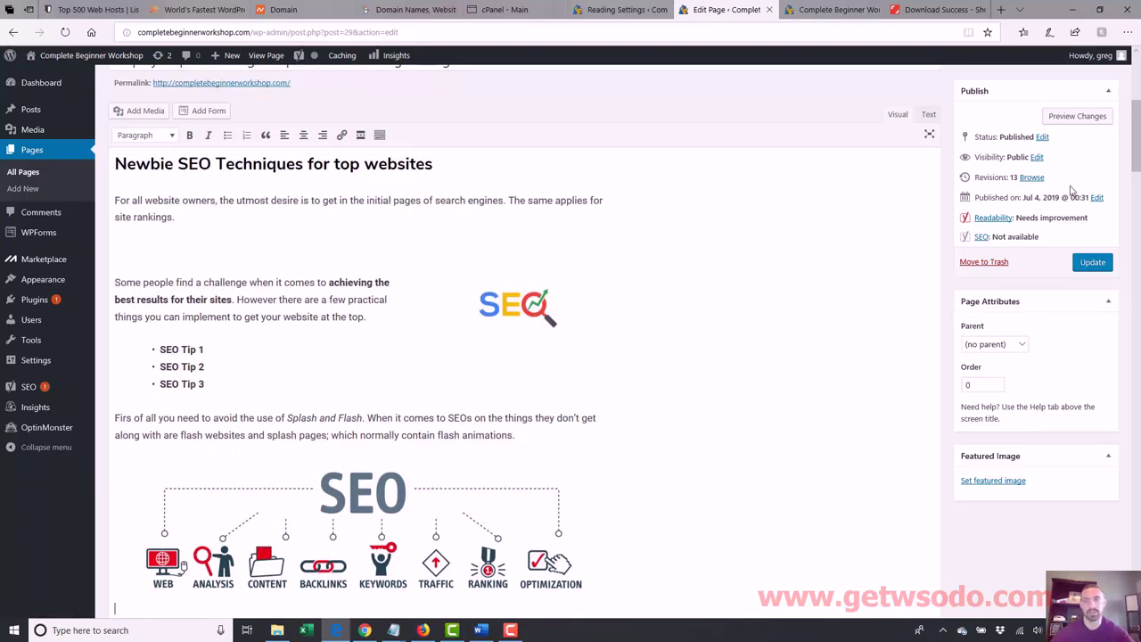
scroll(433, 365, down, 5)
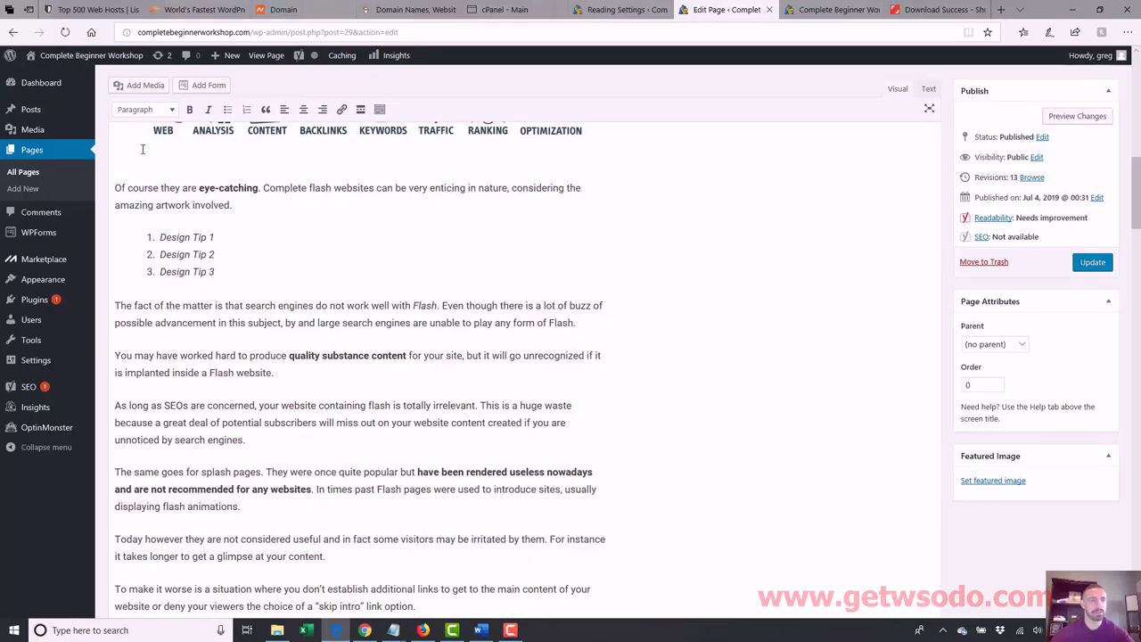
click(145, 85)
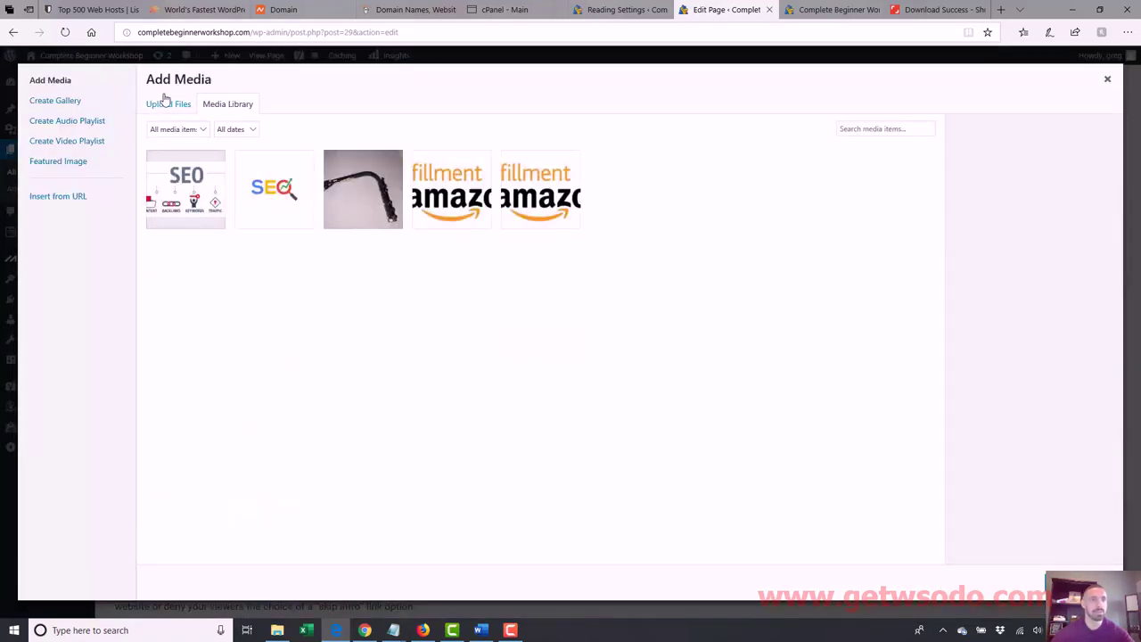
click(171, 108)
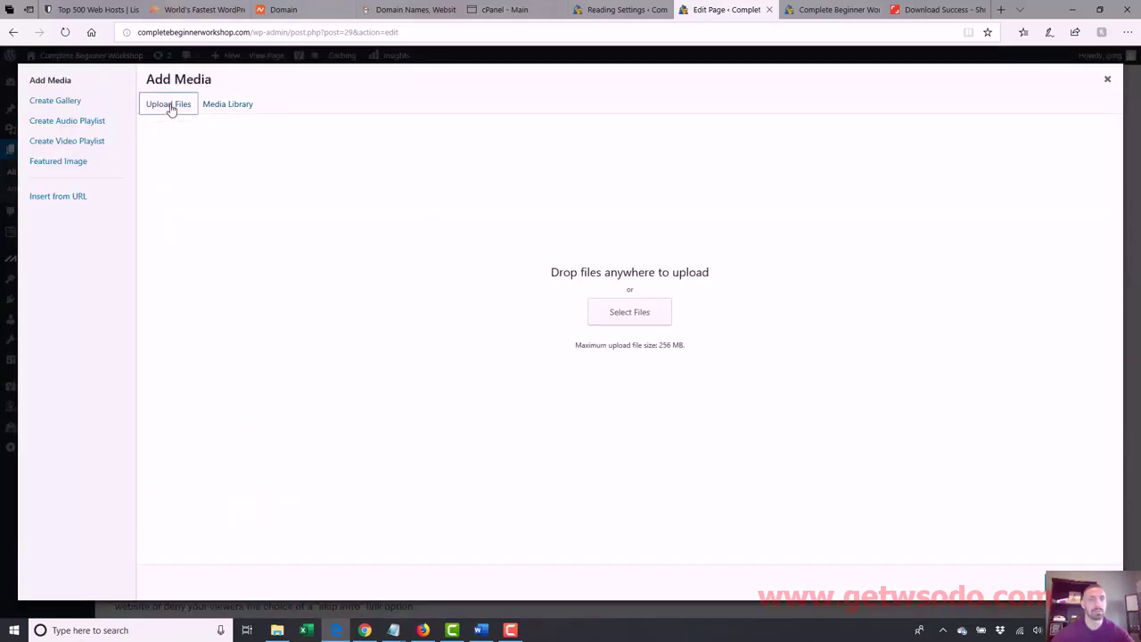
click(615, 312)
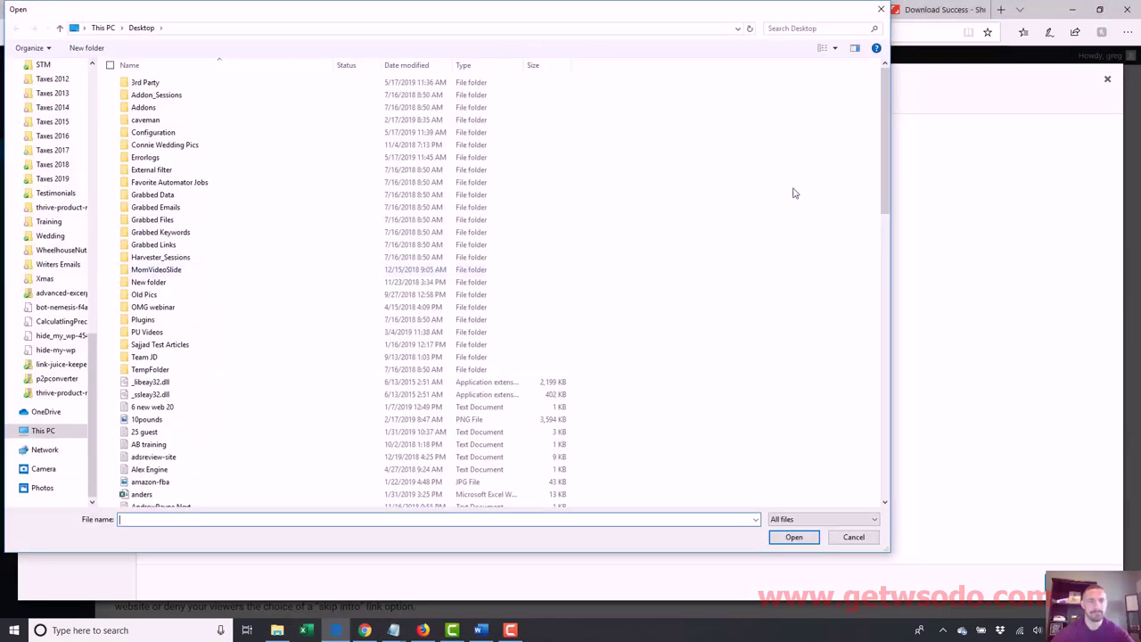
scroll(178, 428, down, 3)
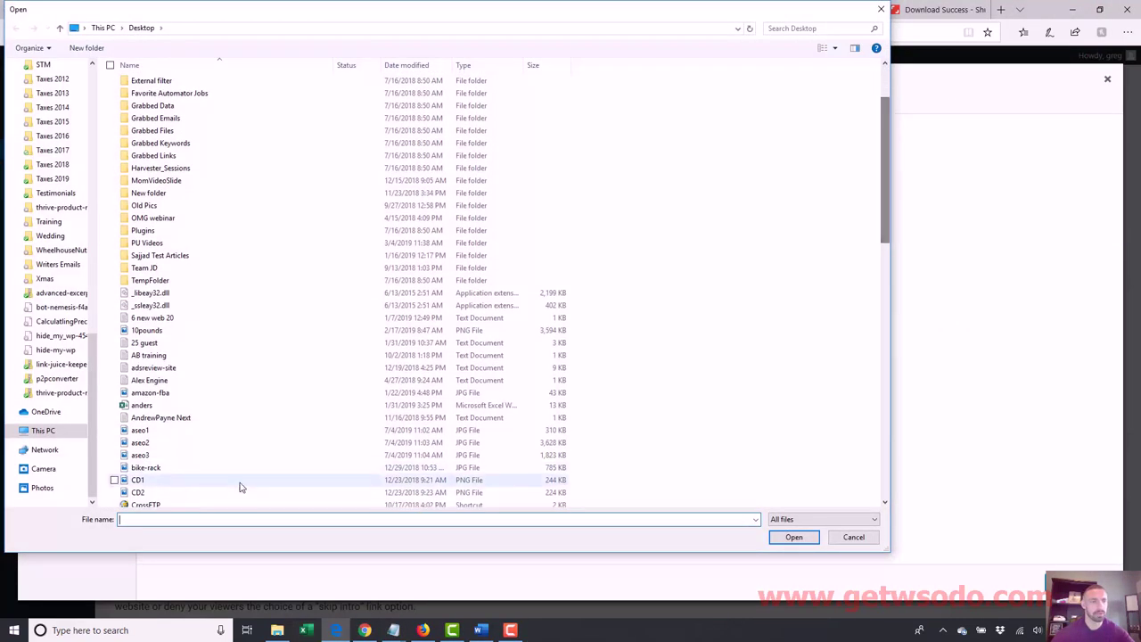
double_click(147, 443)
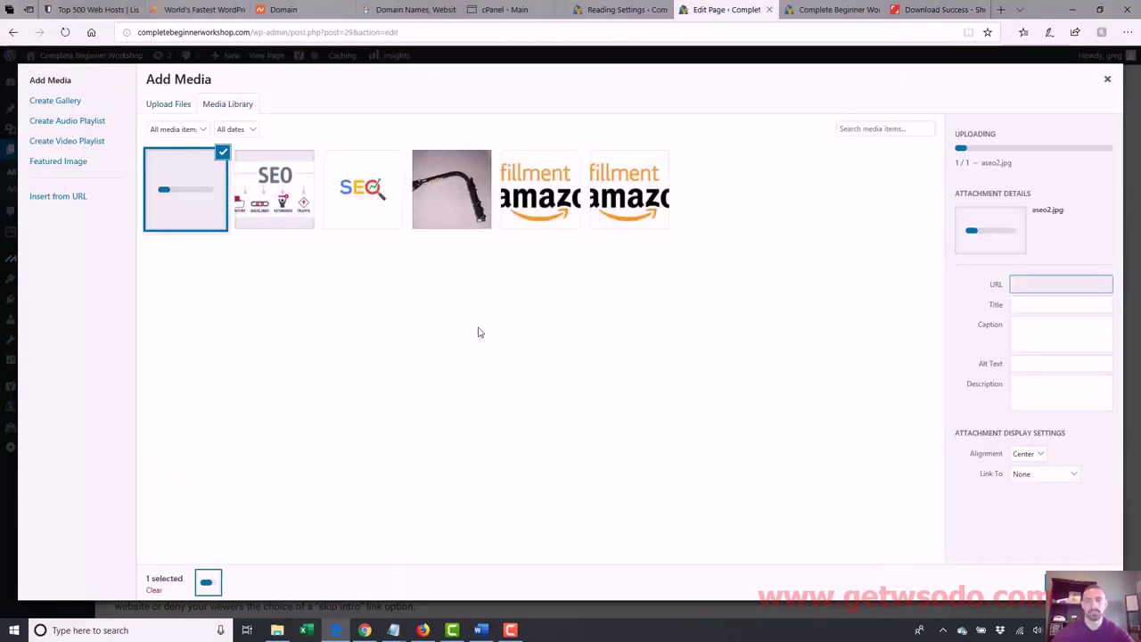
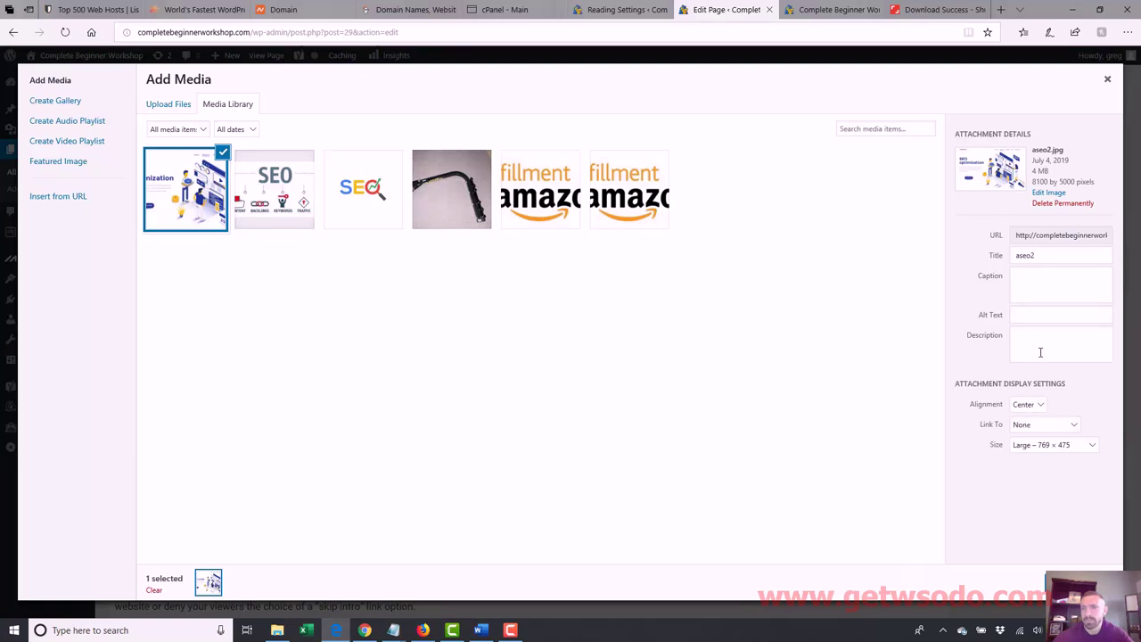
- Give aseo2 the description "Search engine optimization pic" and insert it into the page at Large – 769 × 475 size
click(1040, 352)
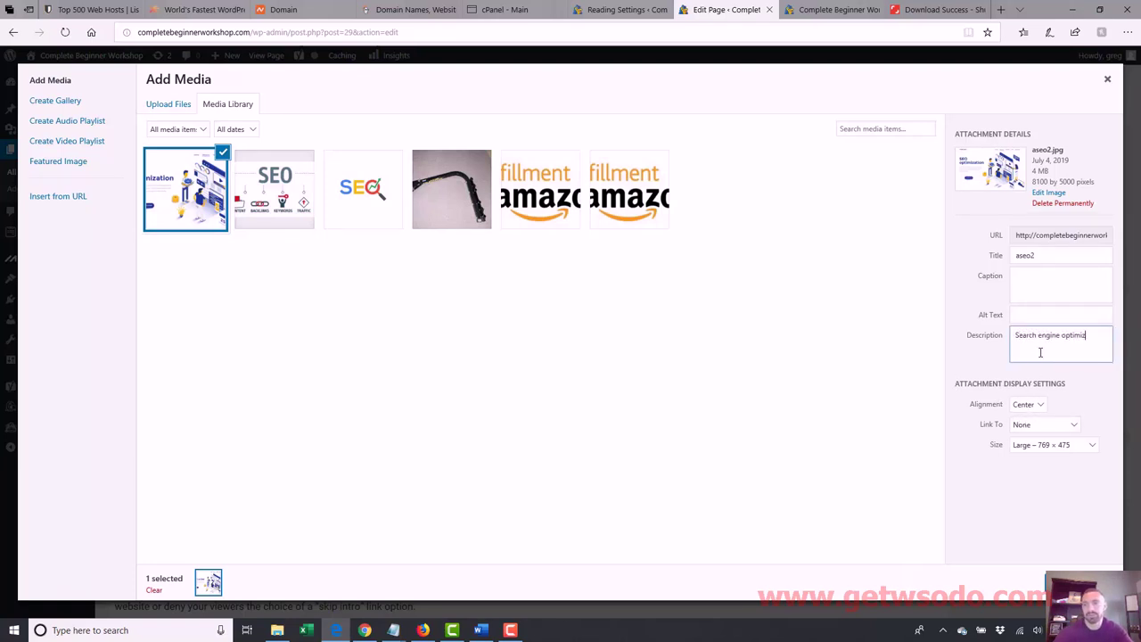
text(Search engine optimization puc)
key(BackSpace)
key(BackSpace)
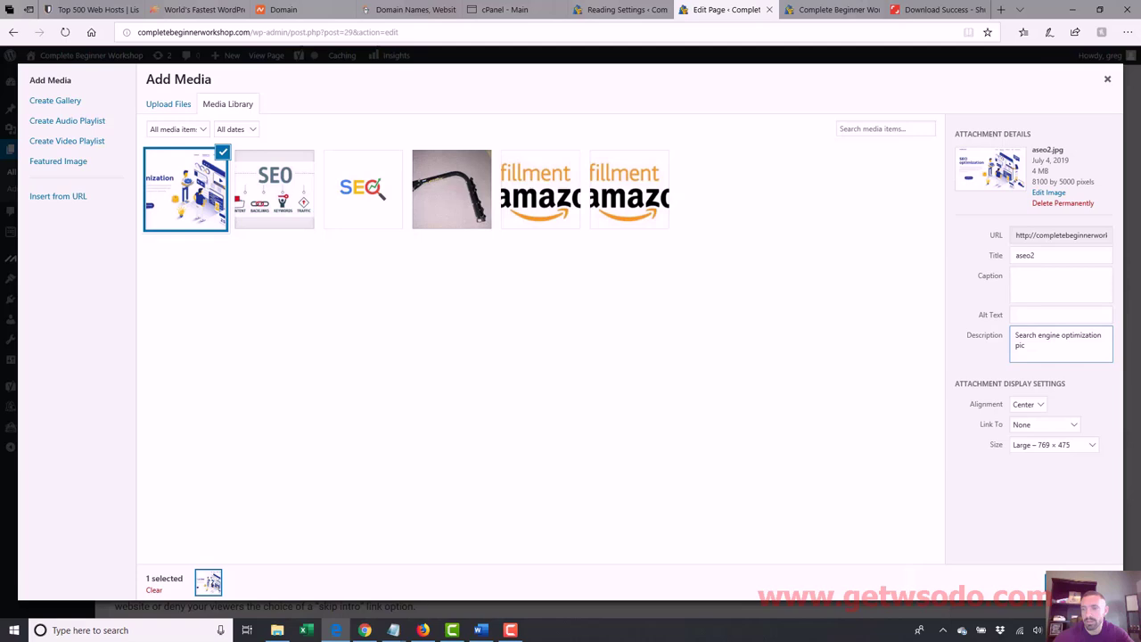
click(1069, 445)
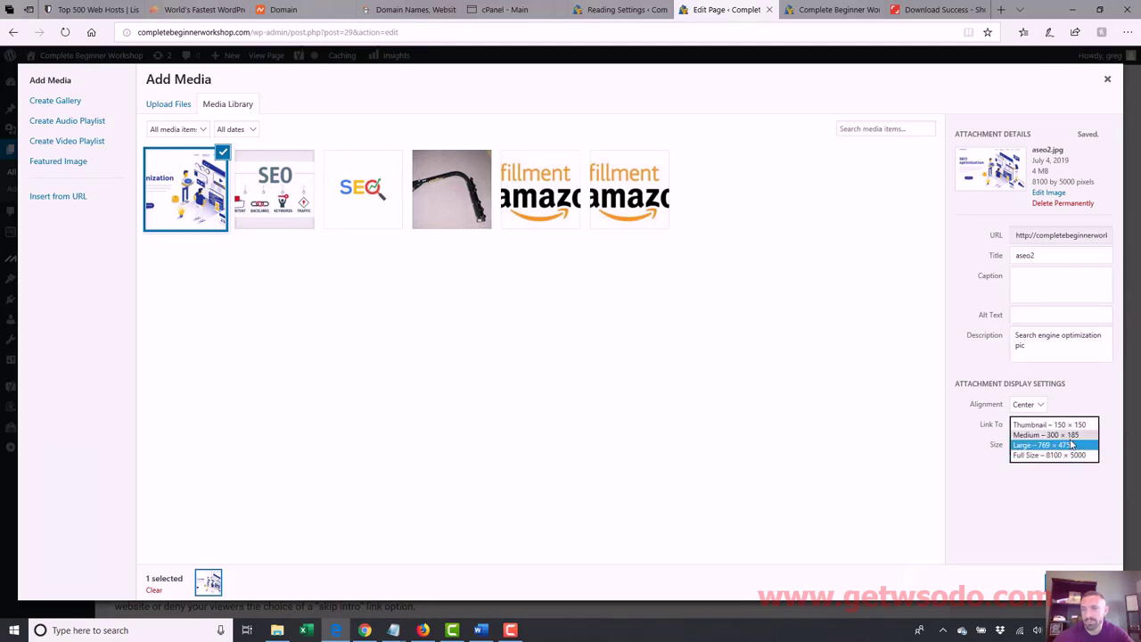
click(1070, 445)
click(1070, 584)
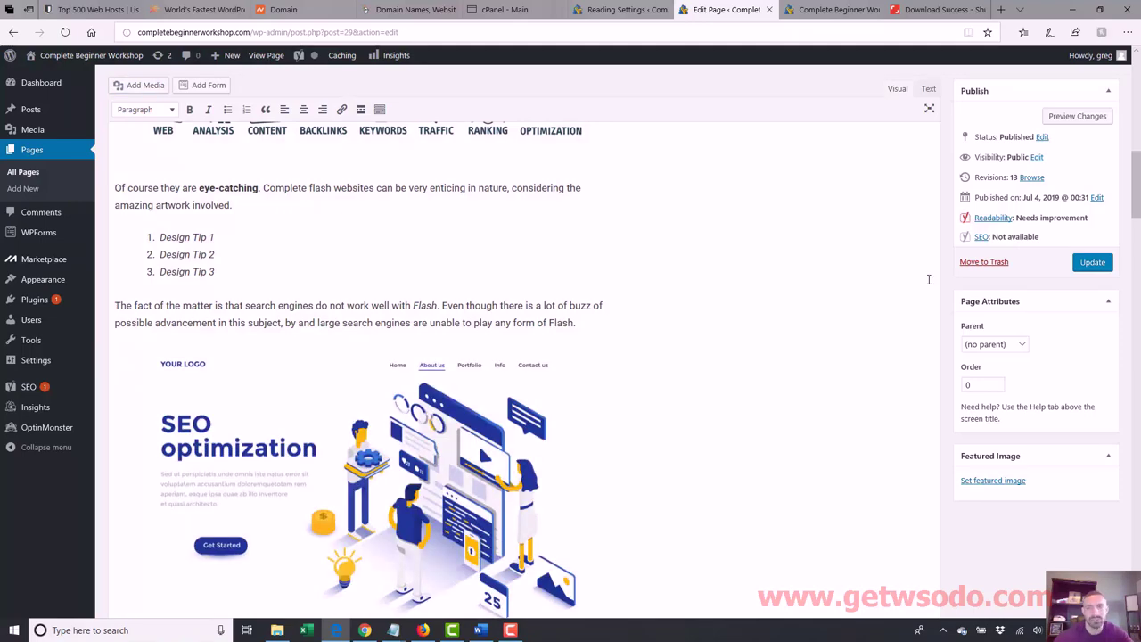
scroll(928, 279, down, 3)
scroll(928, 279, up, 5)
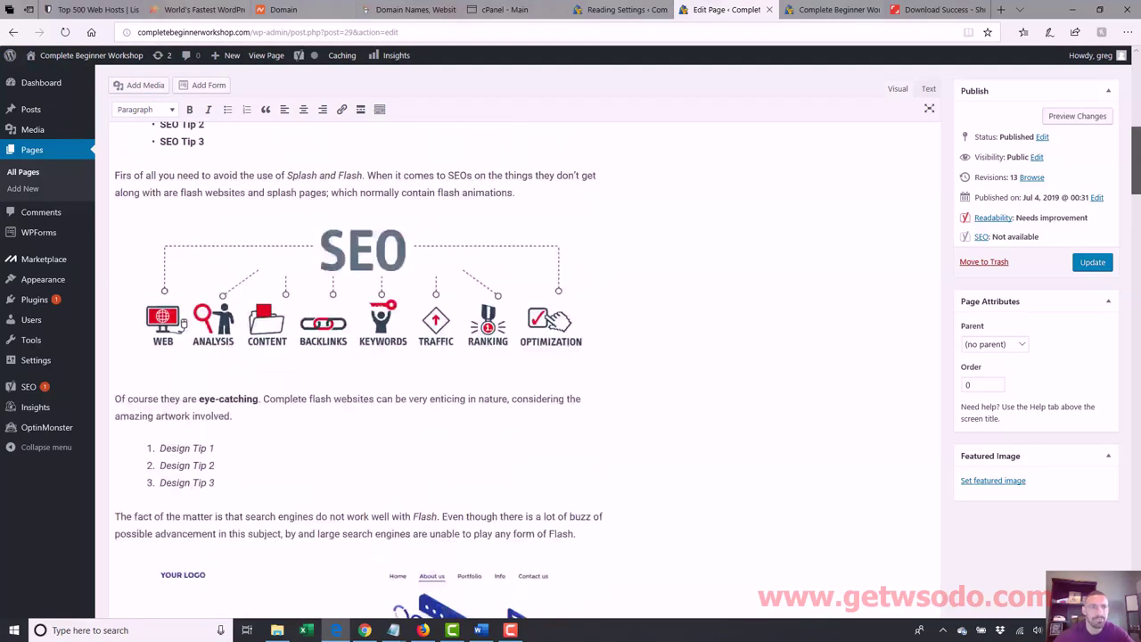
scroll(712, 225, up, 3)
scroll(711, 225, down, 6)
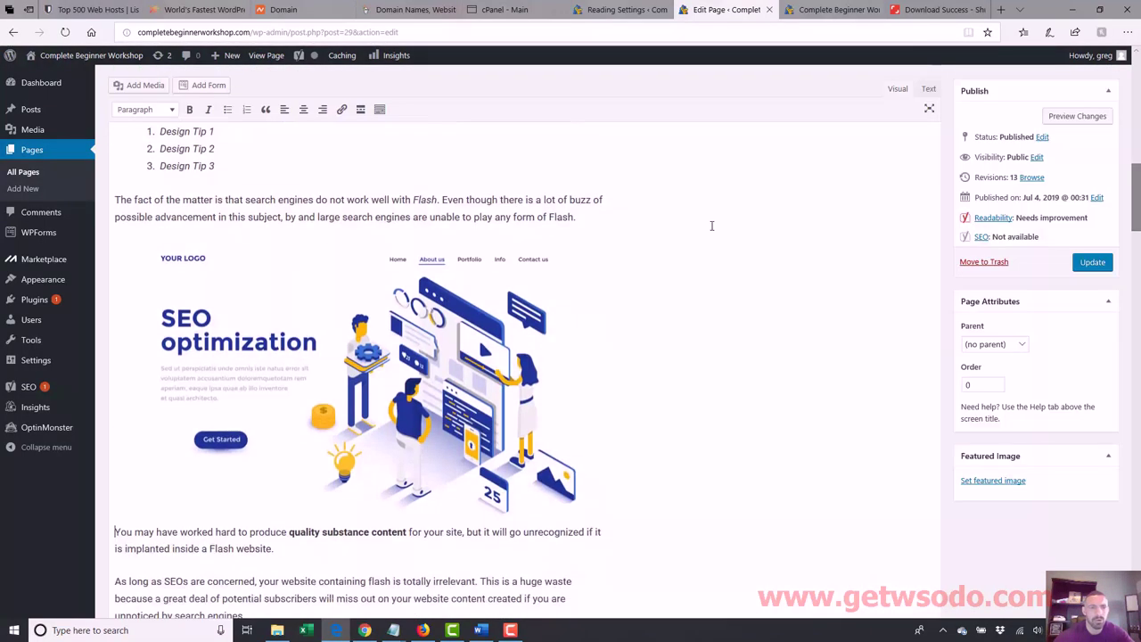
- Resize the SEO optimization image below the Flash paragraph to Medium – 300 × 185 and align it left
click(399, 334)
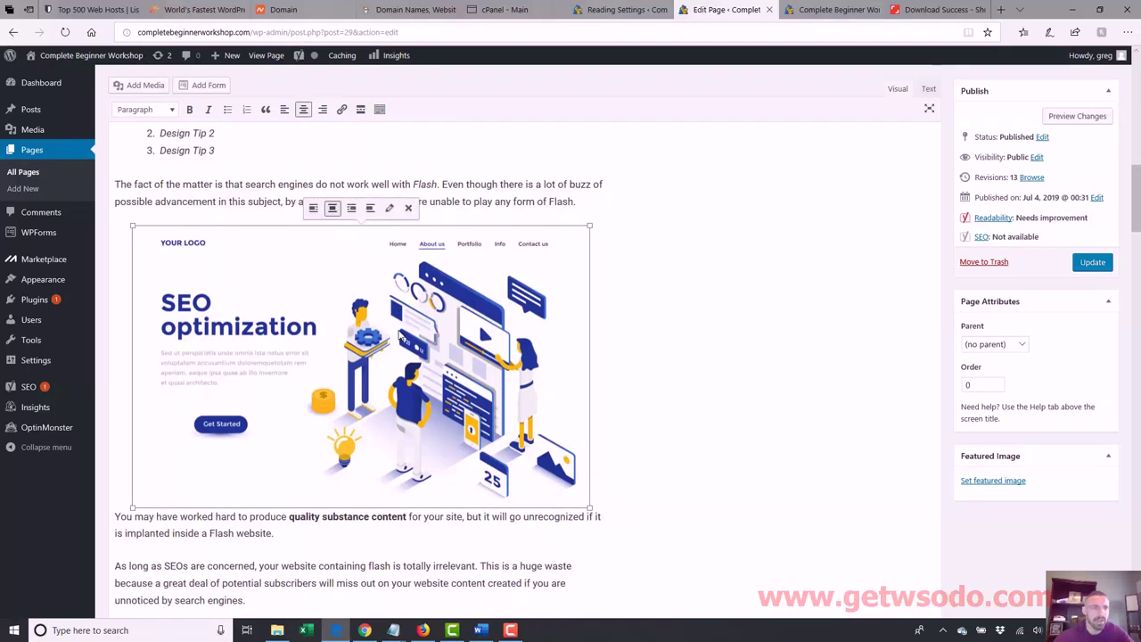
click(389, 208)
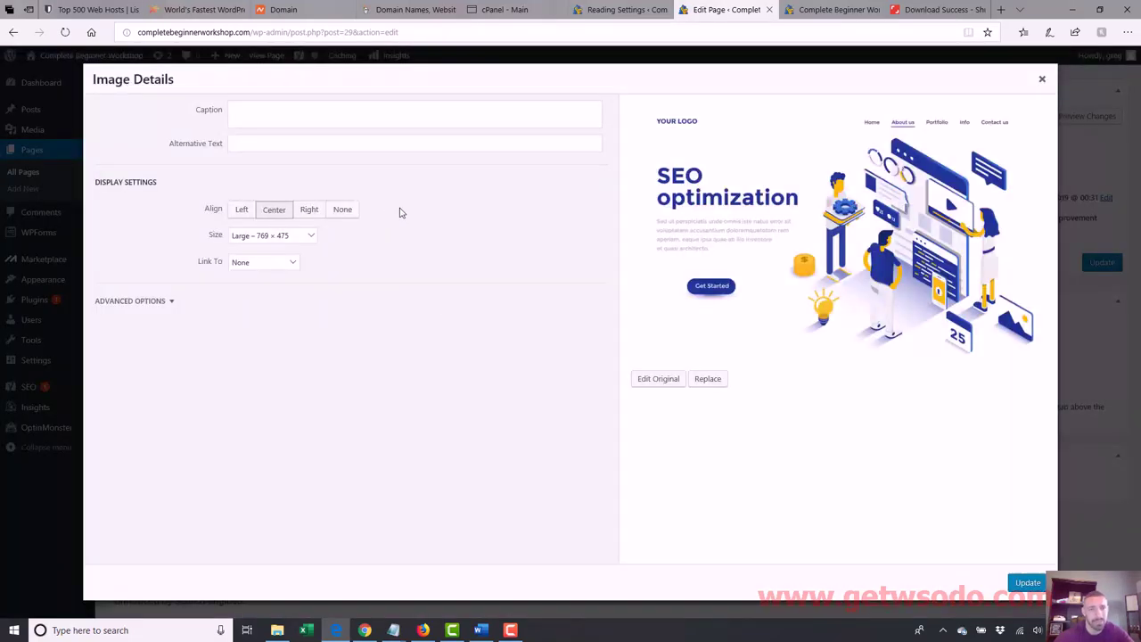
click(283, 235)
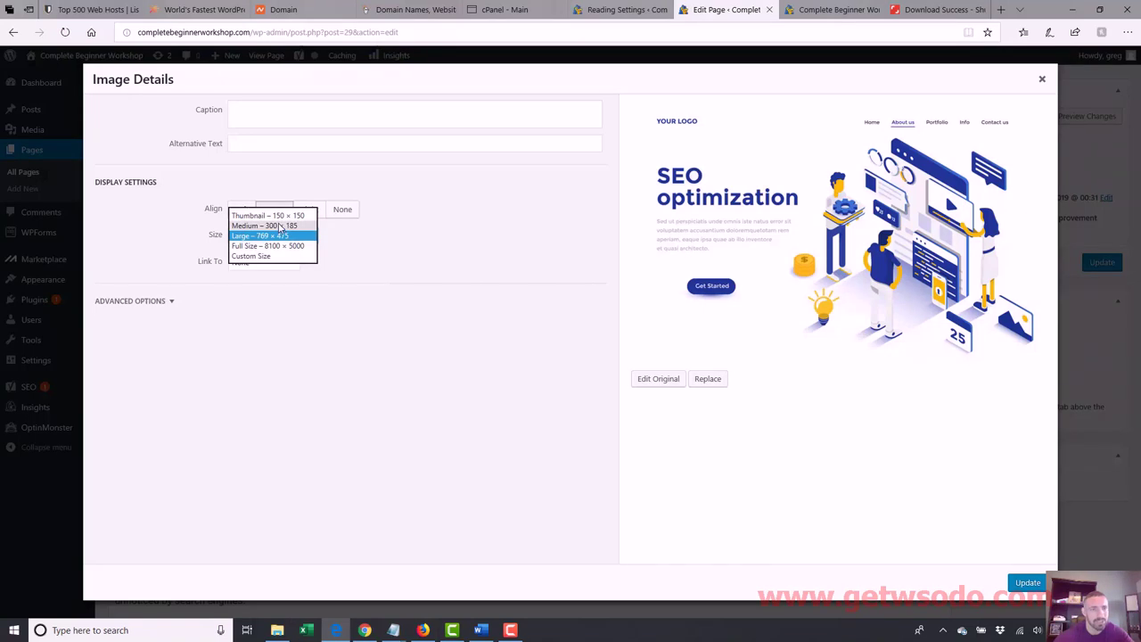
click(279, 226)
click(1027, 583)
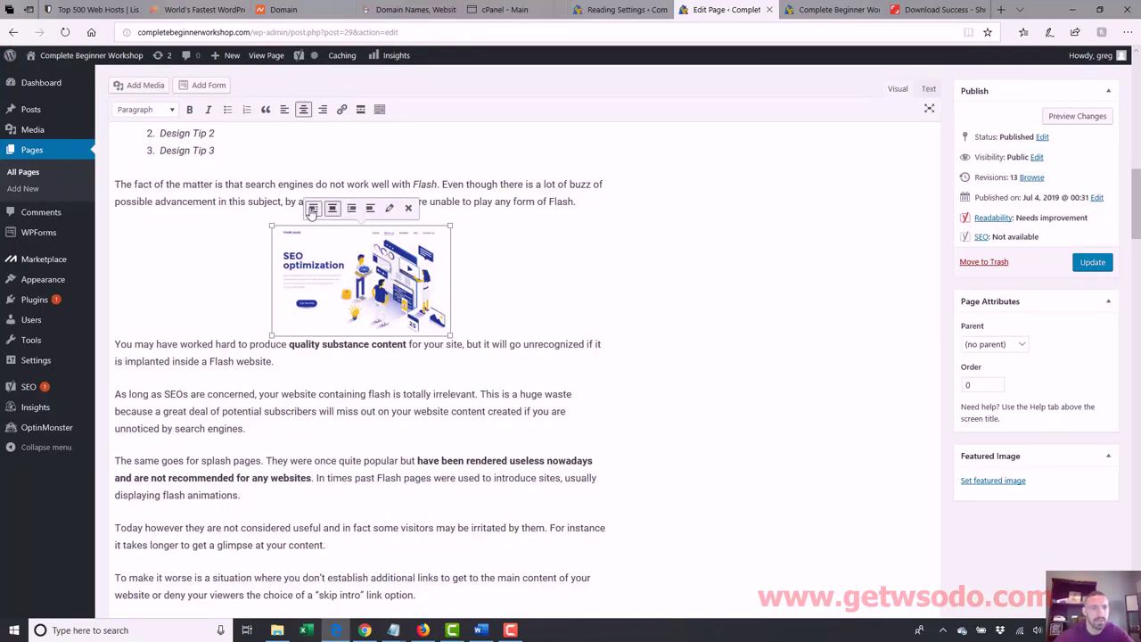
click(313, 208)
- Update the published page to save the image changes
drag(1136, 205, 1135, 73)
scroll(493, 273, down, 3)
scroll(1122, 288, down, 2)
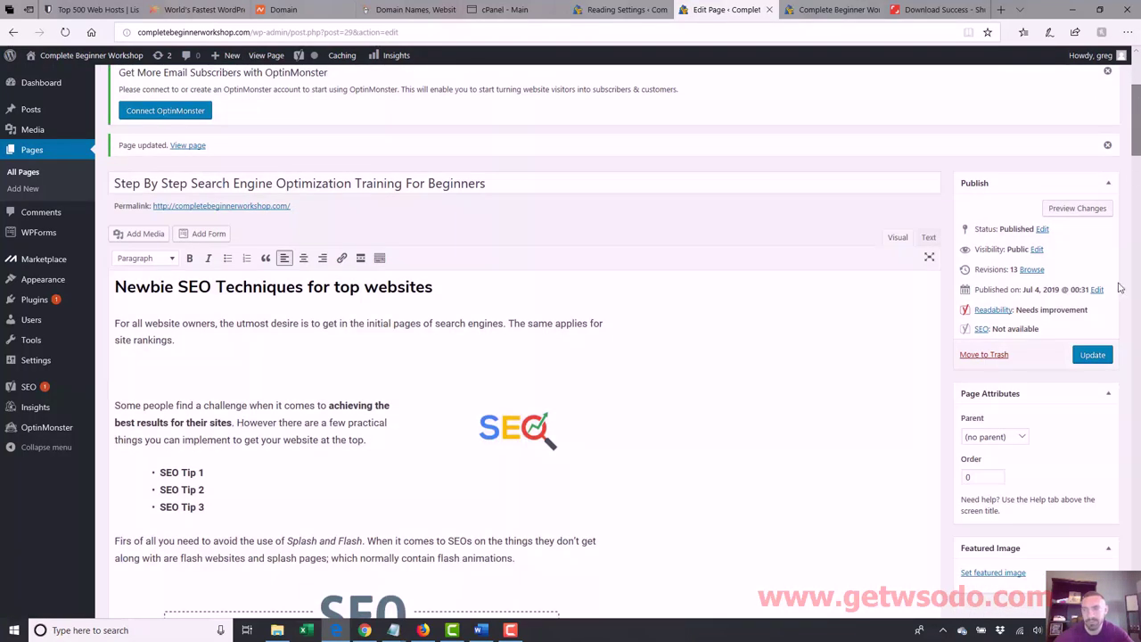
click(1101, 361)
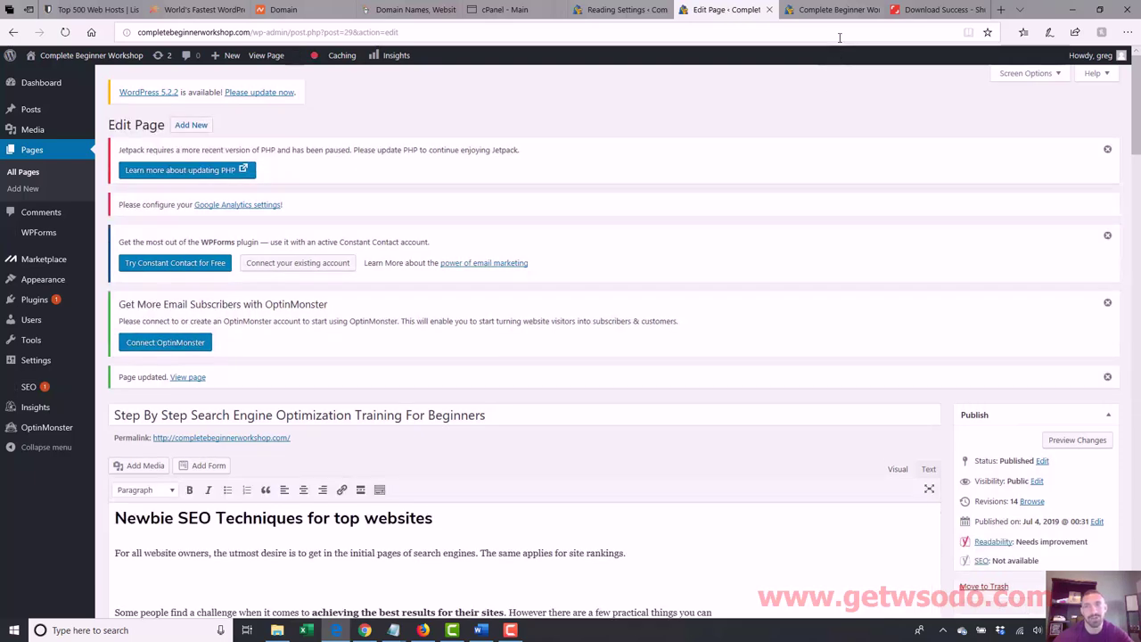
- Reload the live homepage and review the article's text and image layout
click(833, 9)
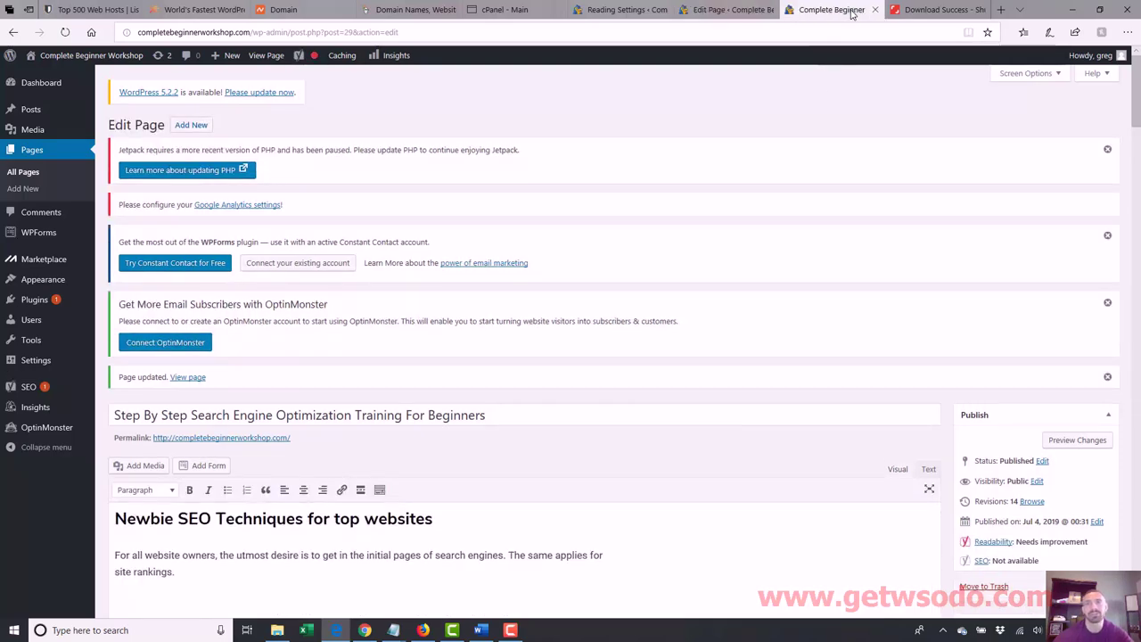
click(500, 27)
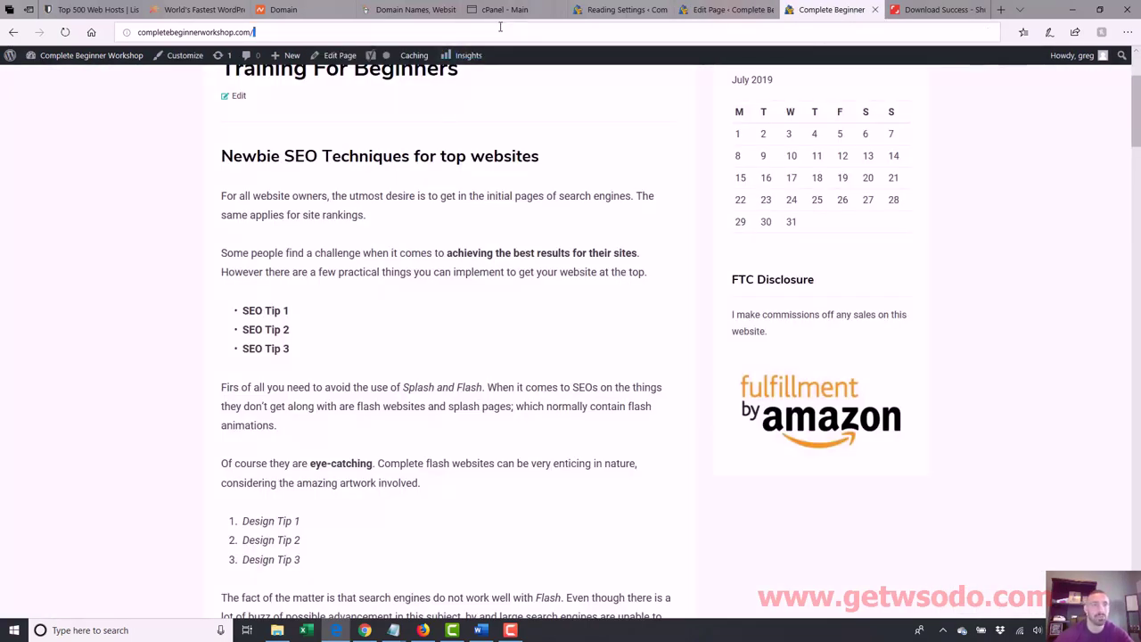
key(Return)
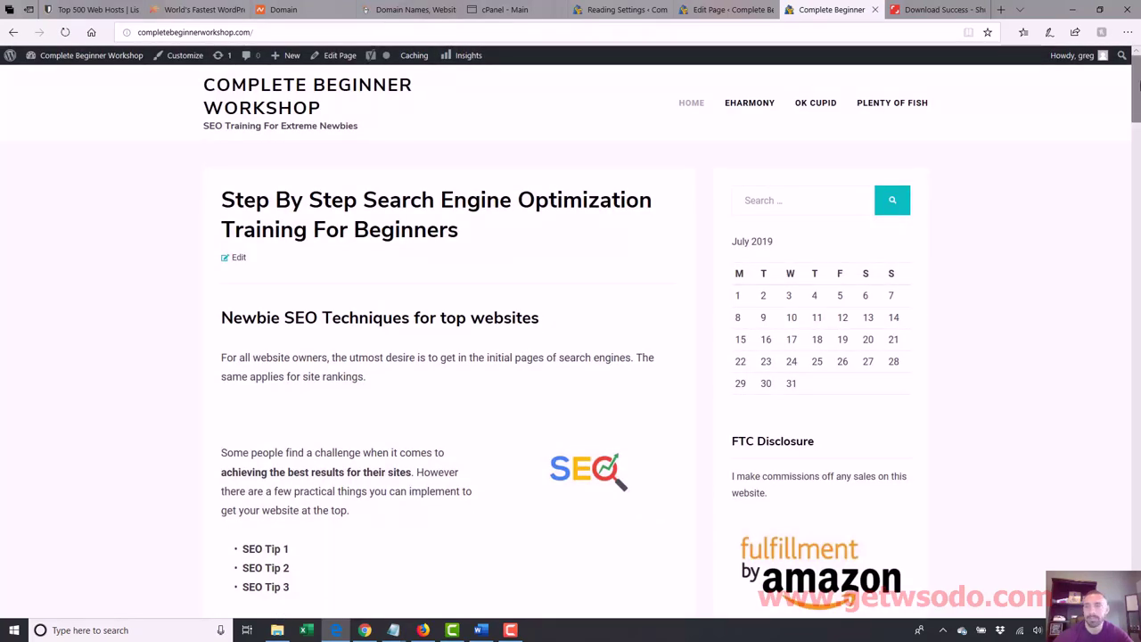
scroll(570, 341, down, 5)
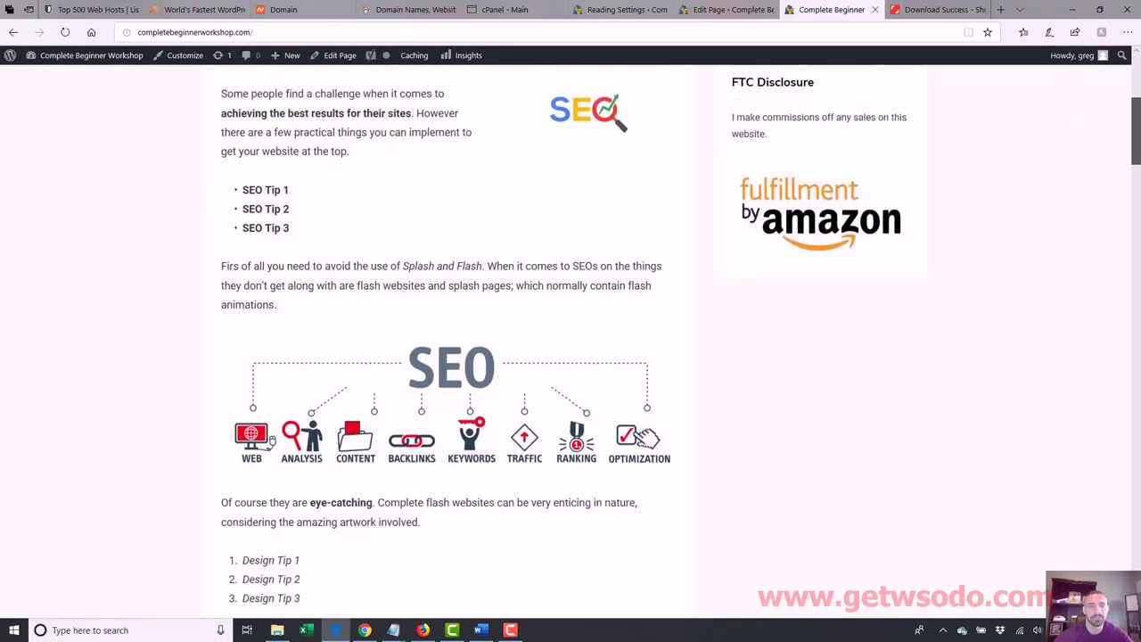
scroll(571, 341, down, 4)
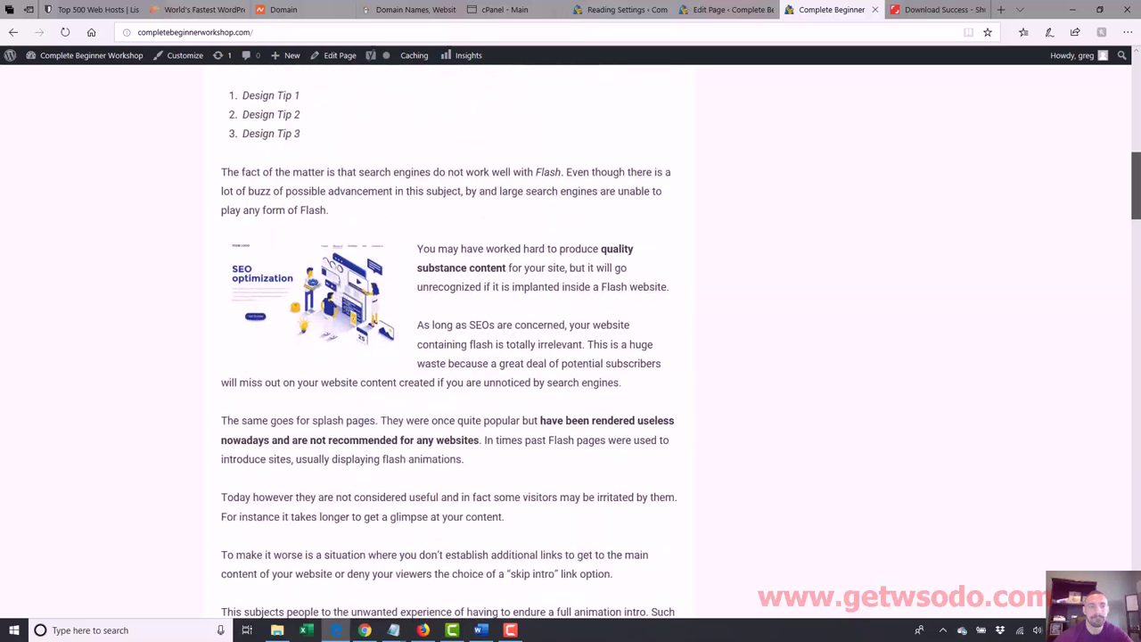
scroll(571, 341, up, 4)
scroll(389, 273, up, 2)
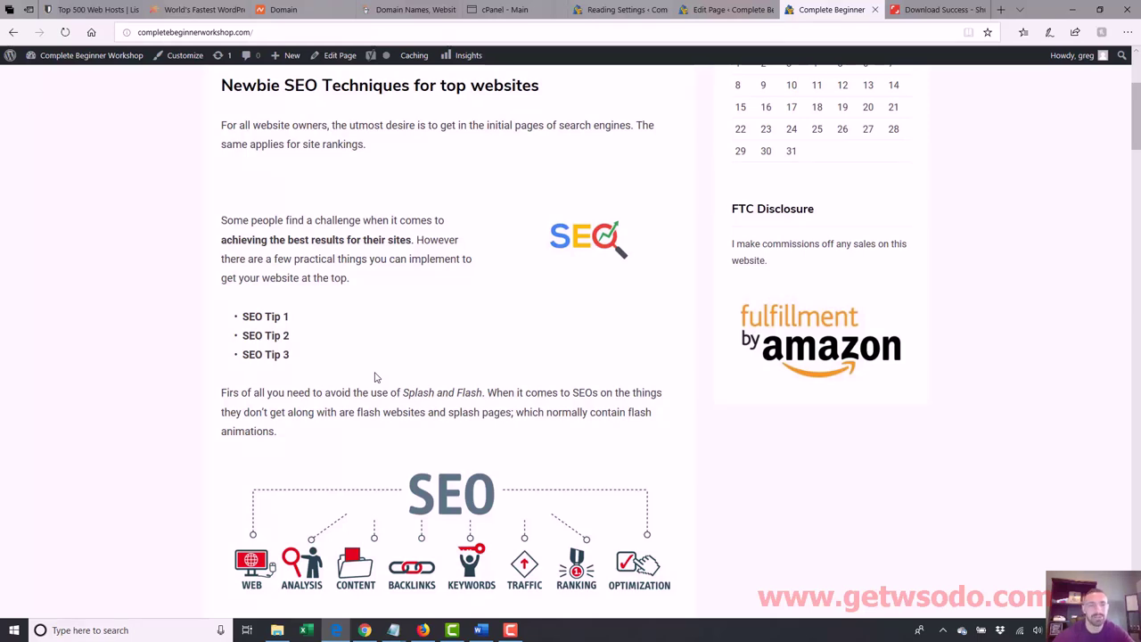
- In the page editor, copy the passage from "It helps in relationships building" to "friendship making reasons." and delete it with its leftover leading space
click(731, 8)
drag(1136, 93, 1137, 154)
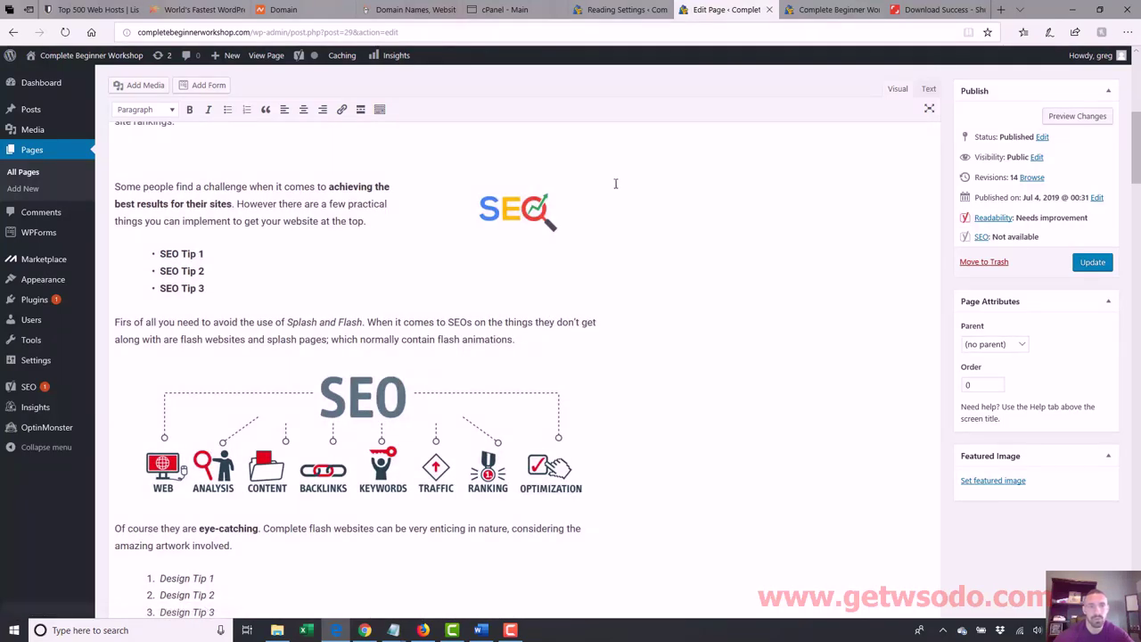
scroll(473, 357, down, 12)
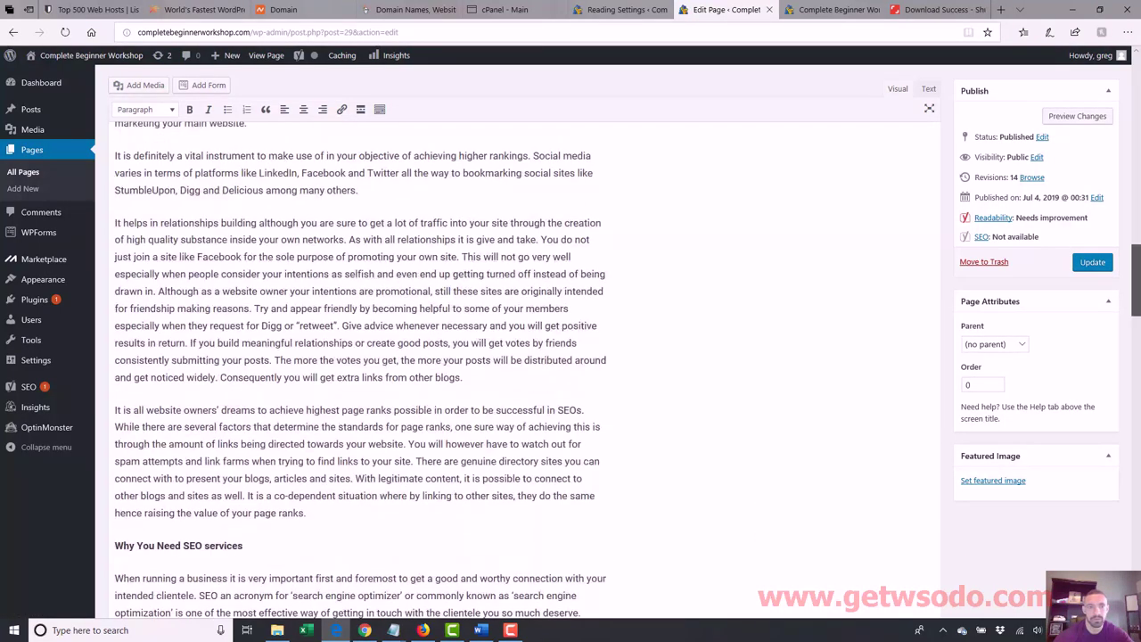
scroll(474, 357, up, 2)
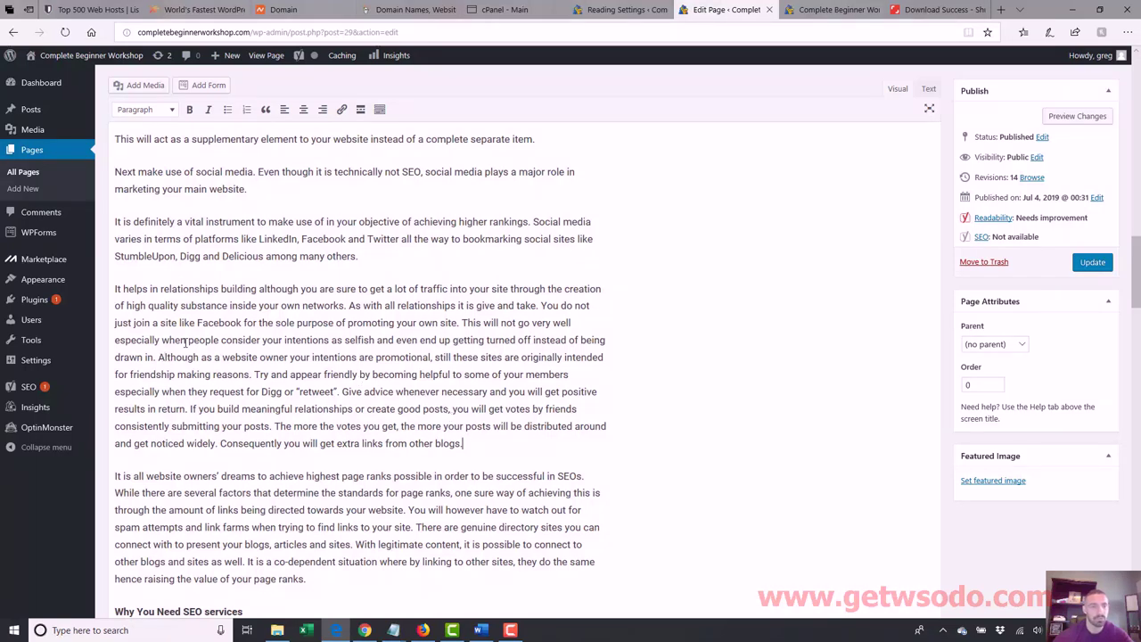
drag(253, 379, 111, 297)
key(ctrl+c)
scroll(111, 297, down, 1)
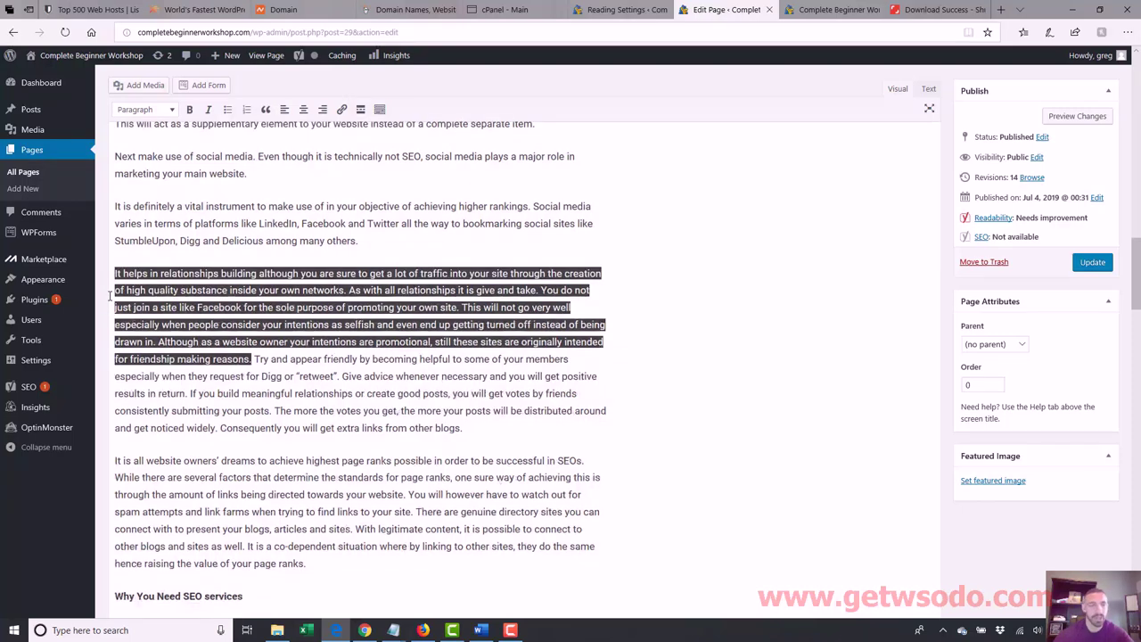
key(BackSpace)
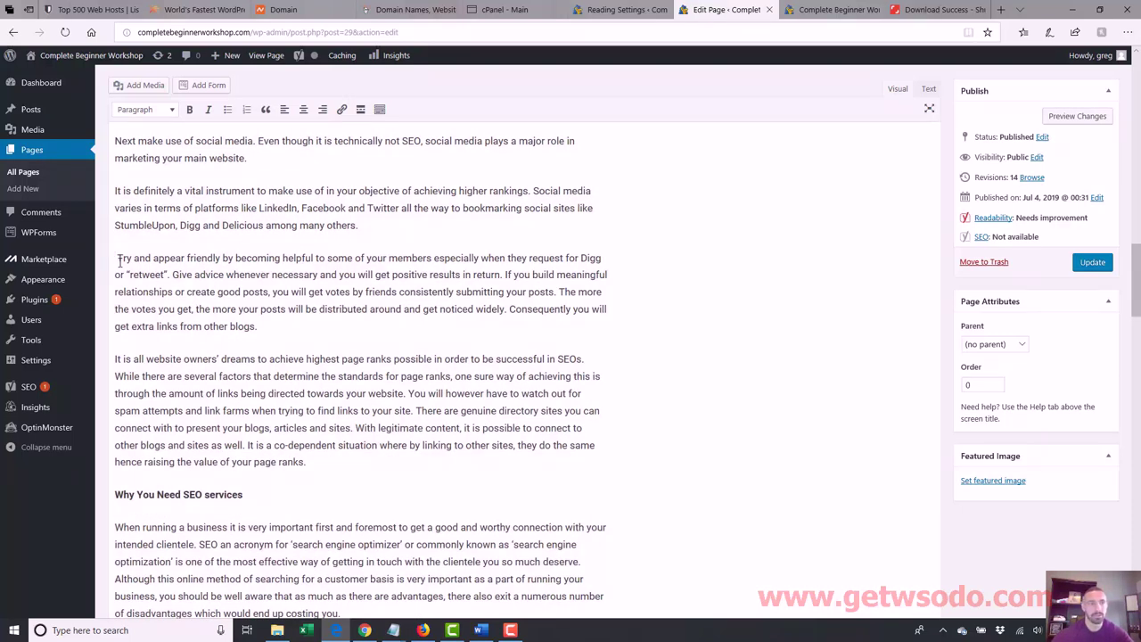
text(=)
key(BackSpace)
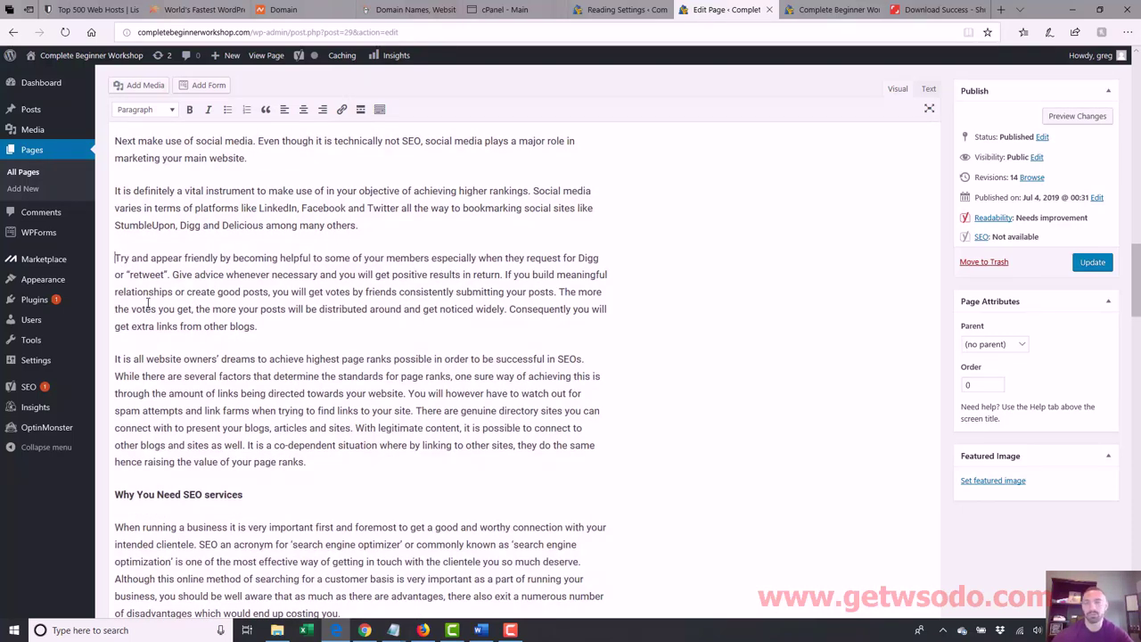
- Paste the copied passage as a new paragraph after "get your website at the top.", above the SEO Tip list
drag(1136, 283, 1136, 168)
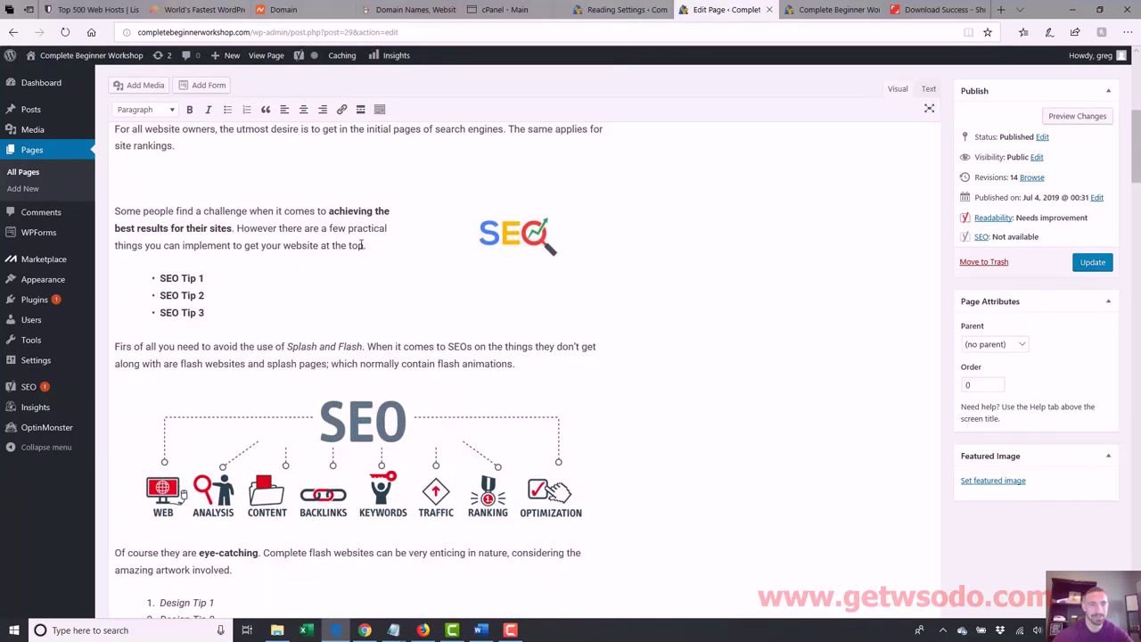
click(365, 245)
key(Return)
key(ctrl+v)
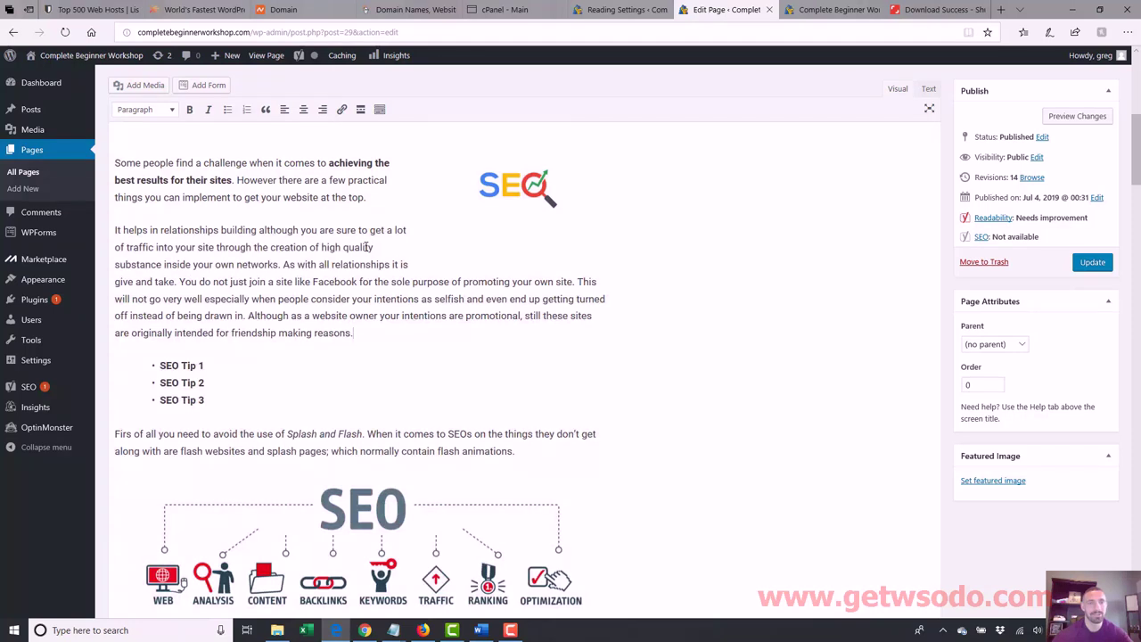
- Split the pasted passage into three paragraphs, breaking before "You do not just" and before "Although as a website owner"
click(180, 282)
key(Return)
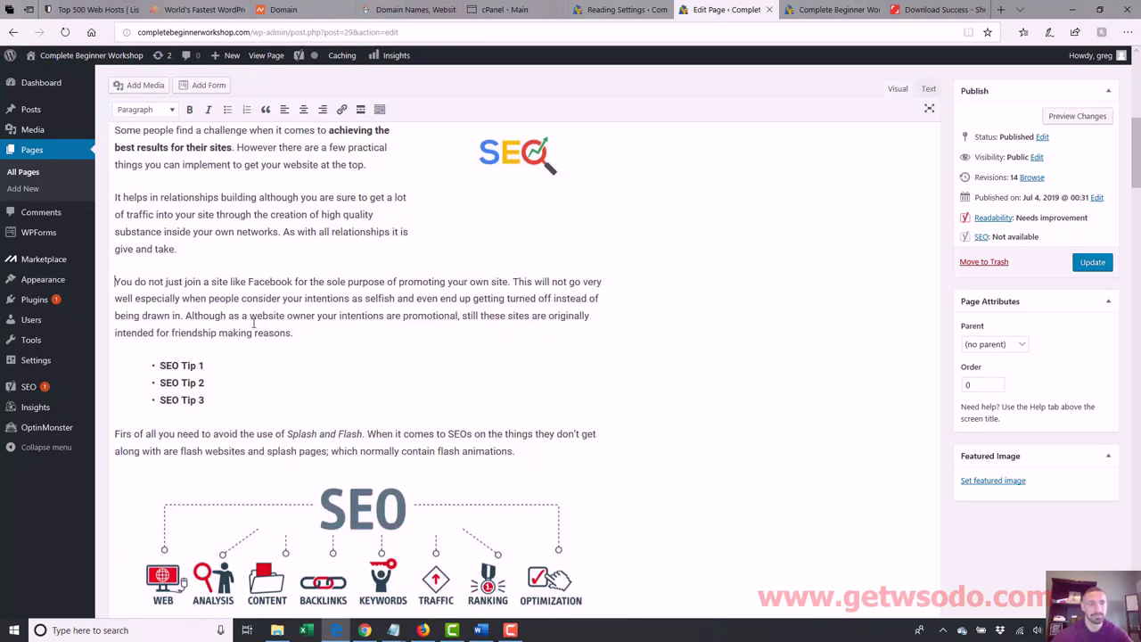
key(Return)
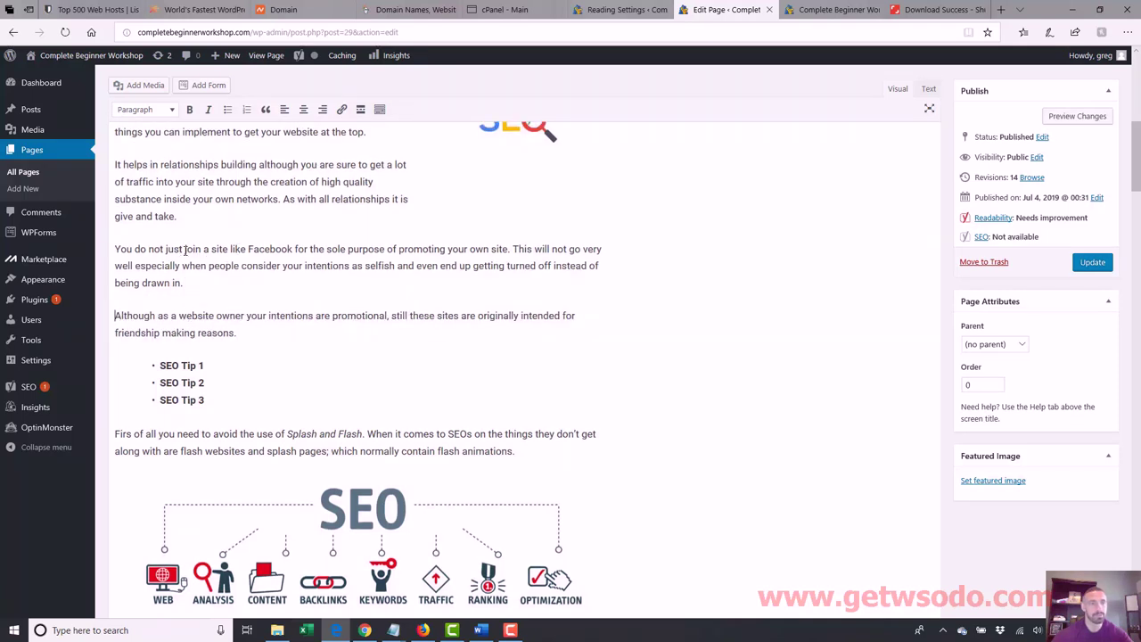
- Bold "join a site like Facebook for the sole purpose of promoting your own site" and update the page
drag(184, 251, 493, 250)
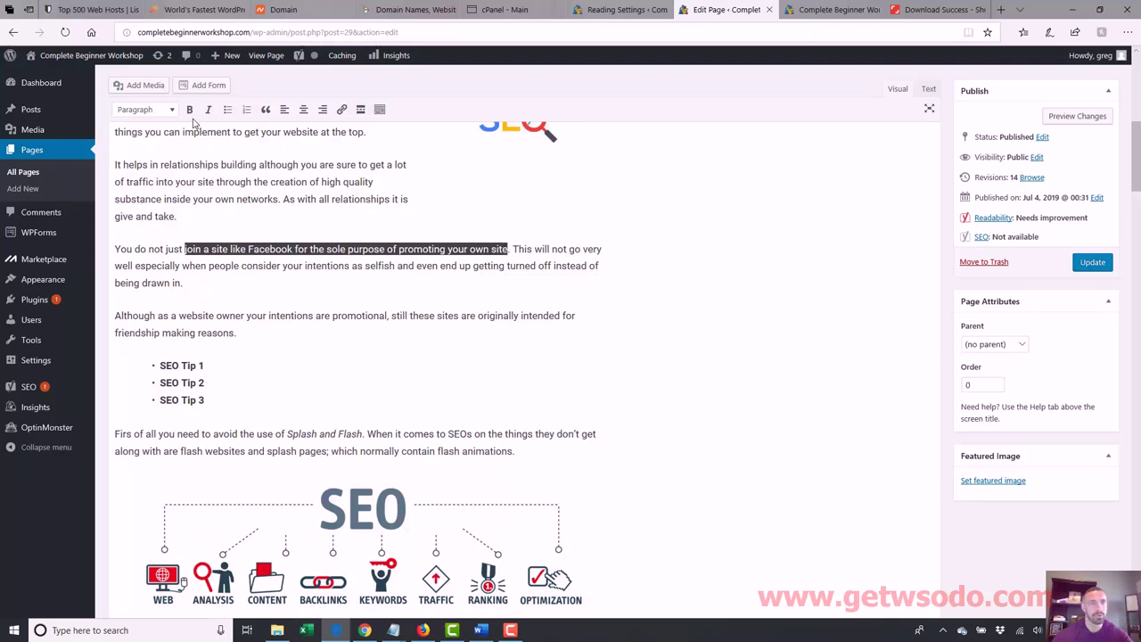
key(ctrl+b)
scroll(295, 136, up, 5)
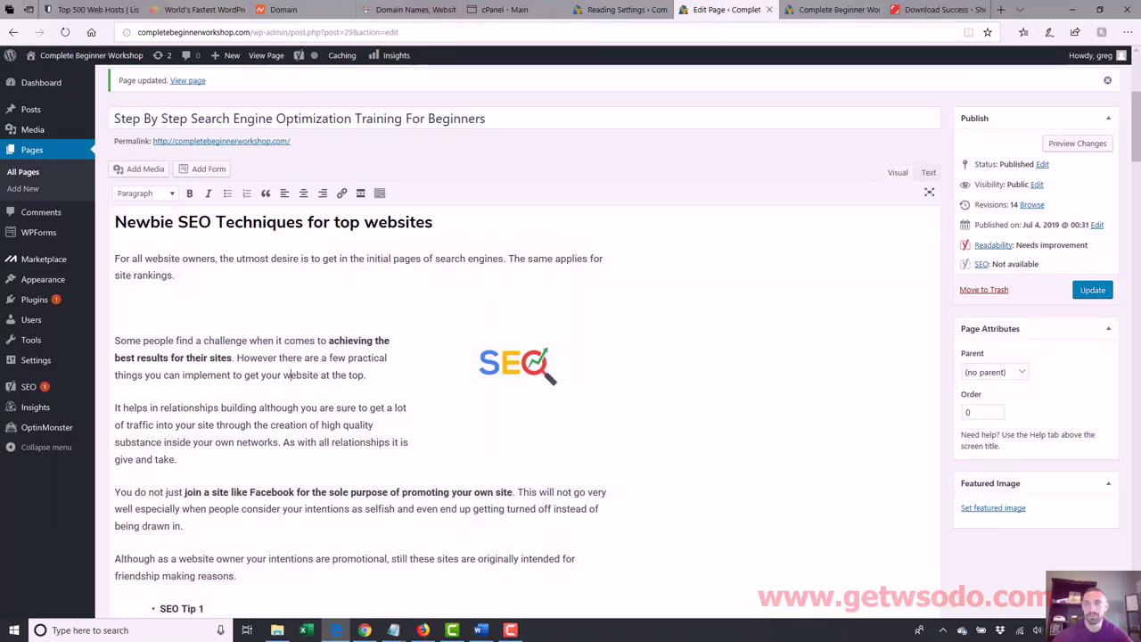
click(1082, 286)
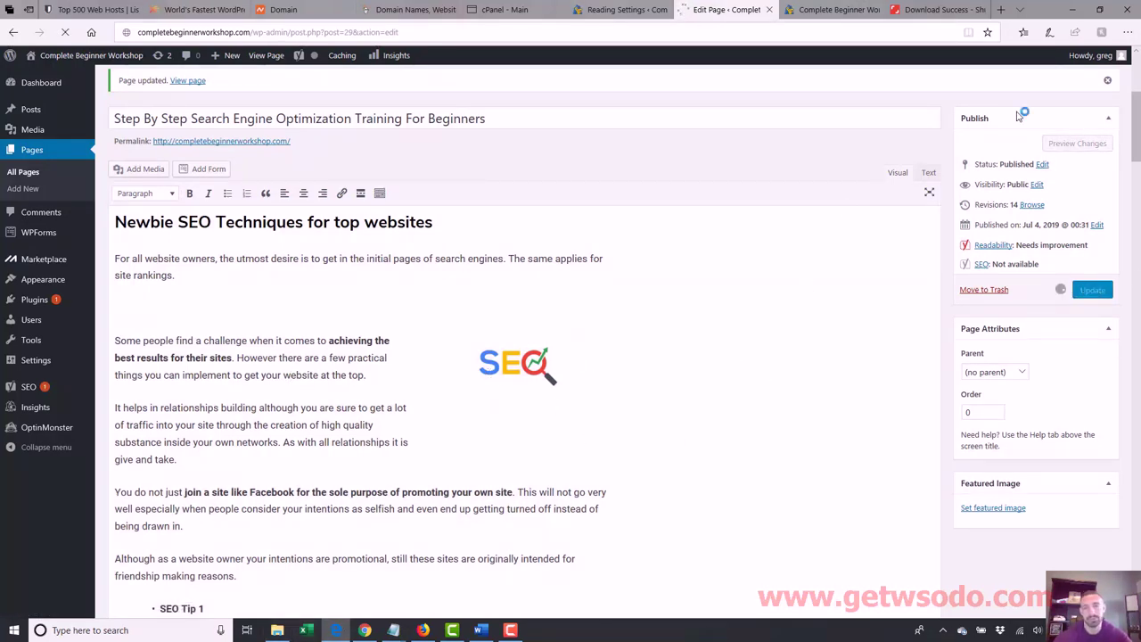
- Reload the live homepage and check how the new paragraphs sit around the SEO logo image
click(827, 9)
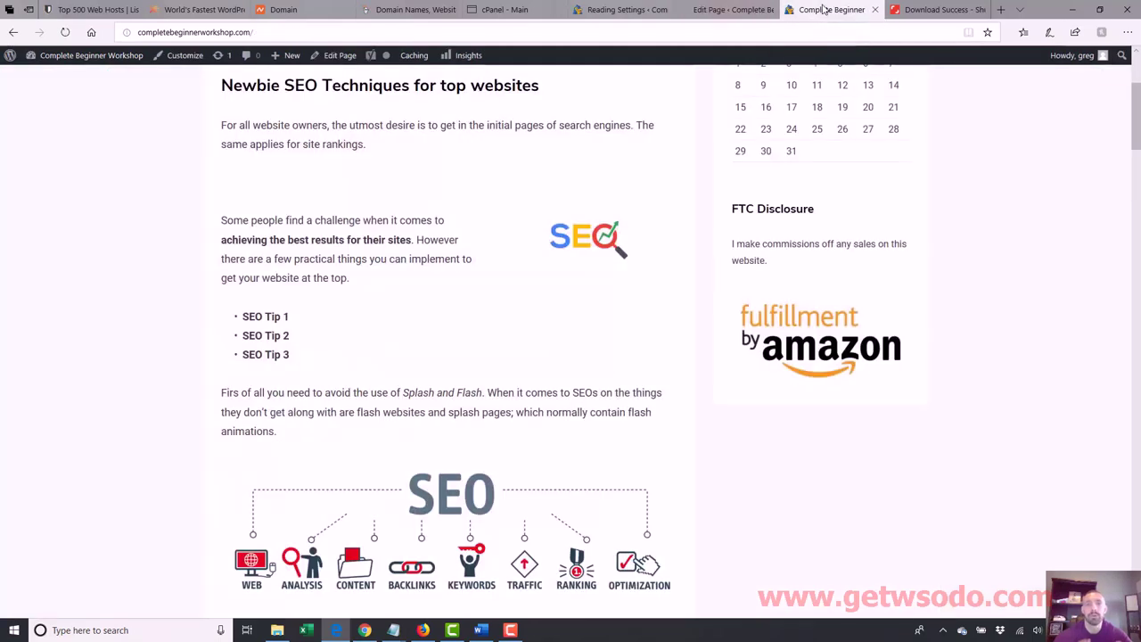
click(553, 30)
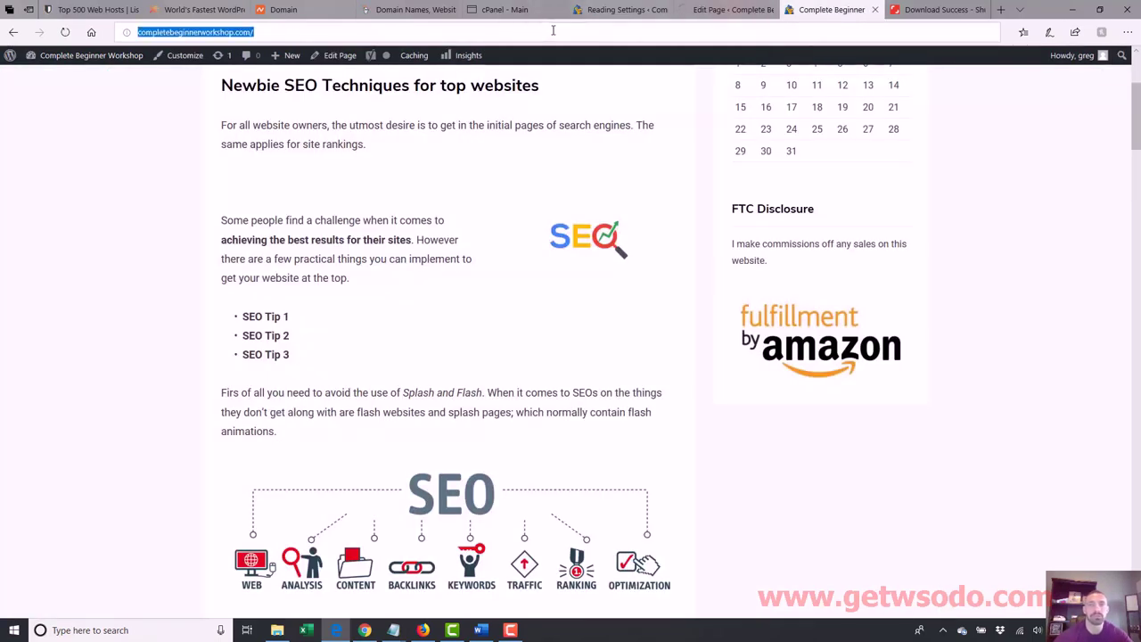
key(Return)
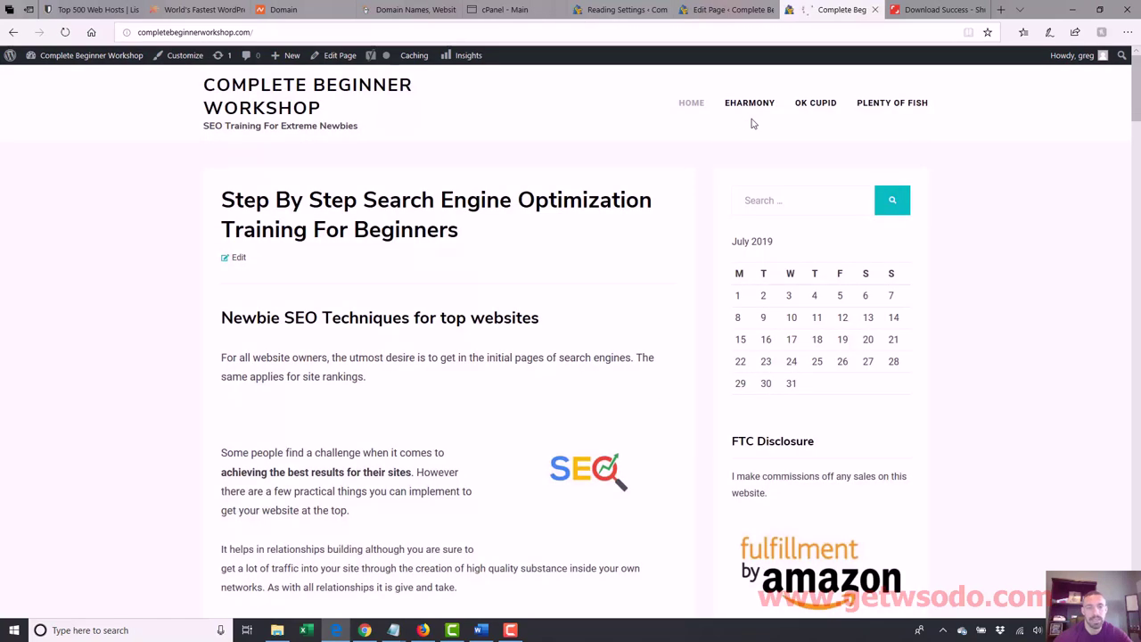
mouse_move(1135, 112)
mouse_down()
mouse_move(1135, 230)
mouse_move(1138, 107)
mouse_up()
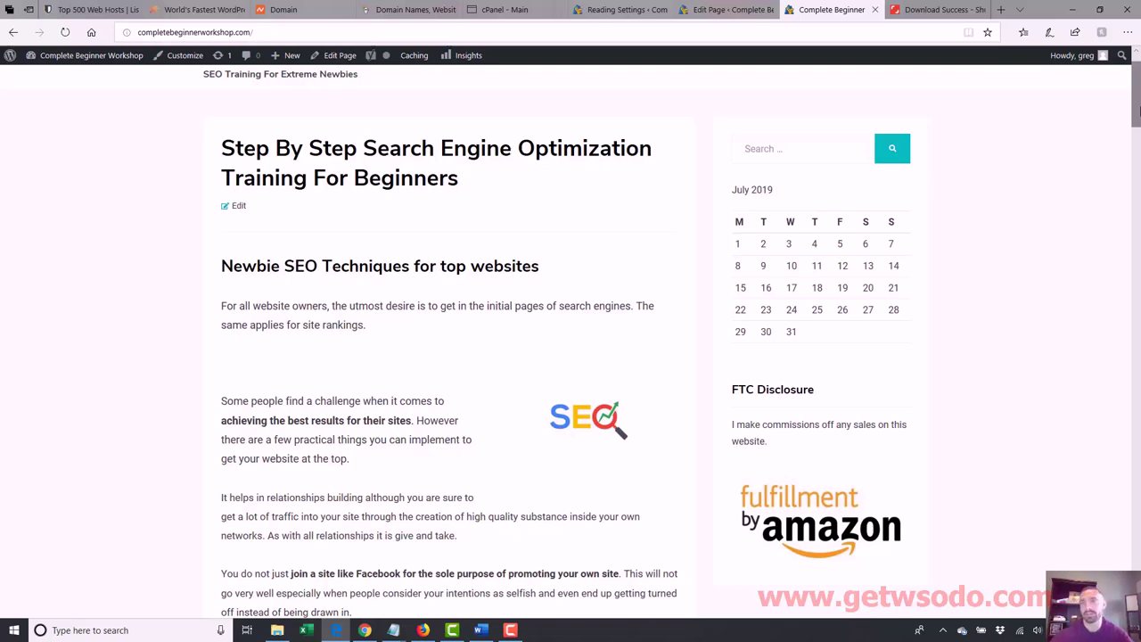
scroll(425, 282, down, 4)
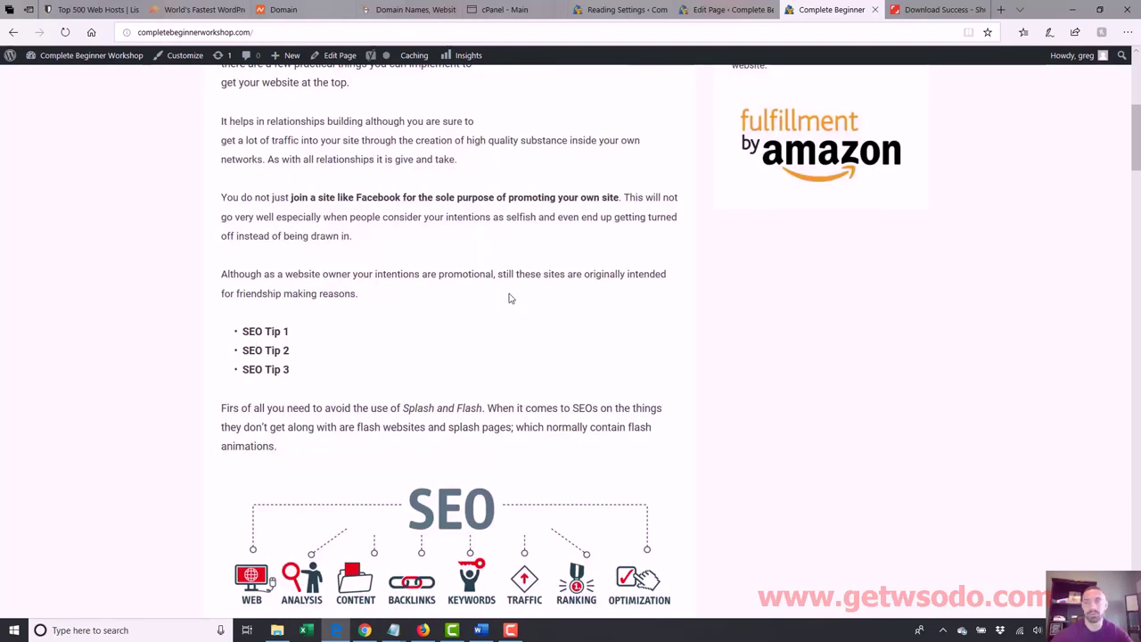
scroll(510, 298, down, 3)
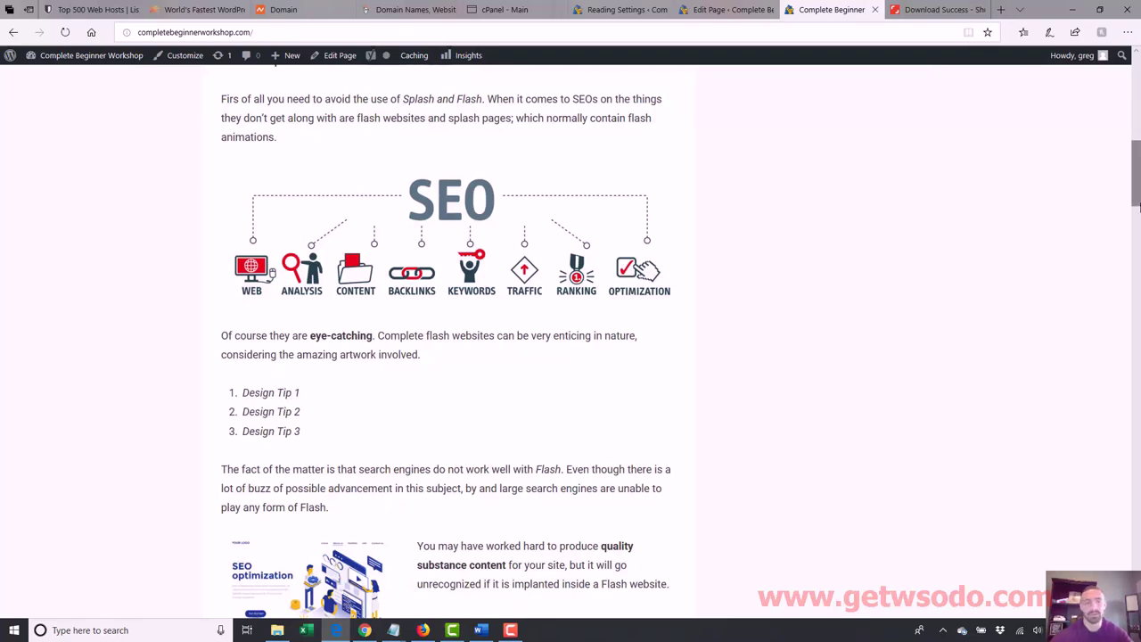
drag(1136, 174, 1136, 89)
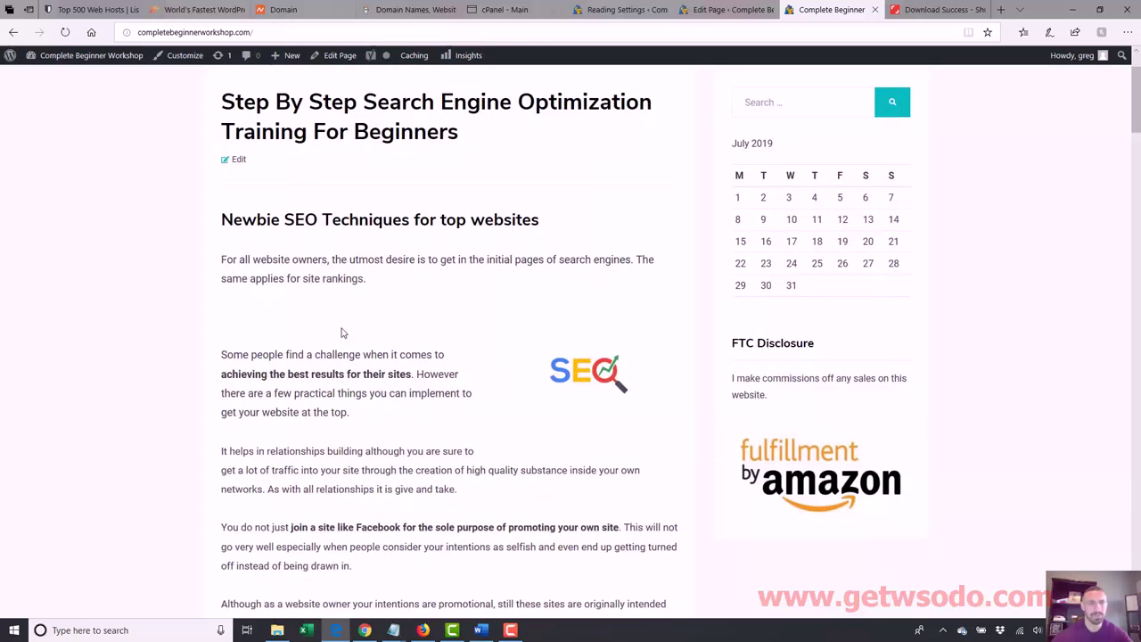
- In the page editor, remove the SEO logo image and the blank line above the "Some people find a challenge" paragraph
click(766, 12)
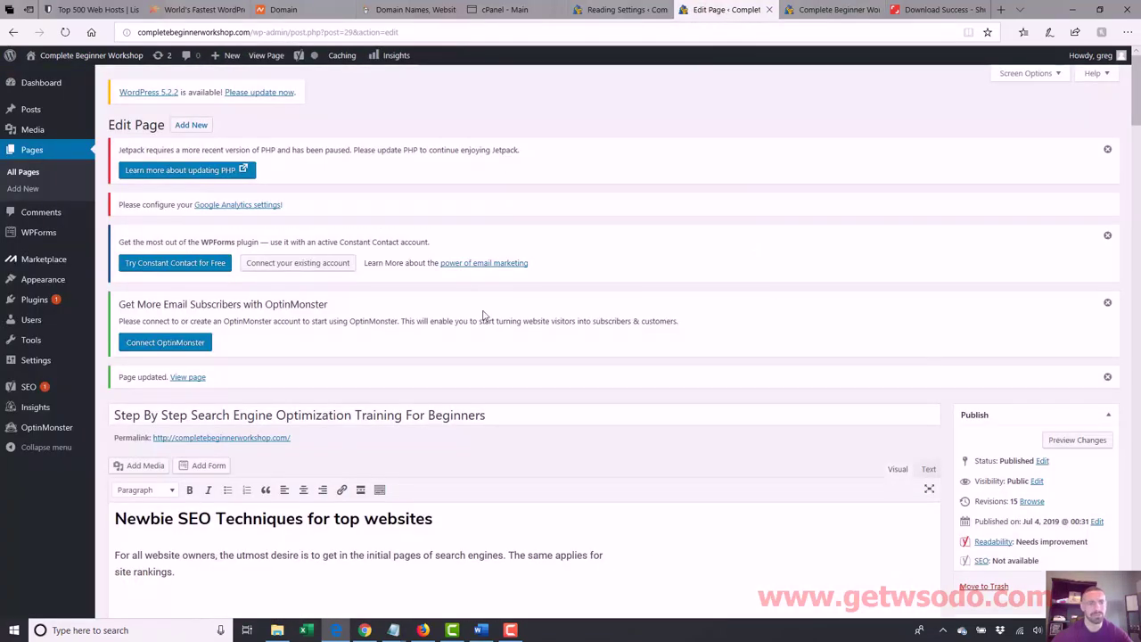
drag(1130, 111, 1130, 148)
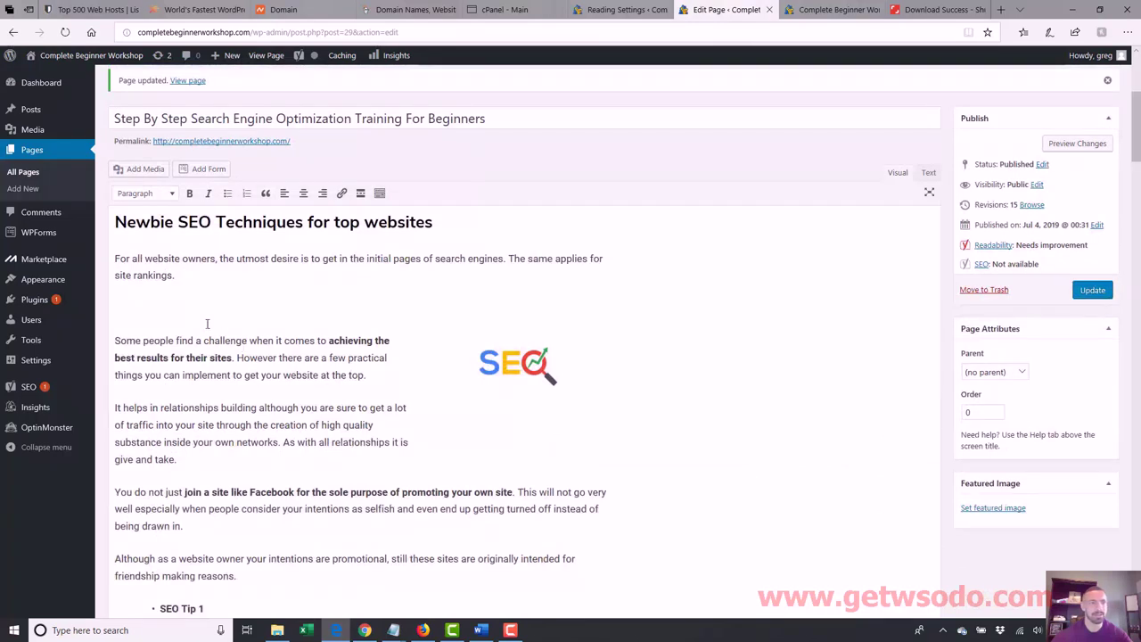
click(198, 301)
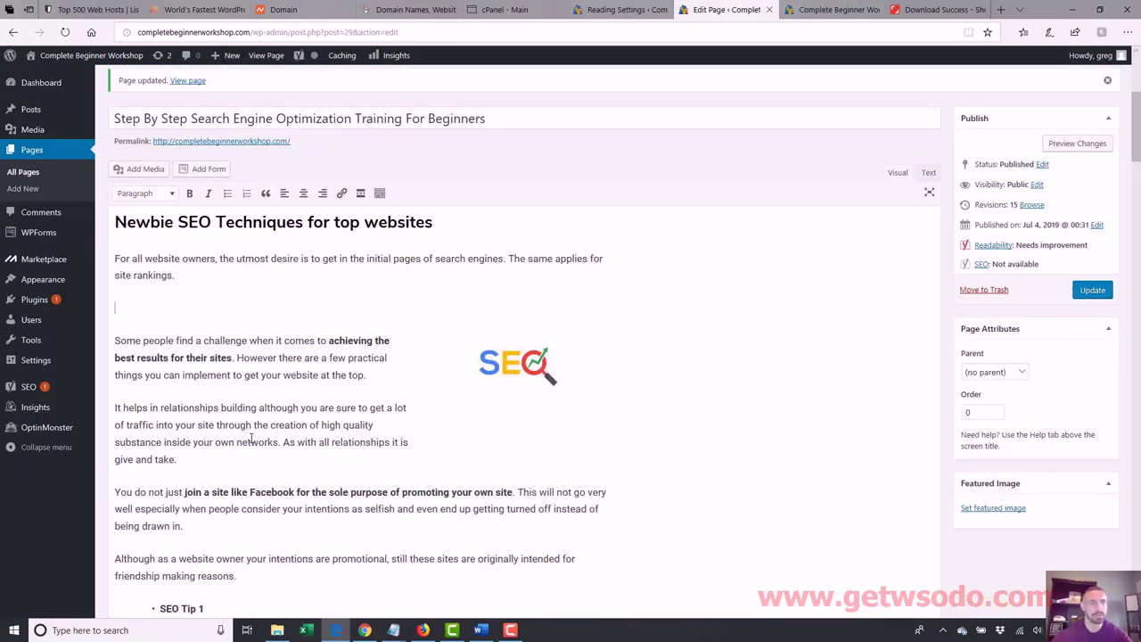
key(Delete)
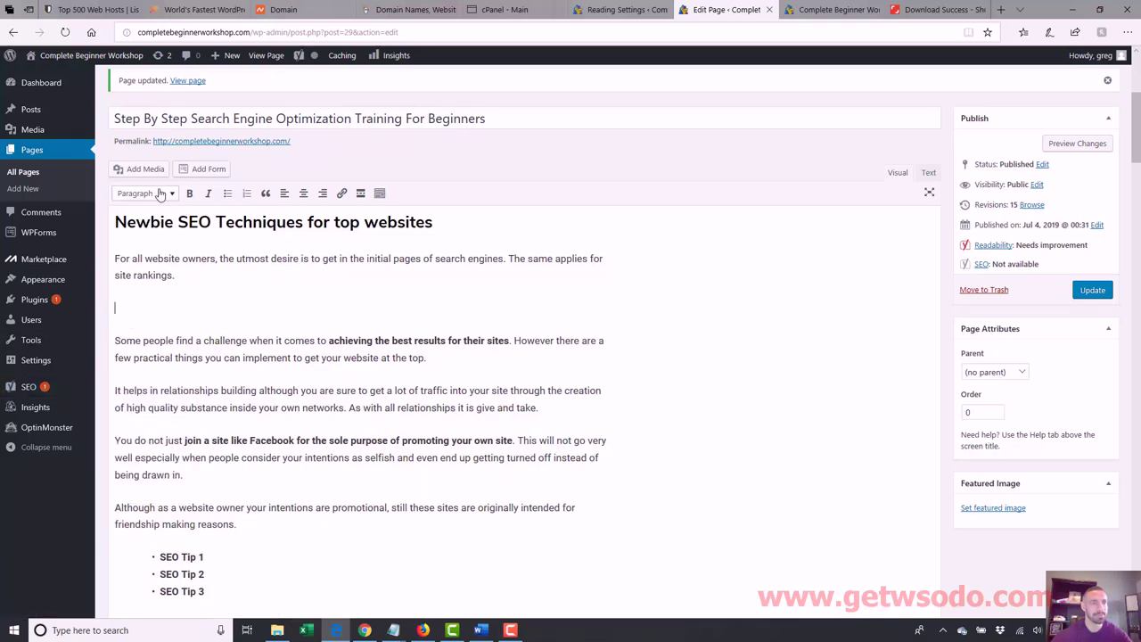
key(BackSpace)
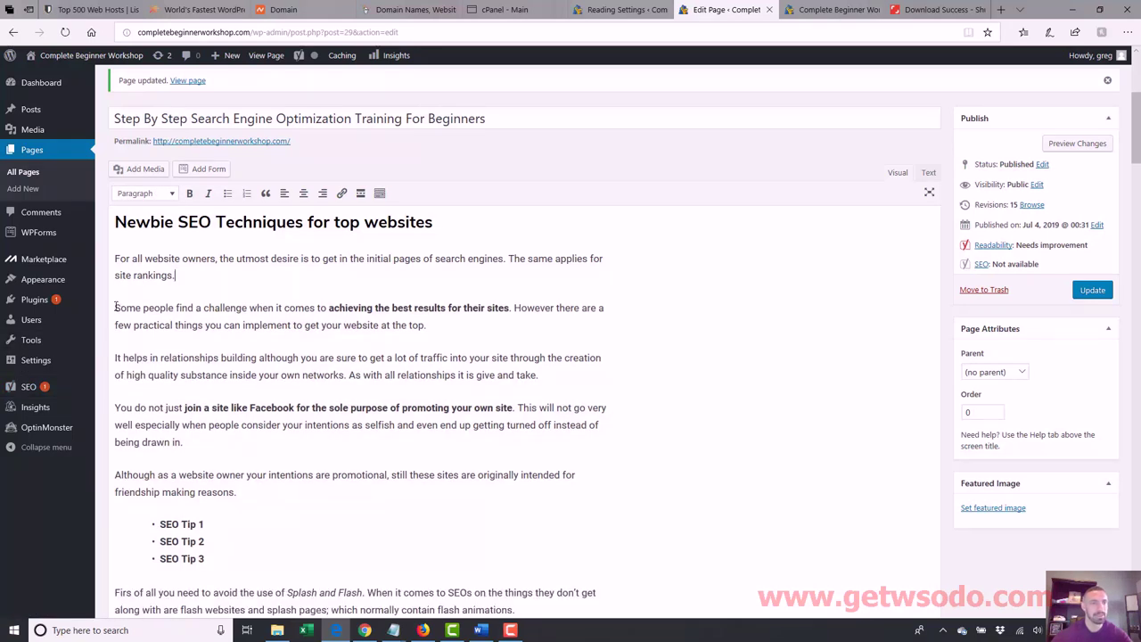
- Insert the SEO logo aseo1 from the media library above the "Some people find a challenge" paragraph, right-aligned at Medium – 300 × 225
click(143, 171)
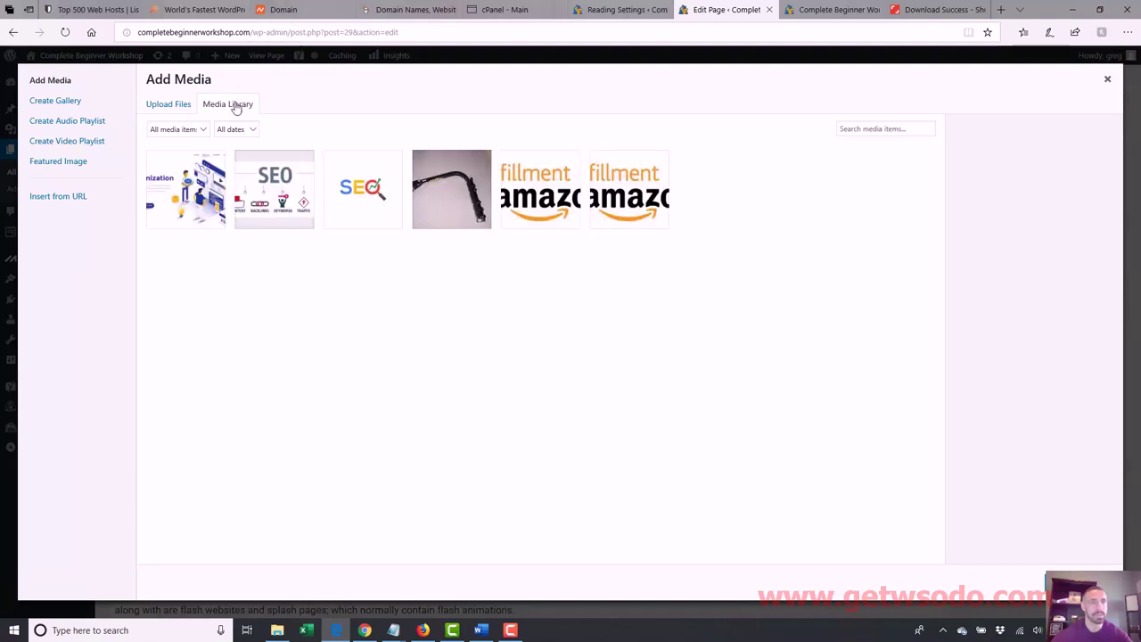
click(365, 189)
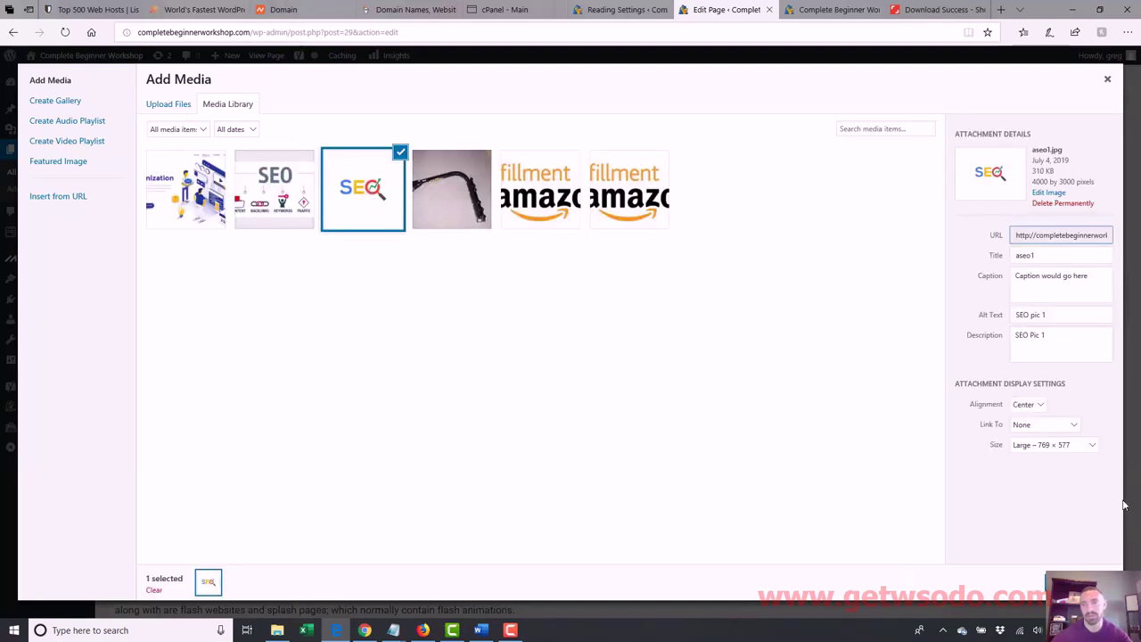
click(1042, 406)
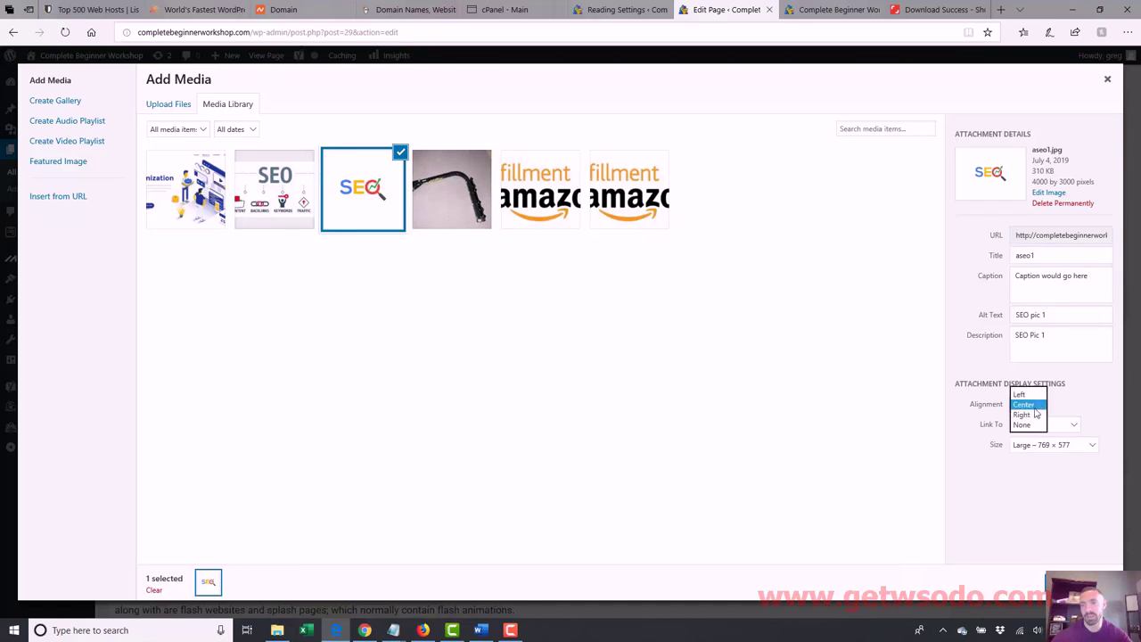
click(1036, 419)
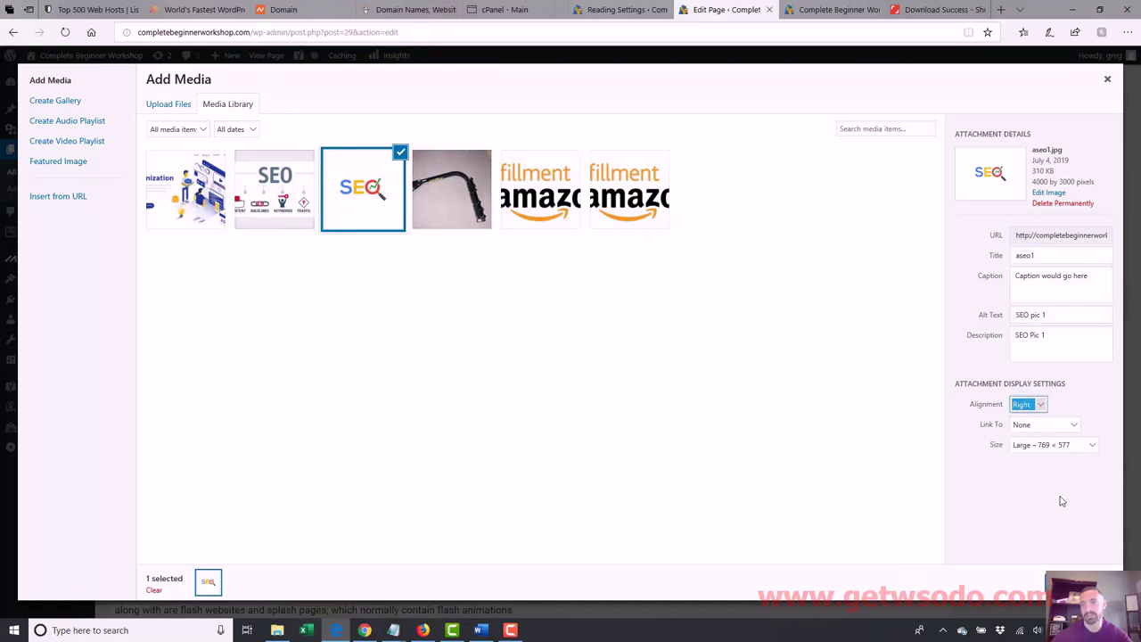
click(1066, 445)
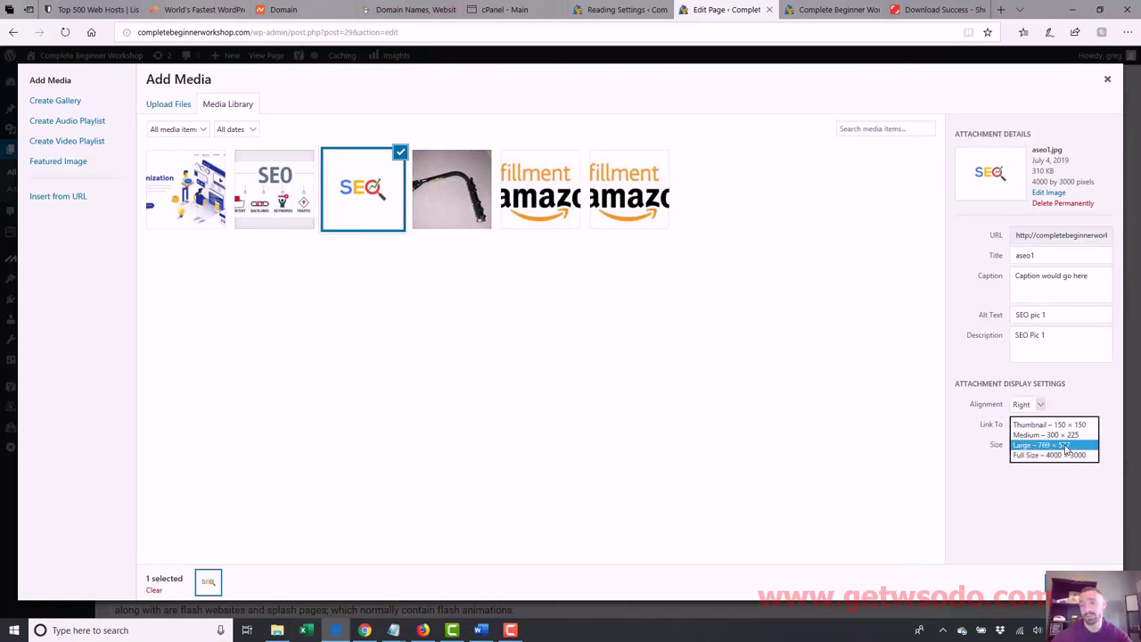
click(1061, 433)
click(1070, 581)
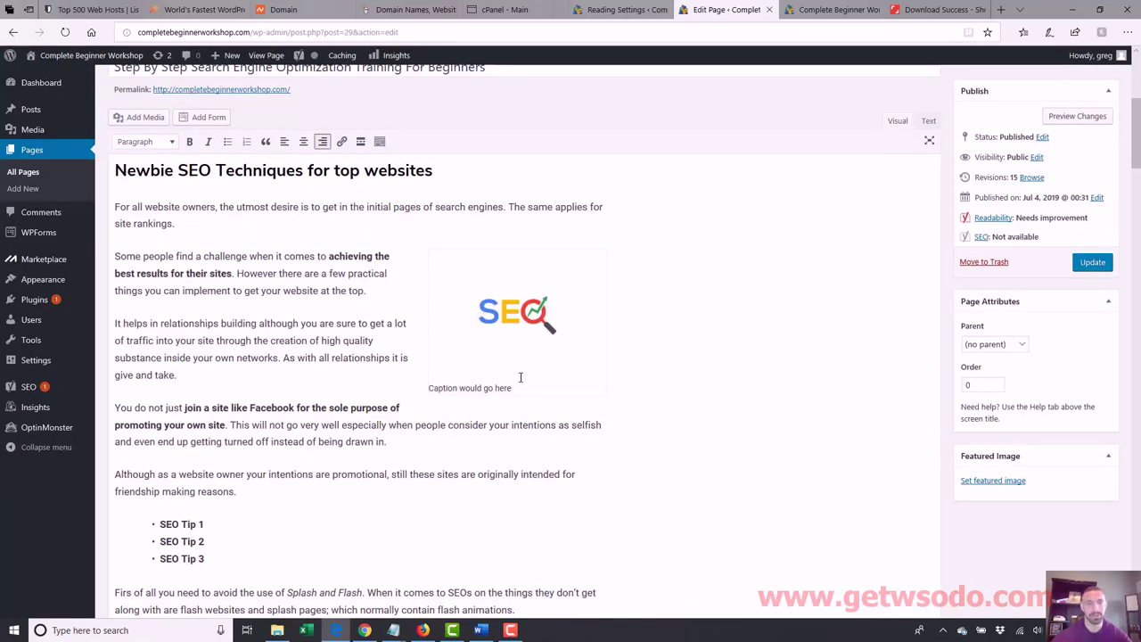
- Clear the caption of the SEO logo beside the "Some people find a challenge" paragraph
click(540, 347)
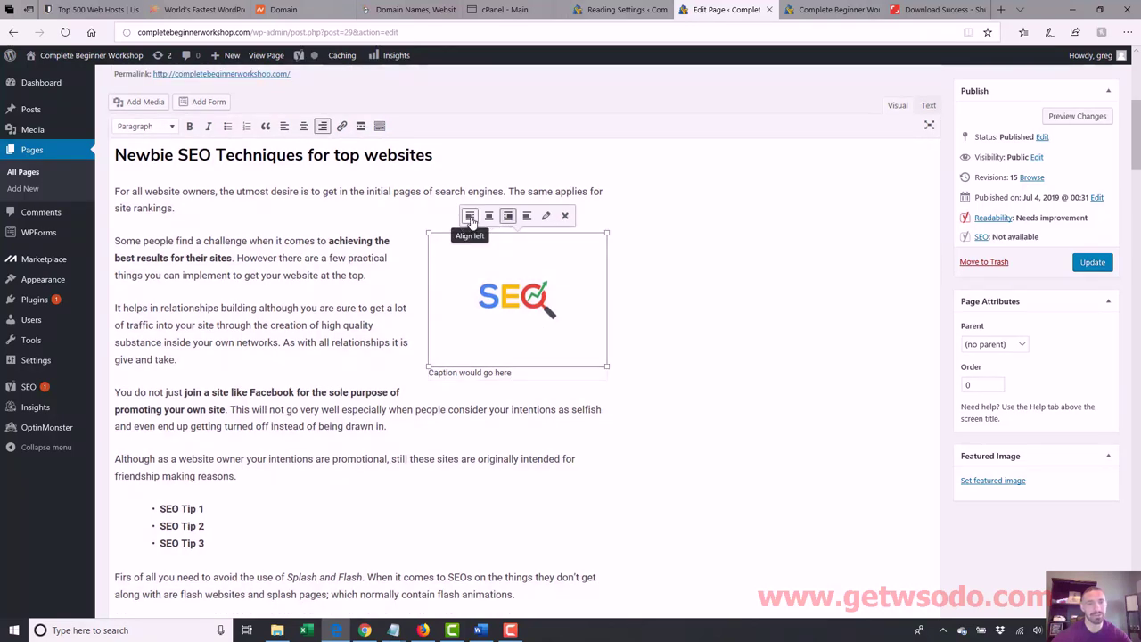
click(548, 216)
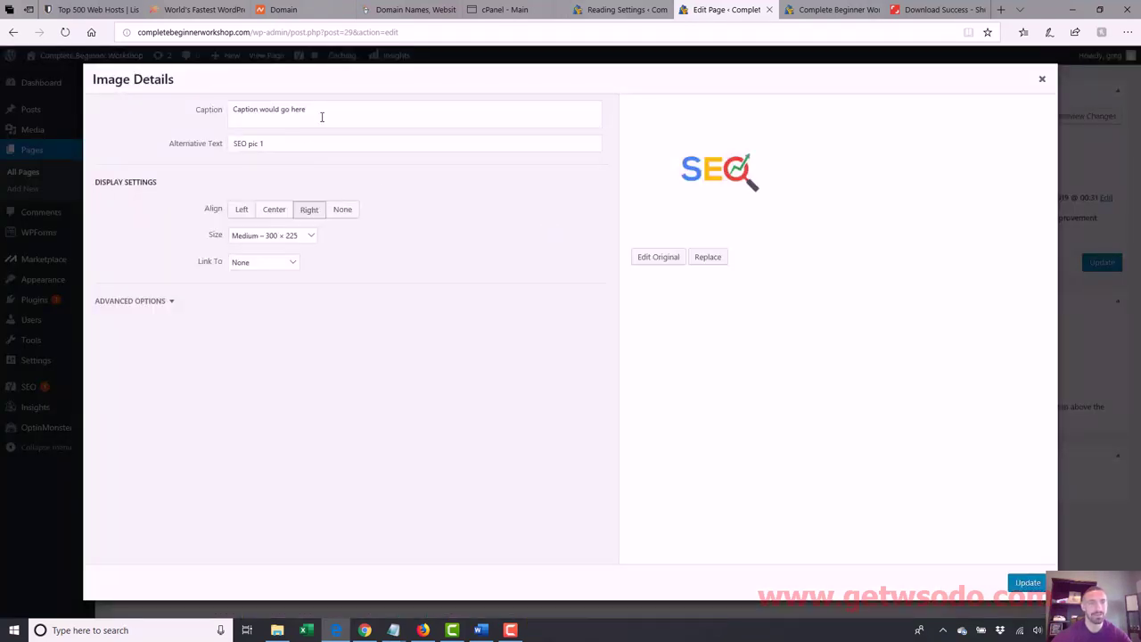
drag(322, 116, 153, 98)
key(BackSpace)
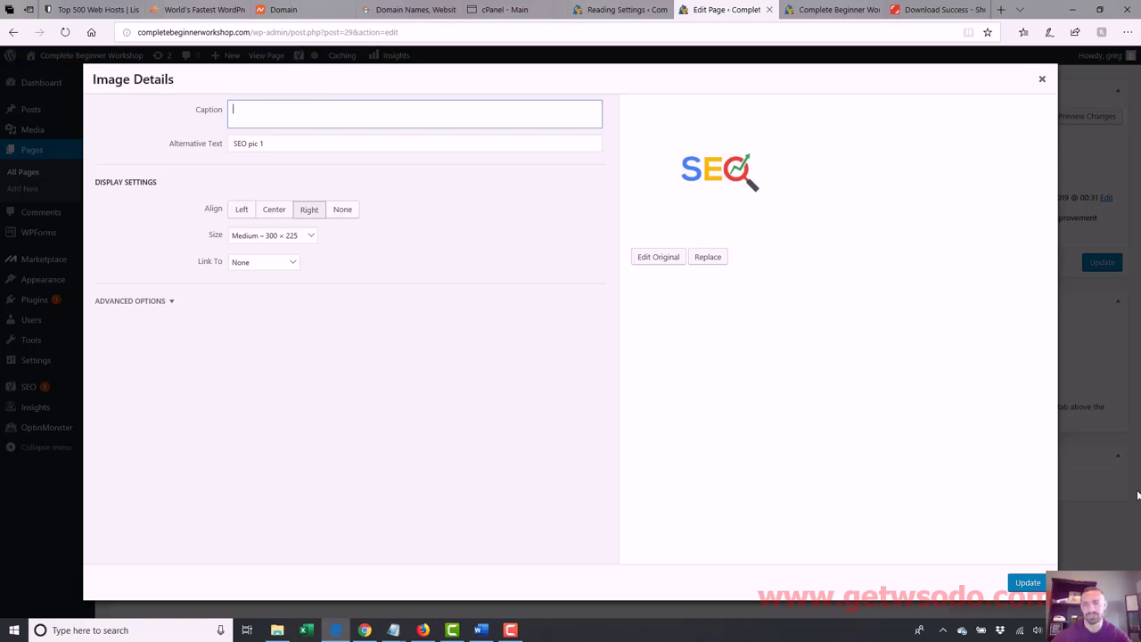
click(1029, 586)
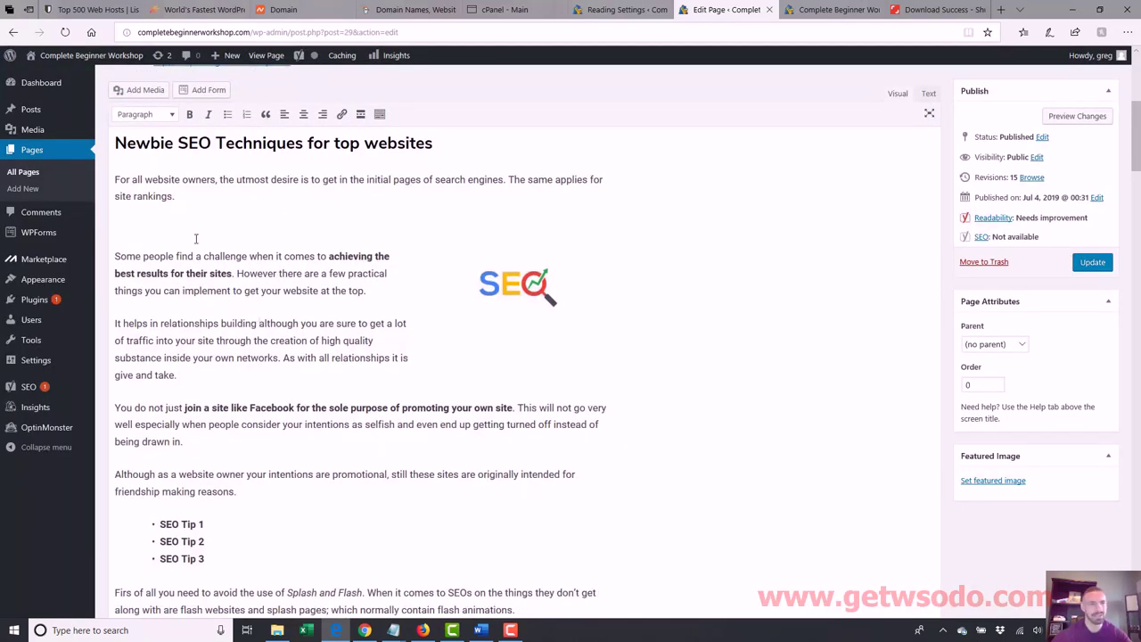
- Update the page and check the SEO logo's placement and spacing on the live homepage
click(1093, 262)
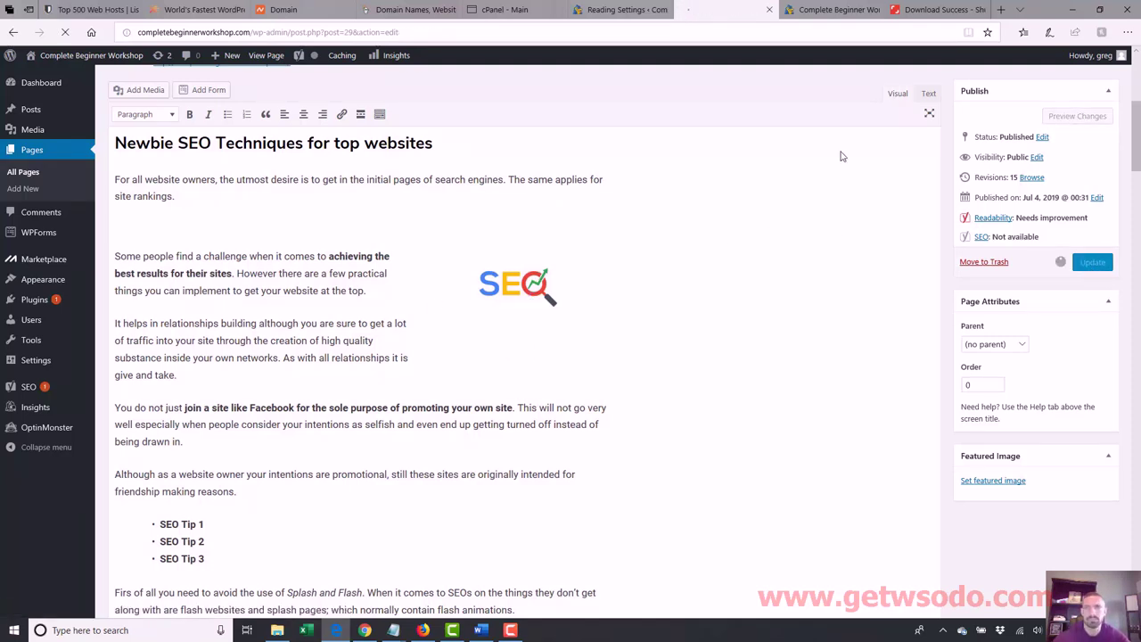
click(839, 10)
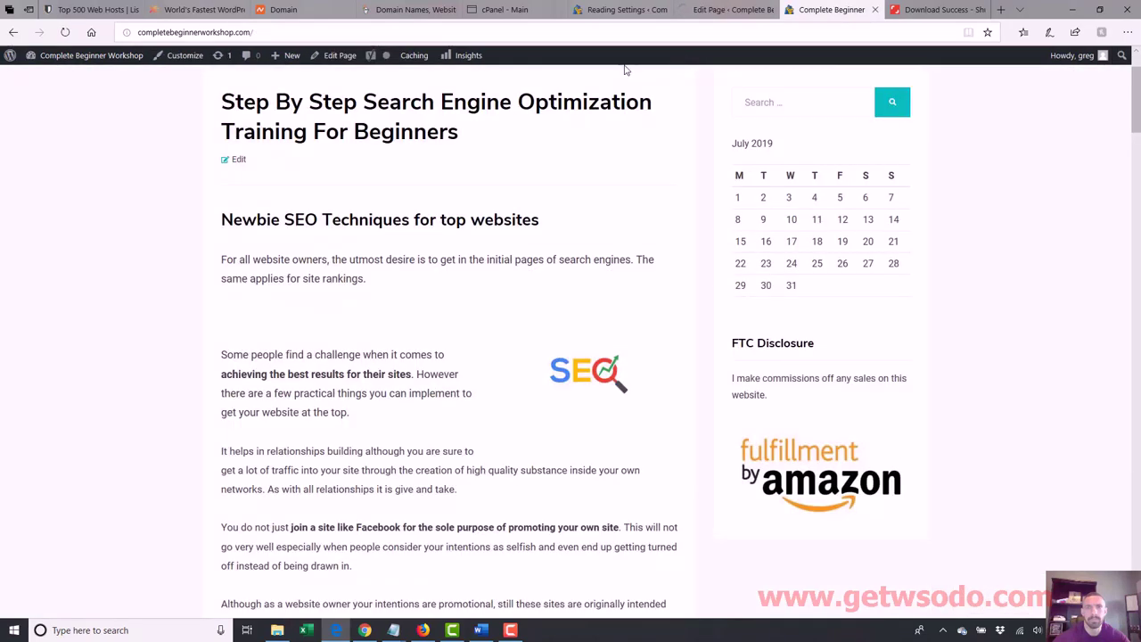
click(727, 9)
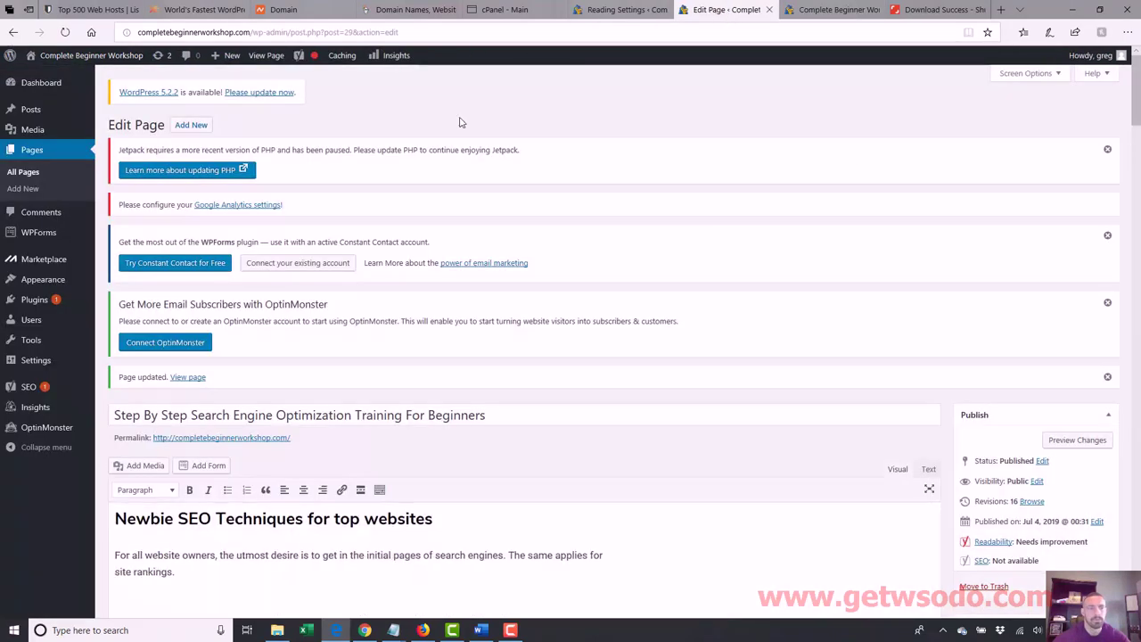
- Delete the SEO logo and the blank lines above the "Some people find a challenge" paragraph
drag(1137, 89, 1138, 143)
click(545, 222)
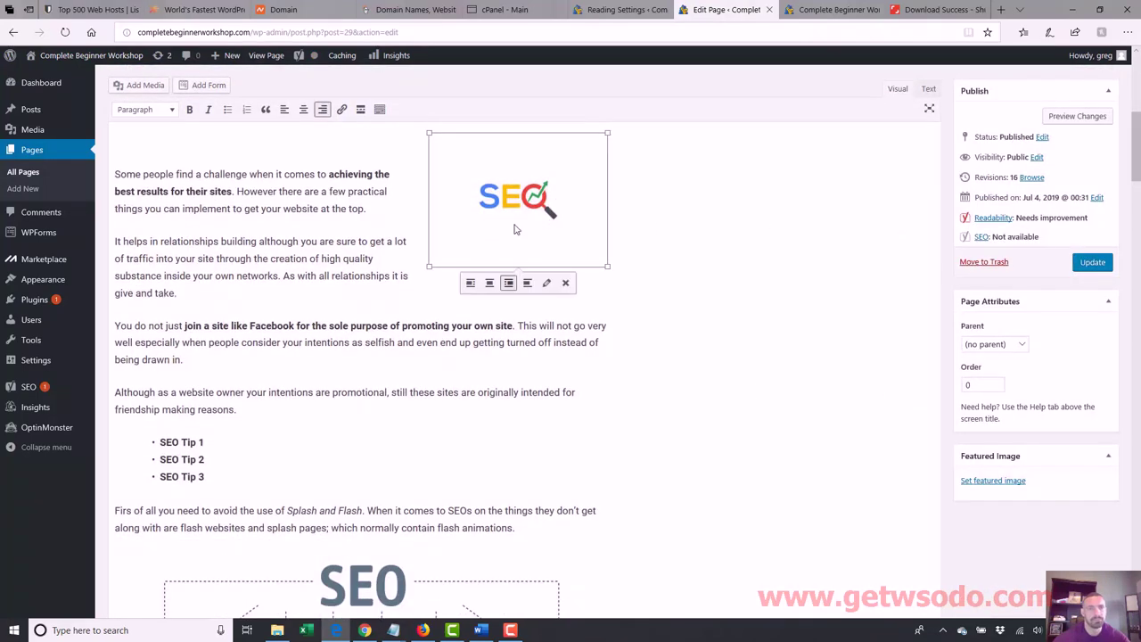
key(Delete)
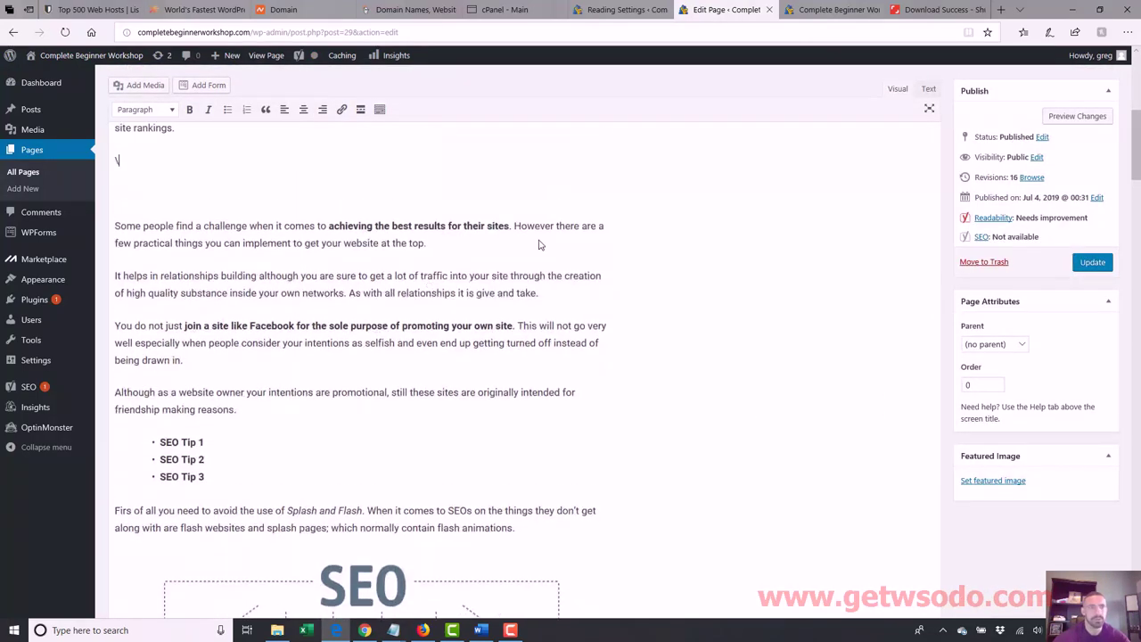
key(BackSpace)
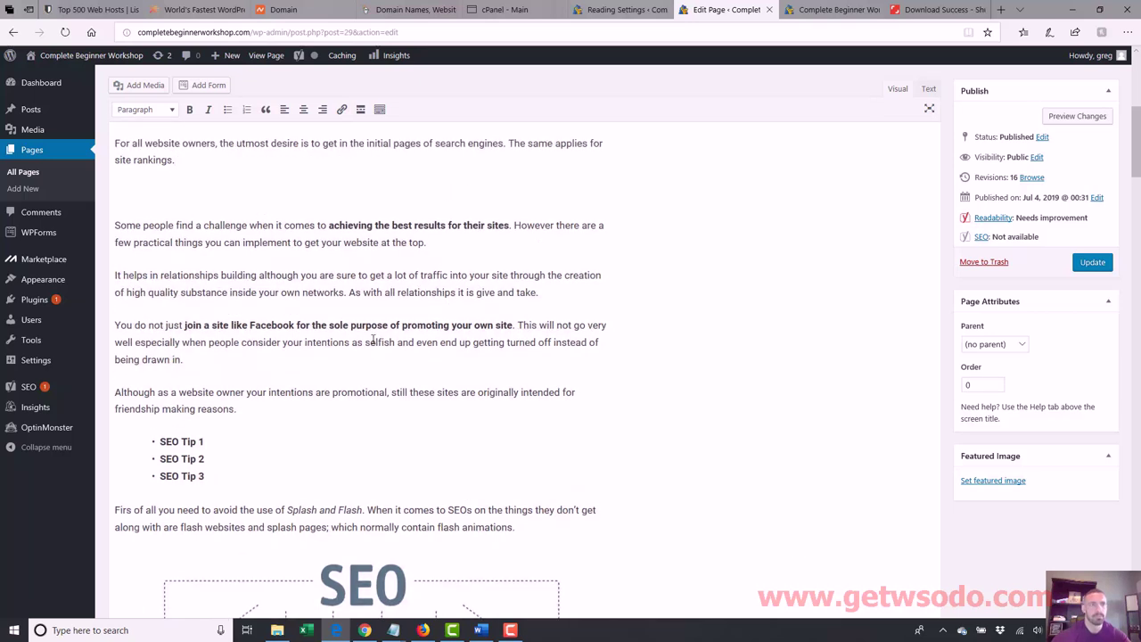
key(Delete)
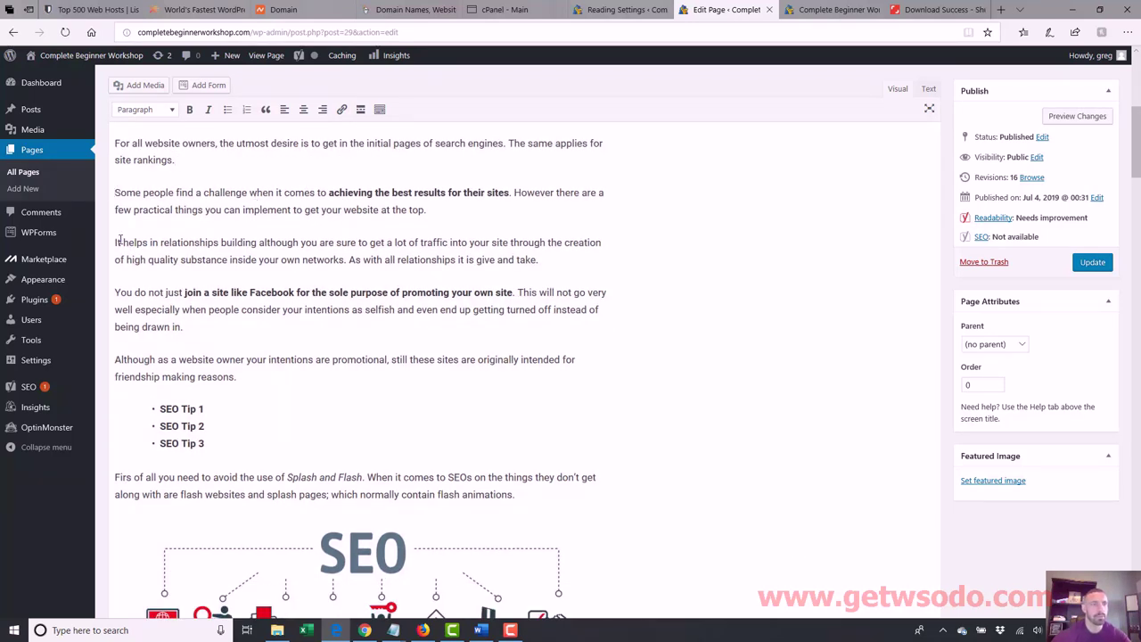
- Insert the SEO logo aseo1 above the "It helps in relationships building" paragraph, right-aligned at Medium – 300 × 225
click(144, 85)
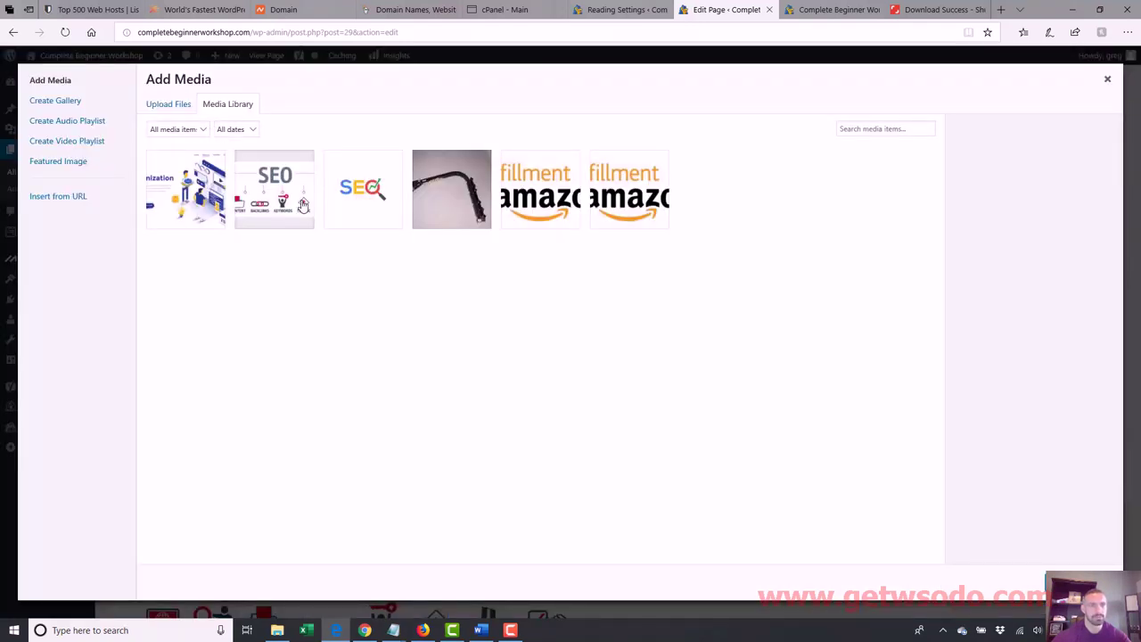
click(355, 193)
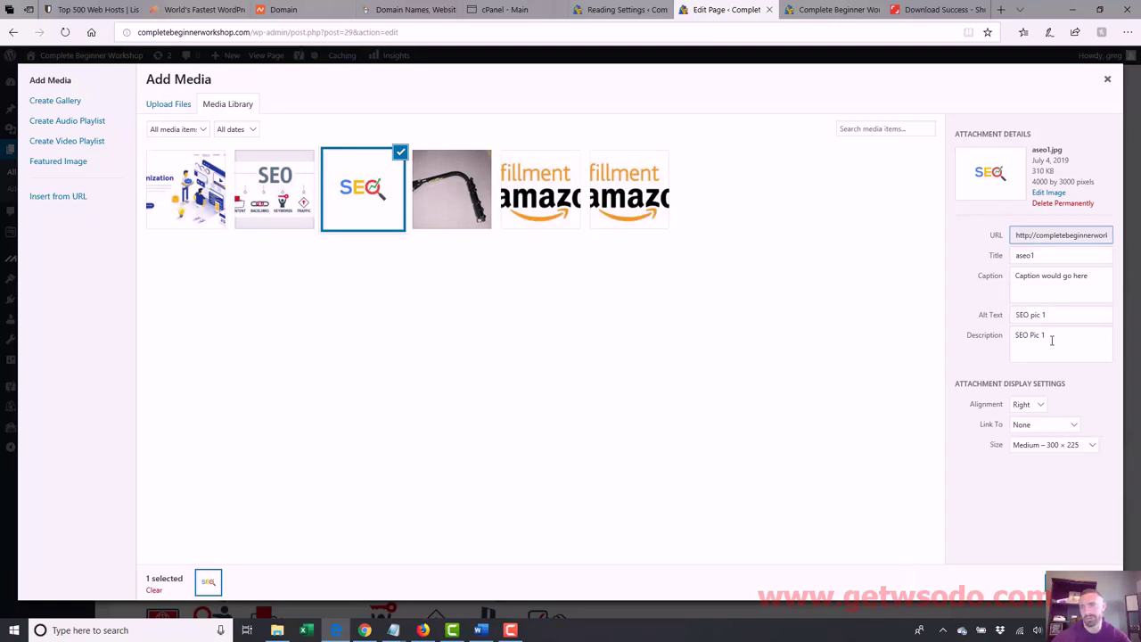
key(Escape)
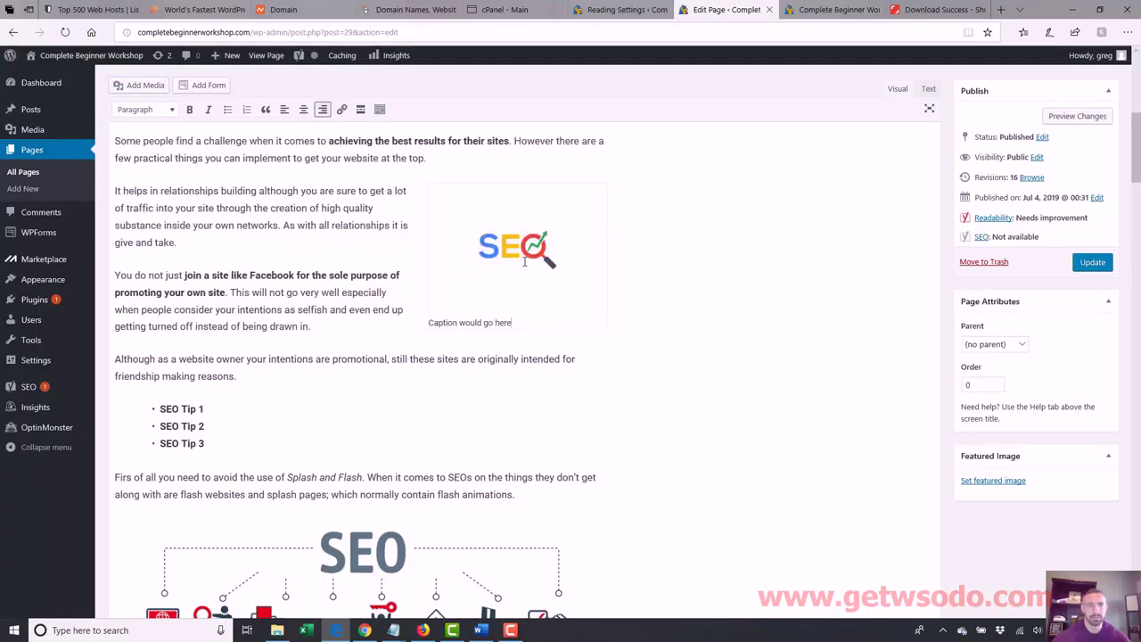
- Remove the caption from the SEO logo beside the "It helps in relationships building" paragraph
click(522, 265)
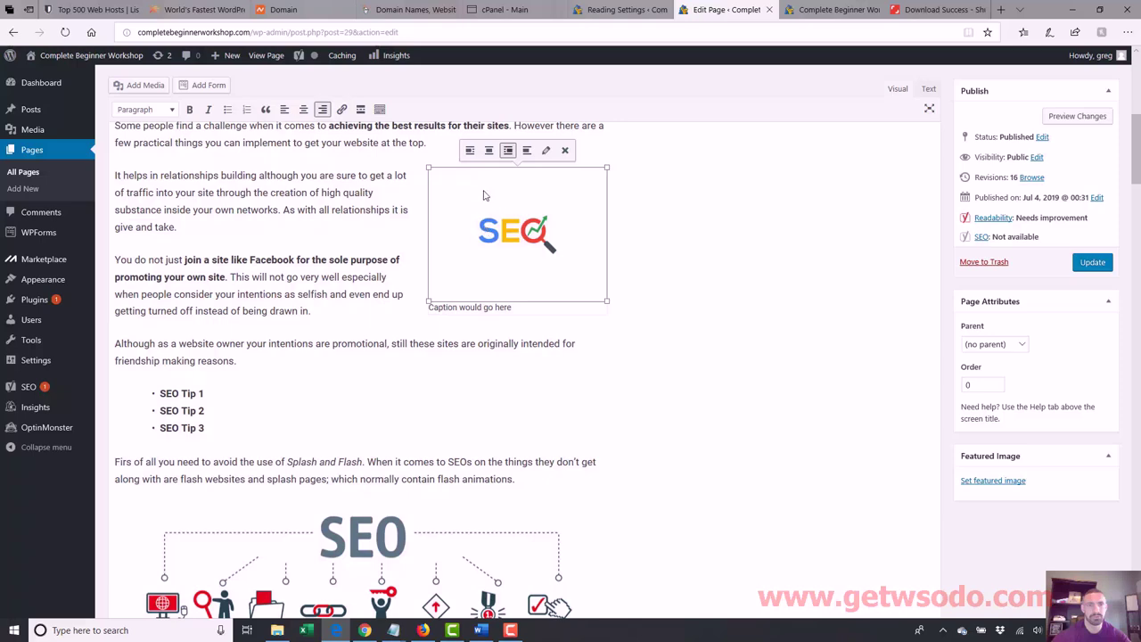
click(547, 151)
triple_click(380, 122)
key(BackSpace)
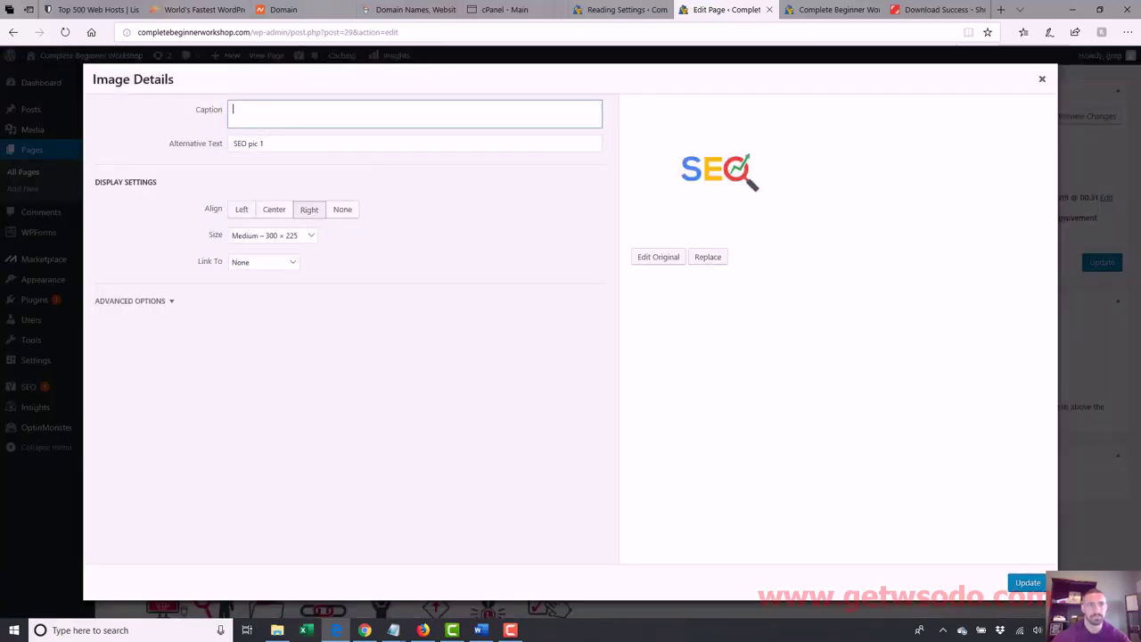
click(1032, 584)
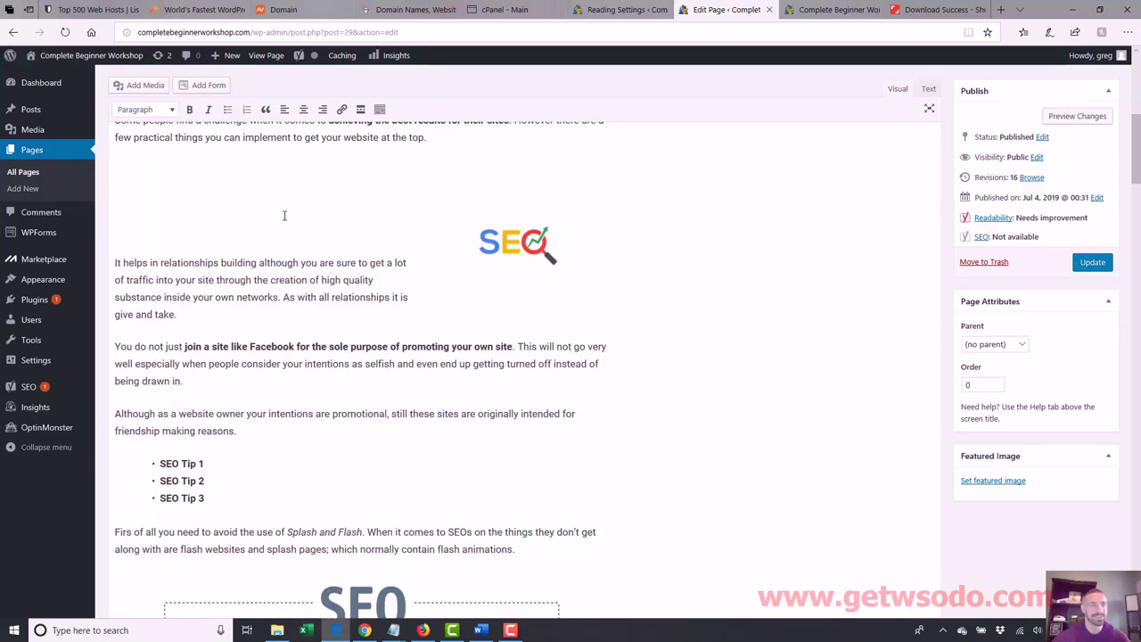
- Delete the blank lines above the "It helps in relationships building" paragraph and update the page
key(BackSpace)
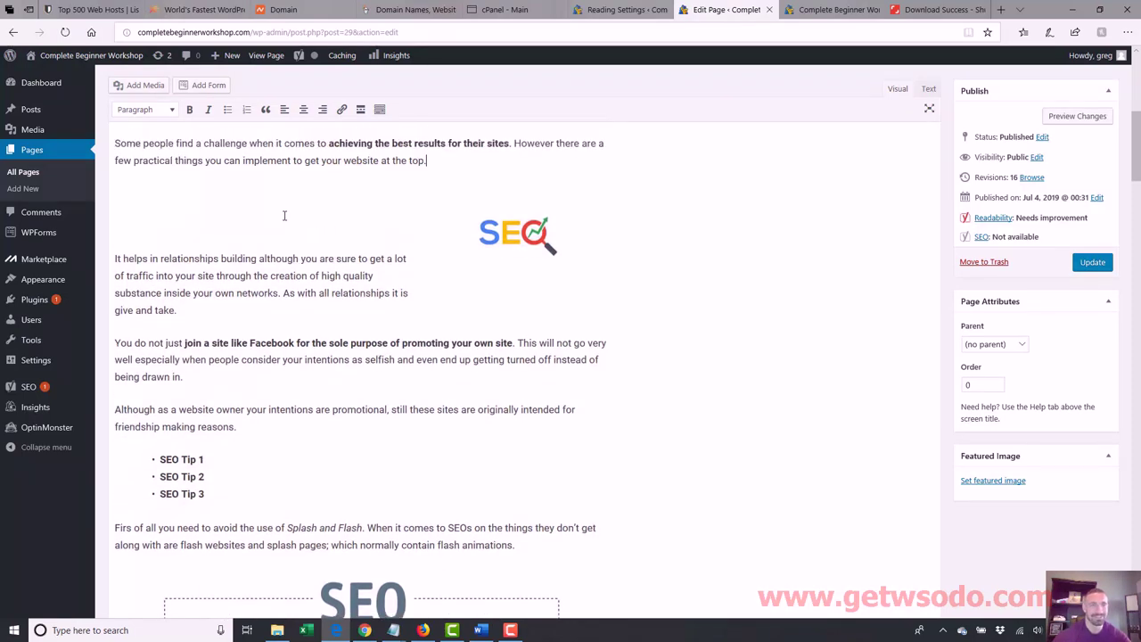
scroll(260, 210, down, 3)
click(1093, 262)
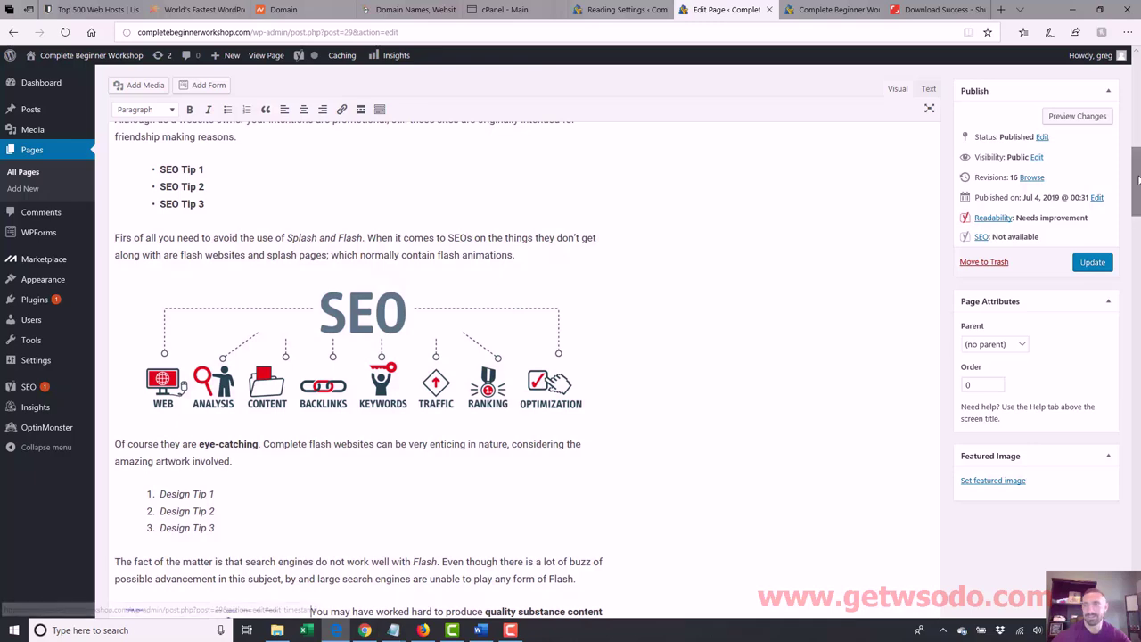
scroll(277, 380, down, 5)
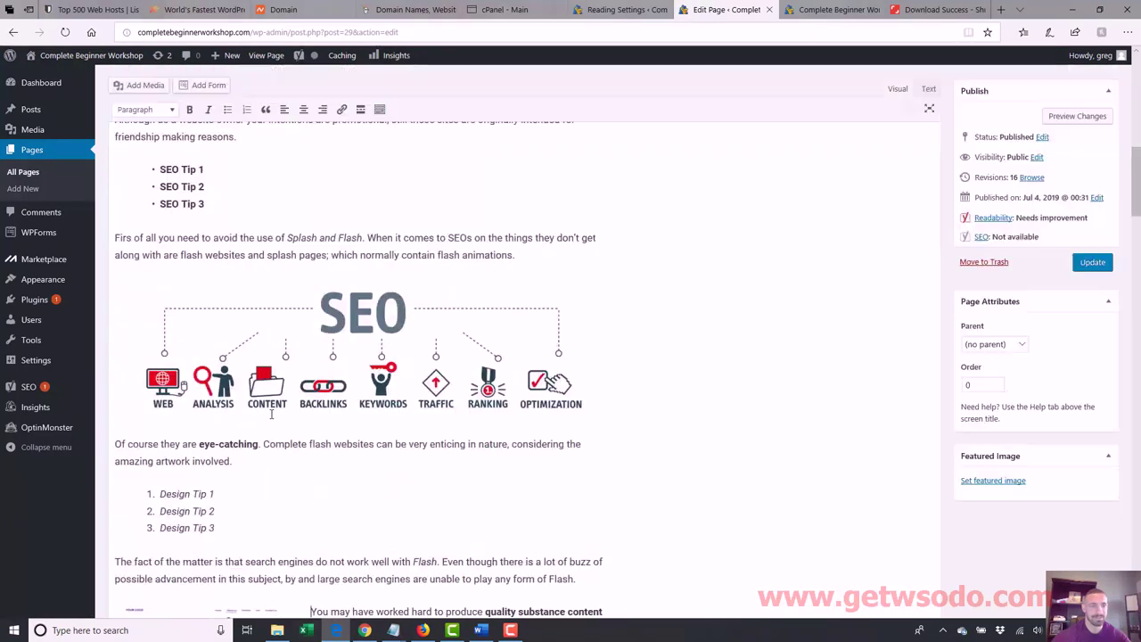
scroll(1039, 154, up, 3)
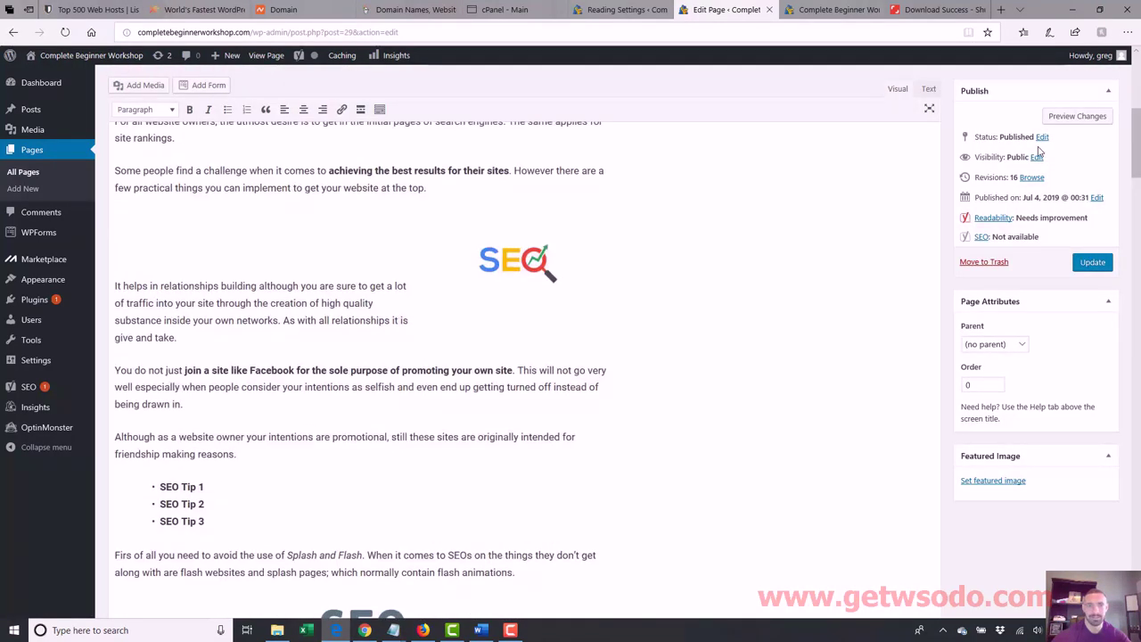
scroll(366, 230, down, 1)
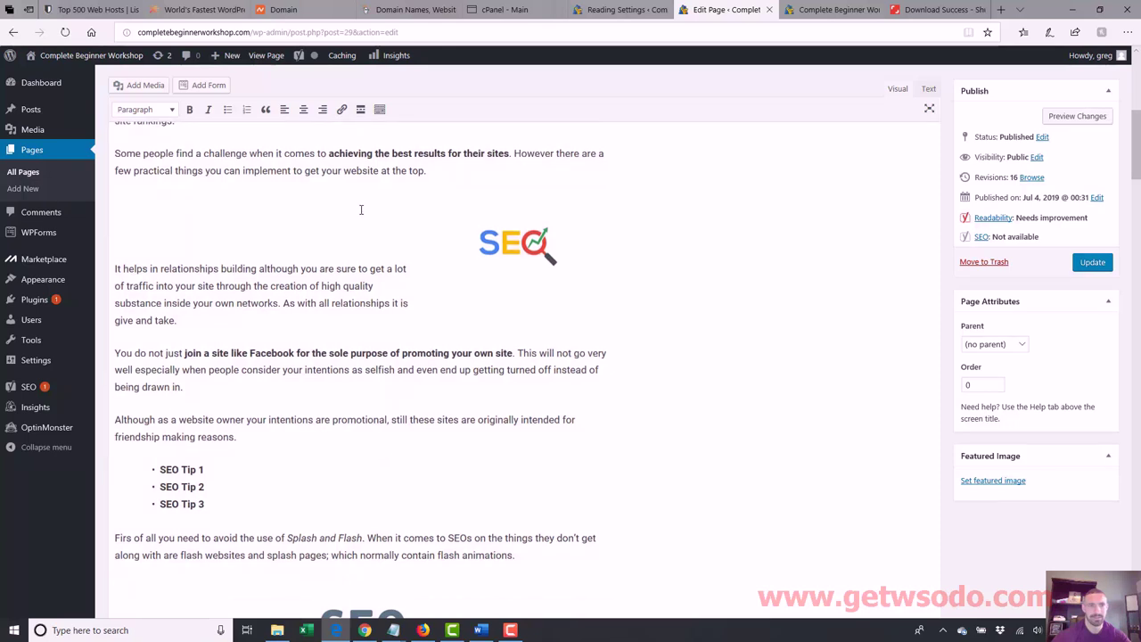
key(BackSpace)
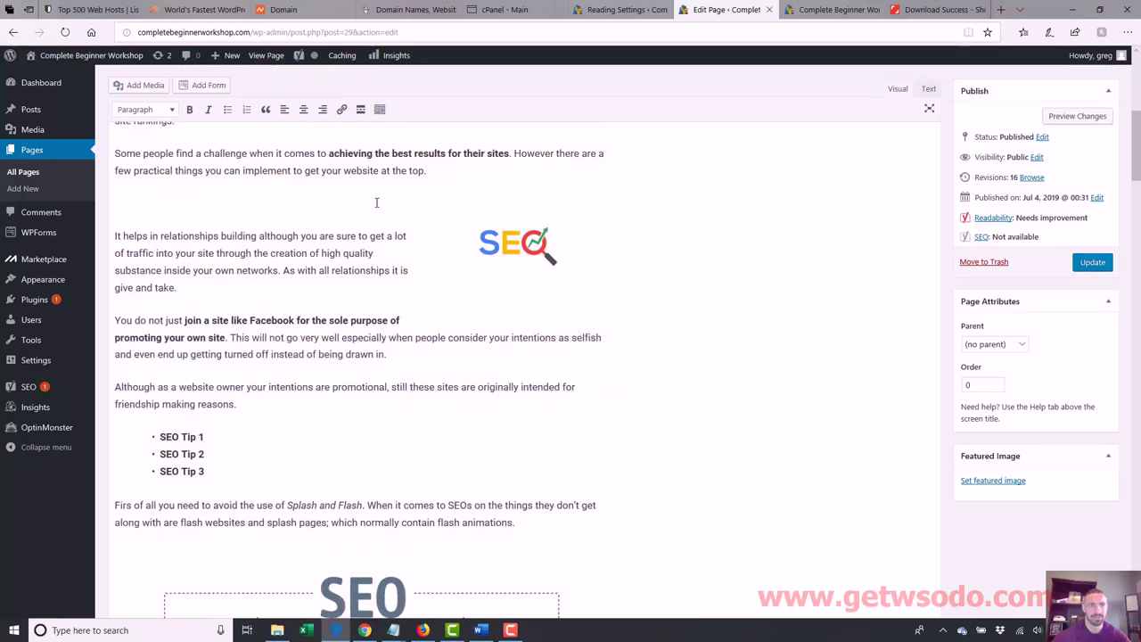
key(BackSpace)
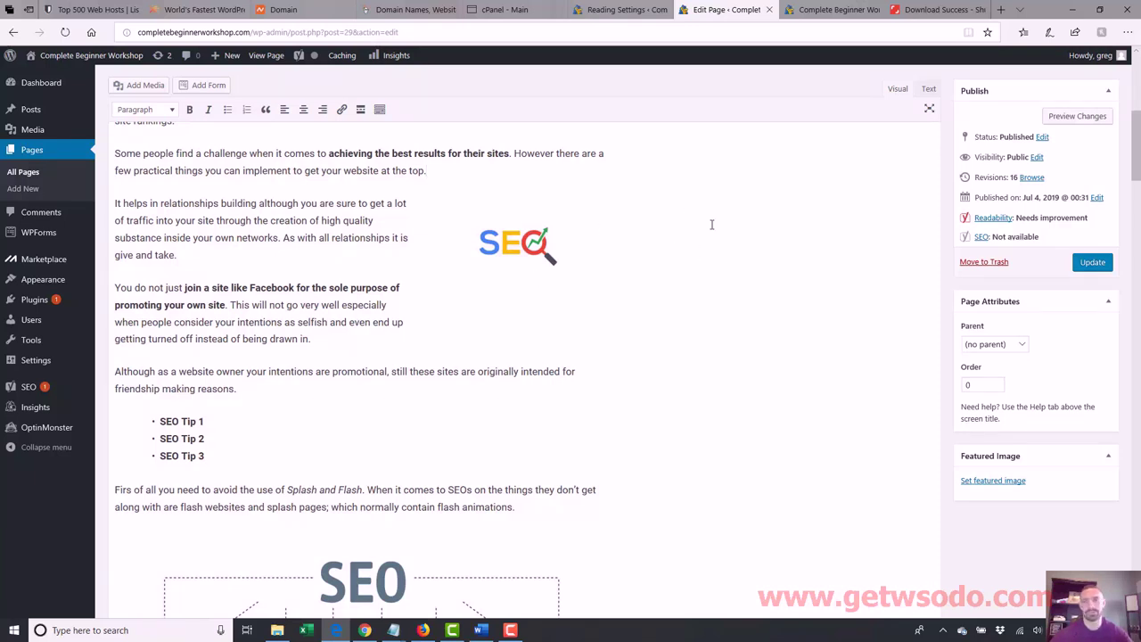
click(1091, 264)
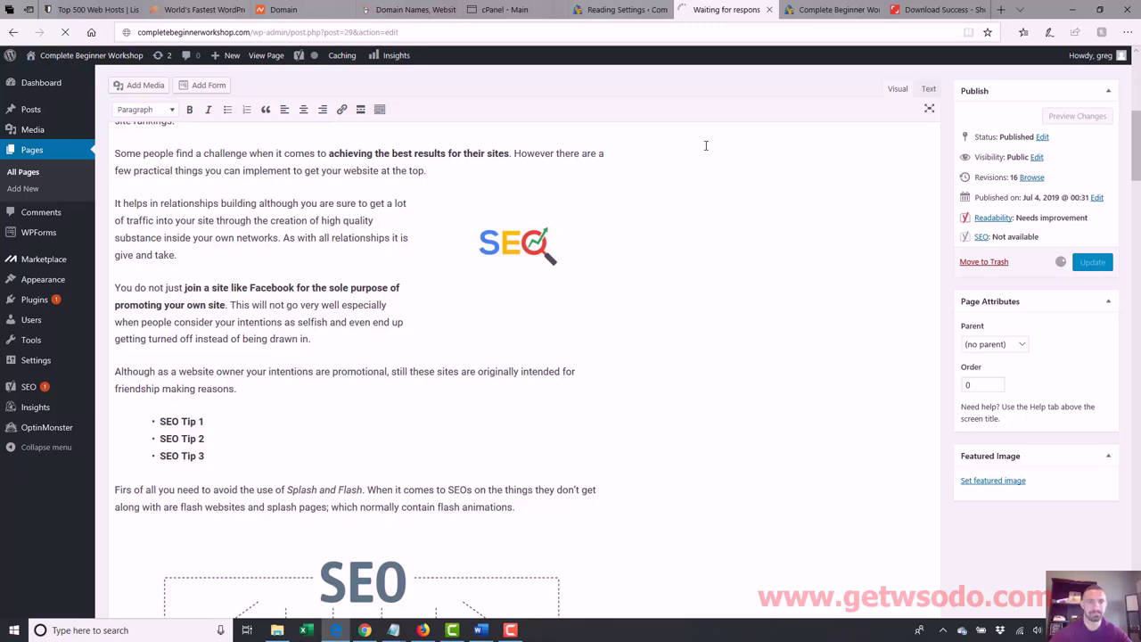
- Review the logo placement and article layout on the live homepage, and return to the article in the page editor
click(838, 11)
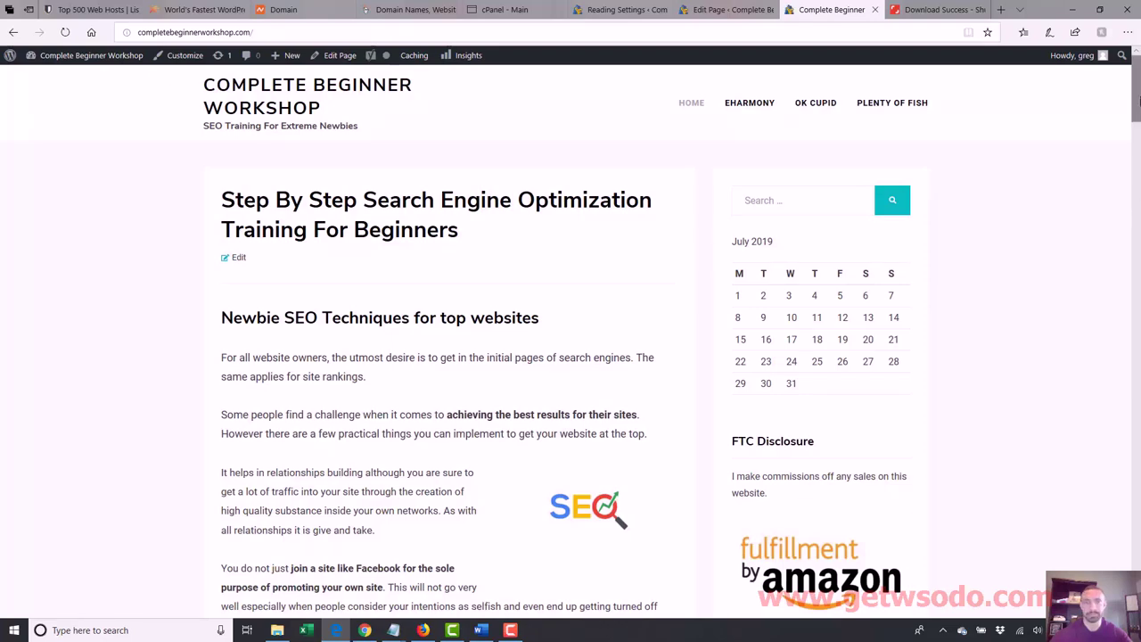
scroll(1138, 167, down, 5)
scroll(571, 339, down, 5)
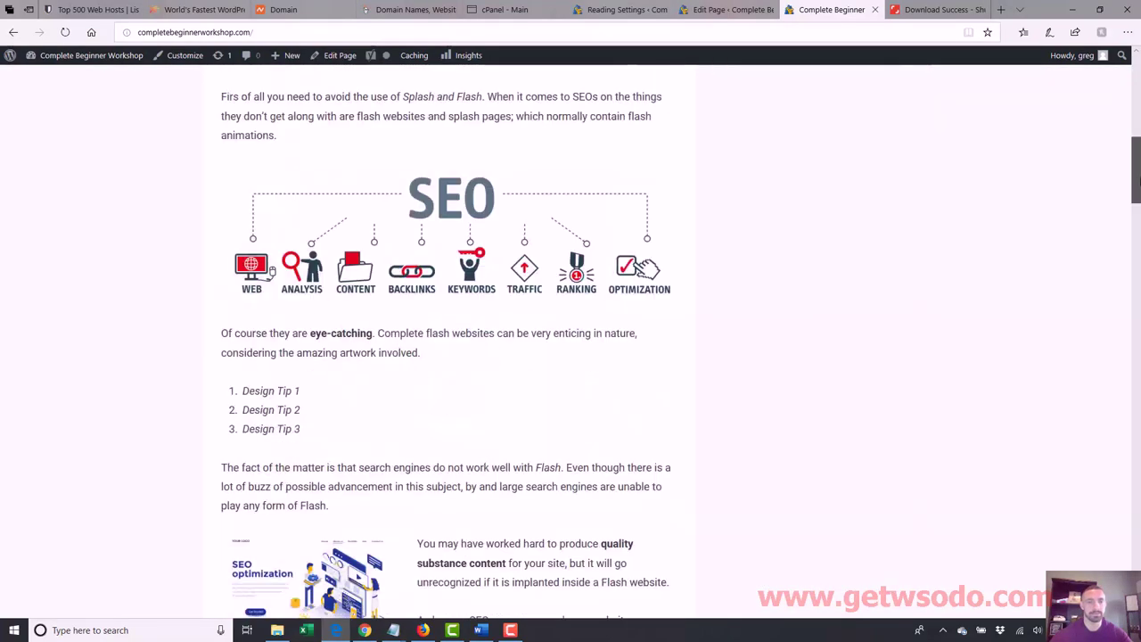
scroll(570, 339, up, 10)
click(722, 10)
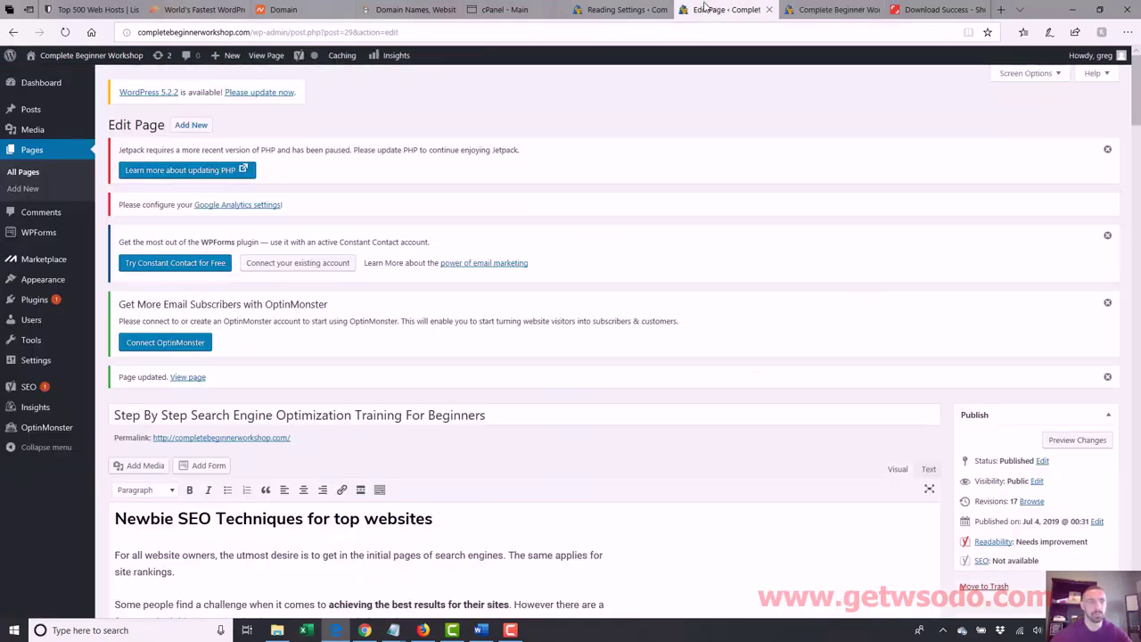
drag(1137, 129, 1137, 168)
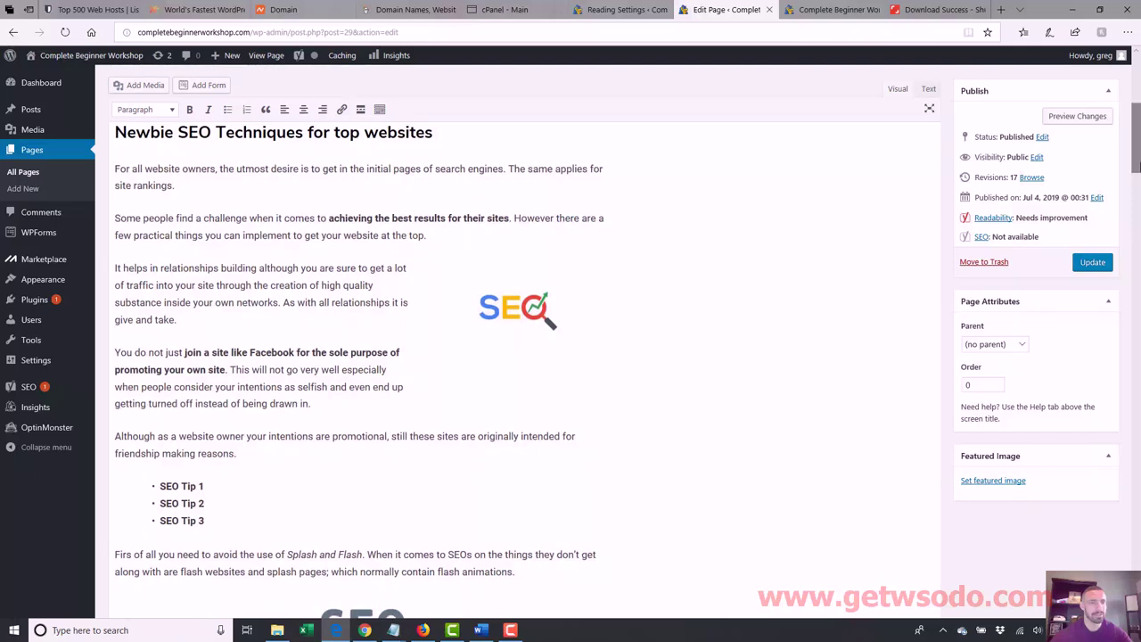
- Load facebook.com in a new browser tab and copy its full web address
click(295, 352)
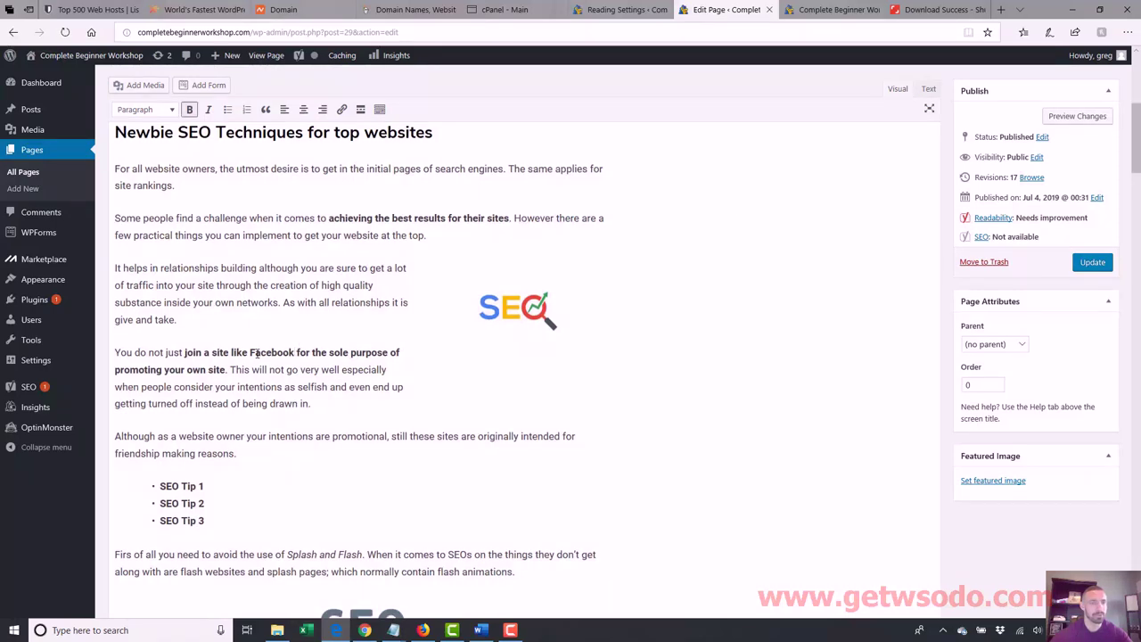
key(ctrl+t)
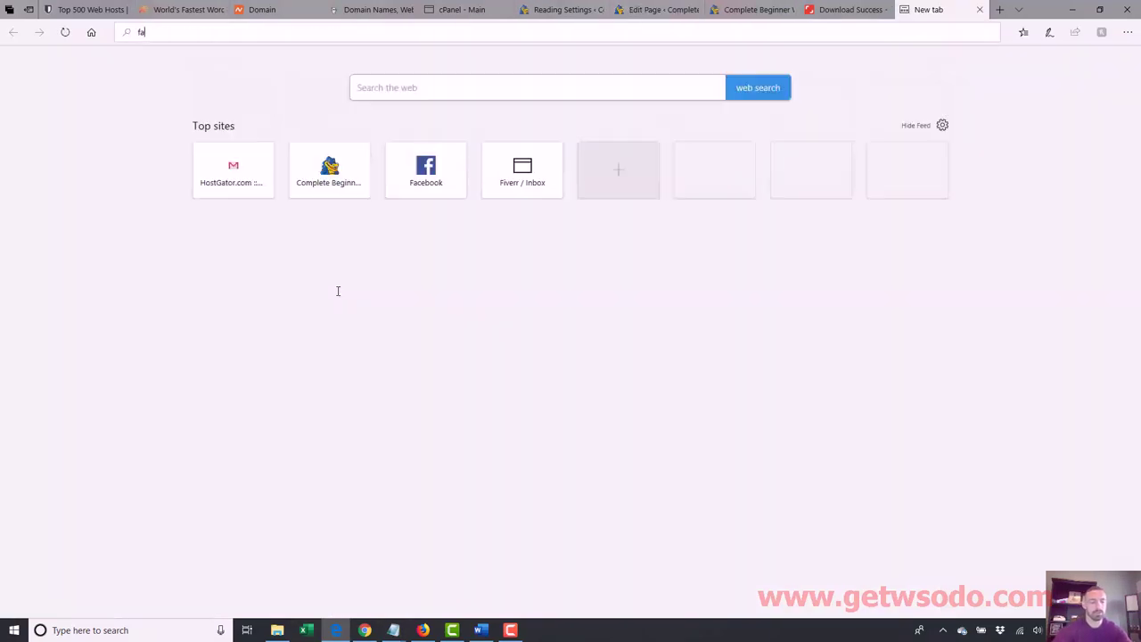
text(facebook.)
key(Return)
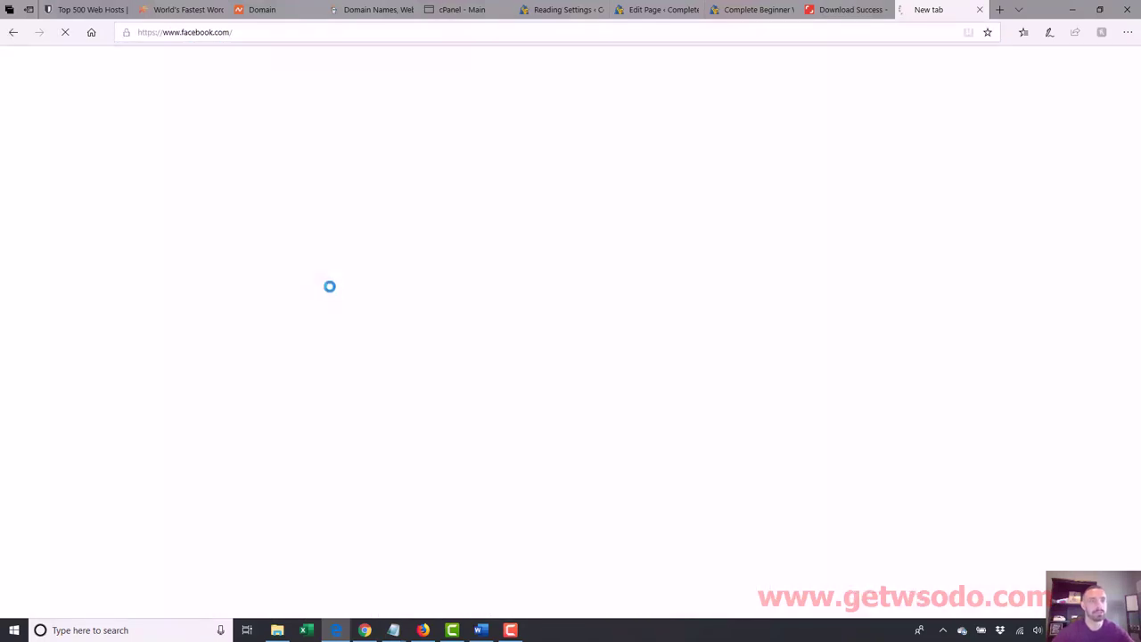
click(265, 30)
key(ctrl+c)
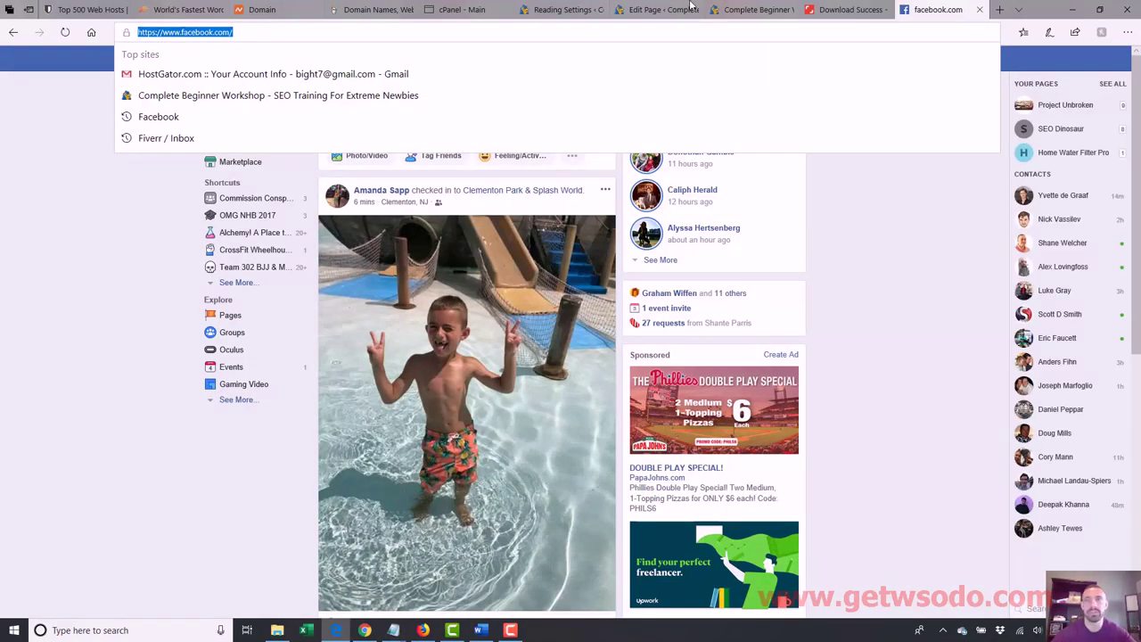
click(758, 9)
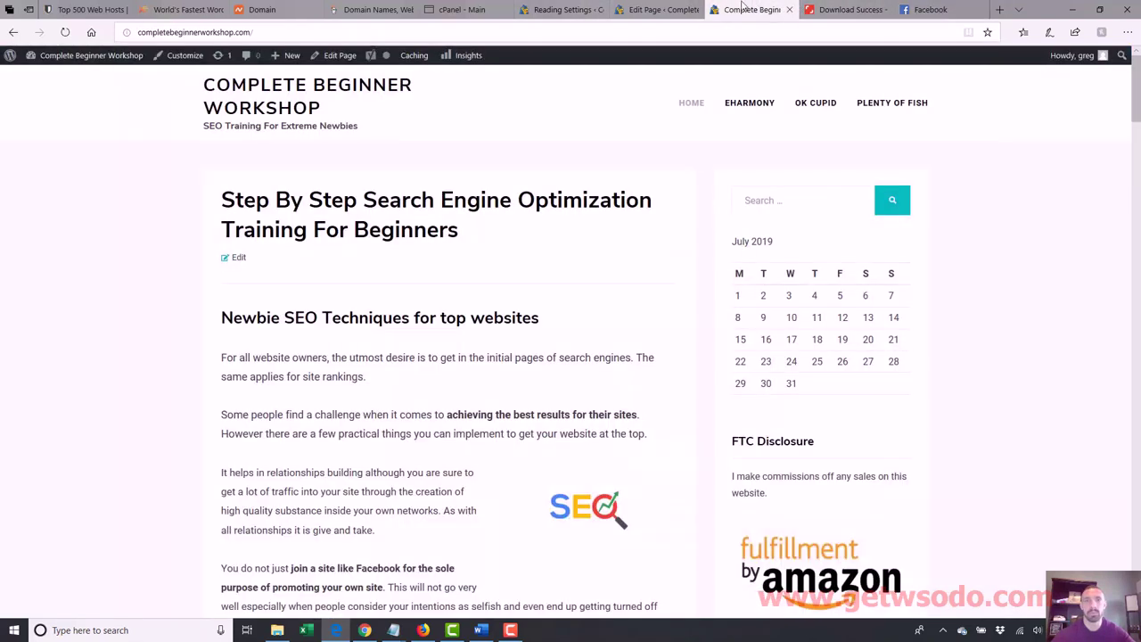
click(662, 10)
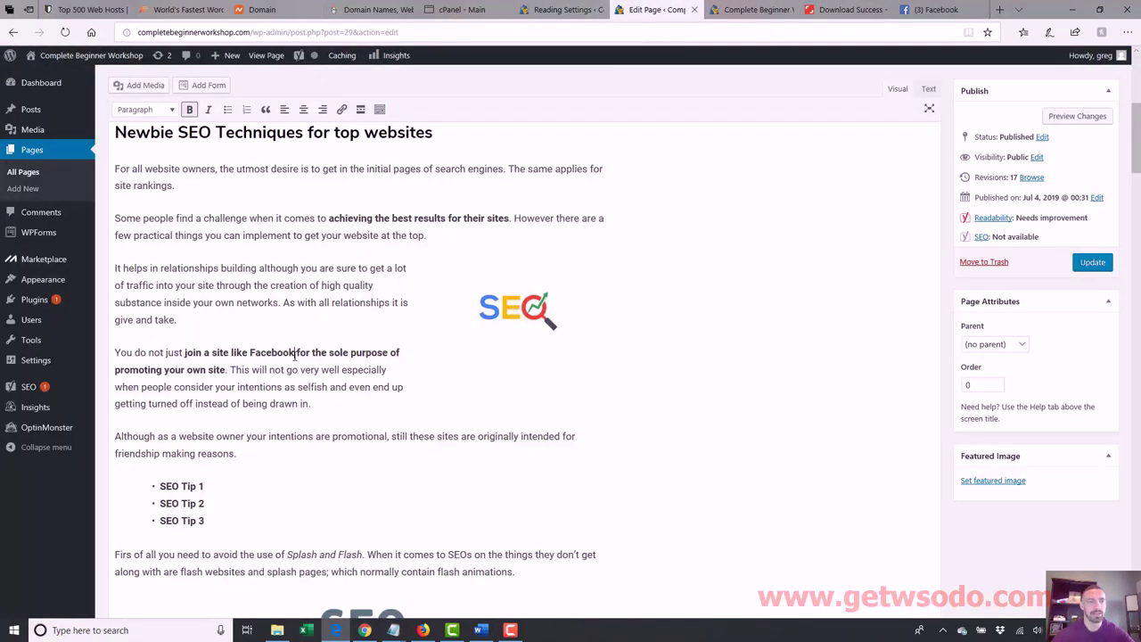
drag(295, 355, 252, 354)
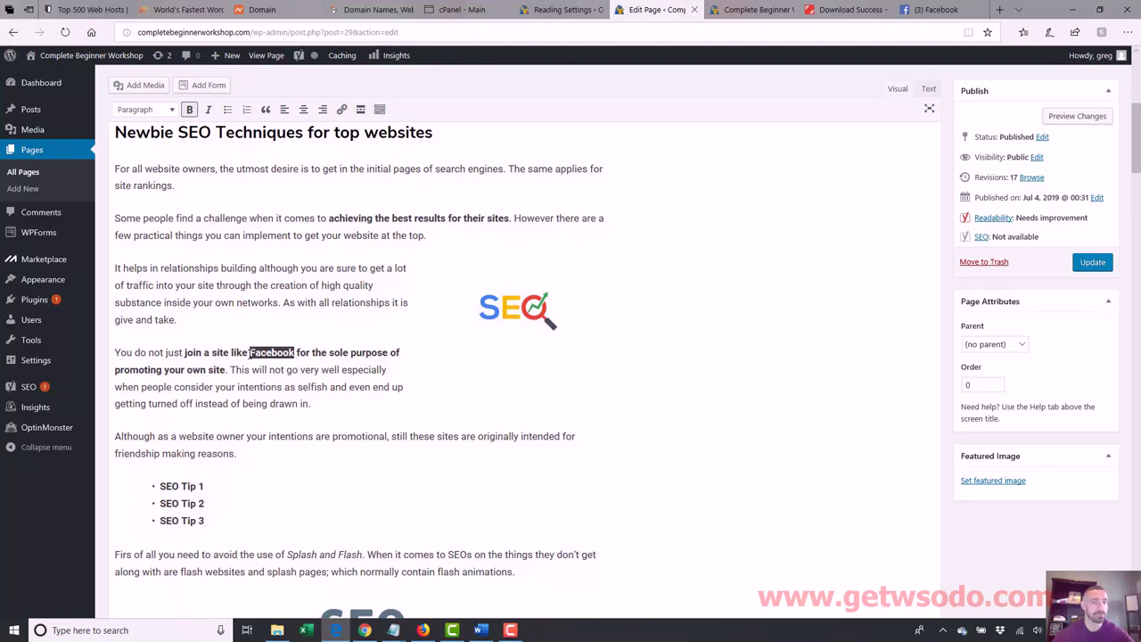
click(340, 109)
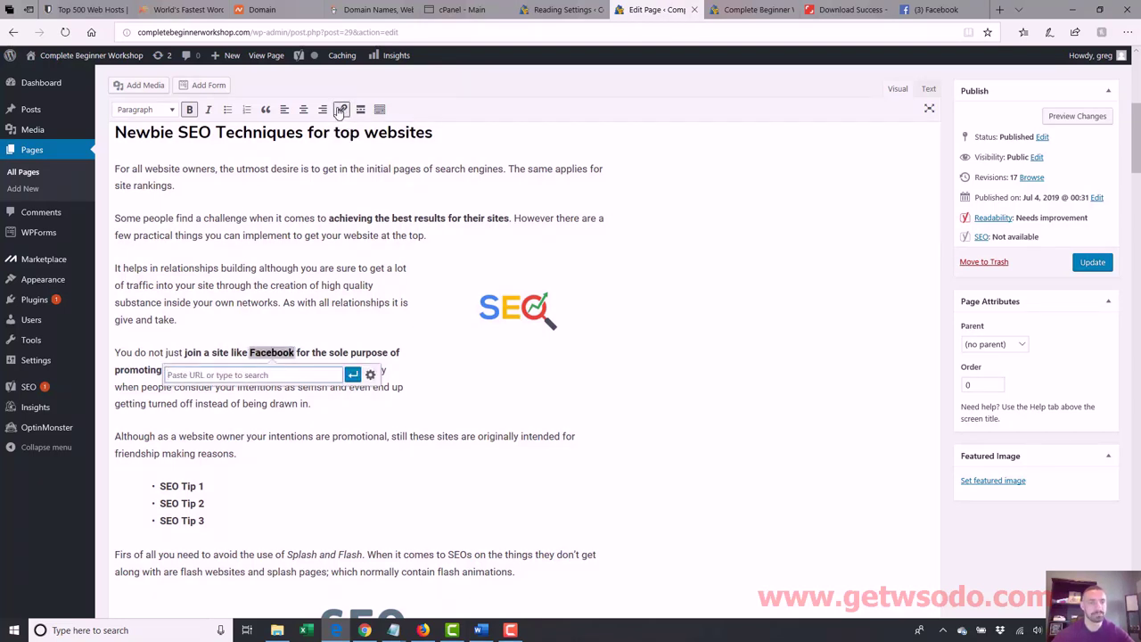
key(ctrl+v)
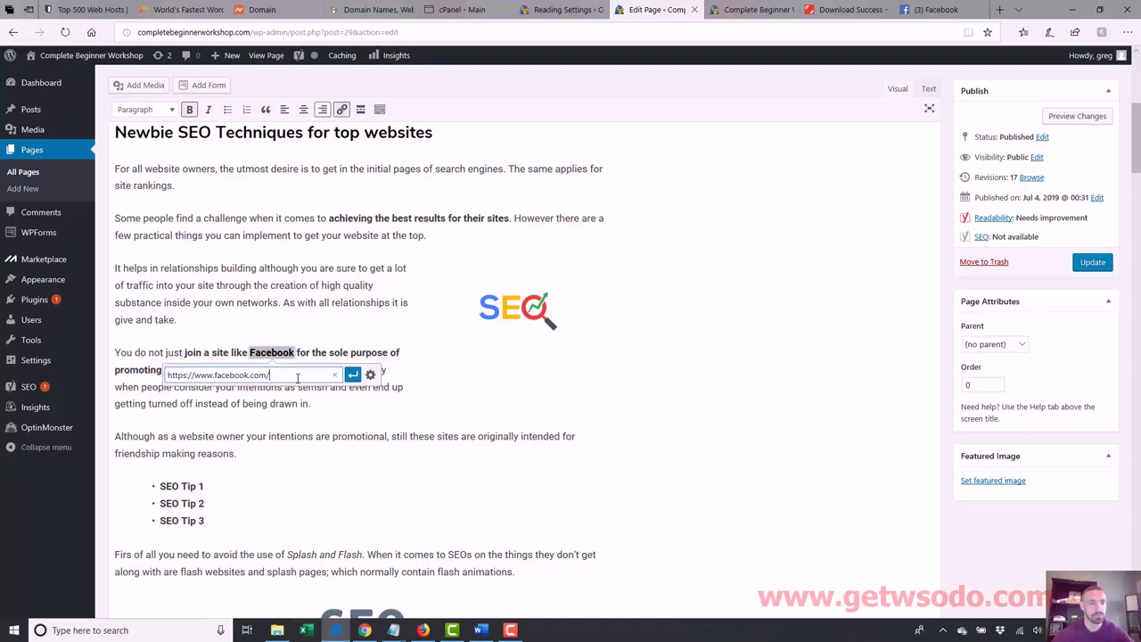
click(354, 376)
click(319, 304)
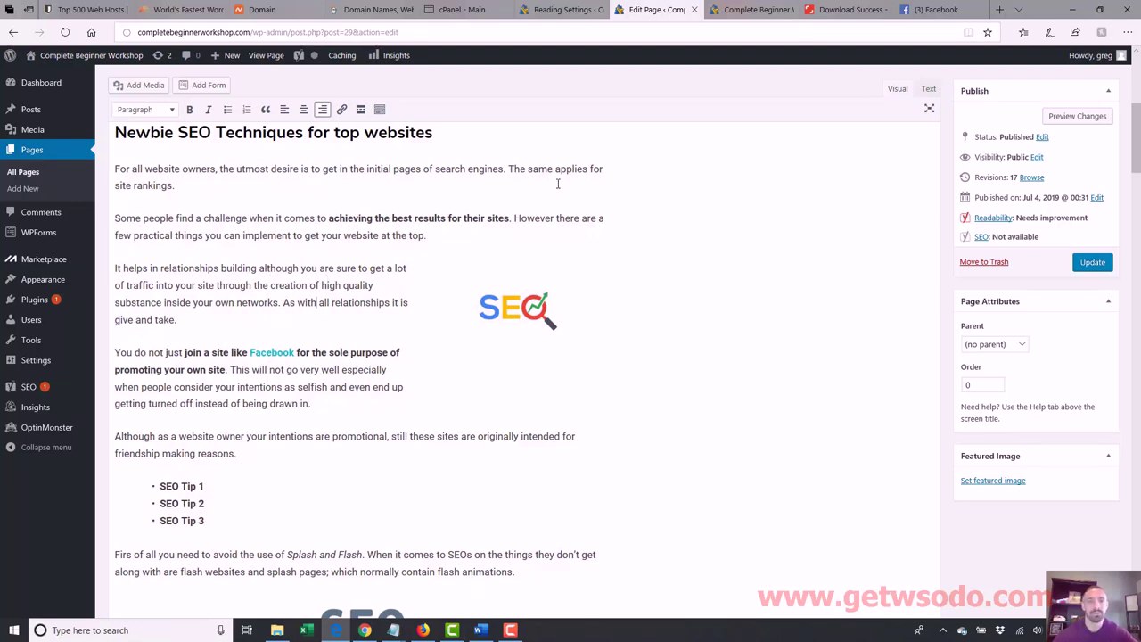
- Select "search engines" in the article's first paragraph, then load google.com in the Facebook tab and copy its full web address
drag(488, 170, 440, 175)
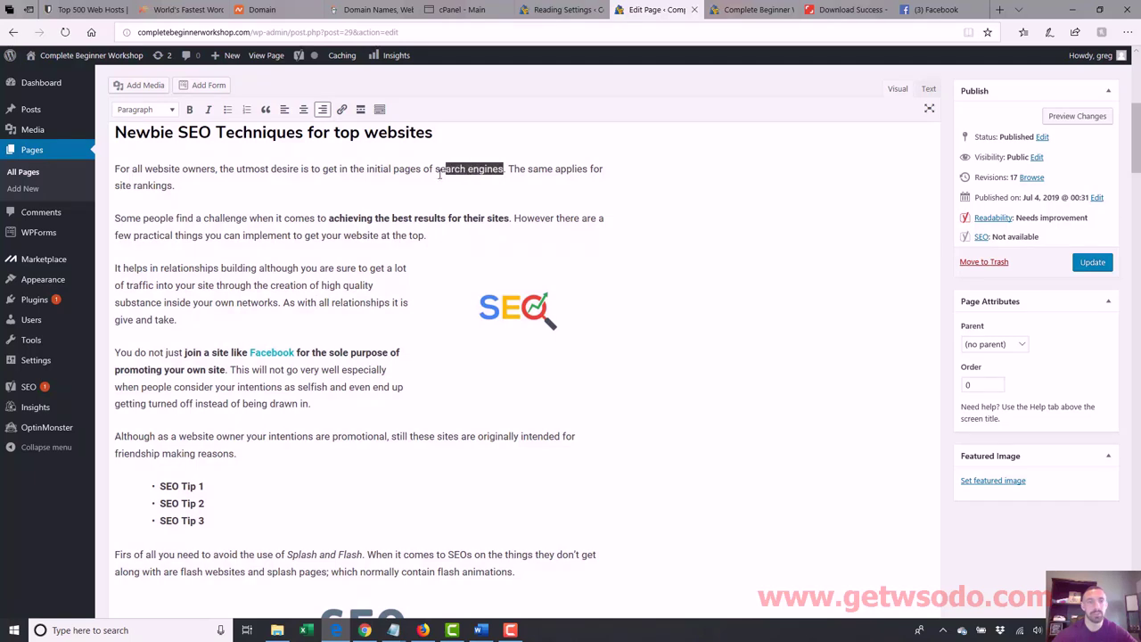
click(932, 10)
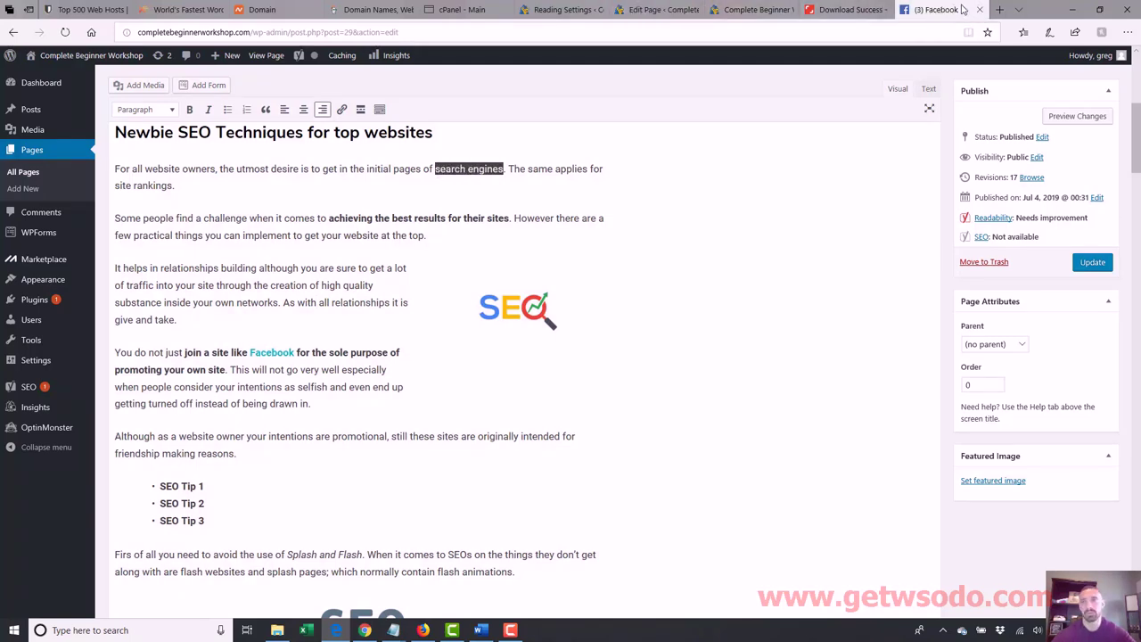
text(google.)
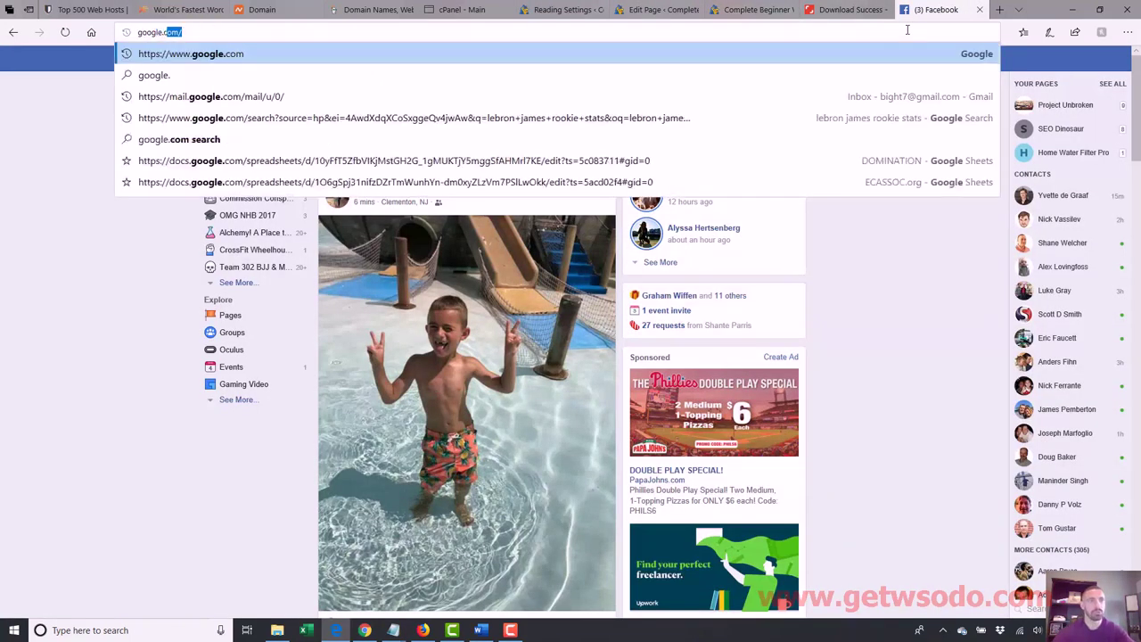
key(Return)
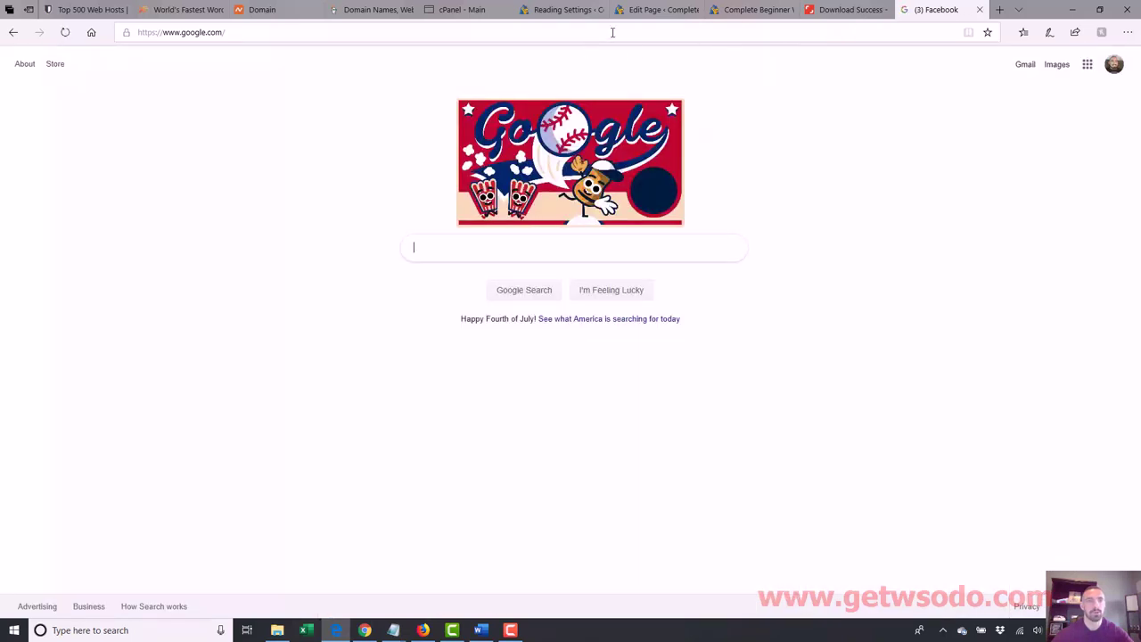
click(613, 33)
click(613, 32)
key(ctrl+c)
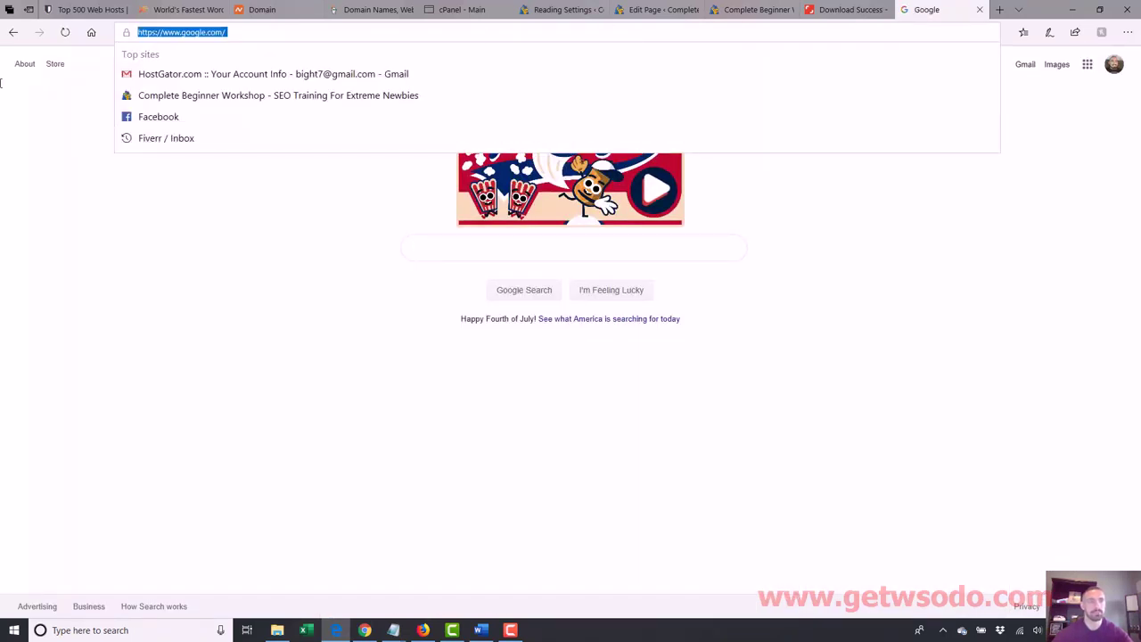
click(655, 9)
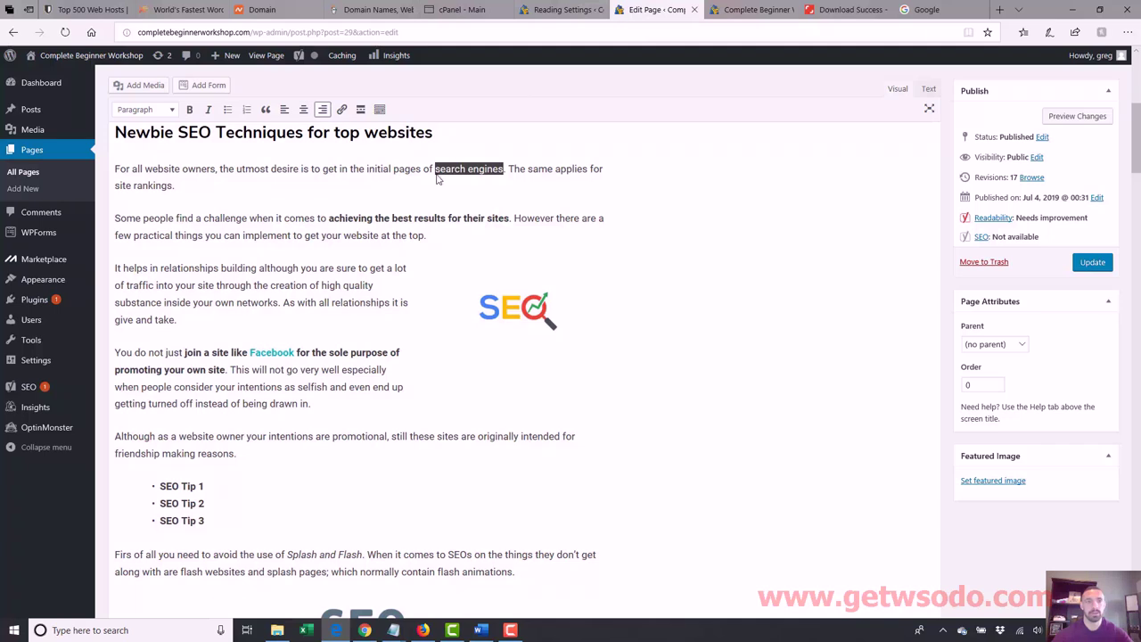
click(342, 110)
key(ctrl+v)
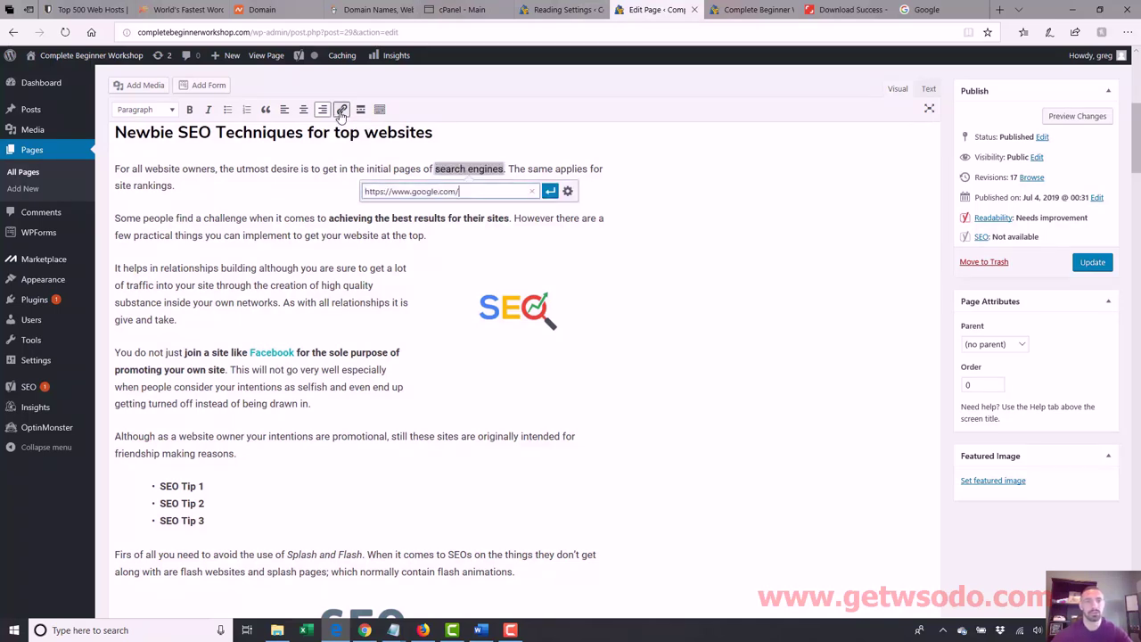
click(550, 191)
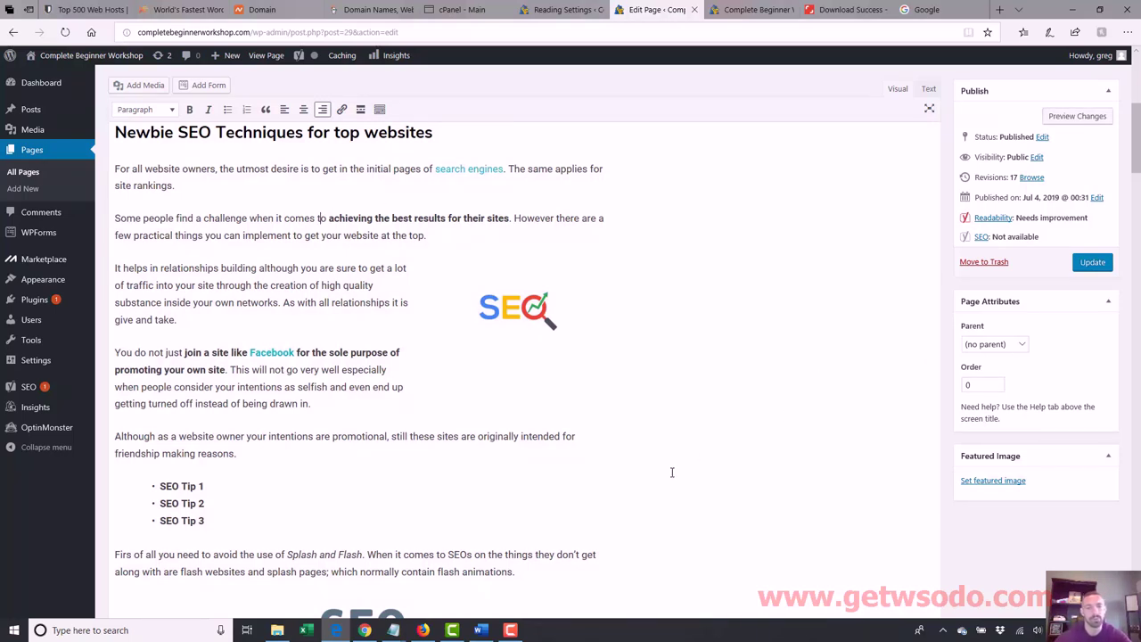
click(1092, 262)
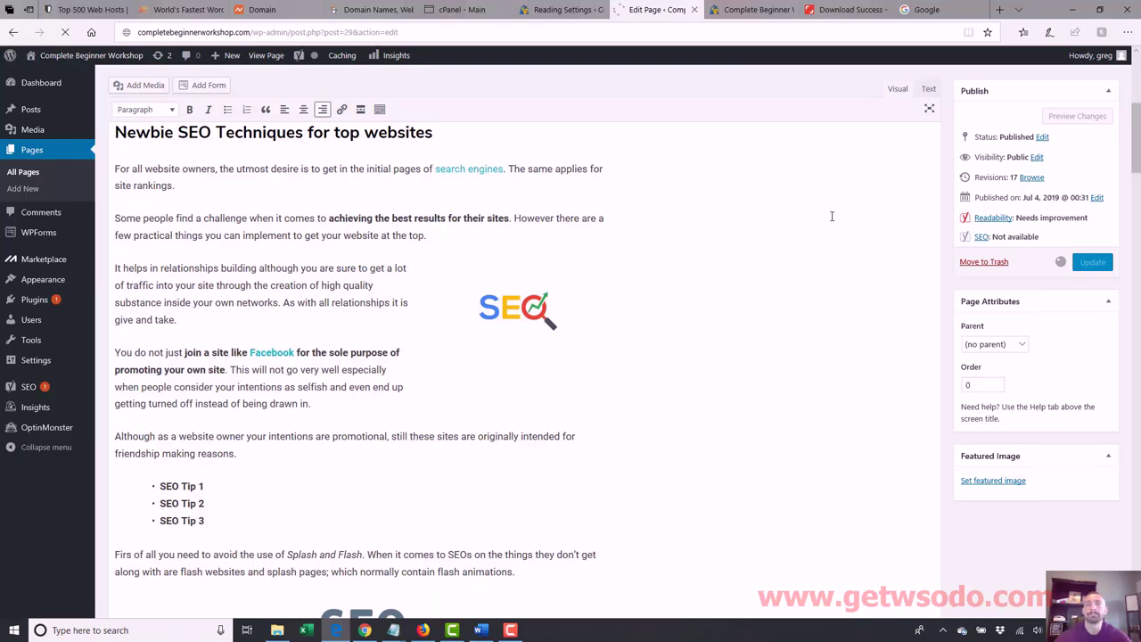
- Test the "search engines" link on the live homepage, and return to the article in the page editor
click(754, 11)
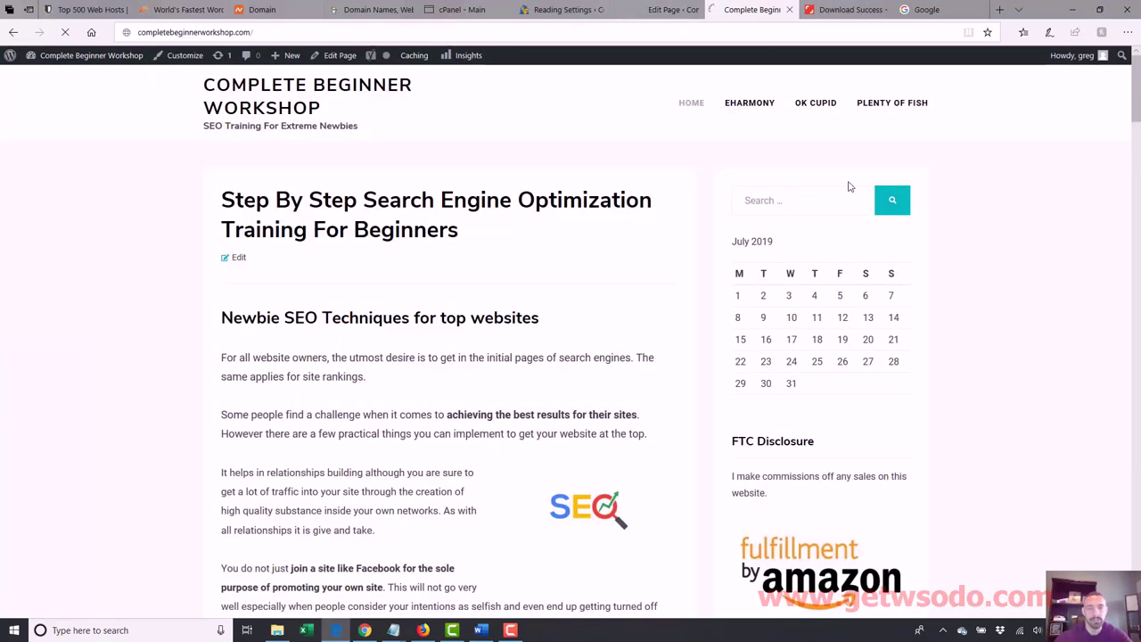
click(586, 357)
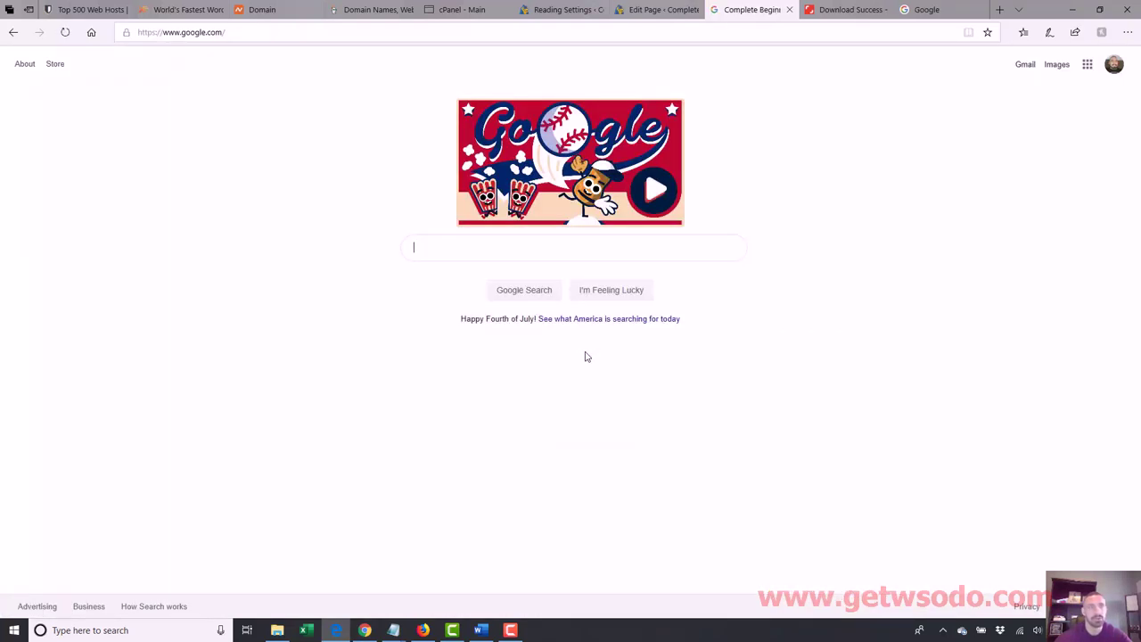
click(13, 33)
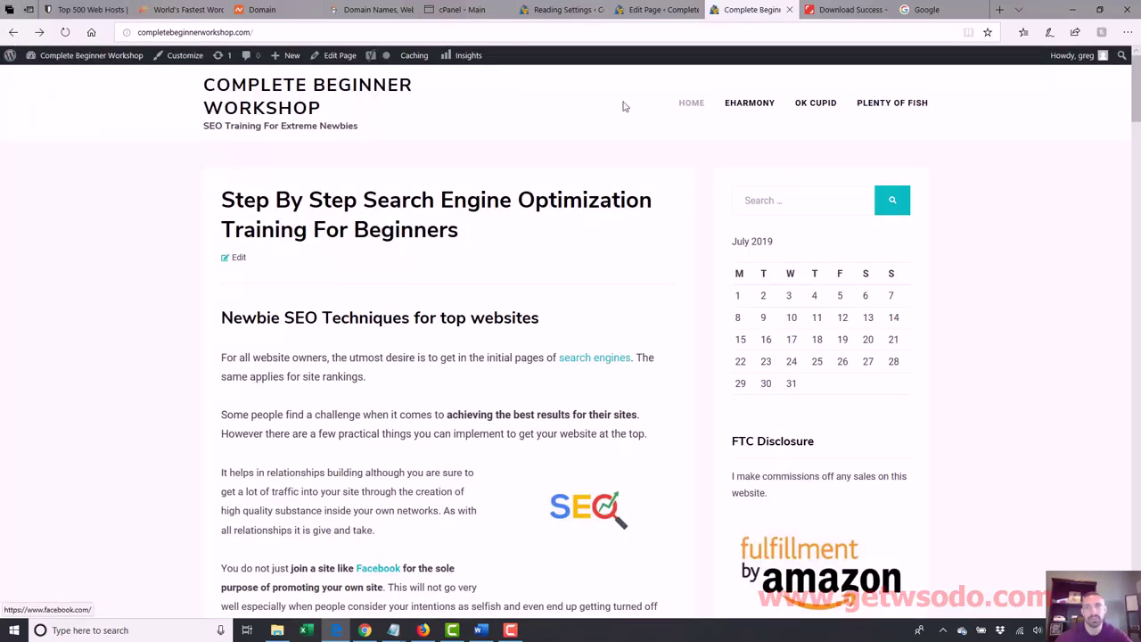
click(657, 10)
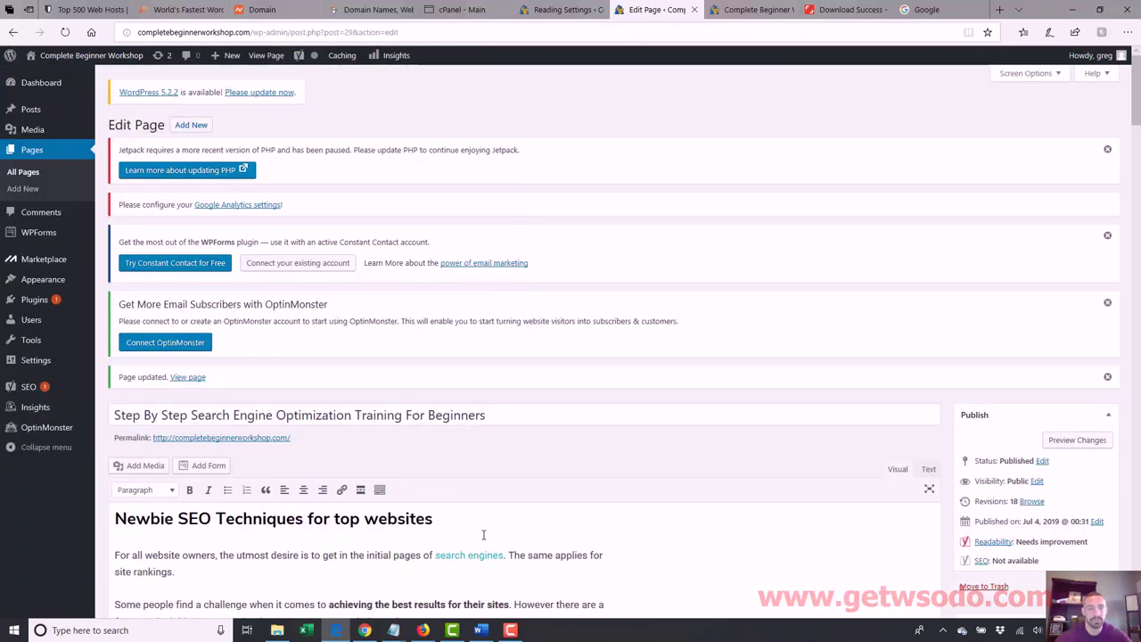
- Set the "search engines" link in the first paragraph to open in a new tab
click(454, 553)
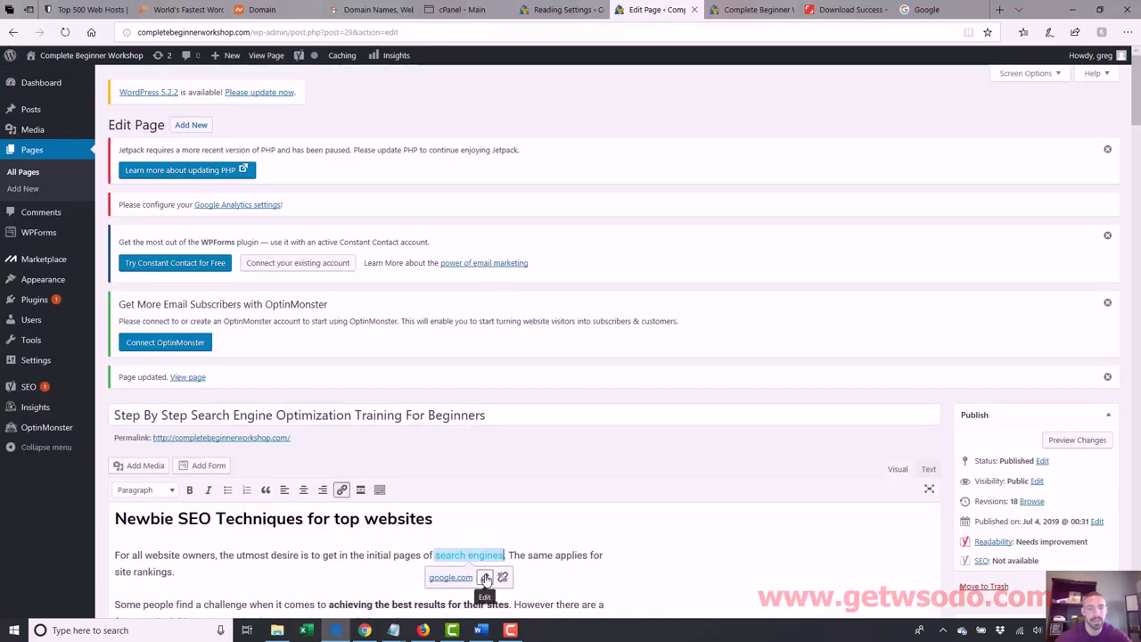
click(484, 577)
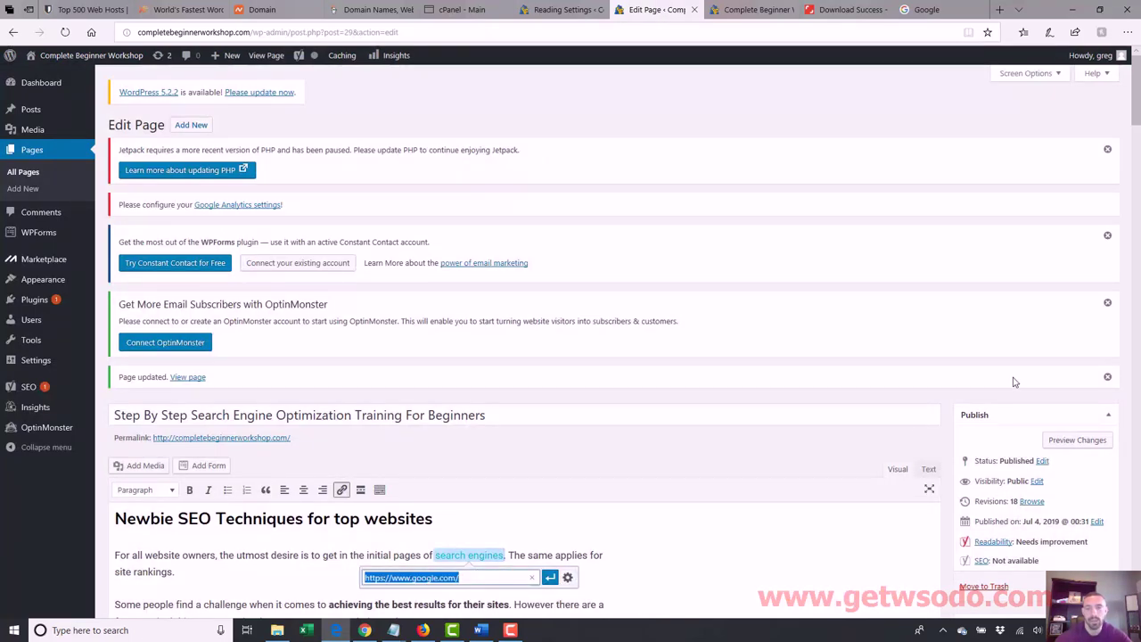
mouse_move(1136, 89)
mouse_down()
mouse_move(1136, 199)
mouse_move(1136, 111)
mouse_up()
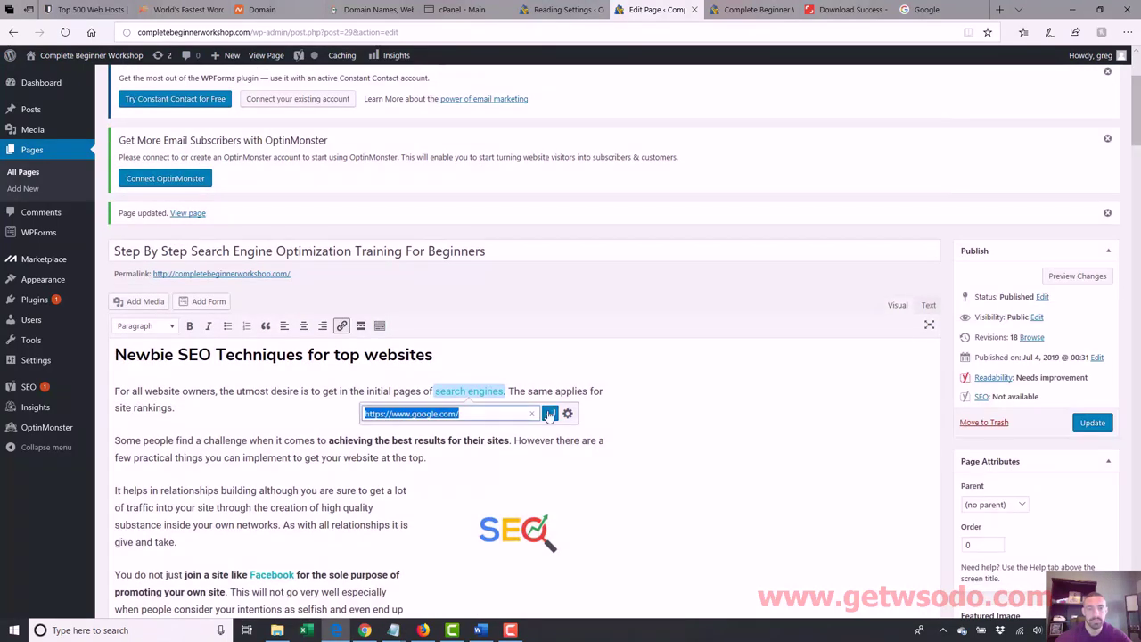
click(567, 414)
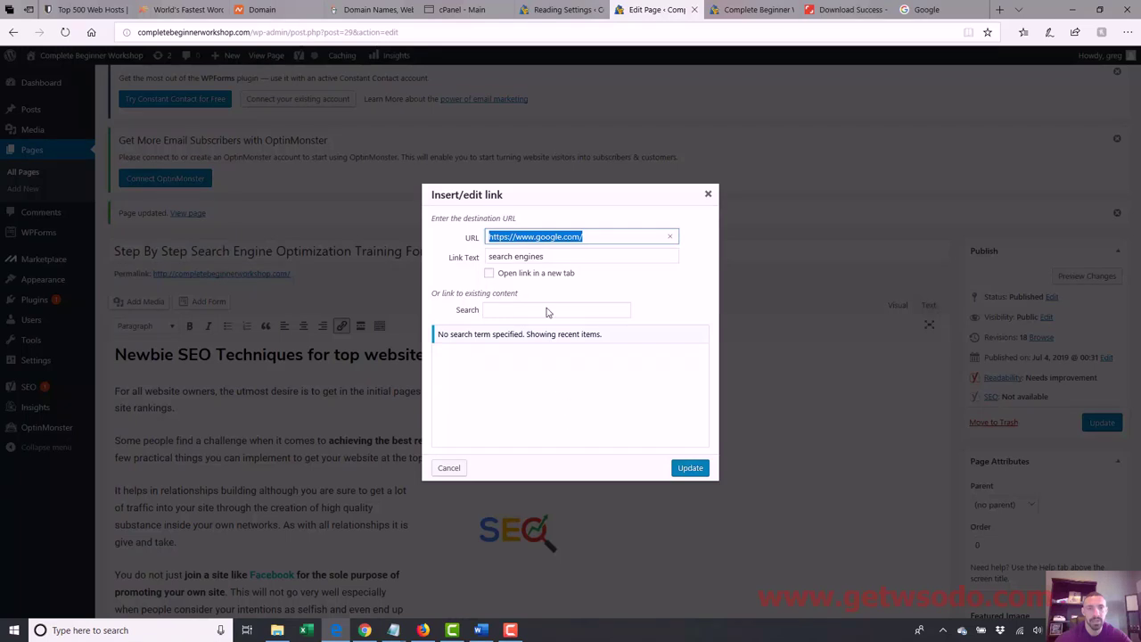
click(489, 274)
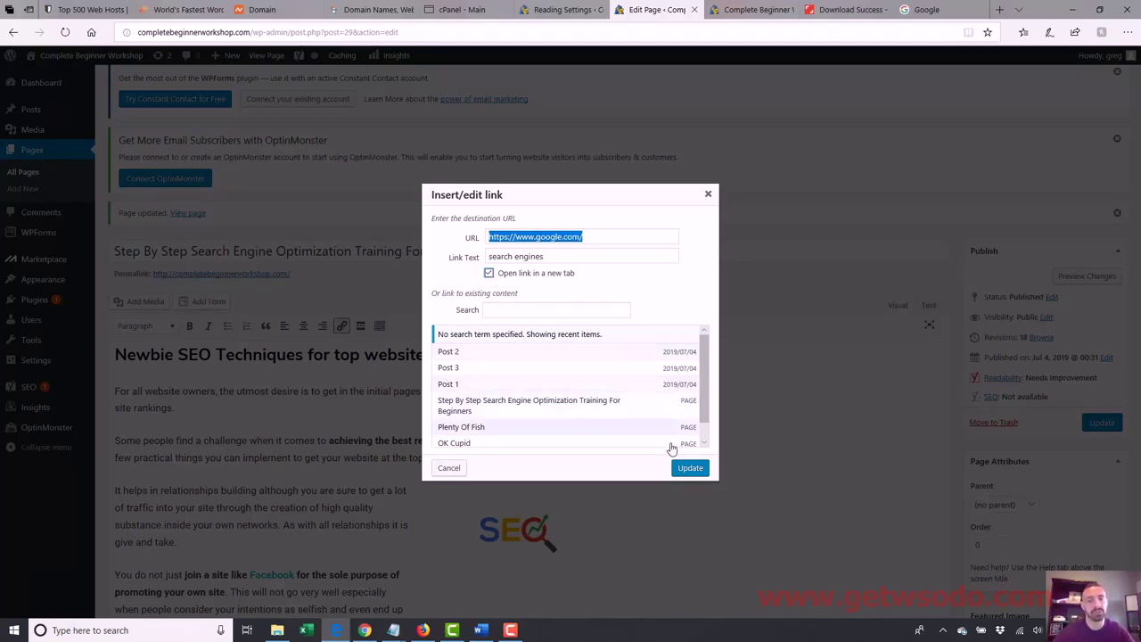
click(690, 468)
- Set the "Facebook" link in the article to open in a new tab and update the page
scroll(236, 363, down, 3)
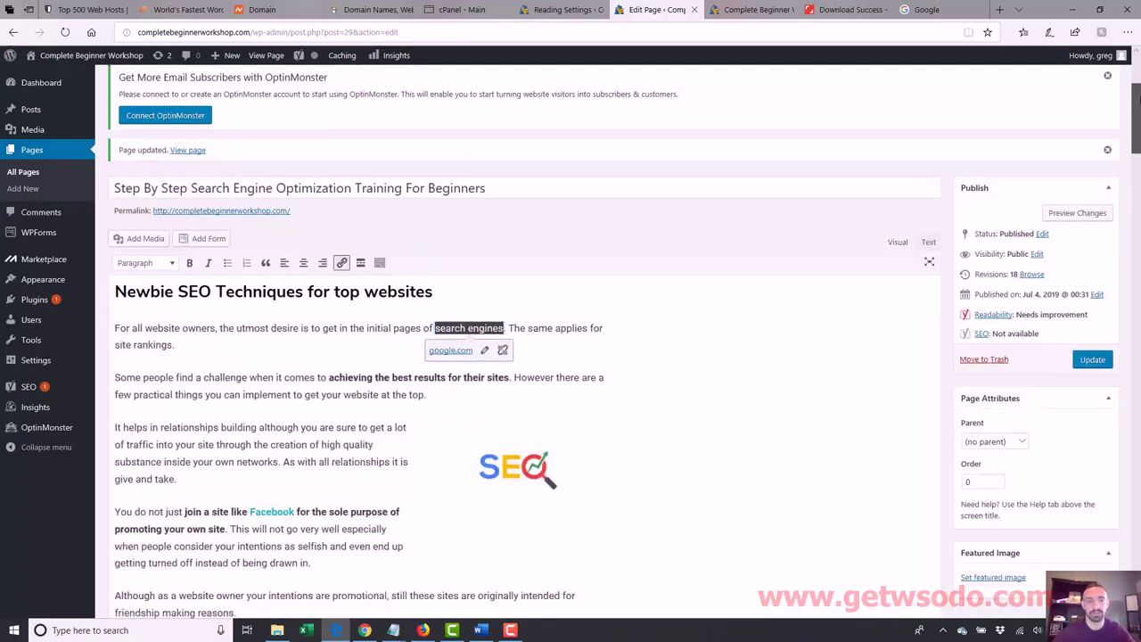
click(279, 376)
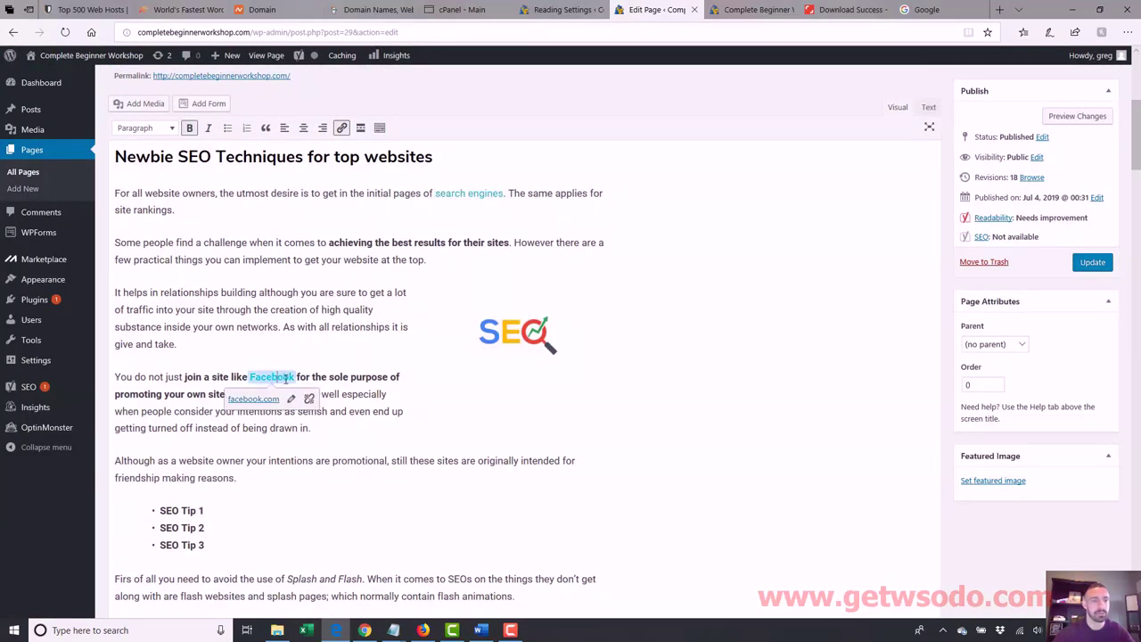
click(292, 400)
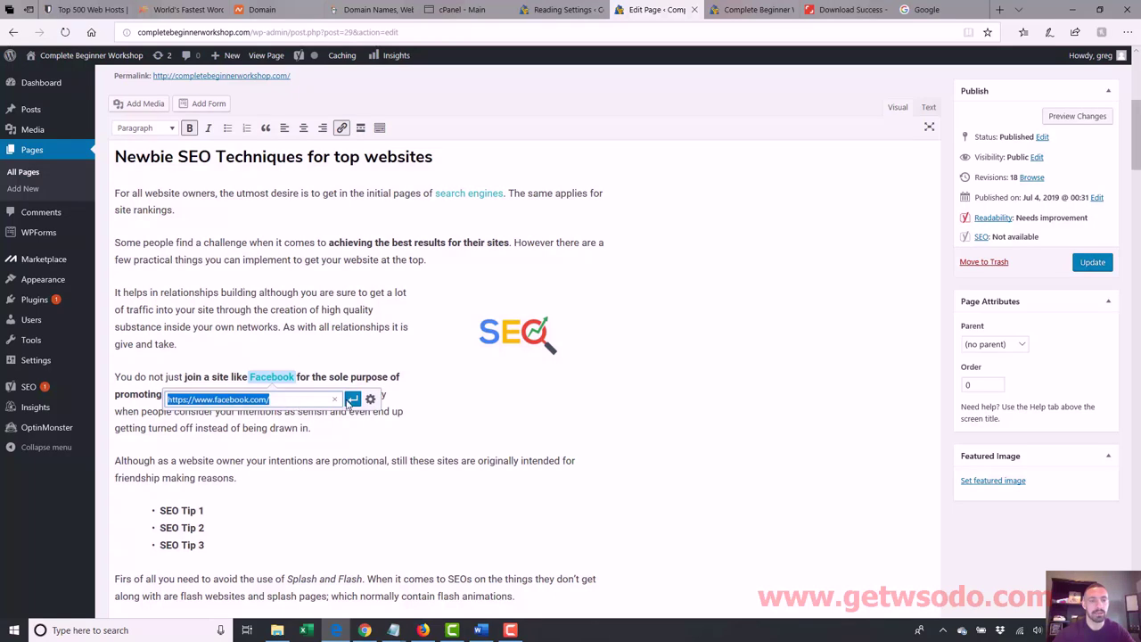
click(370, 401)
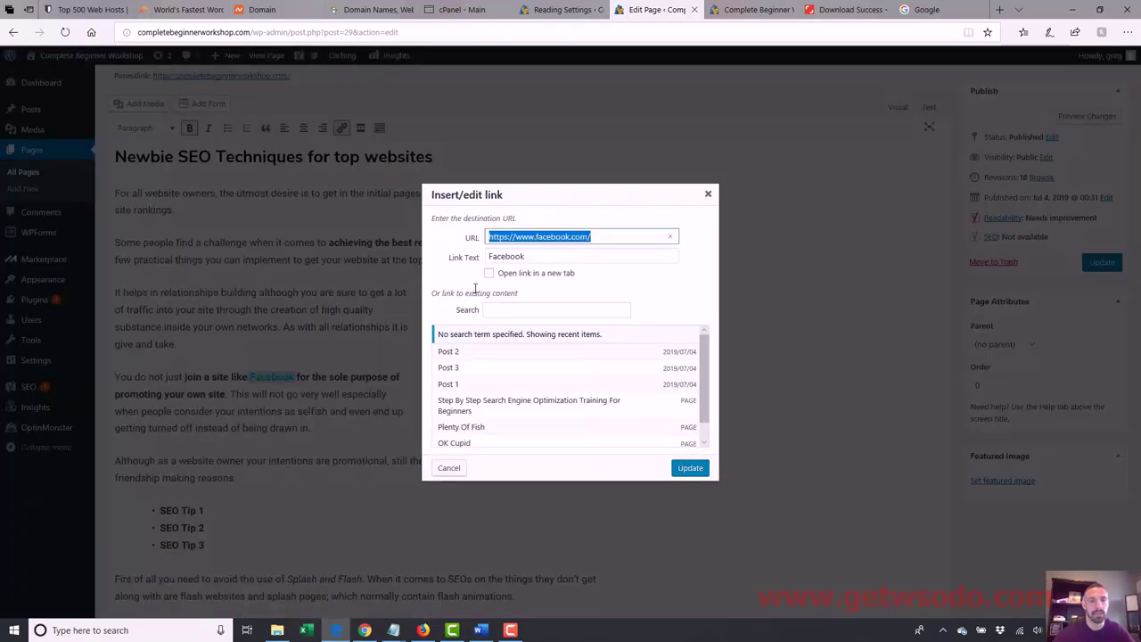
click(488, 273)
click(690, 467)
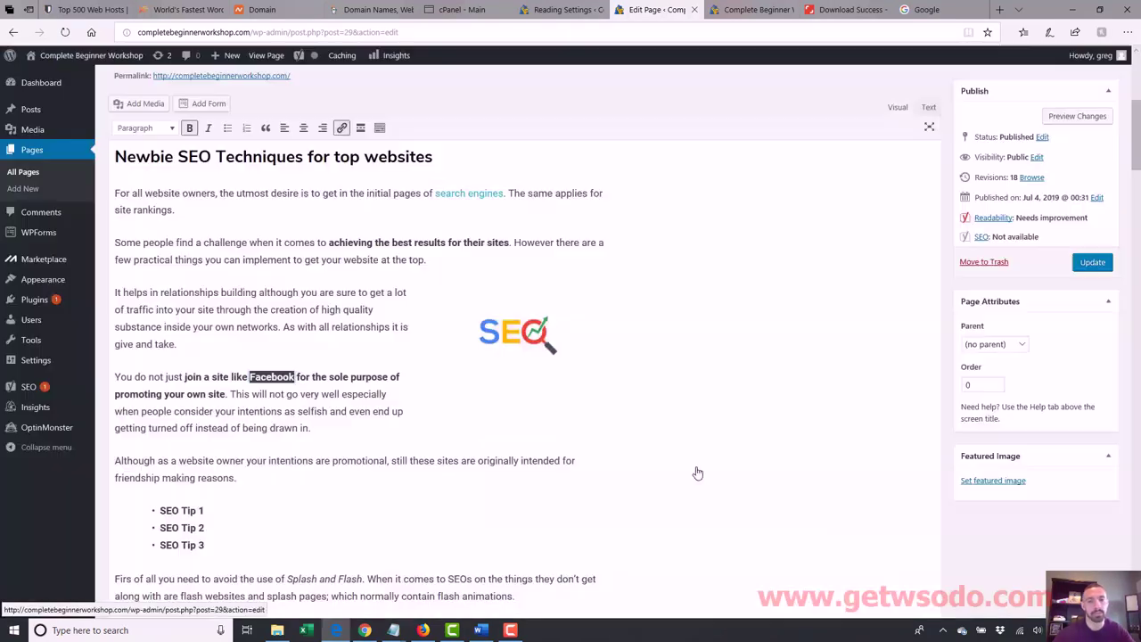
click(1093, 263)
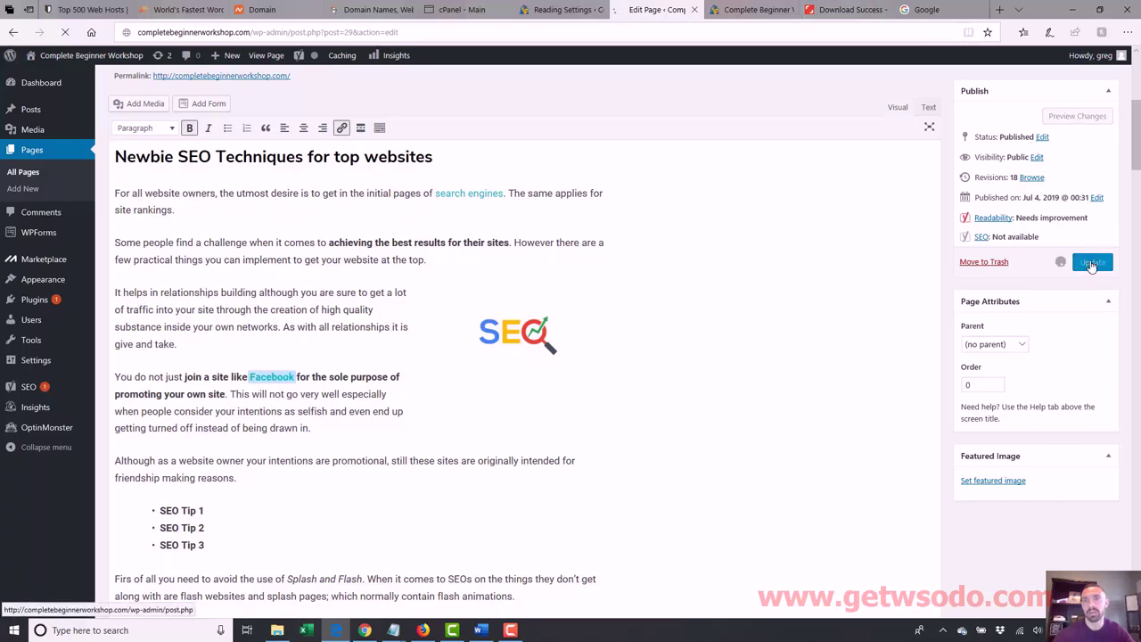
- Reload the live homepage and test the "search engines" link by viewing the tab it opens
click(764, 16)
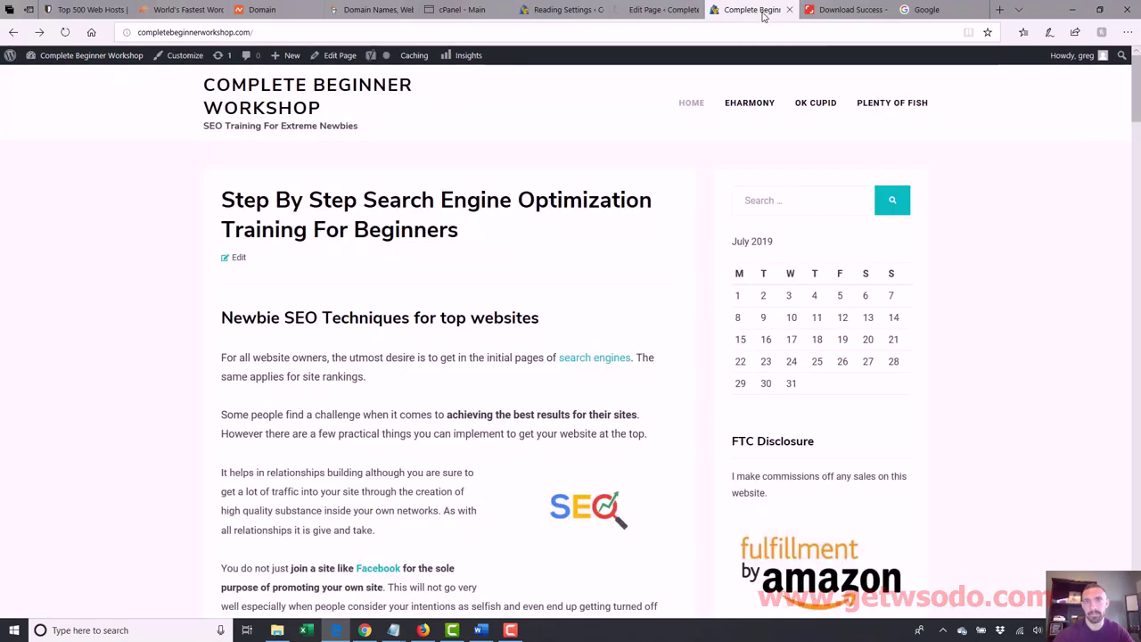
click(720, 37)
key(Return)
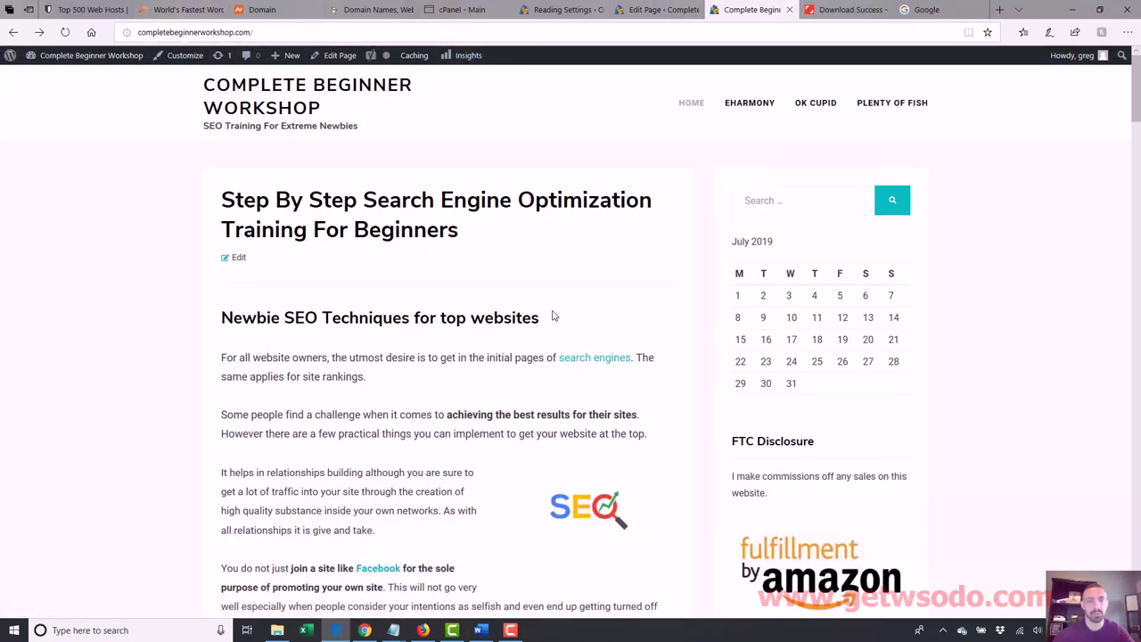
ctrl+click(591, 358)
click(767, 13)
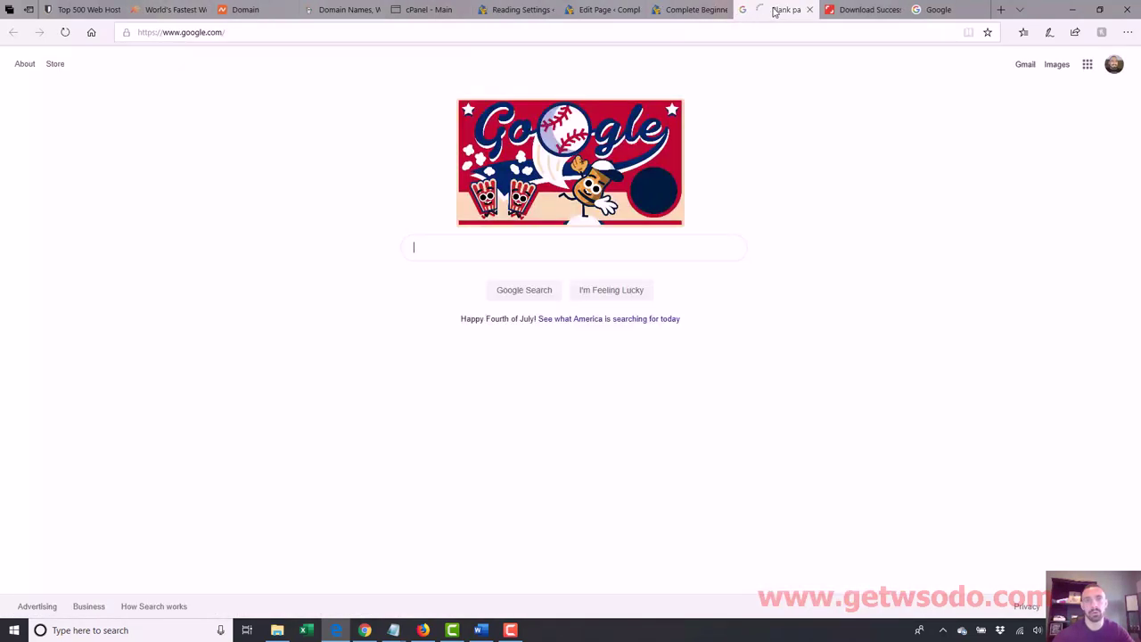
- Compare the homepage and the Google page opened by its link, close that Google page, and return to the page editor
click(691, 10)
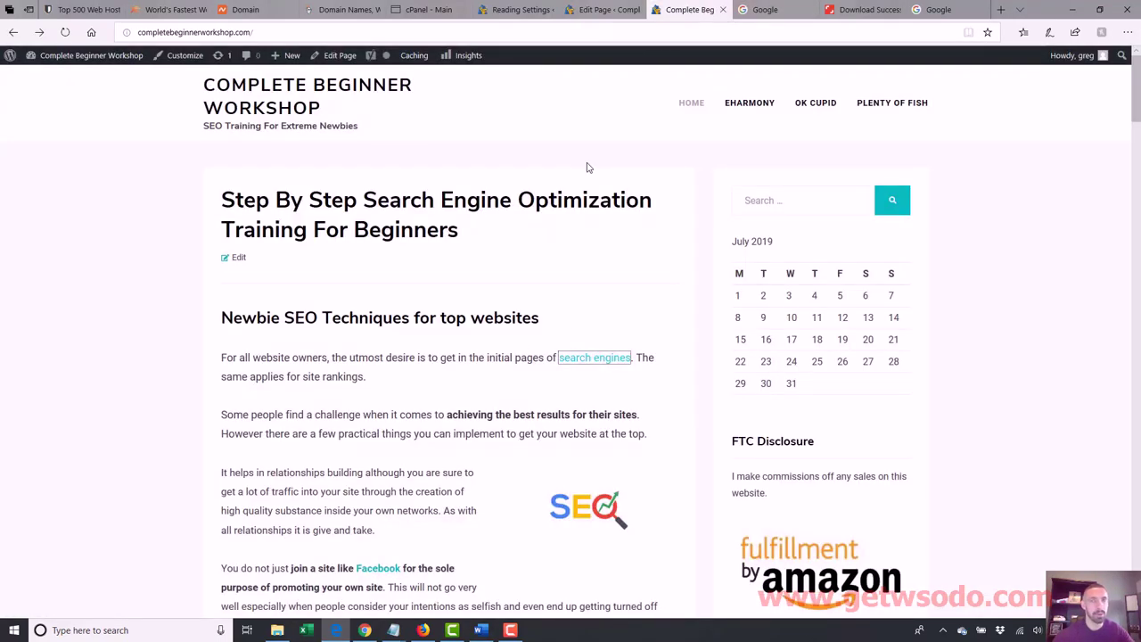
click(765, 9)
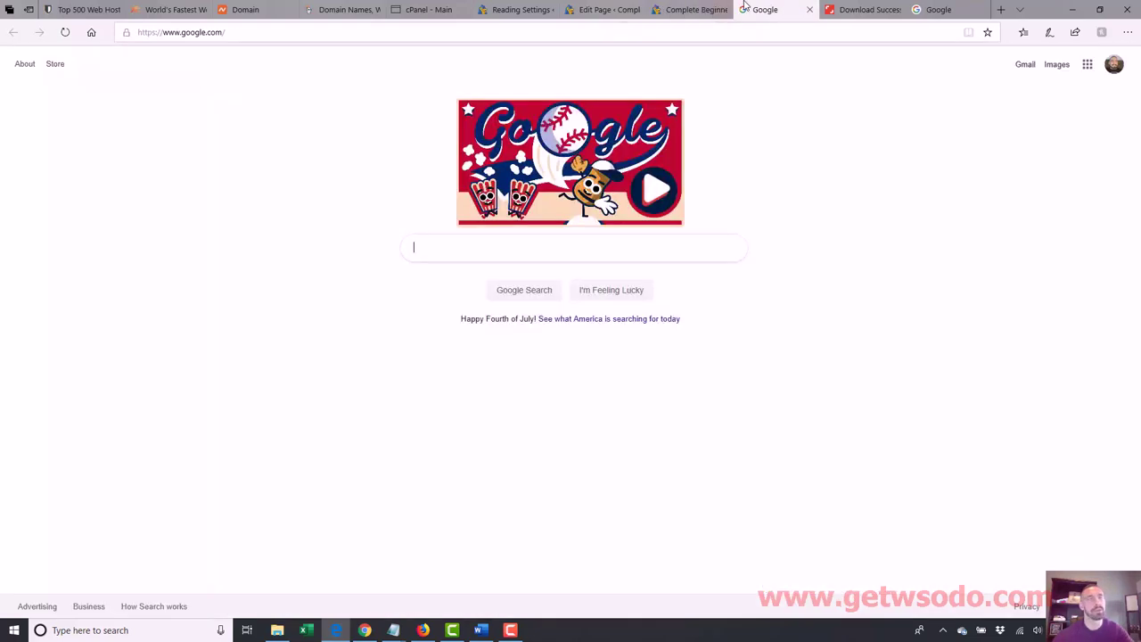
click(682, 10)
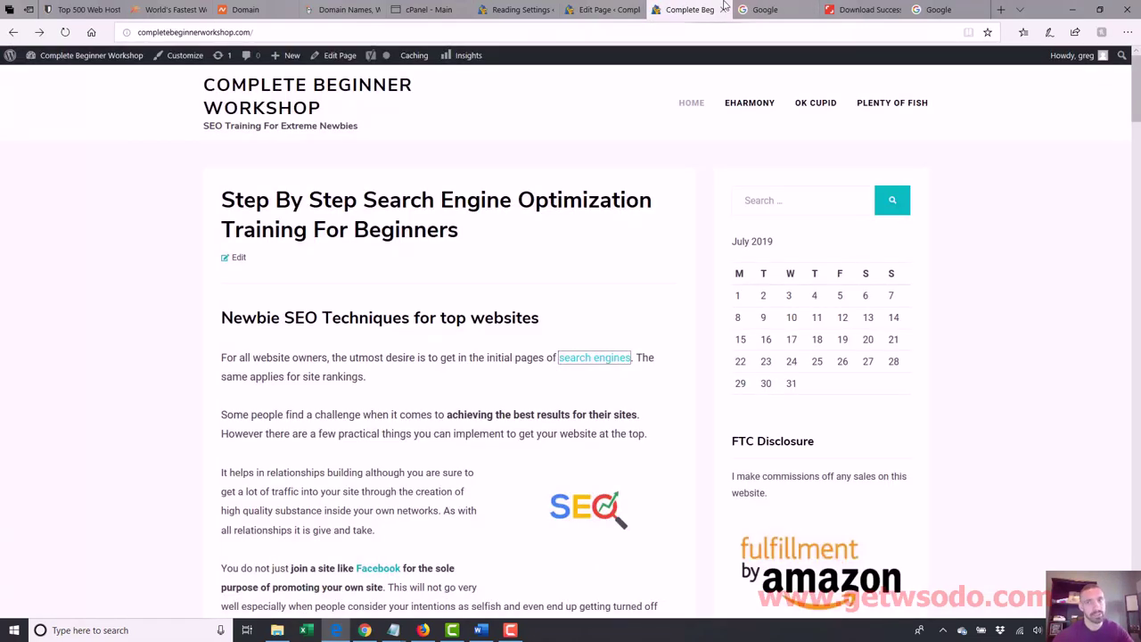
click(764, 11)
click(696, 11)
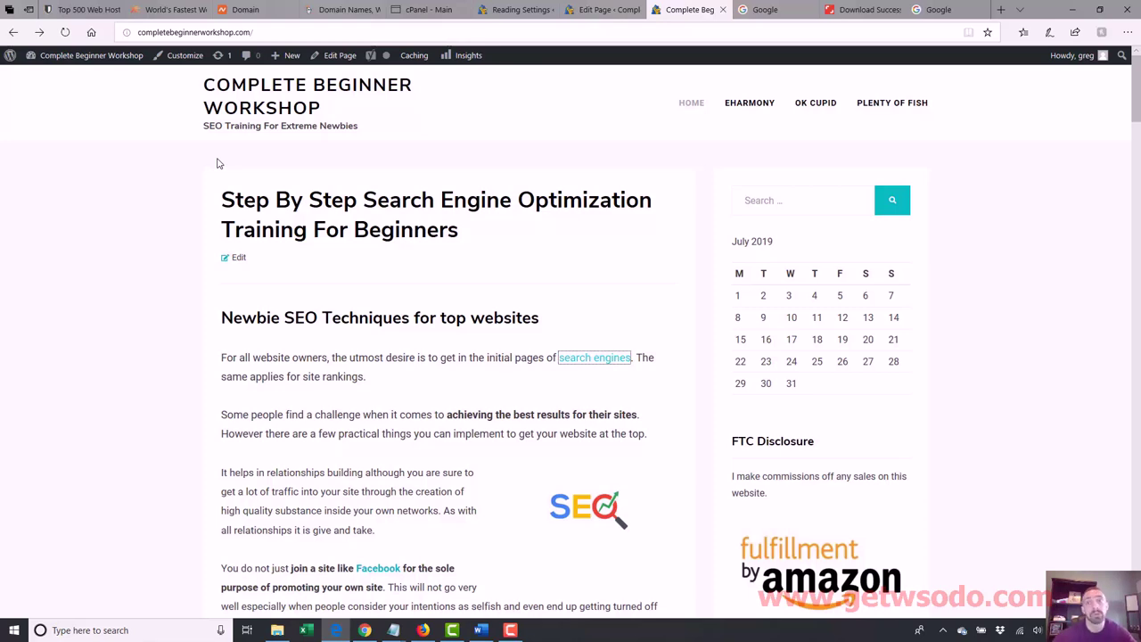
click(810, 11)
click(606, 10)
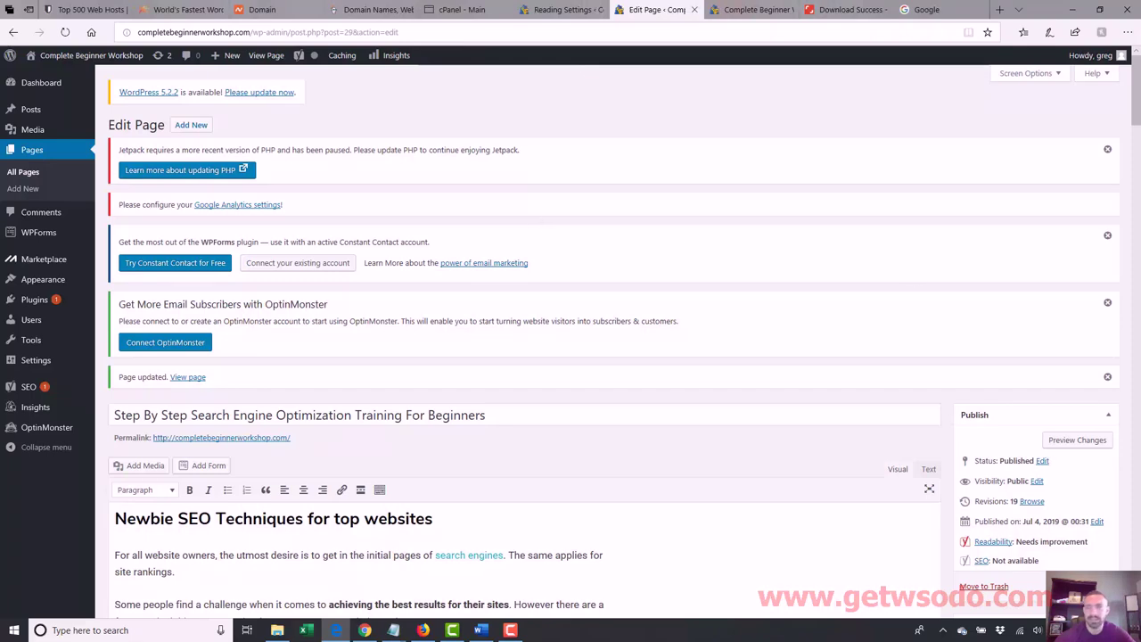
- Check the form insertion dialog for the article and close it without adding a form
scroll(1136, 116, down, 3)
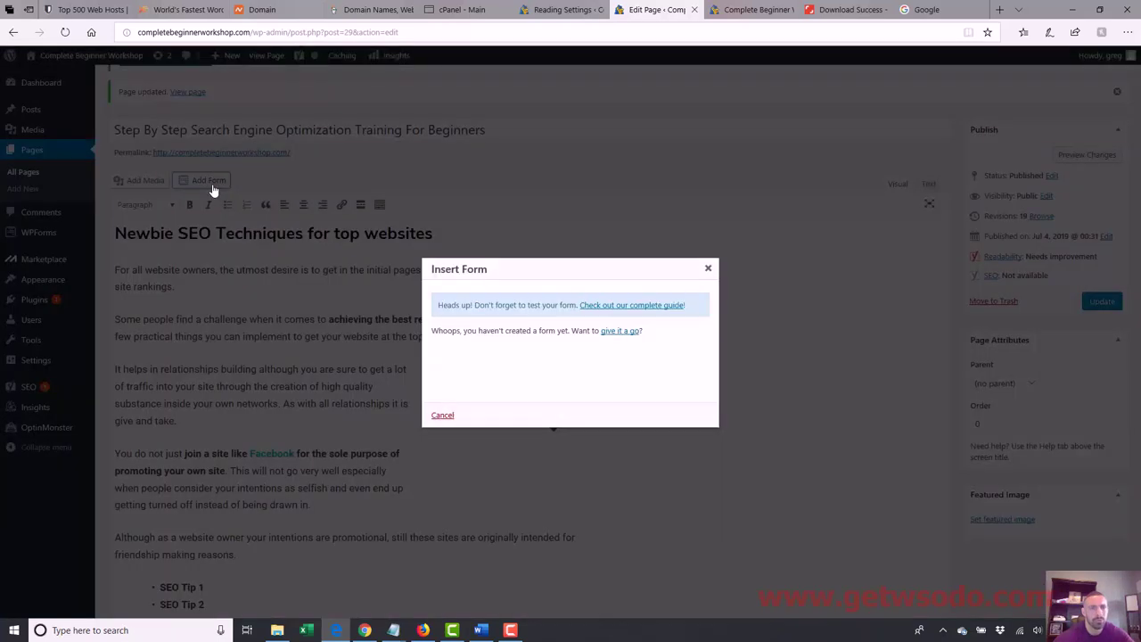
click(216, 185)
click(709, 269)
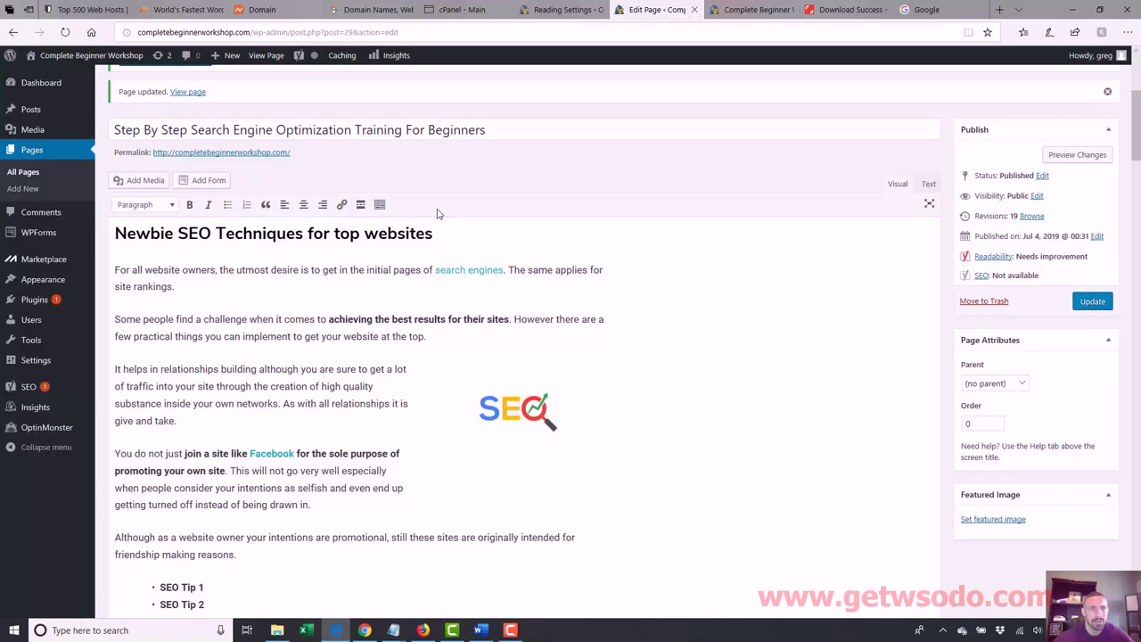
- Show the editor's additional formatting tools and strike through "website owners" in the first paragraph
click(380, 205)
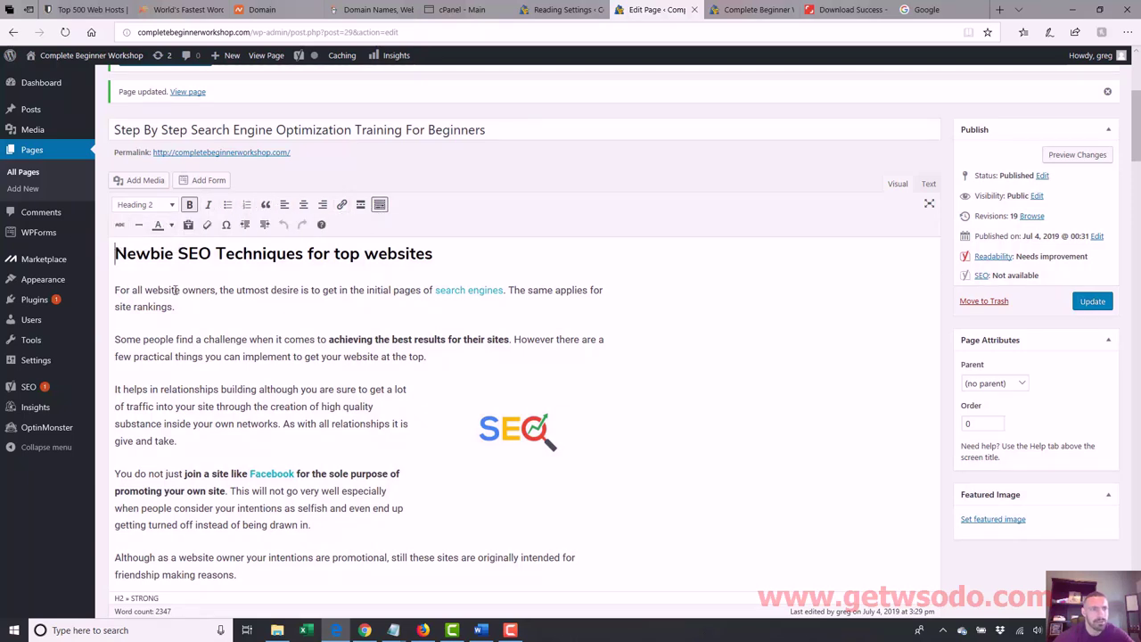
drag(209, 290, 149, 301)
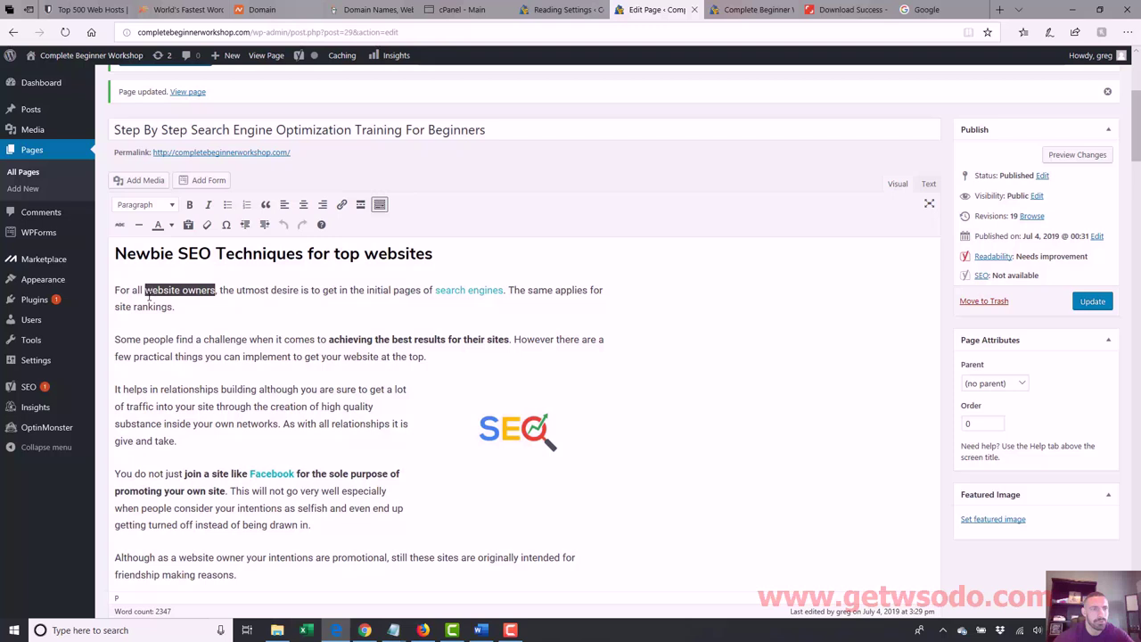
click(120, 225)
click(174, 291)
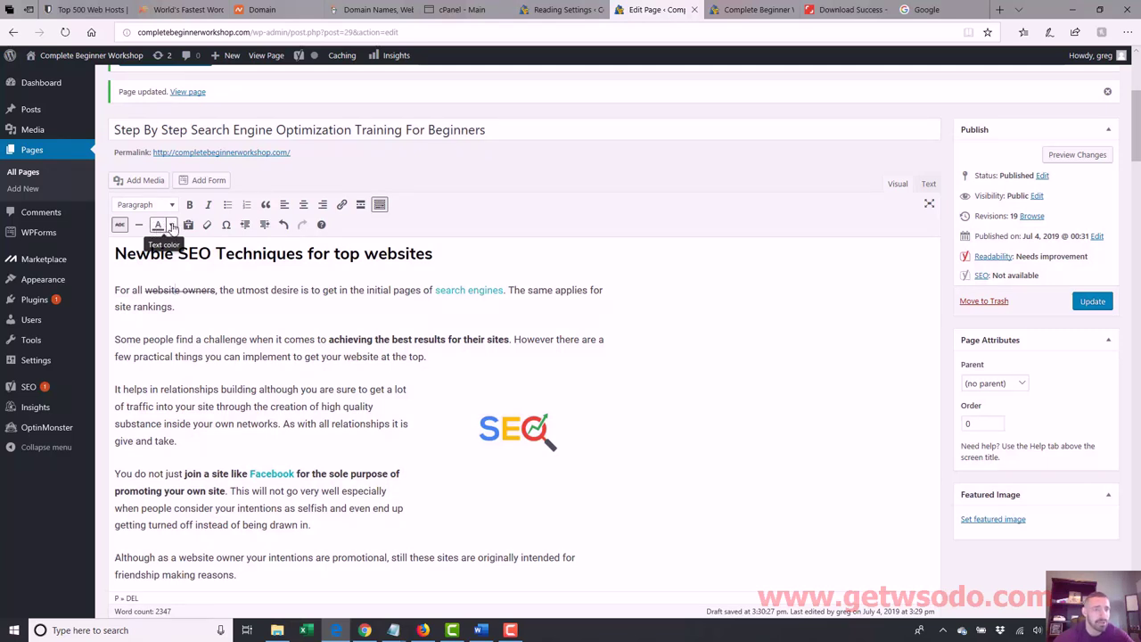
- Color the bold text "achieving the best results for their sites" red in the second paragraph
click(172, 226)
click(260, 339)
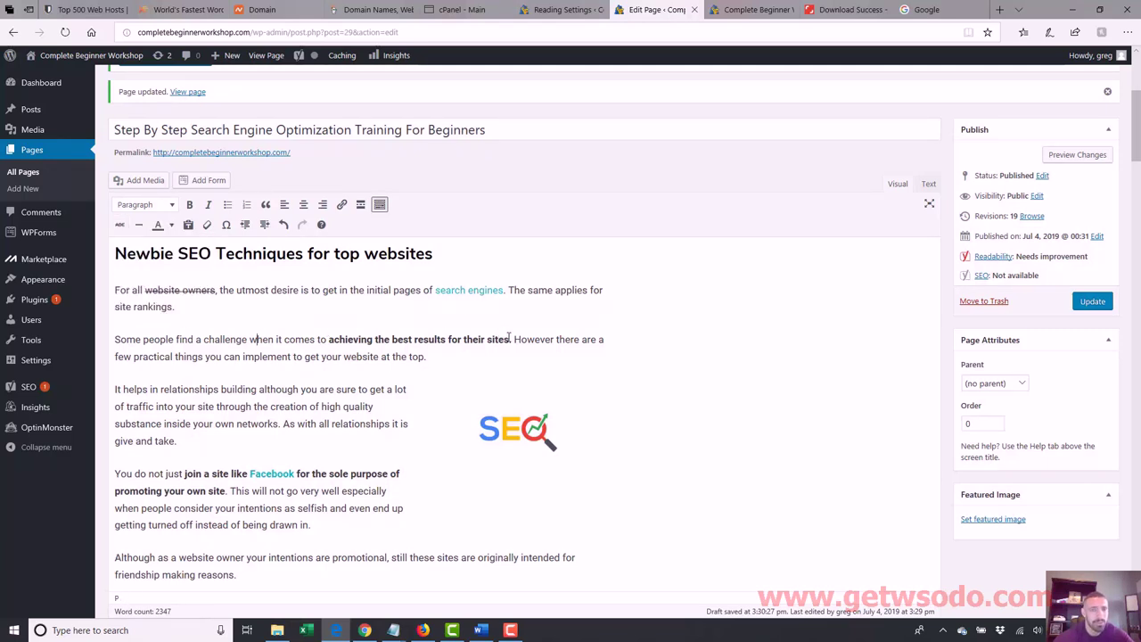
drag(489, 346, 330, 346)
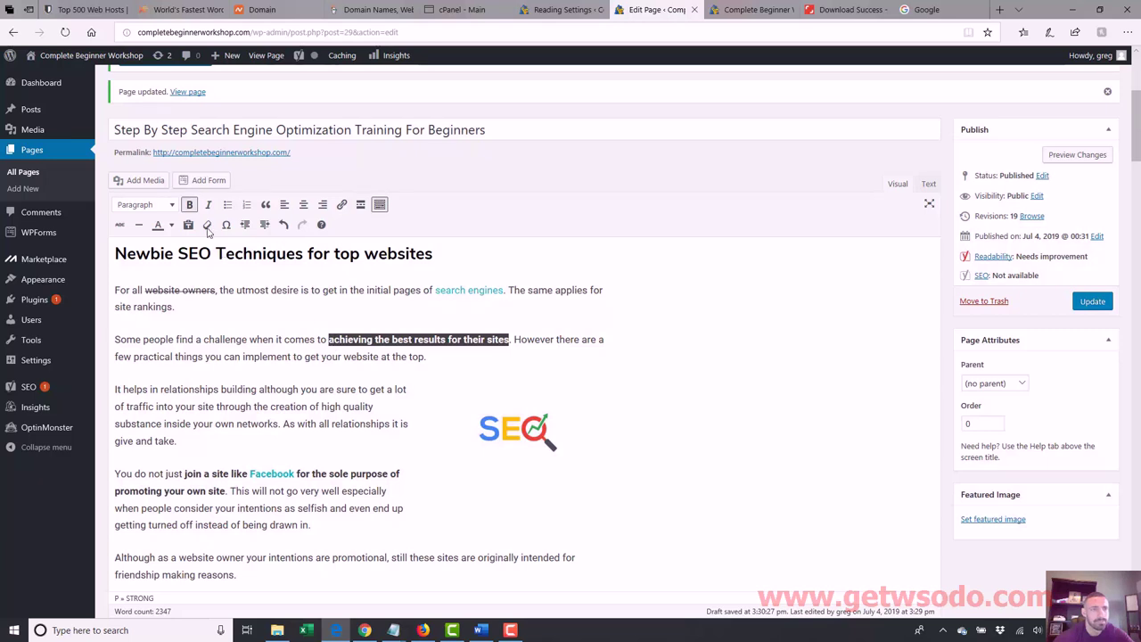
click(172, 226)
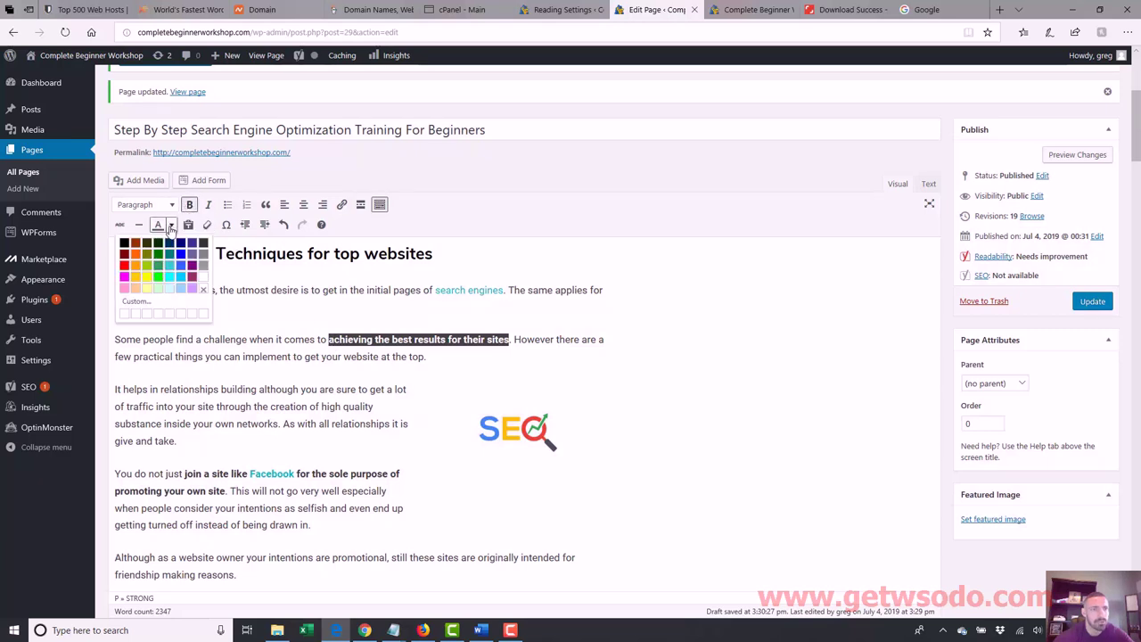
click(127, 270)
click(225, 358)
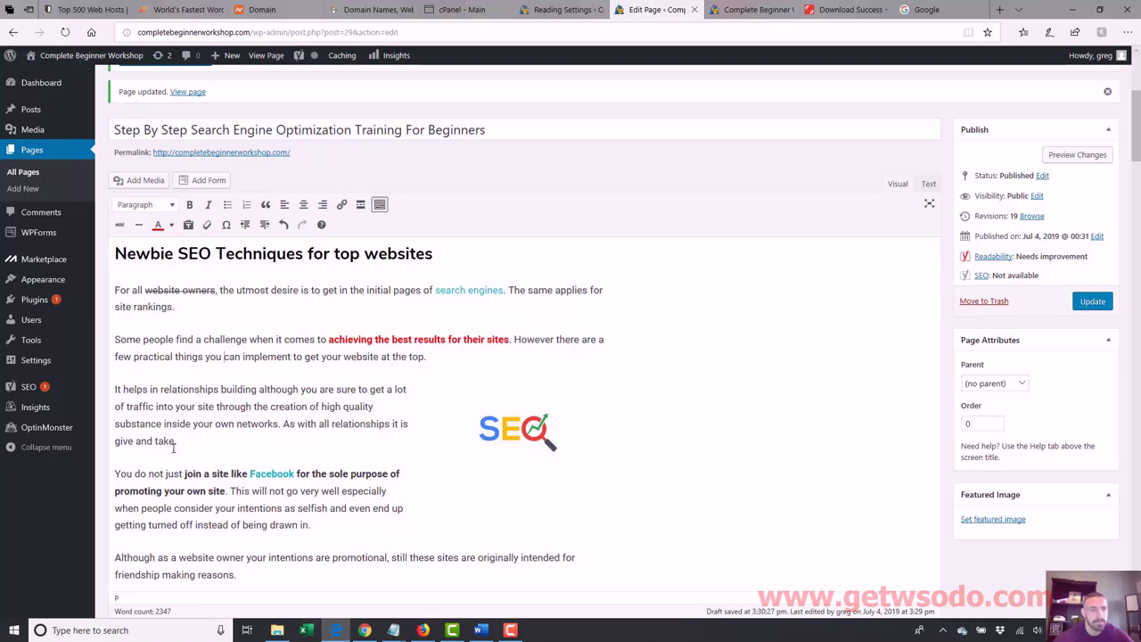
- Color the words "give and take" red at the end of the third paragraph
drag(174, 441, 114, 441)
click(157, 225)
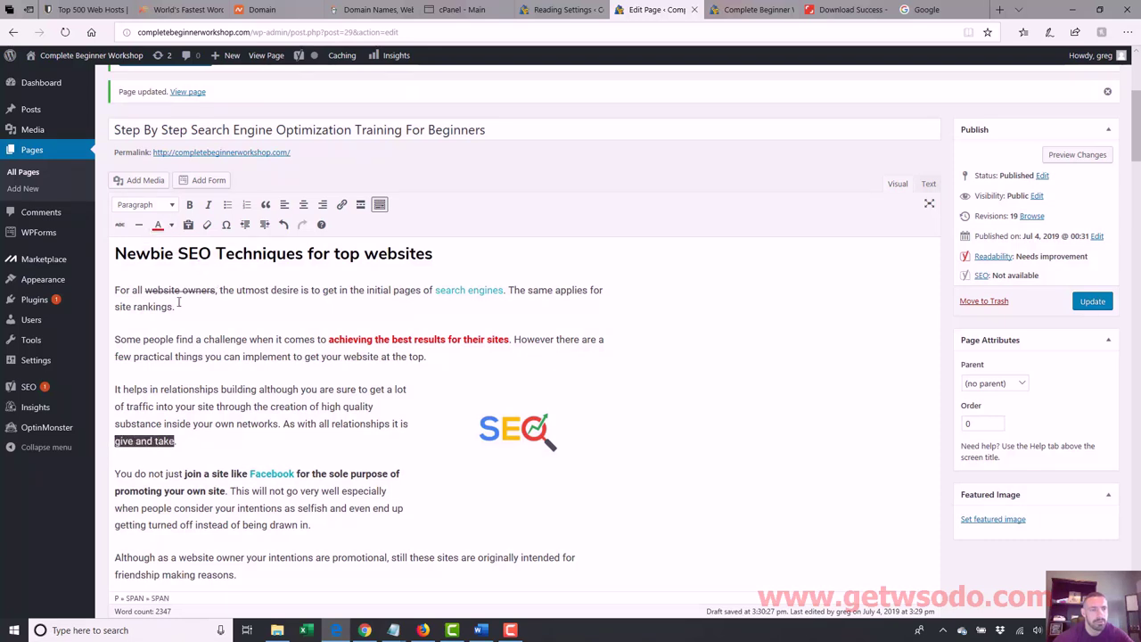
click(158, 227)
click(170, 225)
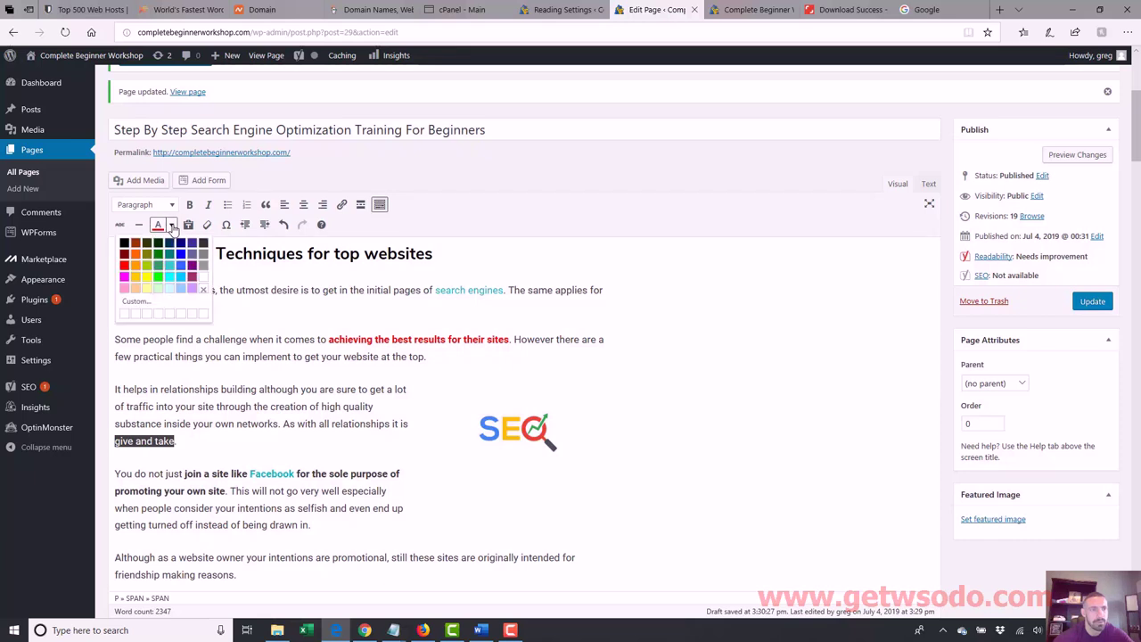
click(126, 274)
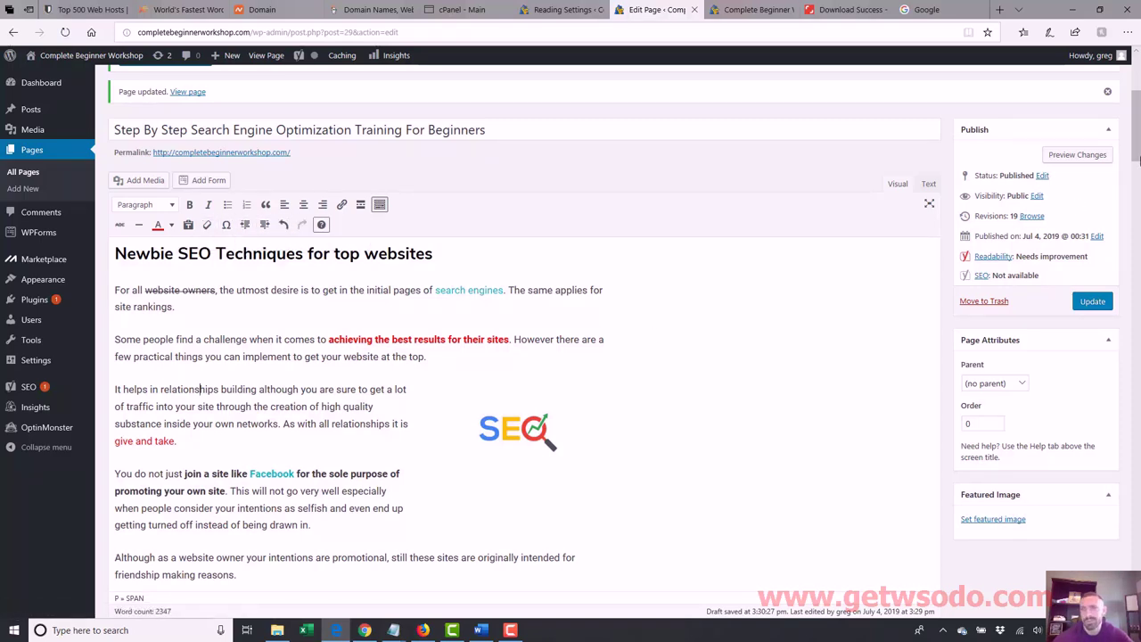
drag(1136, 125, 1136, 157)
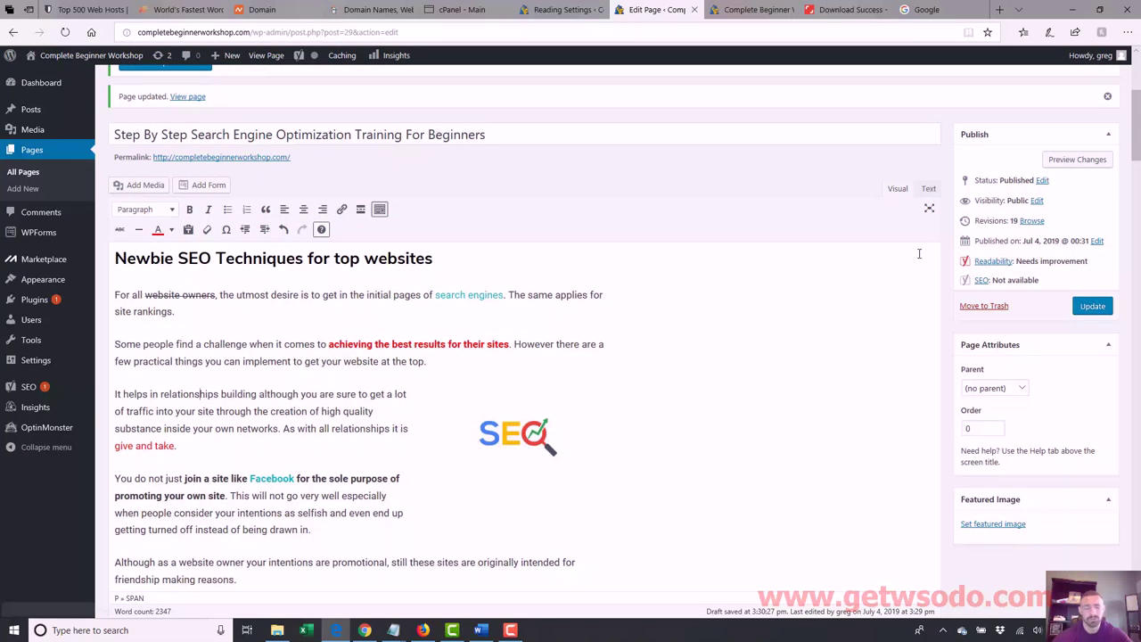
- Open youtube.com in a new browser tab and search for "seo"
key(ctrl+t)
text(youtube.com/)
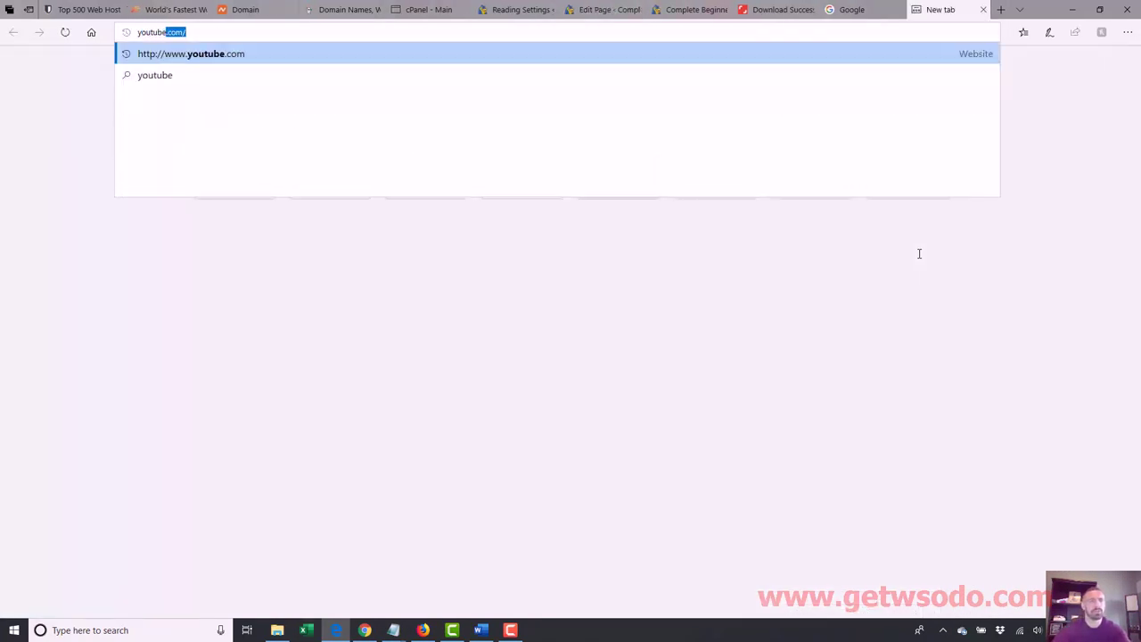
key(Return)
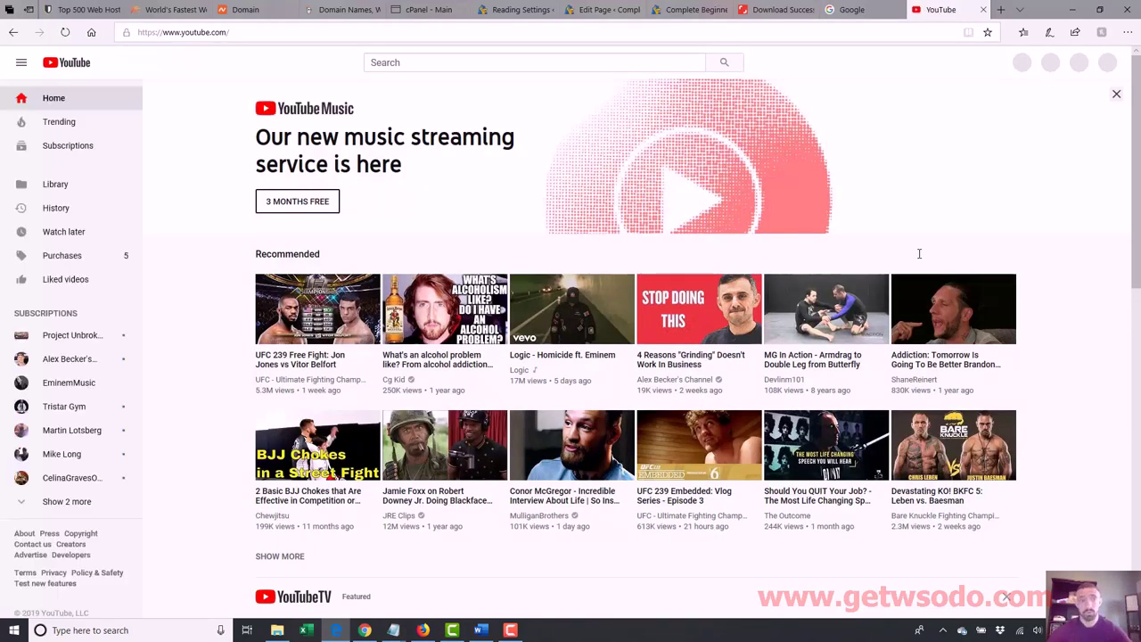
click(410, 64)
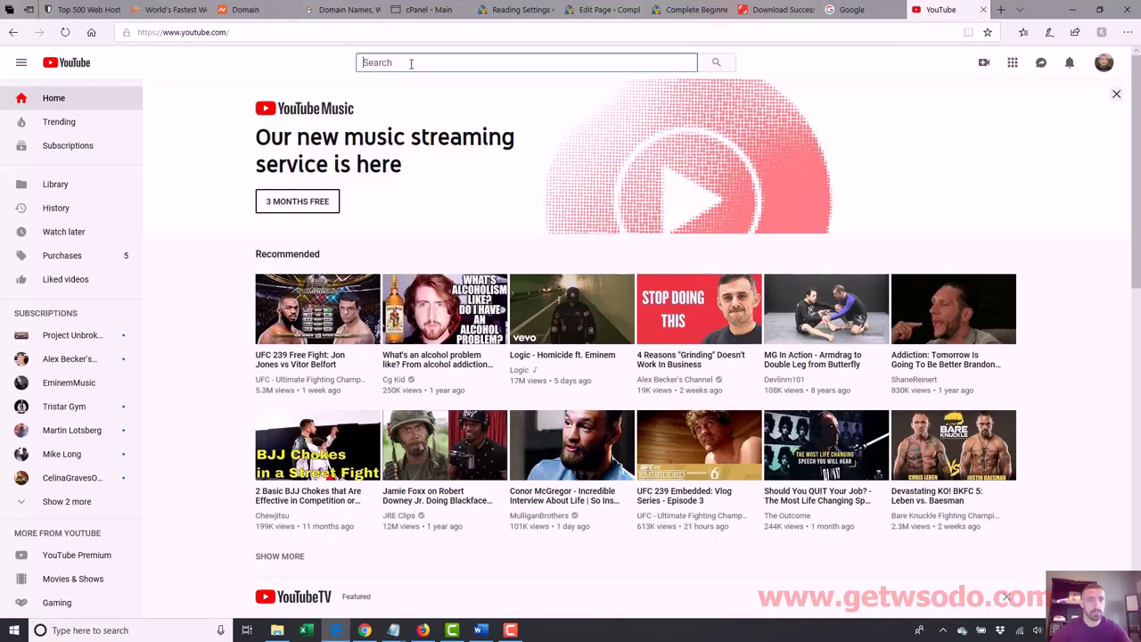
text(se)
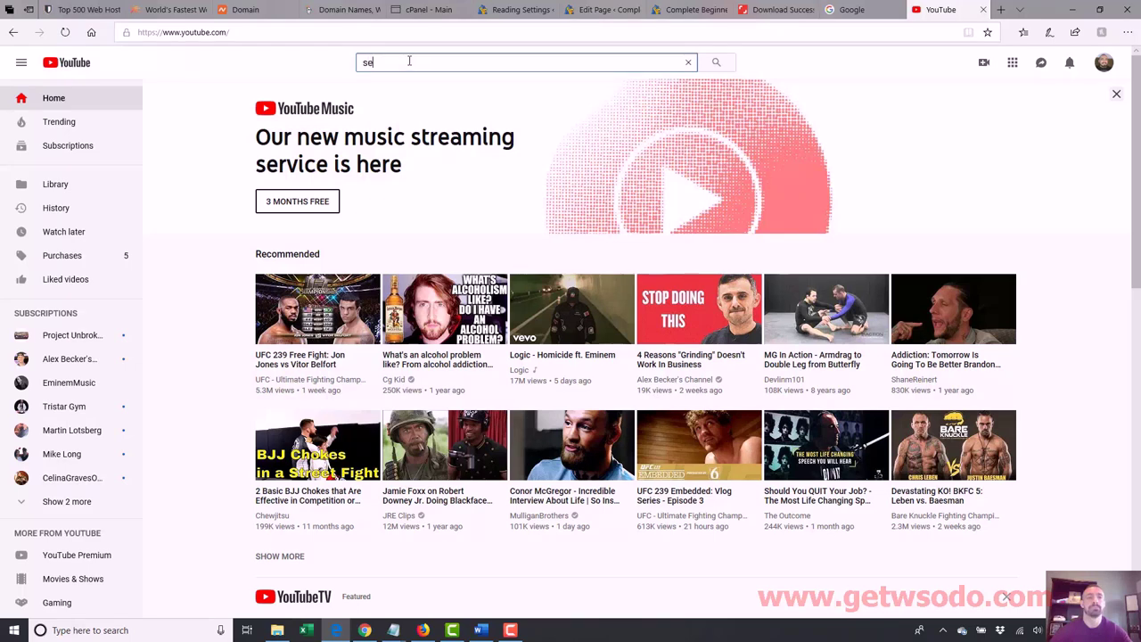
text(o)
key(Return)
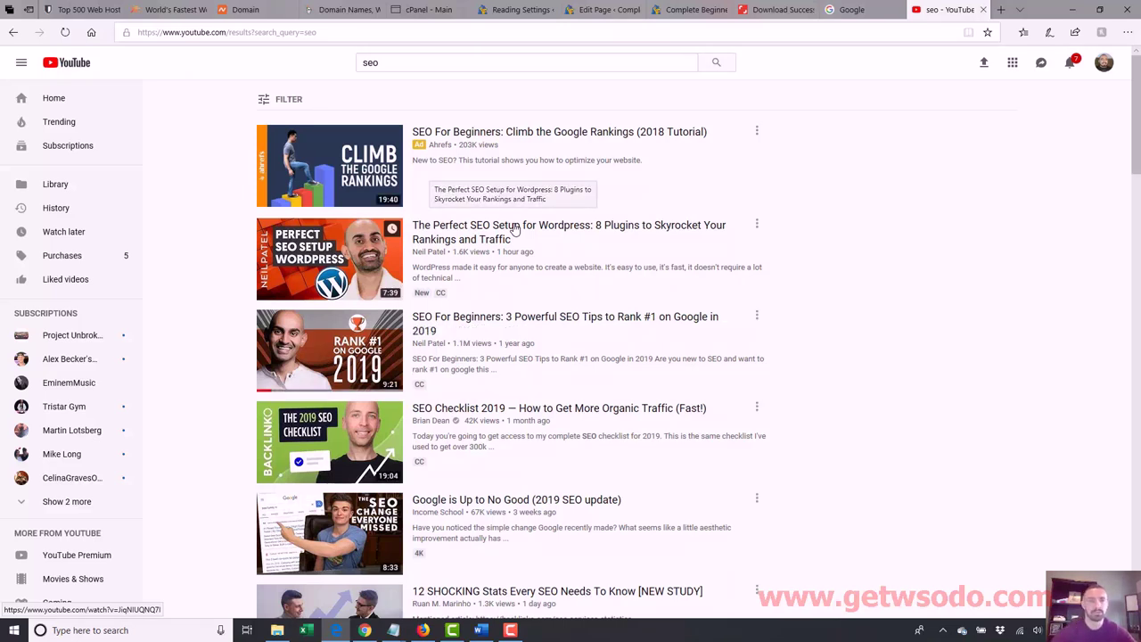
- Open the video "SEO For Beginners: 3 Powerful SEO Tips to Rank #1 on Google in 2019" and pause it
click(515, 229)
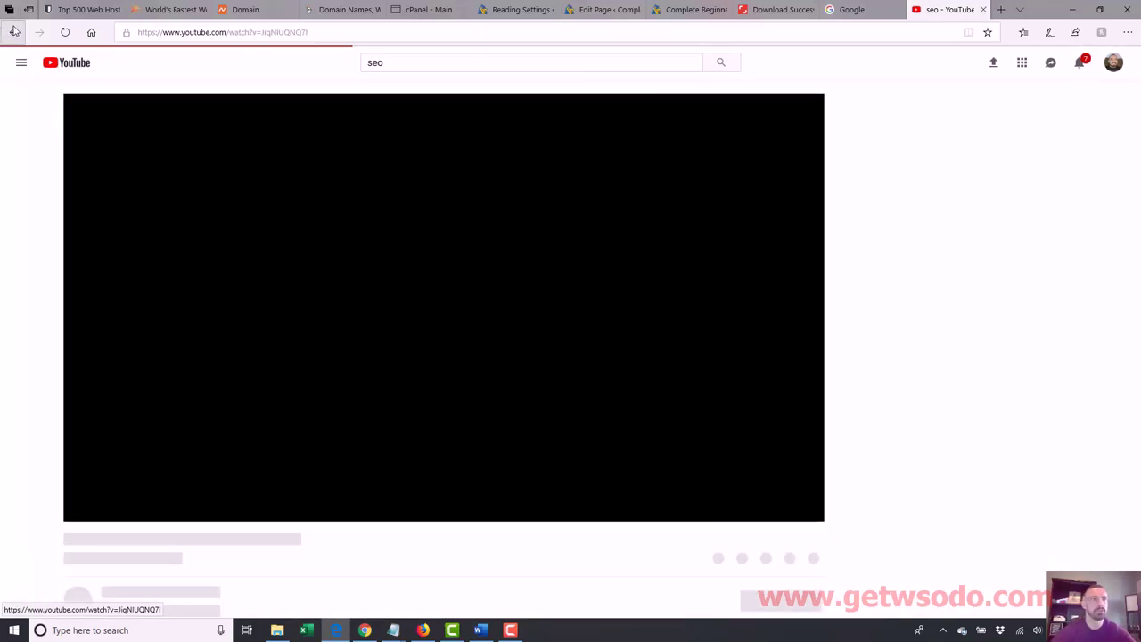
key(alt+Left)
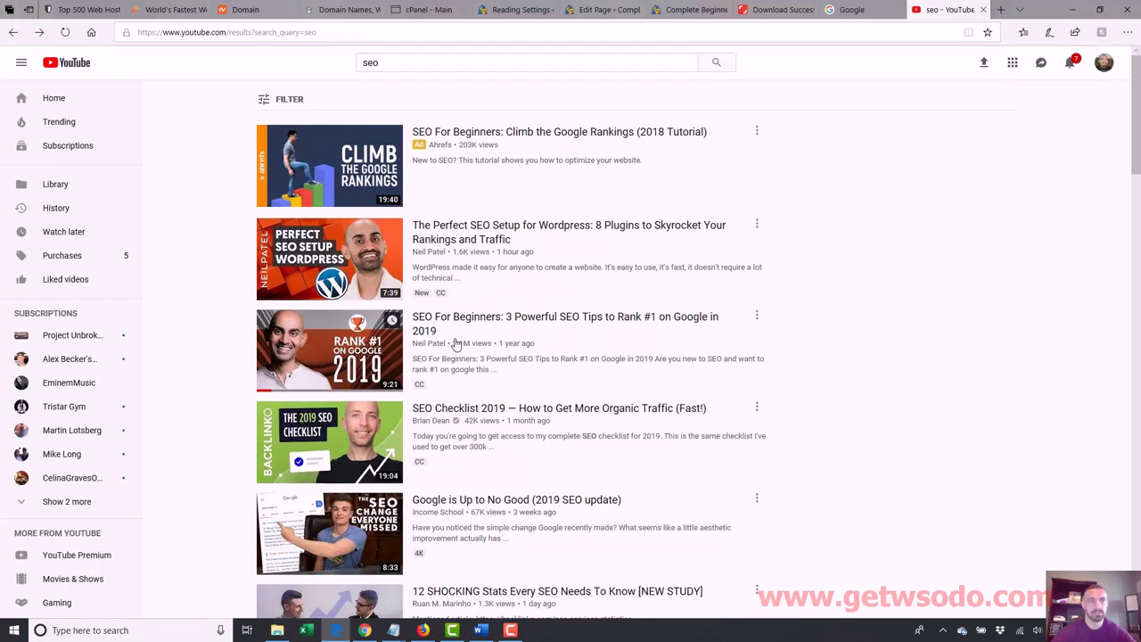
click(499, 322)
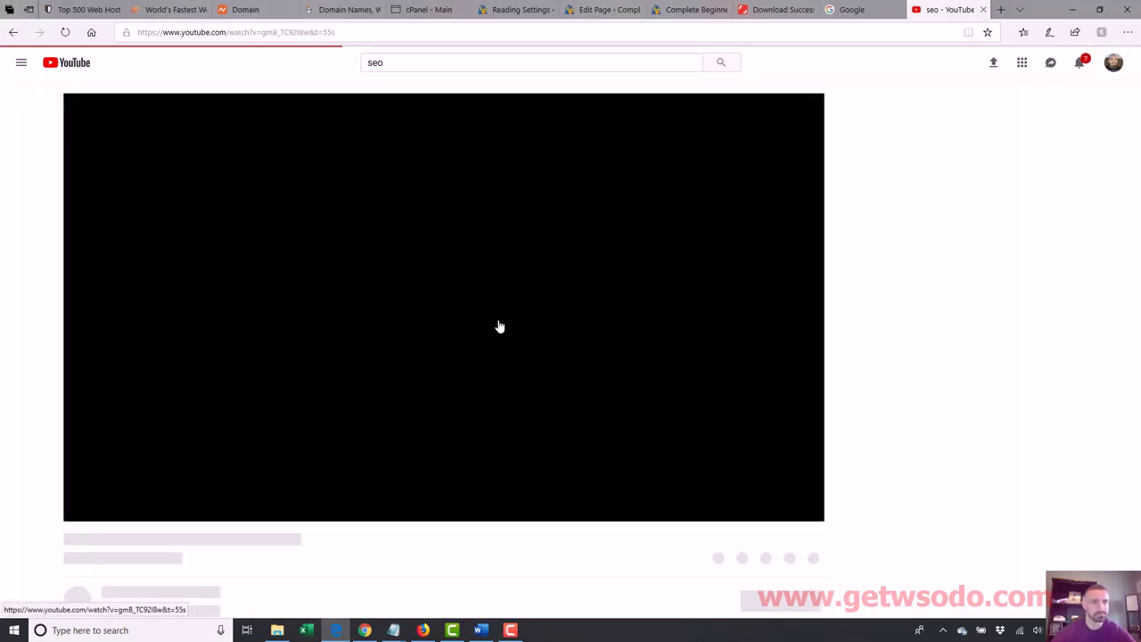
scroll(535, 401, down, 1)
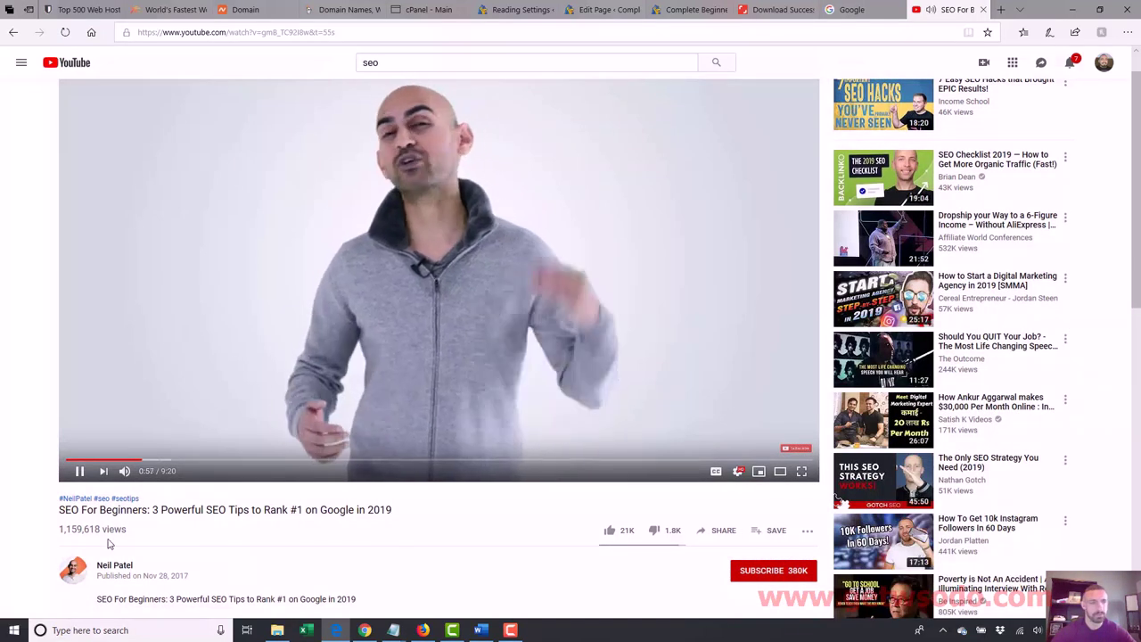
click(79, 470)
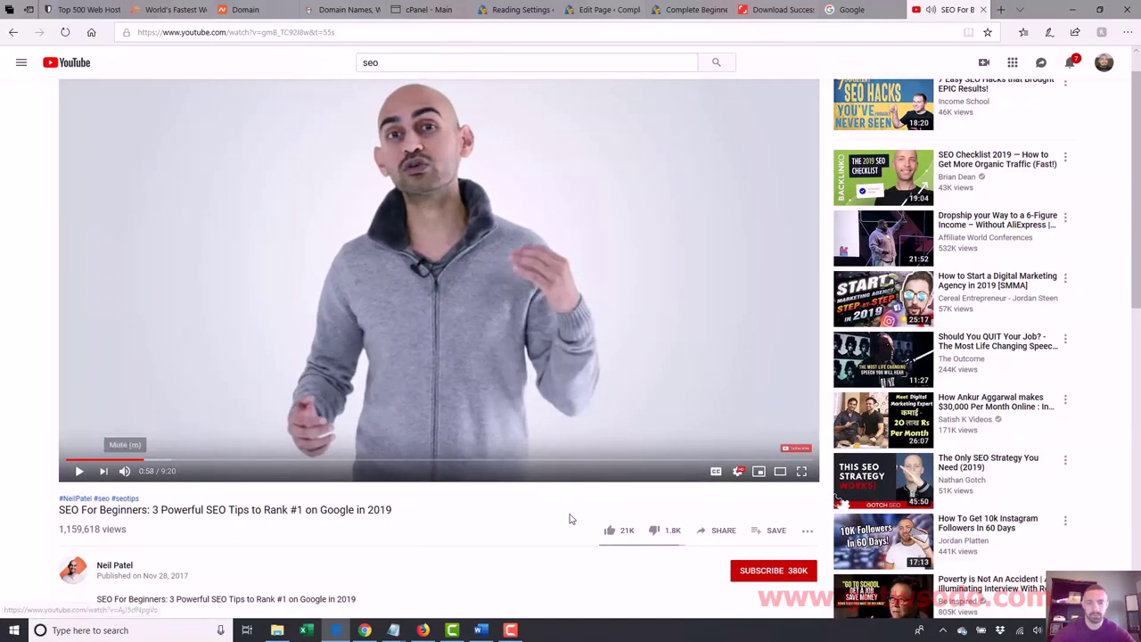
- Bring up the paused video's embed code from its sharing options and select the whole iframe code
click(808, 534)
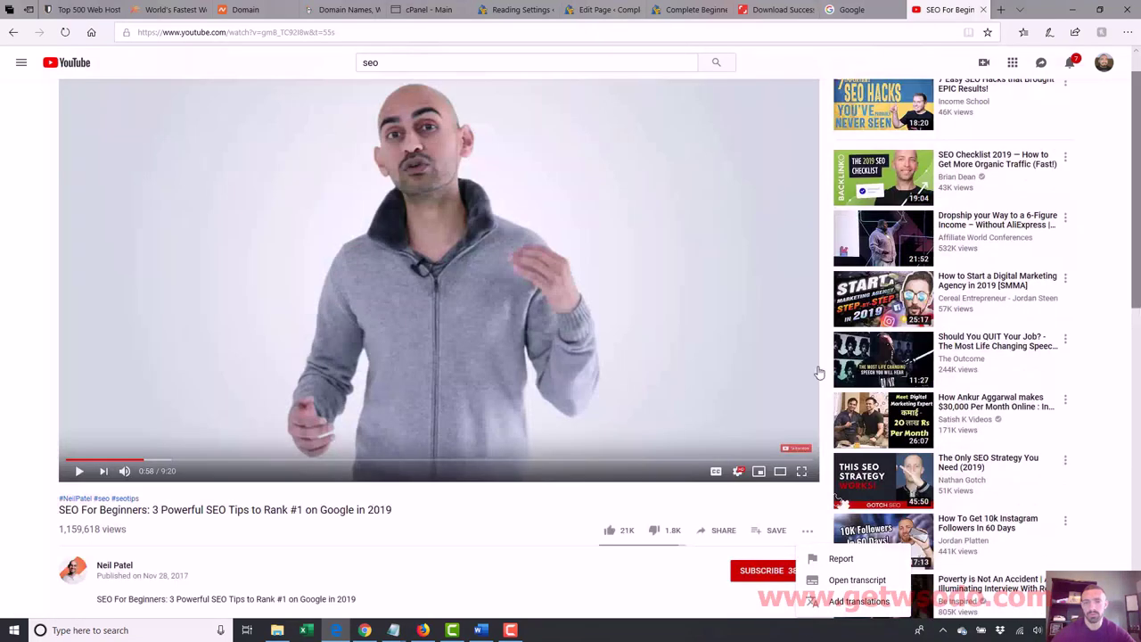
click(719, 538)
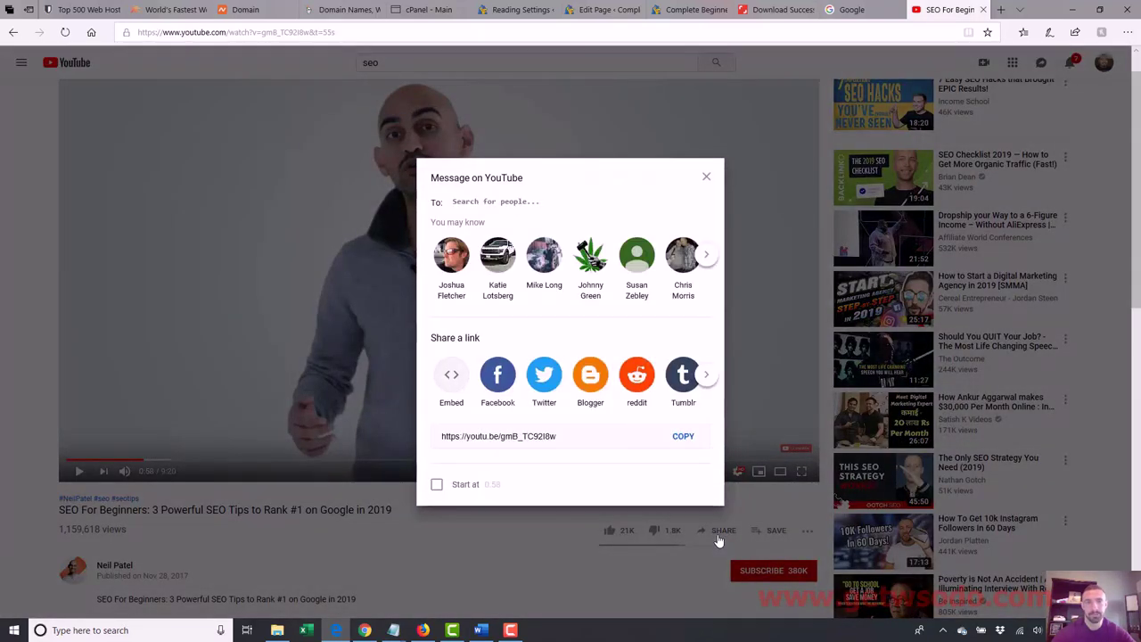
click(452, 380)
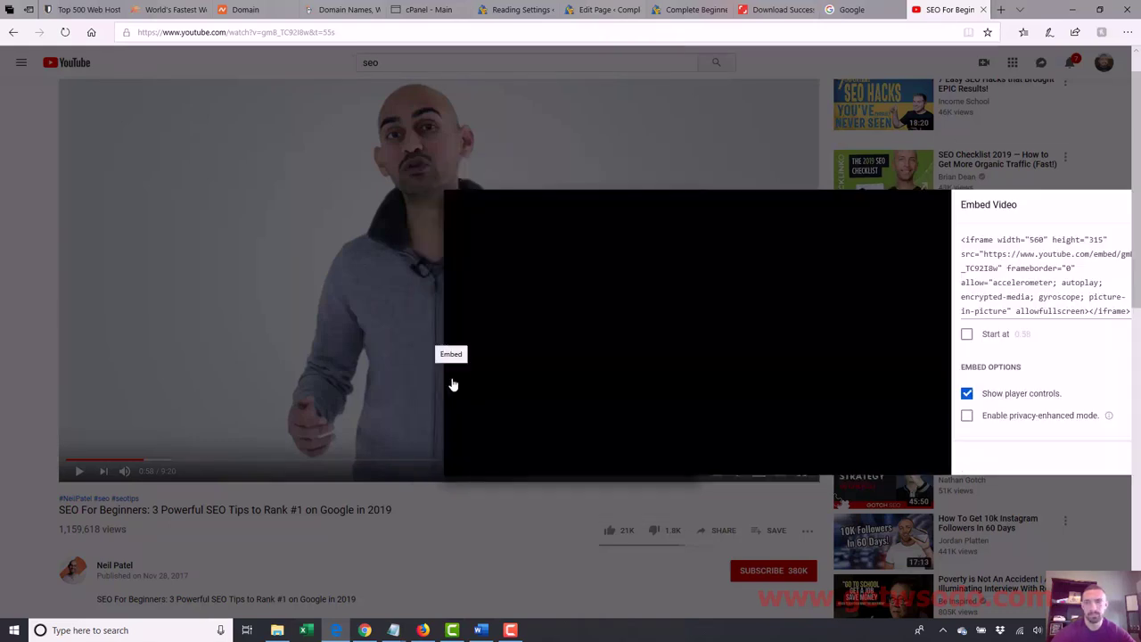
click(1040, 272)
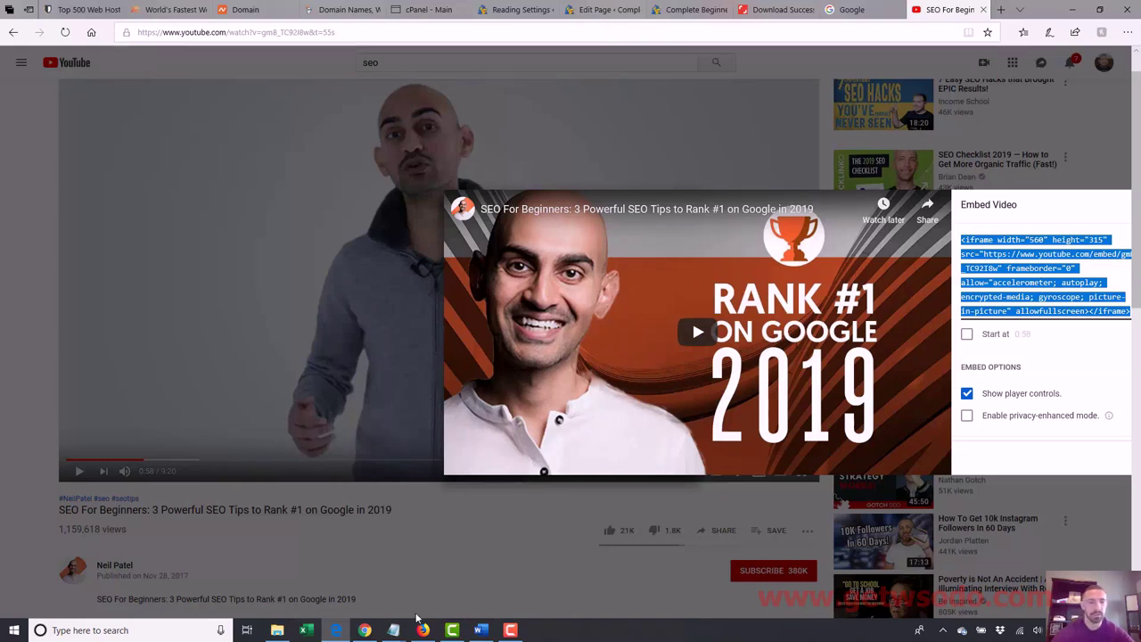
- Return to the page editor and insert a blank paragraph after the one ending "longer to get a glimpse at your content."
click(607, 9)
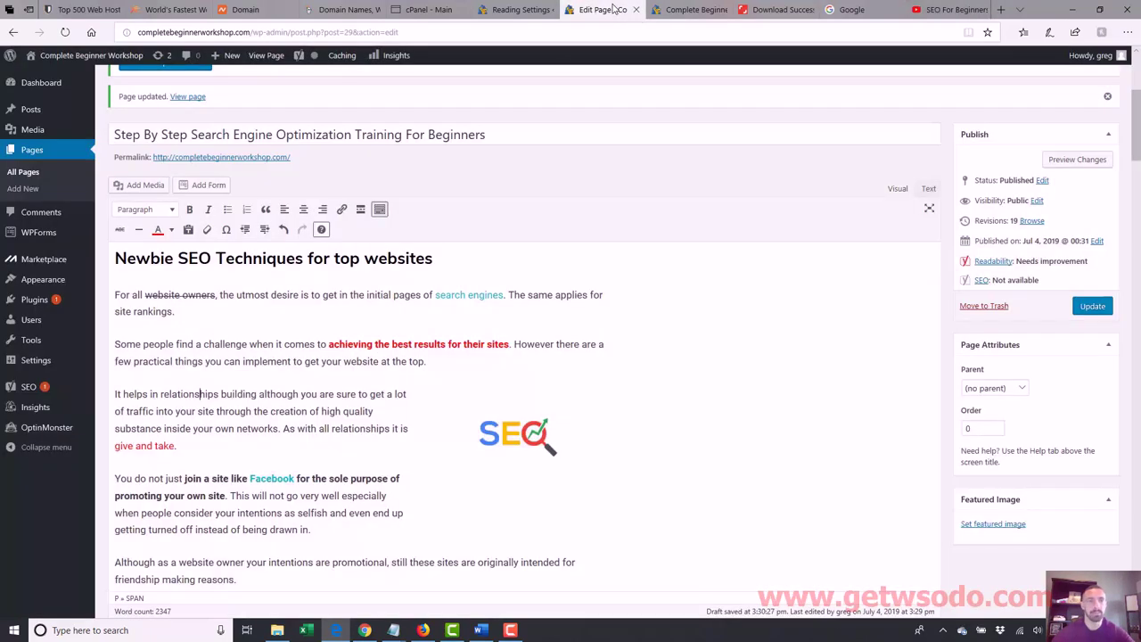
drag(1136, 121, 1136, 239)
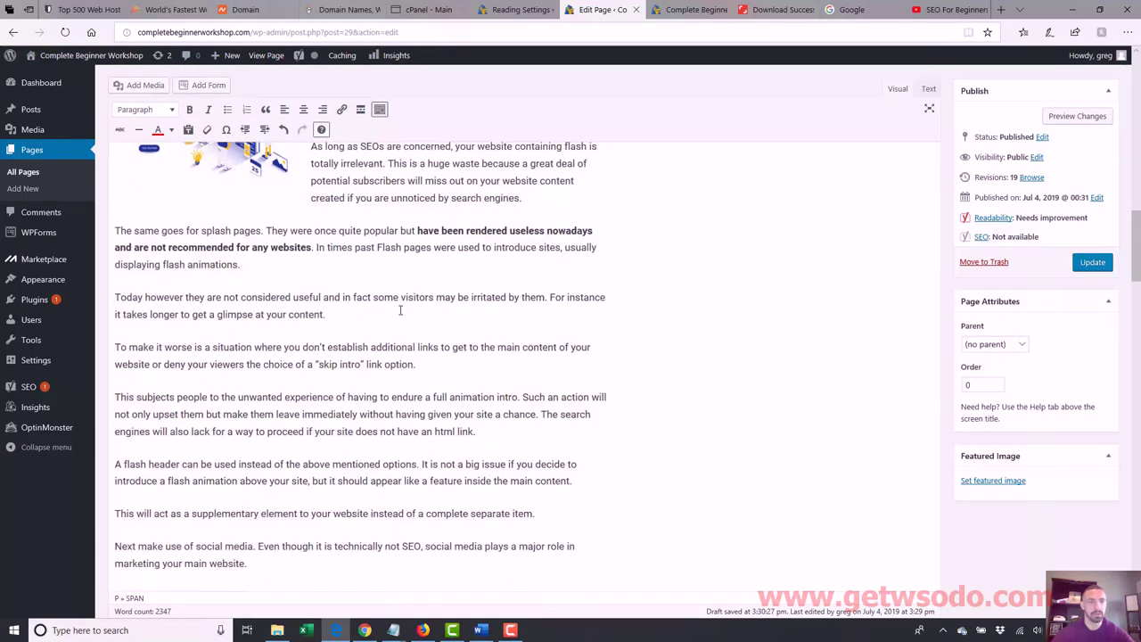
click(347, 315)
key(Return)
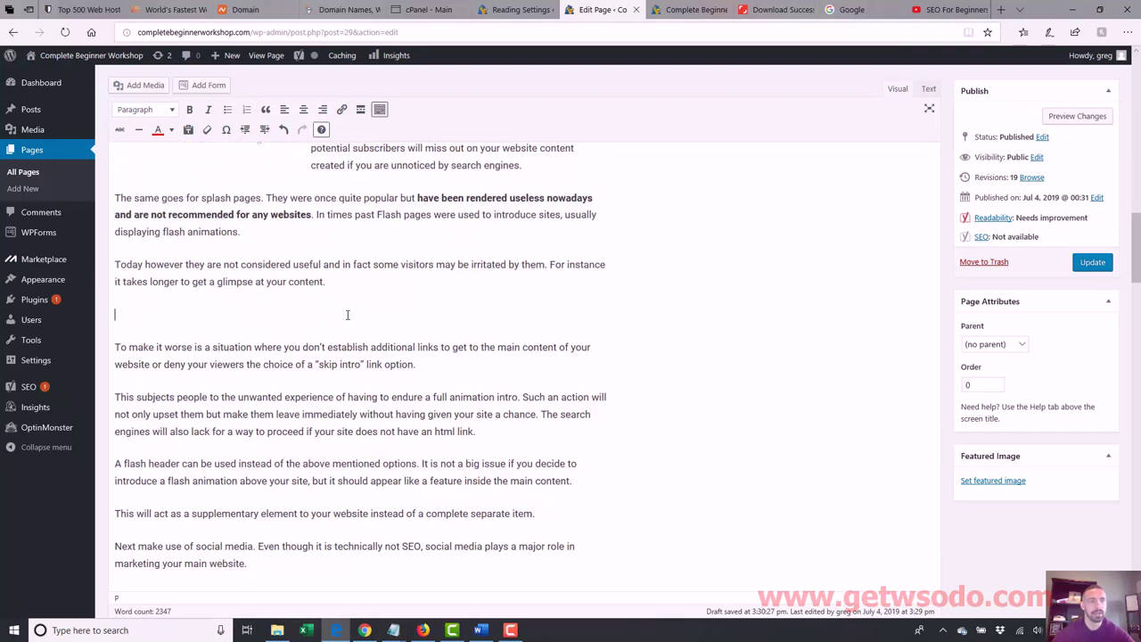
drag(1130, 232, 1130, 211)
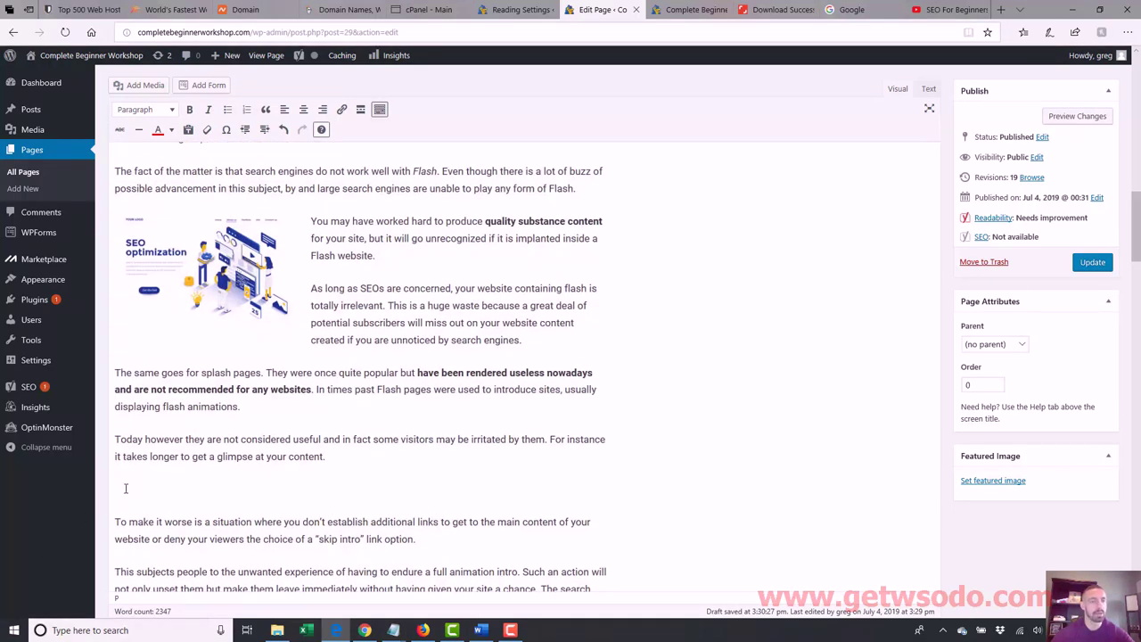
- In the page's HTML source, replace the &nbsp; placeholder above "To make it worse" with the iframe code copied from the YouTube video
click(928, 91)
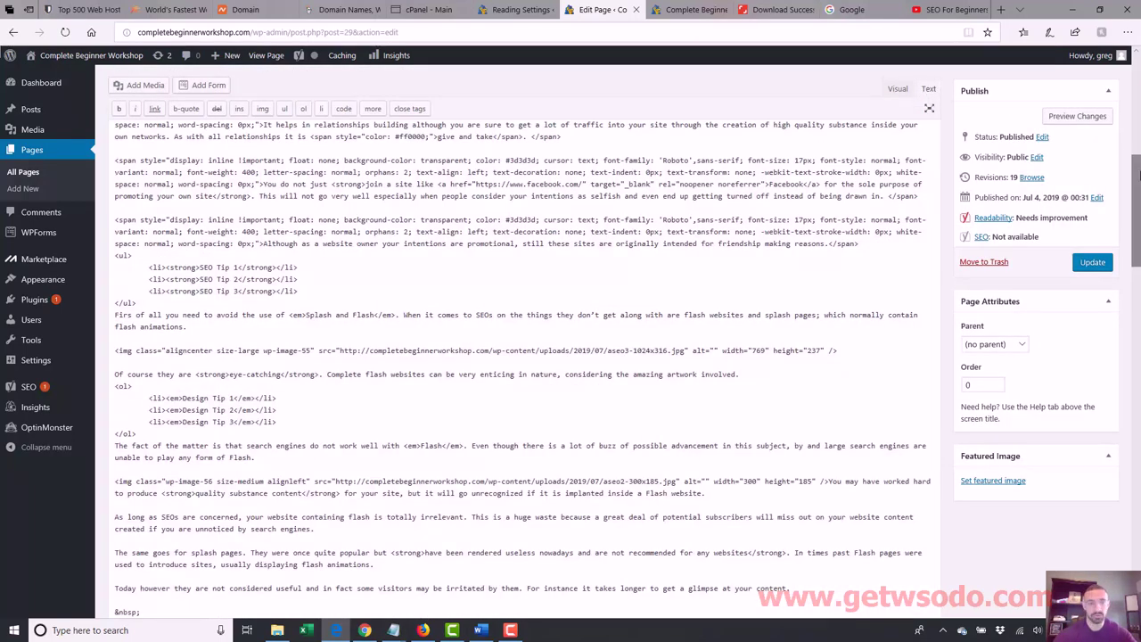
scroll(680, 363, down, 3)
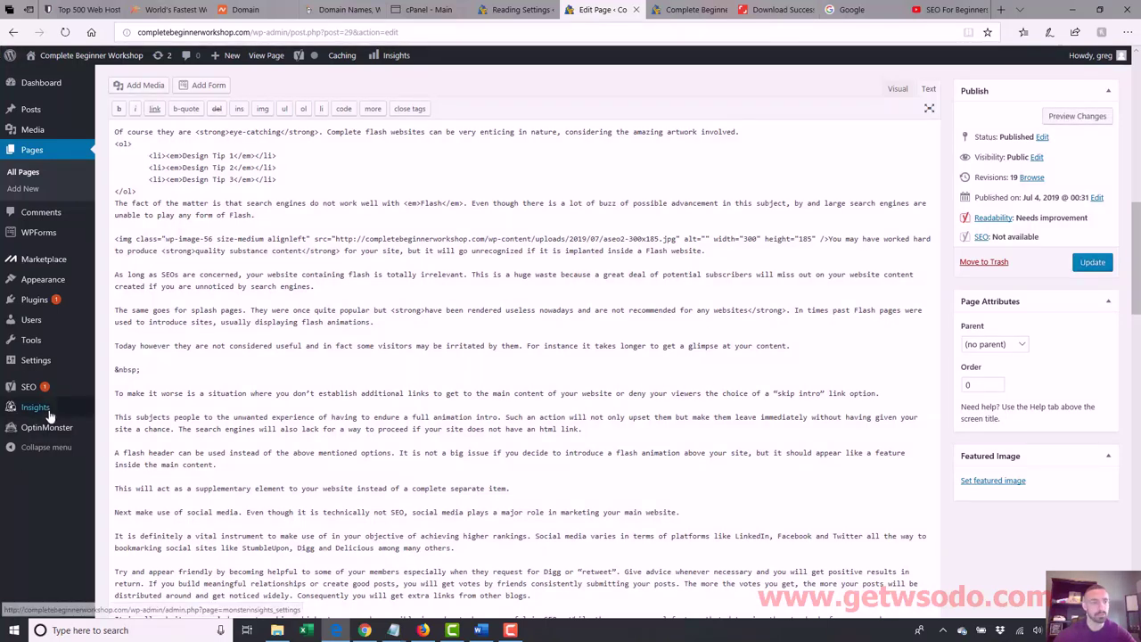
drag(138, 369, 104, 371)
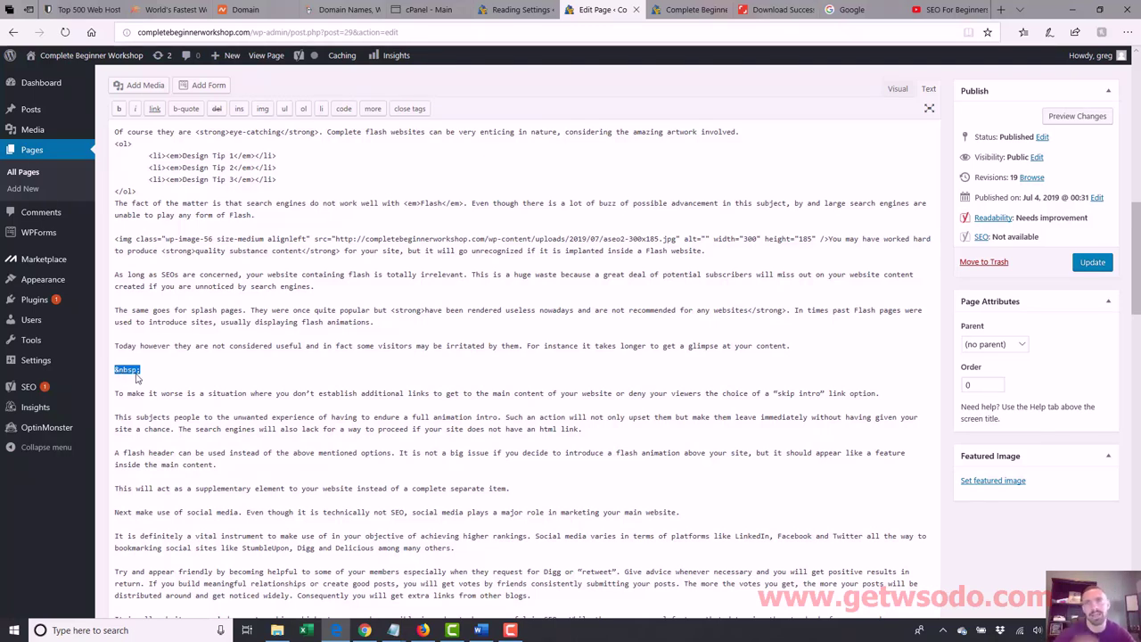
click(945, 10)
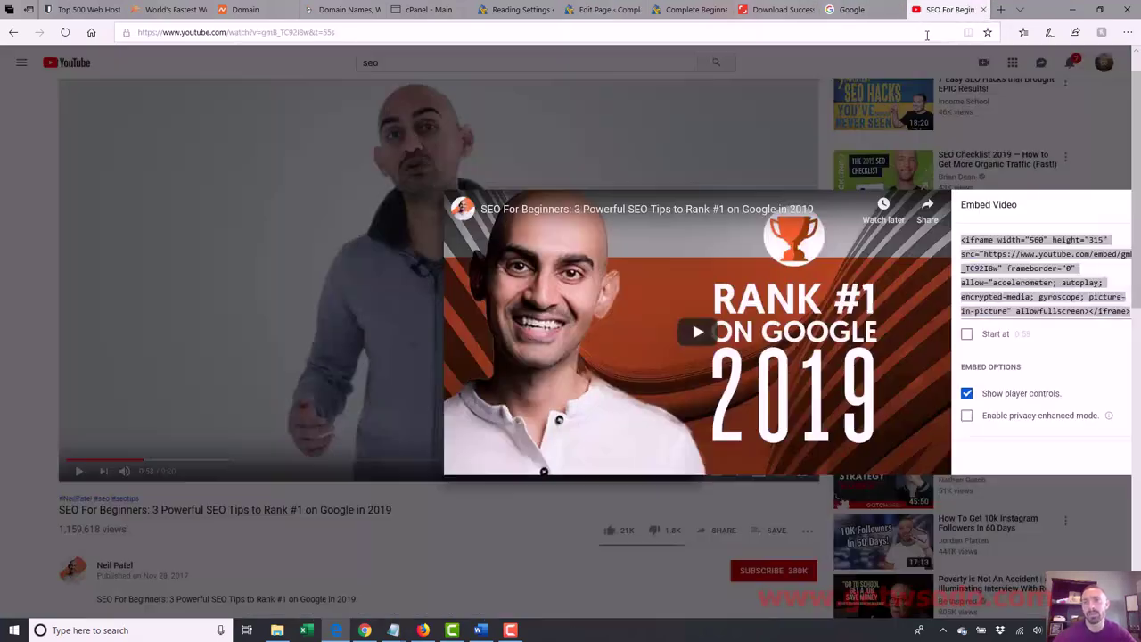
click(1039, 274)
key(ctrl+c)
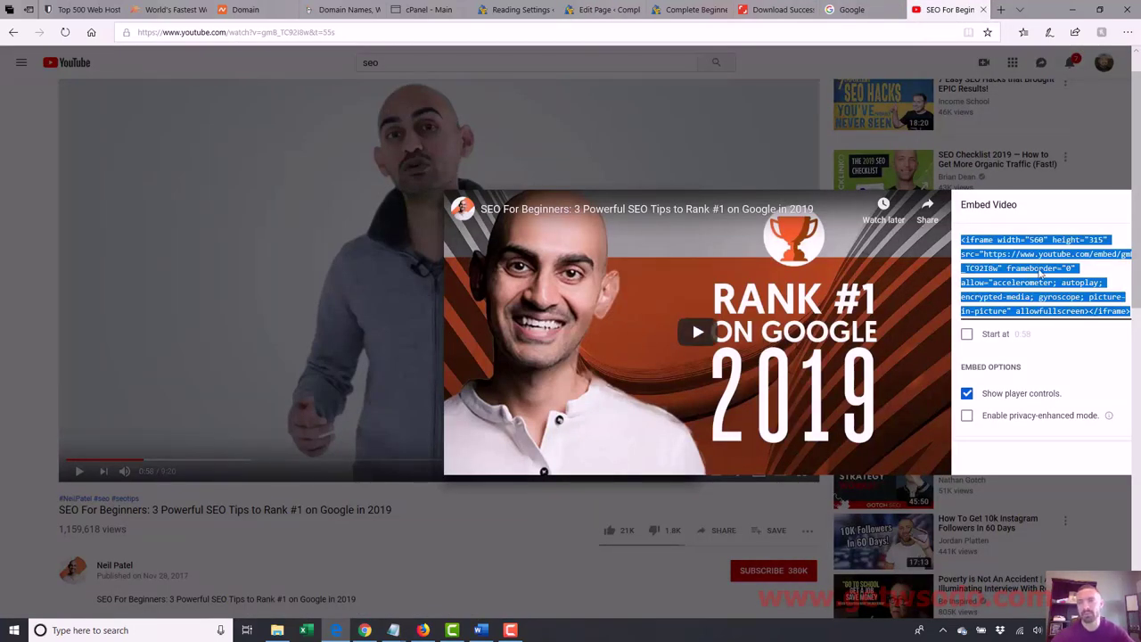
click(582, 9)
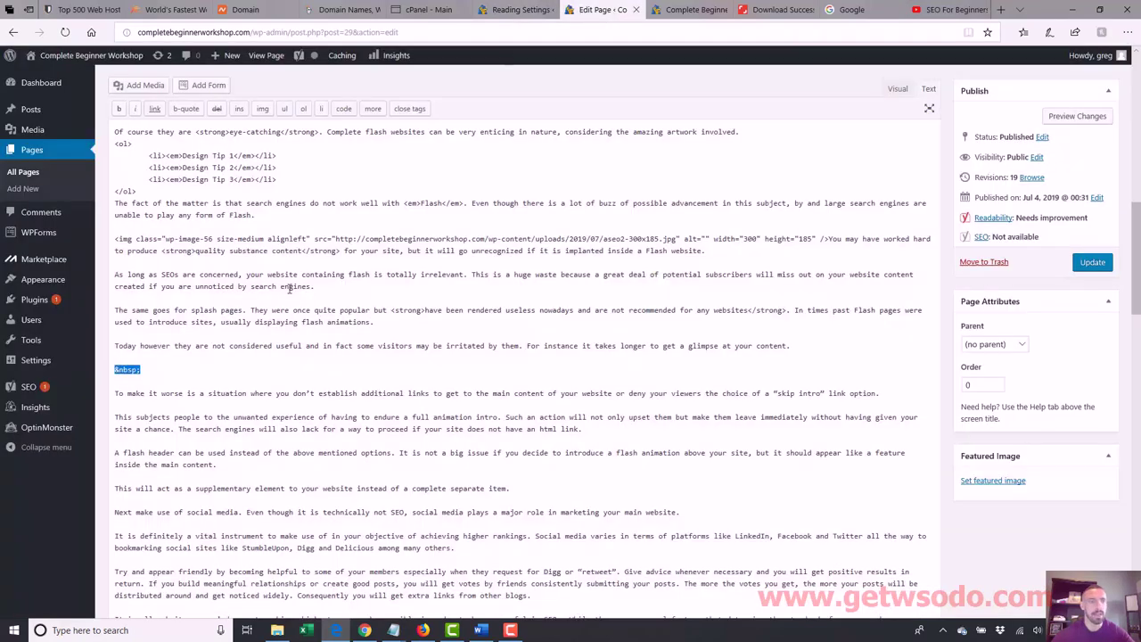
key(ctrl+v)
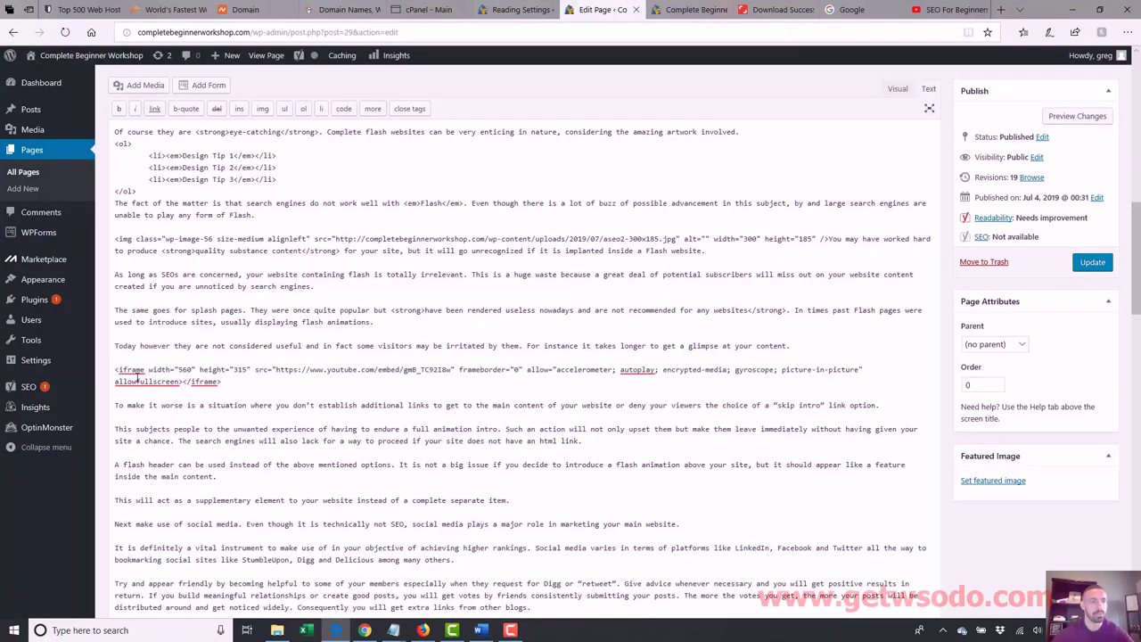
drag(115, 370, 231, 381)
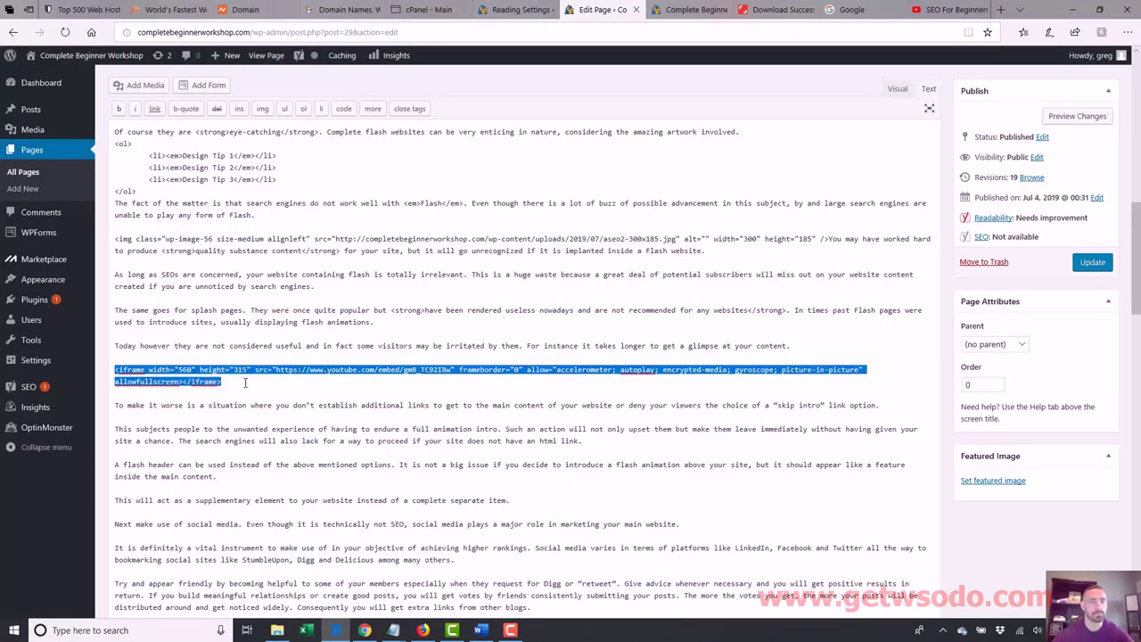
- Switch back to the visual editor and test the embedded SEO video by playing it for a few seconds and pausing it
click(897, 89)
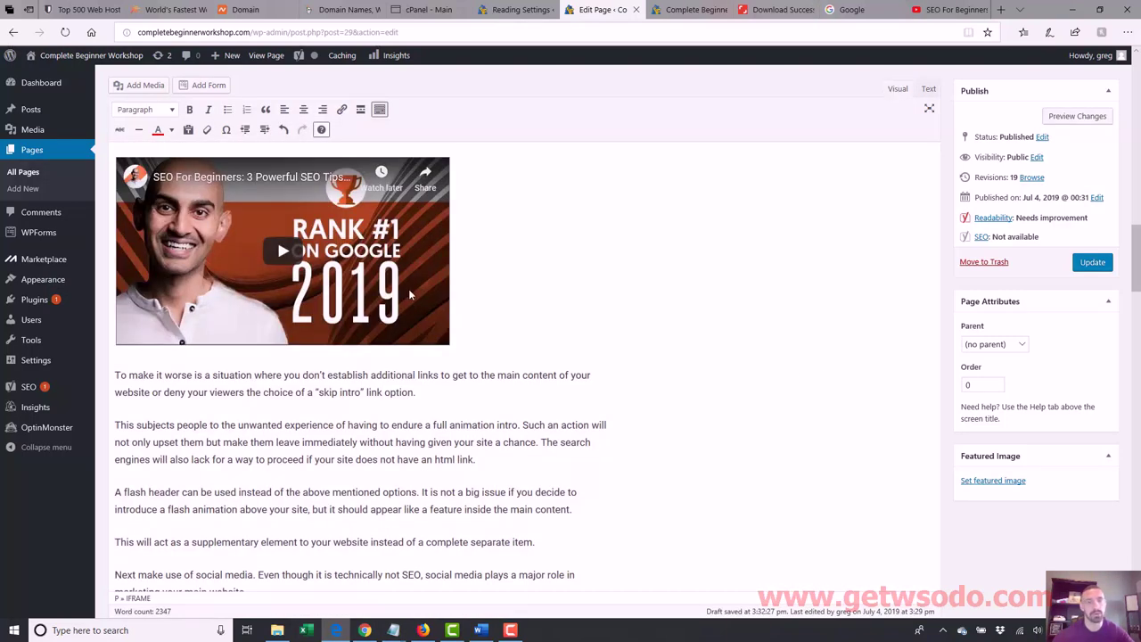
scroll(410, 295, up, 2)
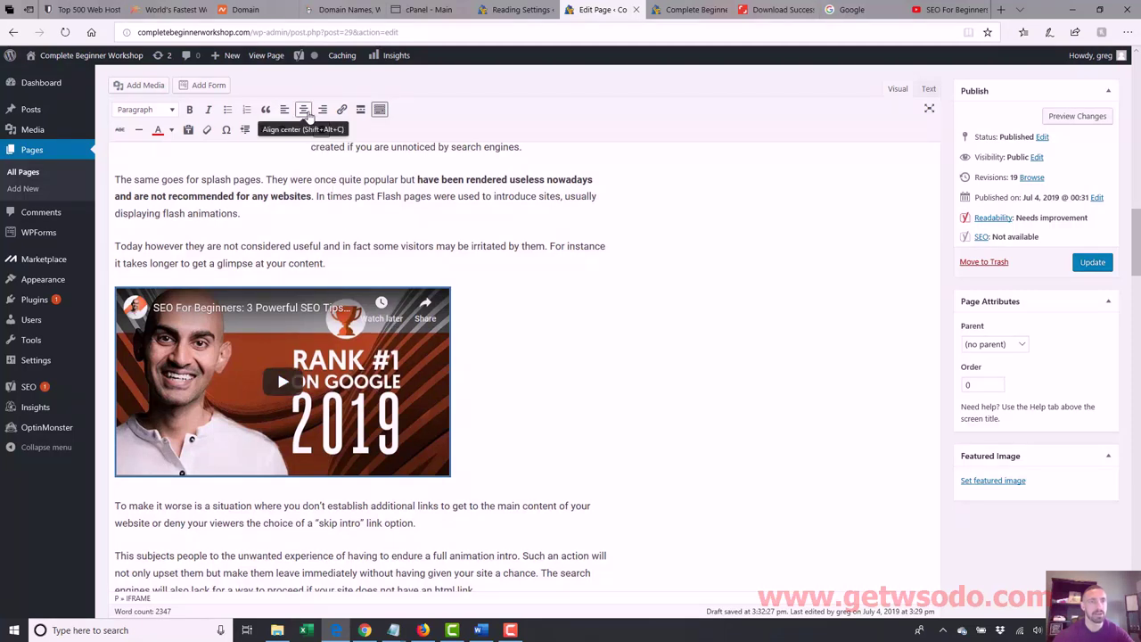
click(330, 371)
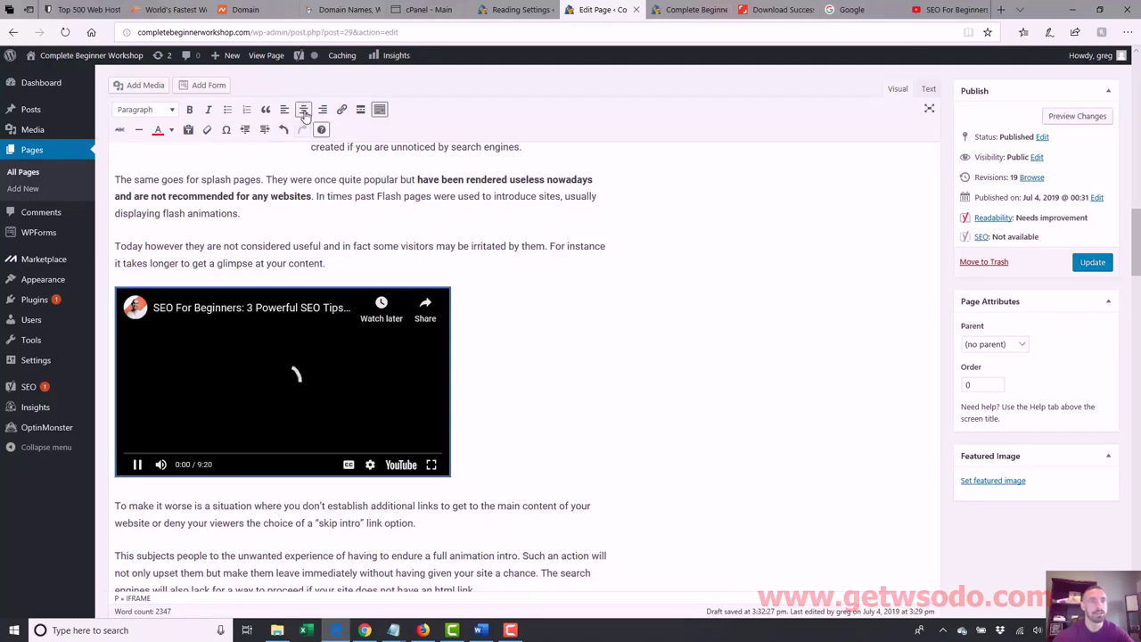
click(534, 458)
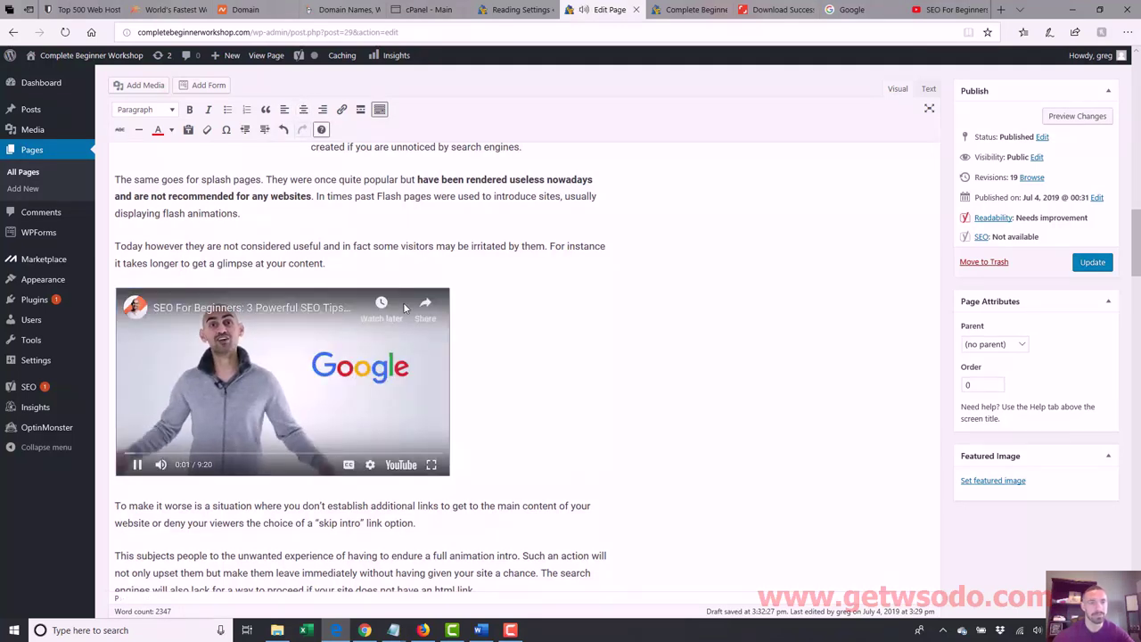
click(143, 464)
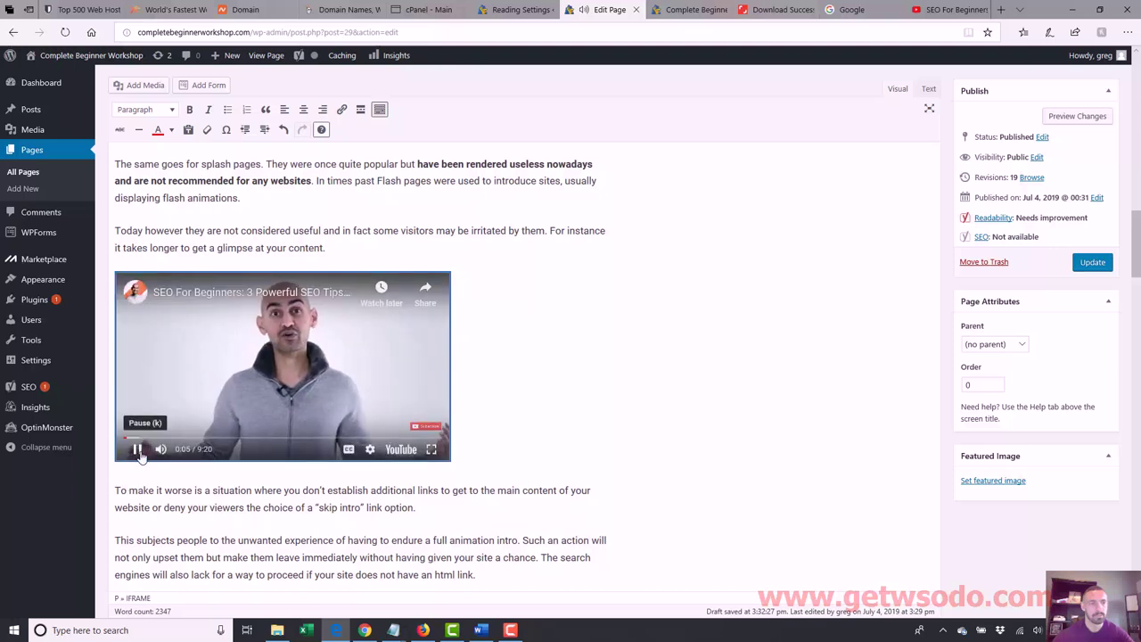
click(140, 450)
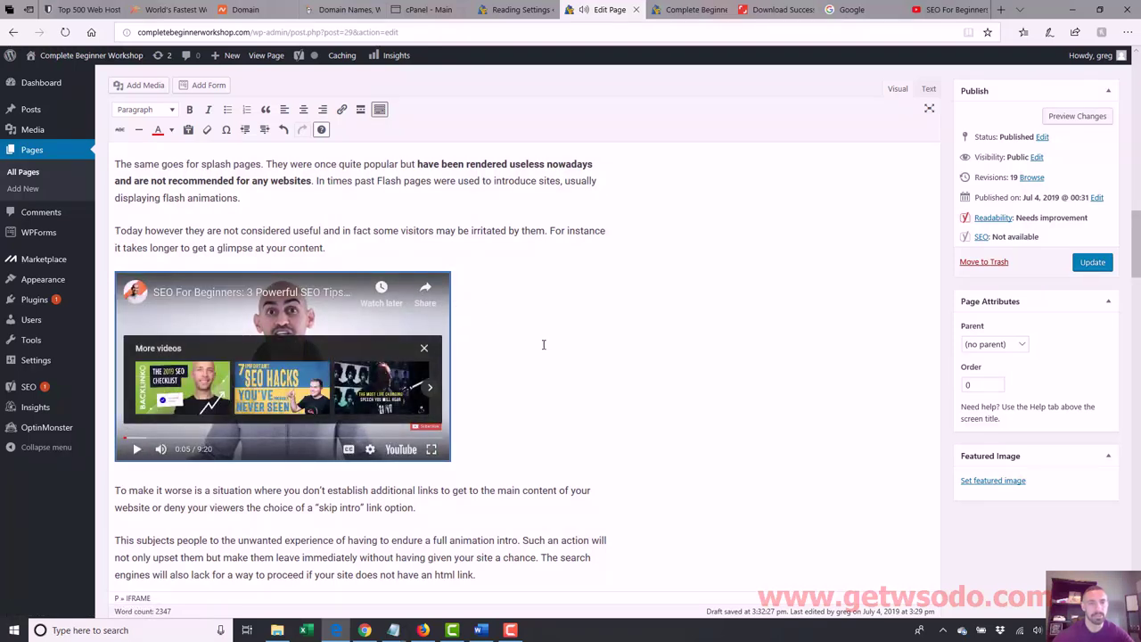
scroll(413, 314, down, 1)
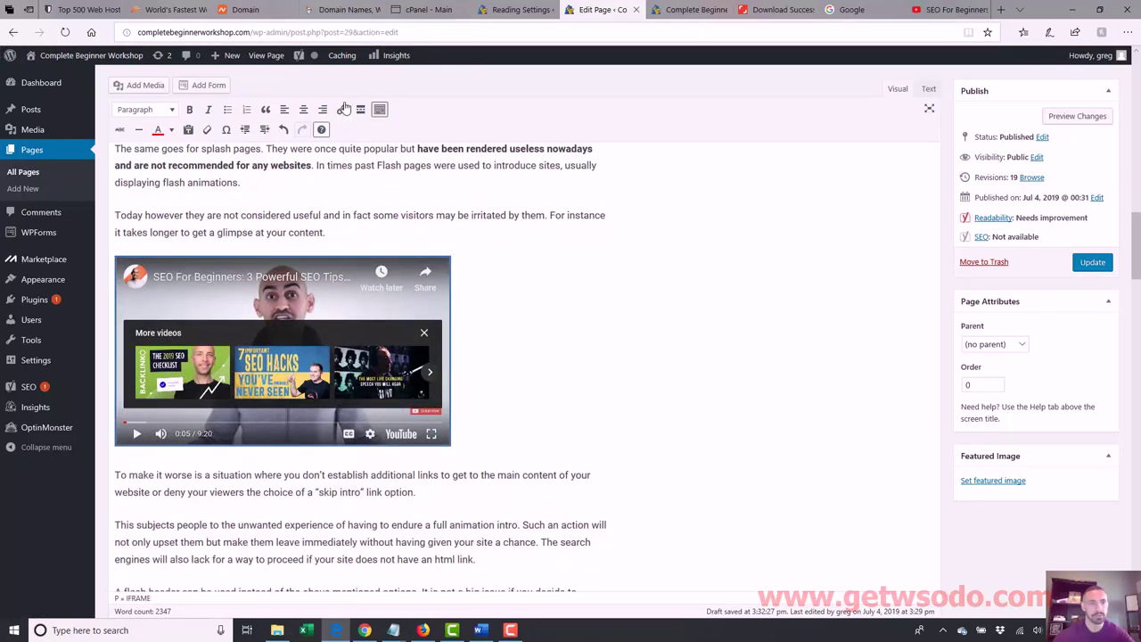
click(504, 316)
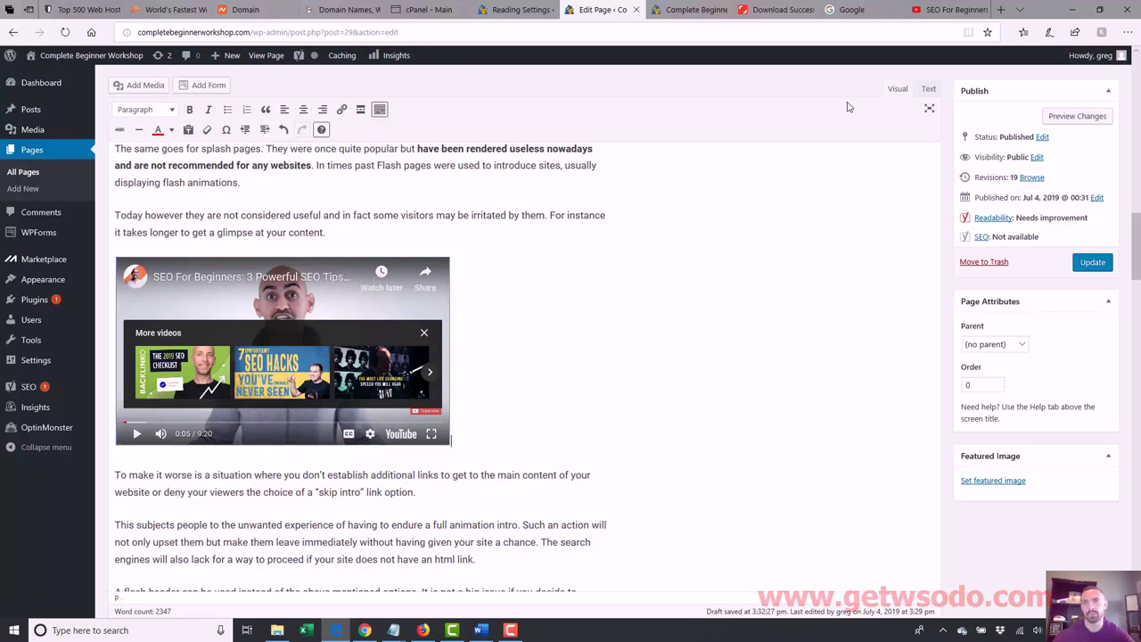
- Update the page, reload the live homepage at completebeginnerworkshop.com and go to the embedded video
click(1095, 263)
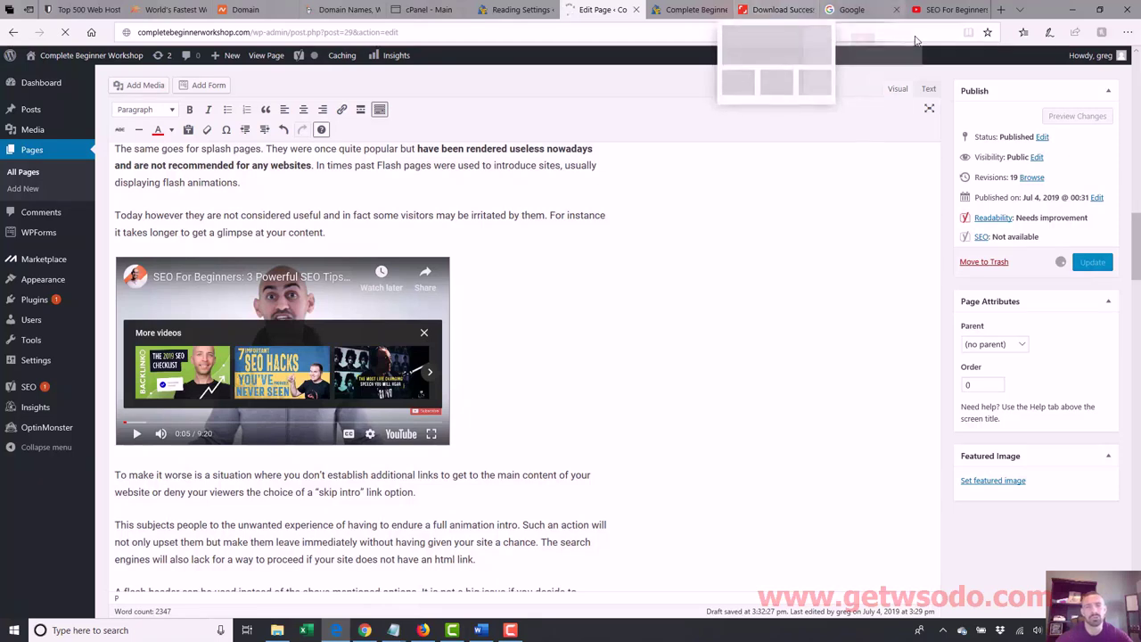
click(649, 16)
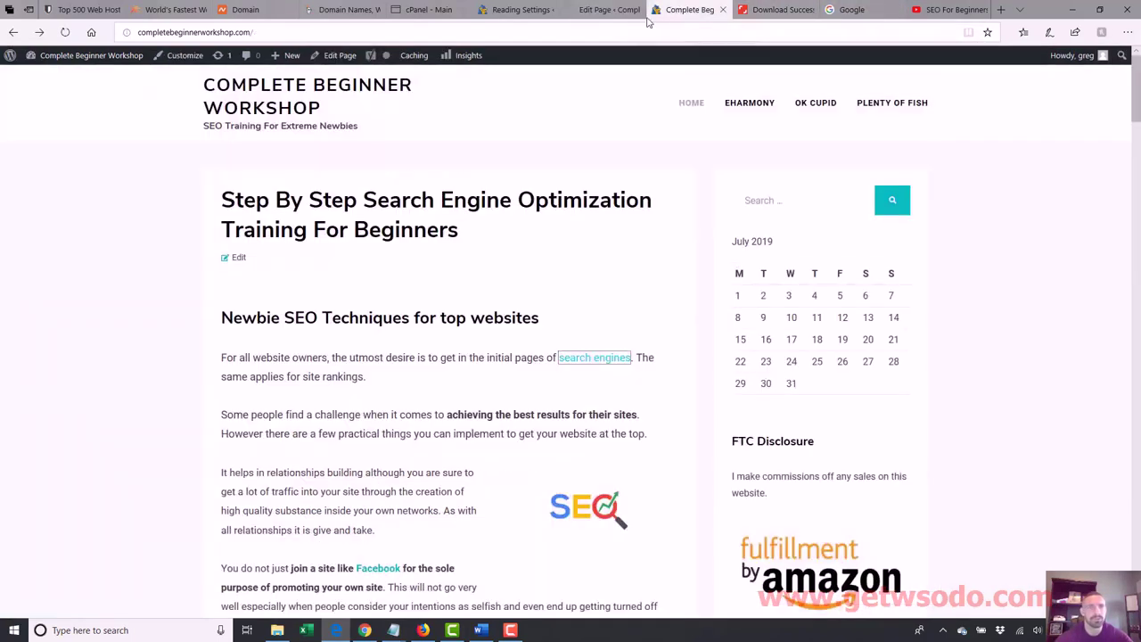
click(378, 32)
key(Return)
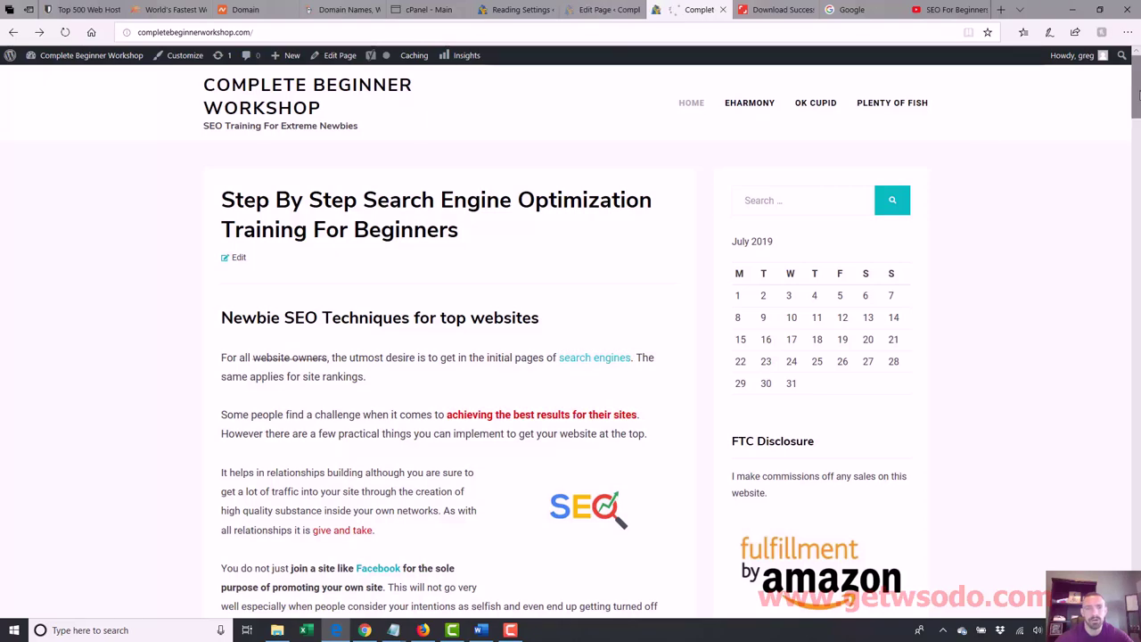
scroll(571, 357, down, 9)
scroll(444, 477, down, 7)
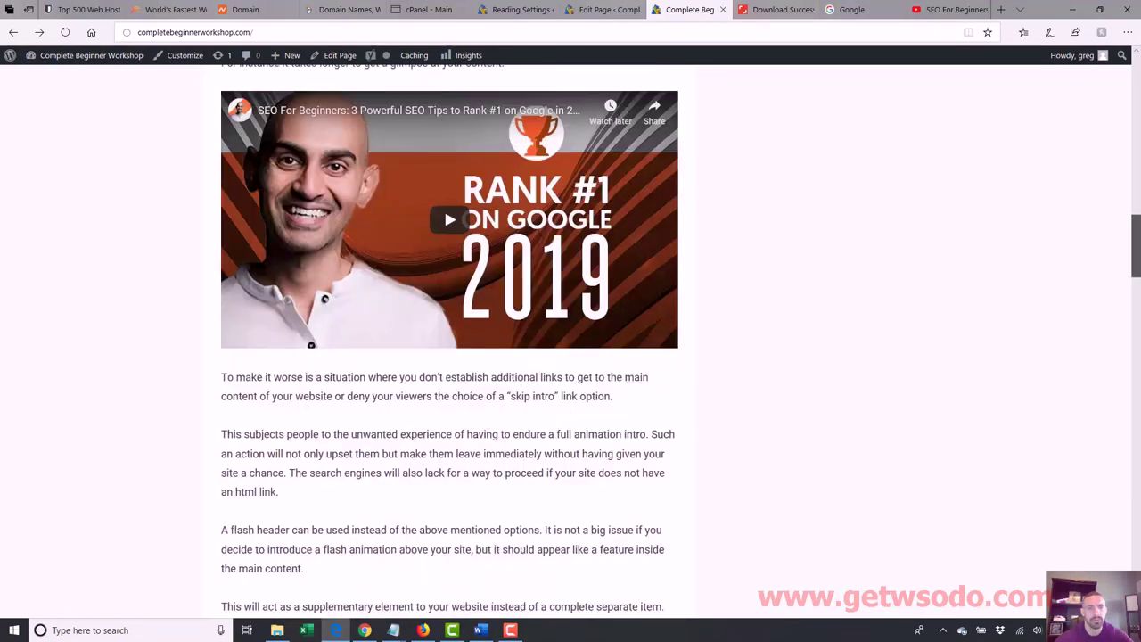
- Review the live homepage's text formatting, lists, images and video placement, comparing it with the page in the editor
scroll(444, 477, up, 3)
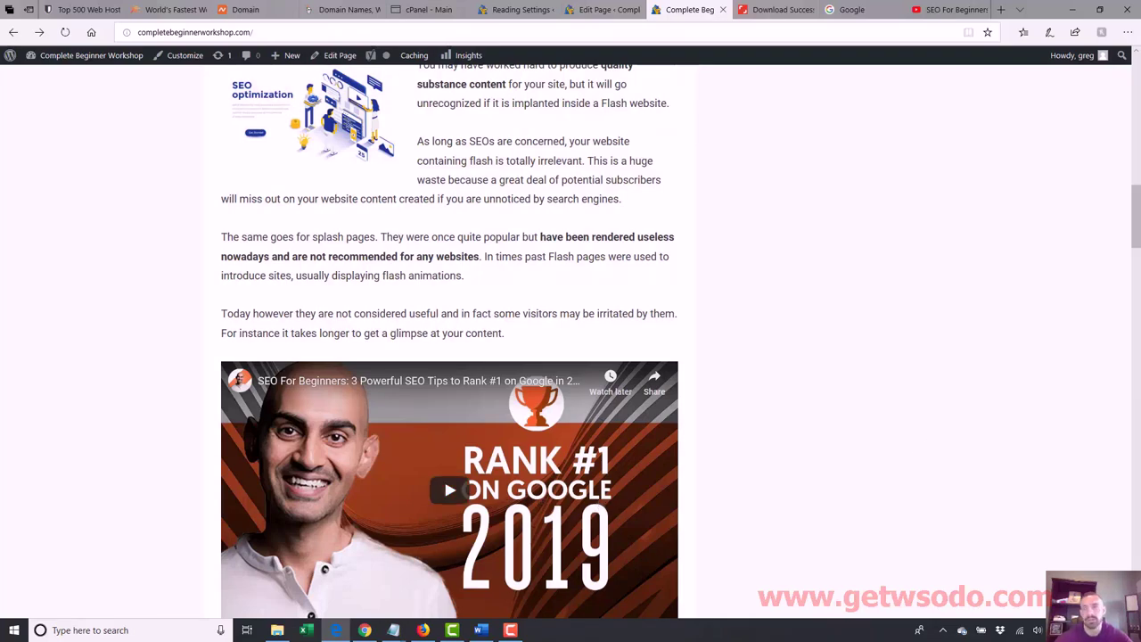
scroll(444, 477, up, 10)
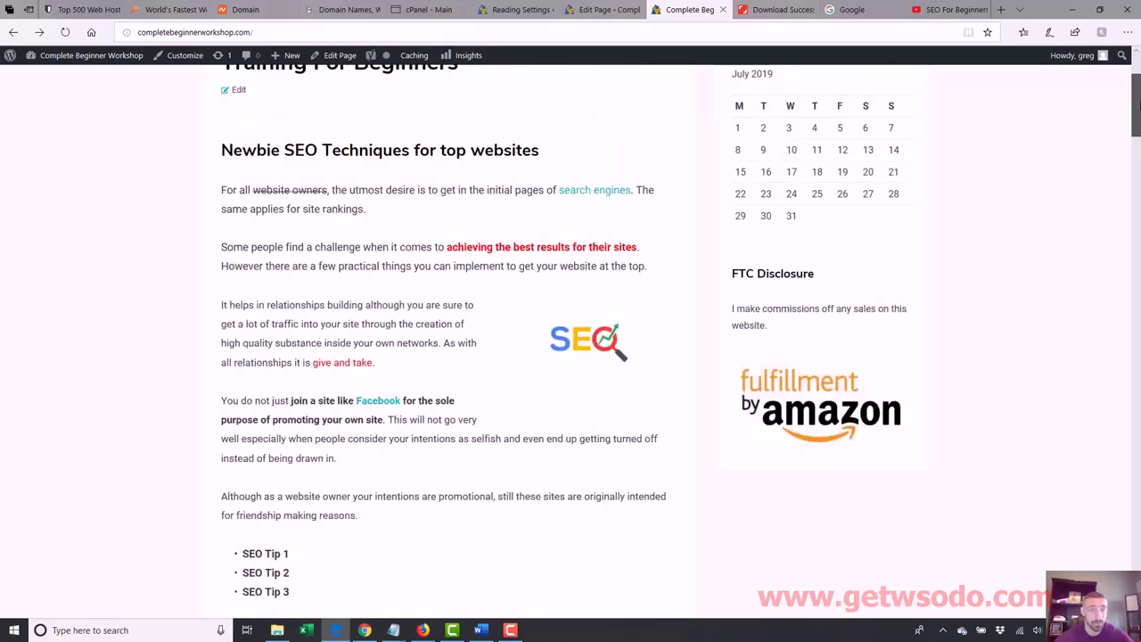
scroll(933, 133, down, 1)
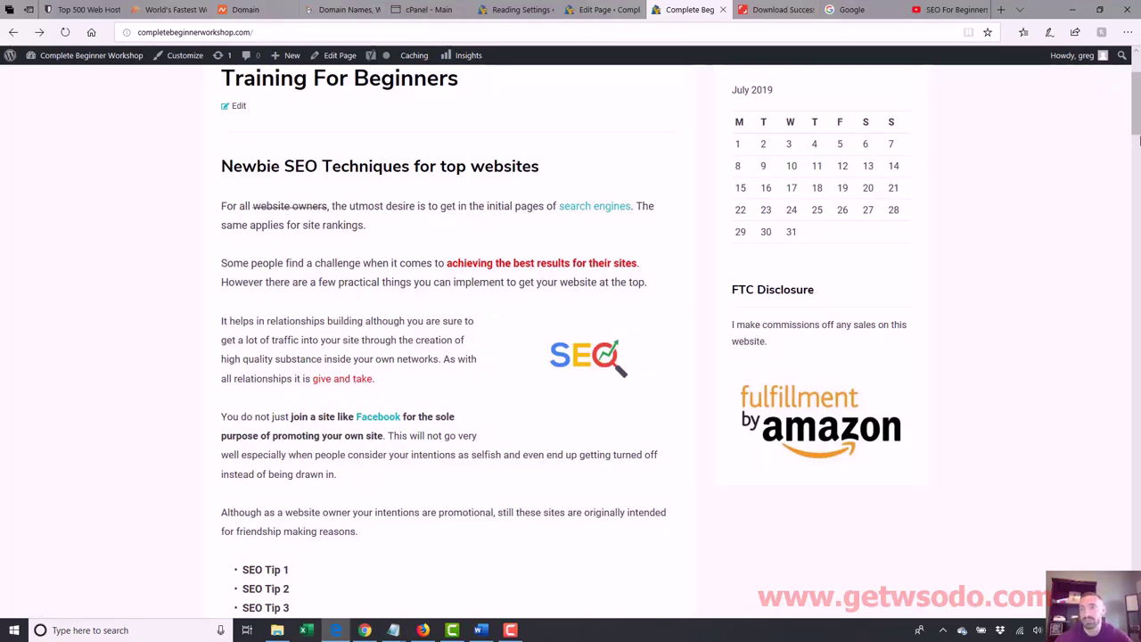
scroll(602, 365, down, 2)
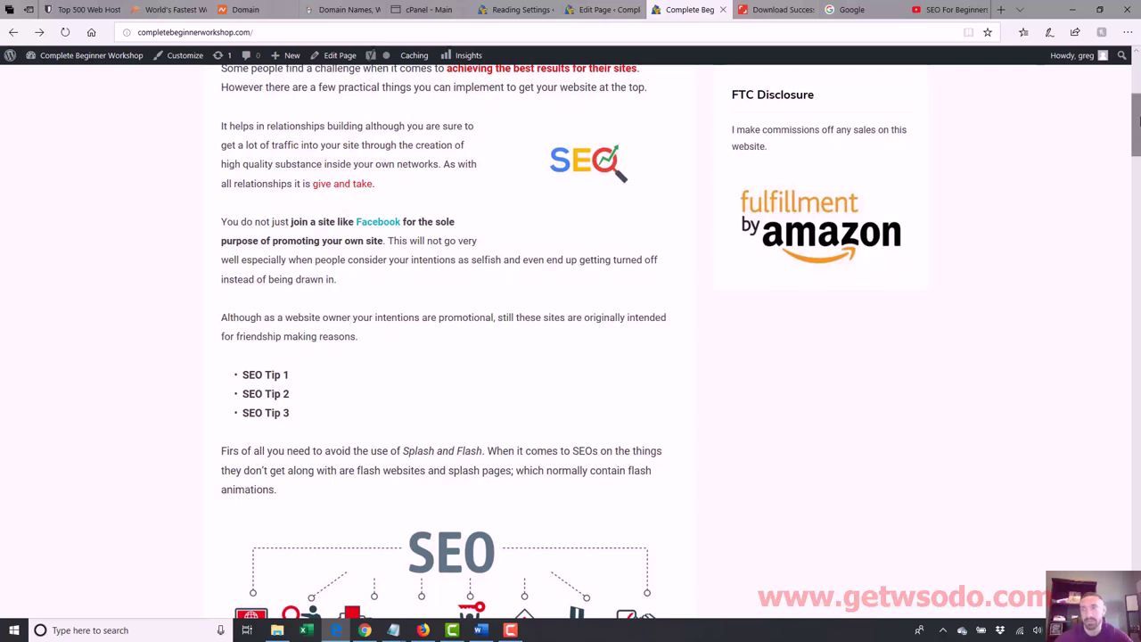
scroll(651, 361, down, 2)
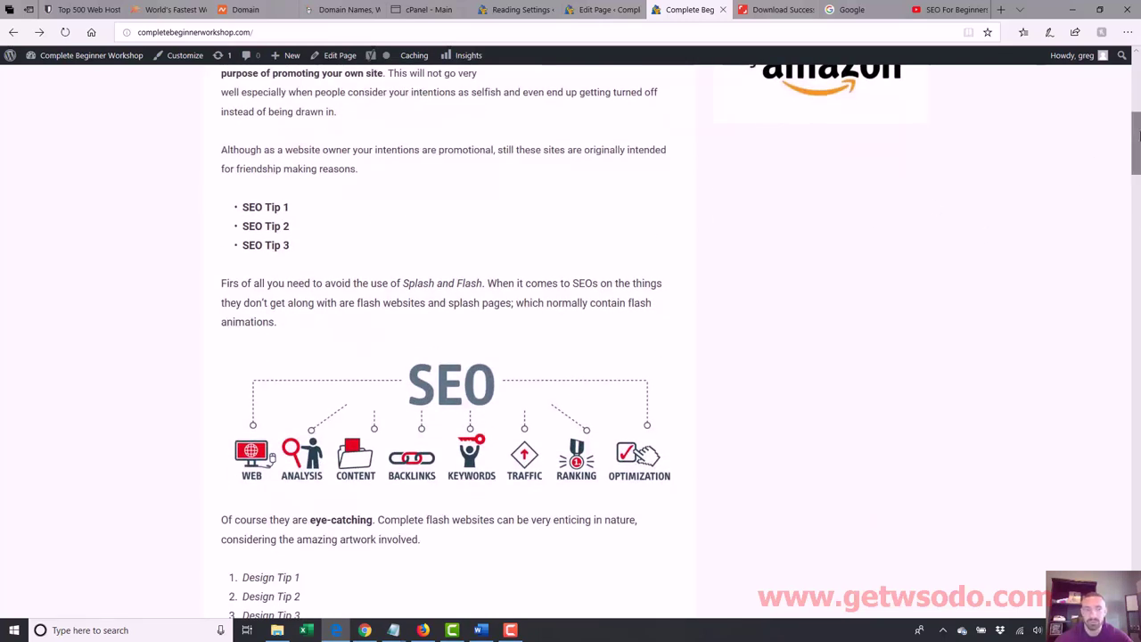
scroll(668, 285, down, 3)
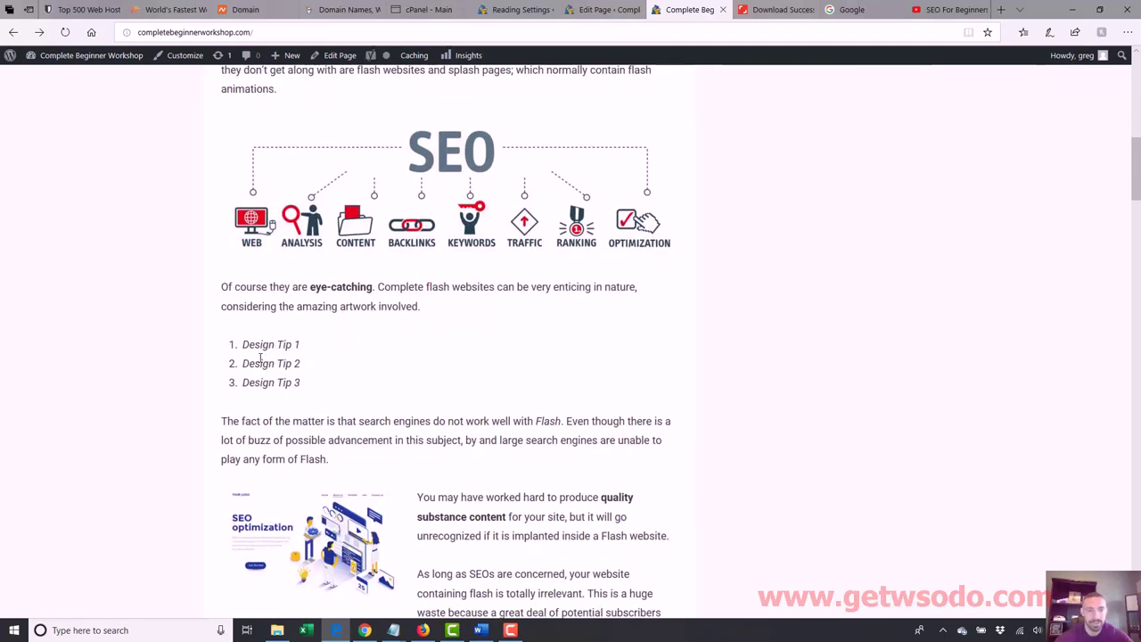
mouse_move(1136, 192)
mouse_down()
mouse_move(1136, 244)
mouse_move(1136, 114)
mouse_move(1137, 182)
mouse_up()
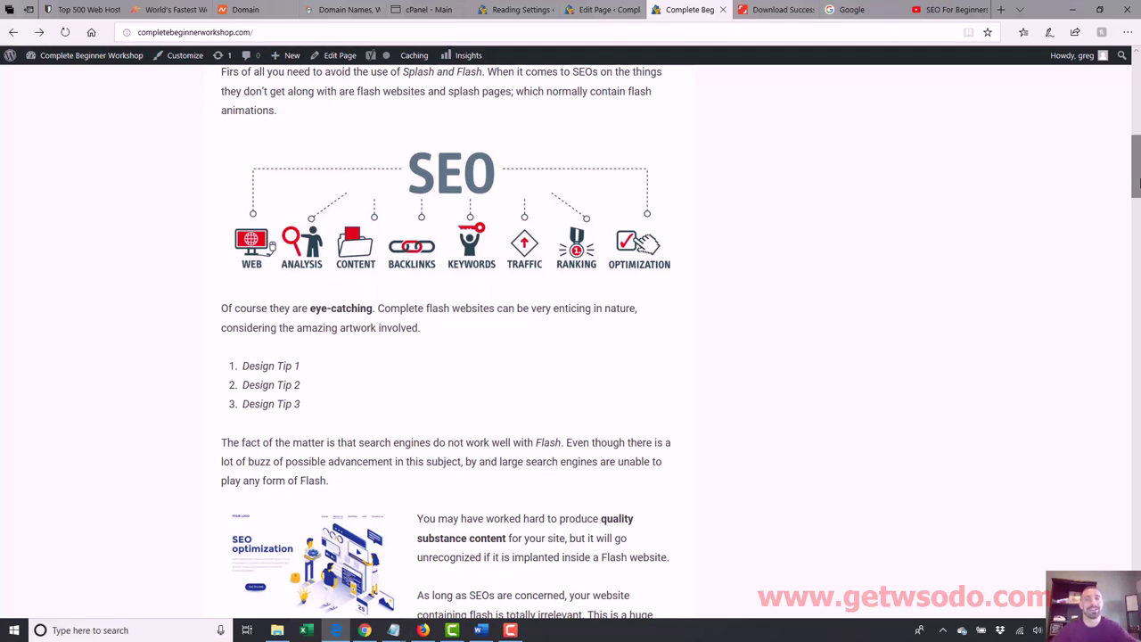
click(615, 9)
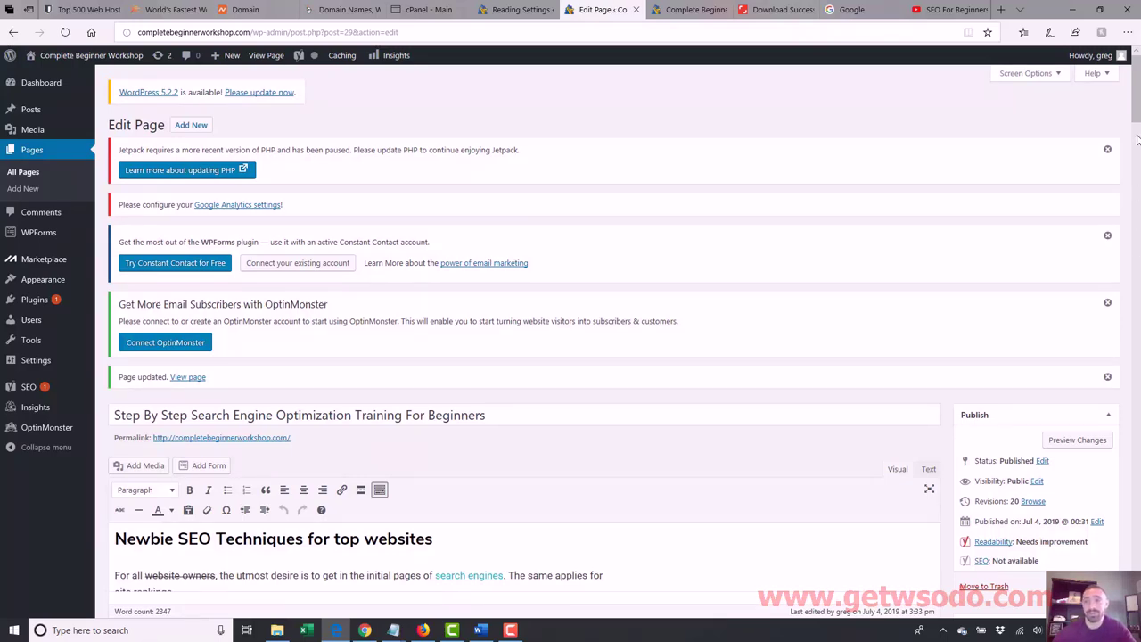
scroll(1138, 140, down, 3)
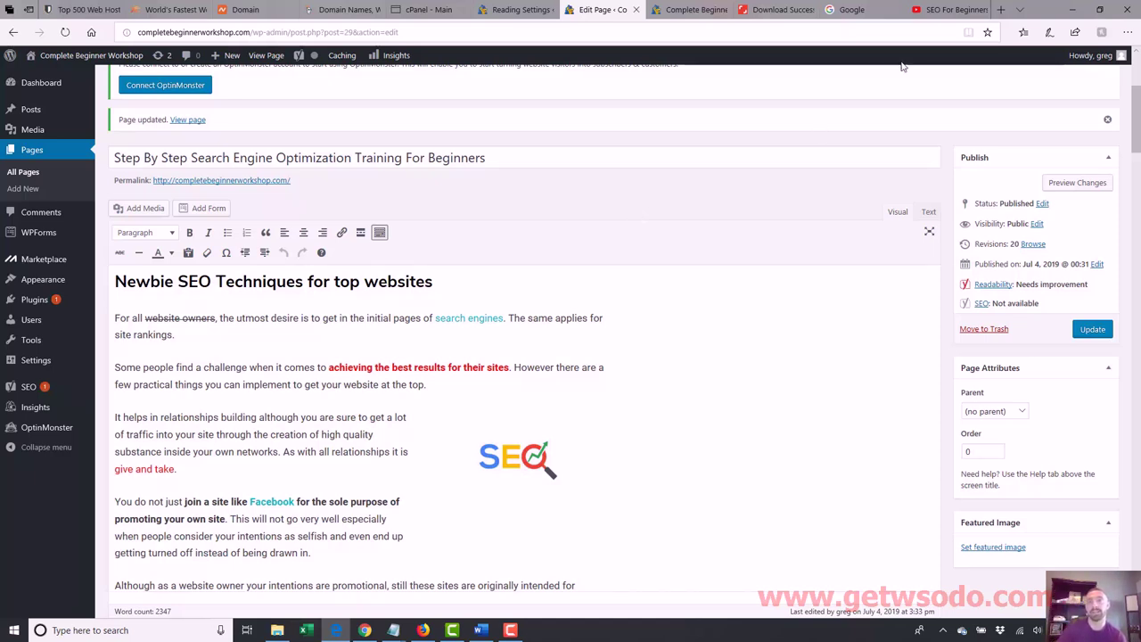
click(691, 10)
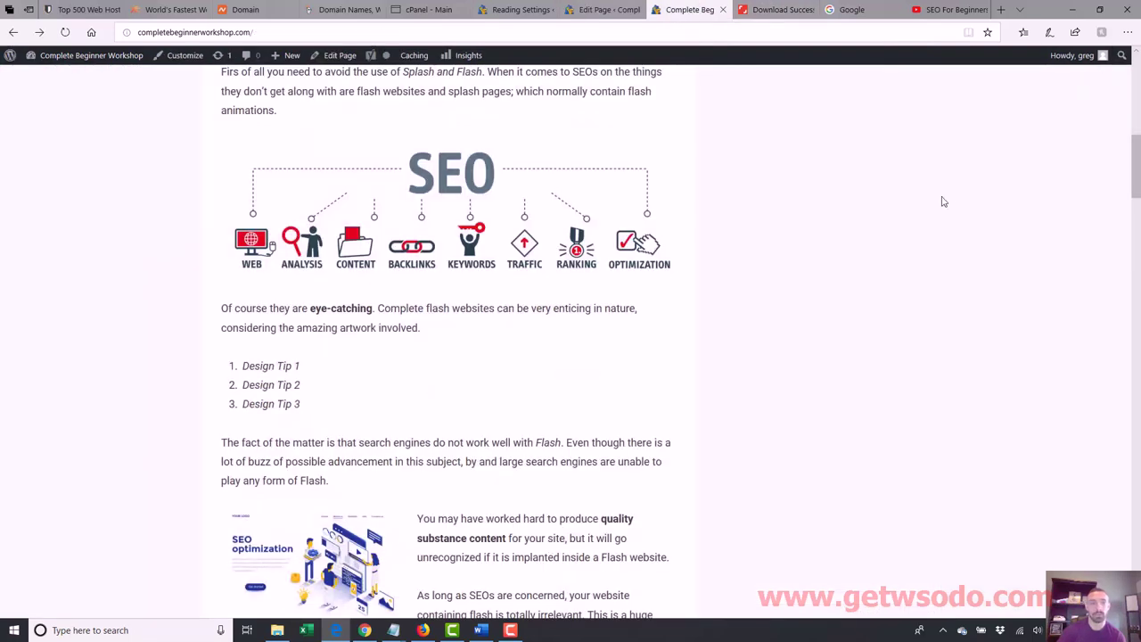
mouse_move(1132, 200)
mouse_down()
mouse_move(1135, 166)
mouse_move(1136, 187)
mouse_up()
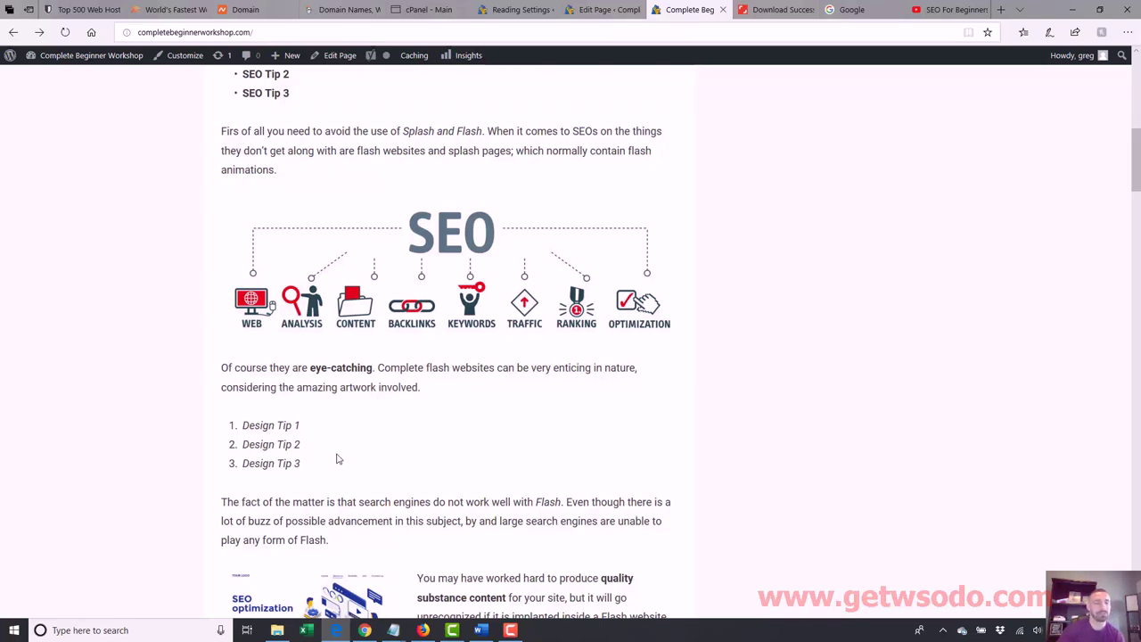
- Review the live homepage from the Design Tip list up to the article title, and return to the page editor
drag(293, 456, 234, 434)
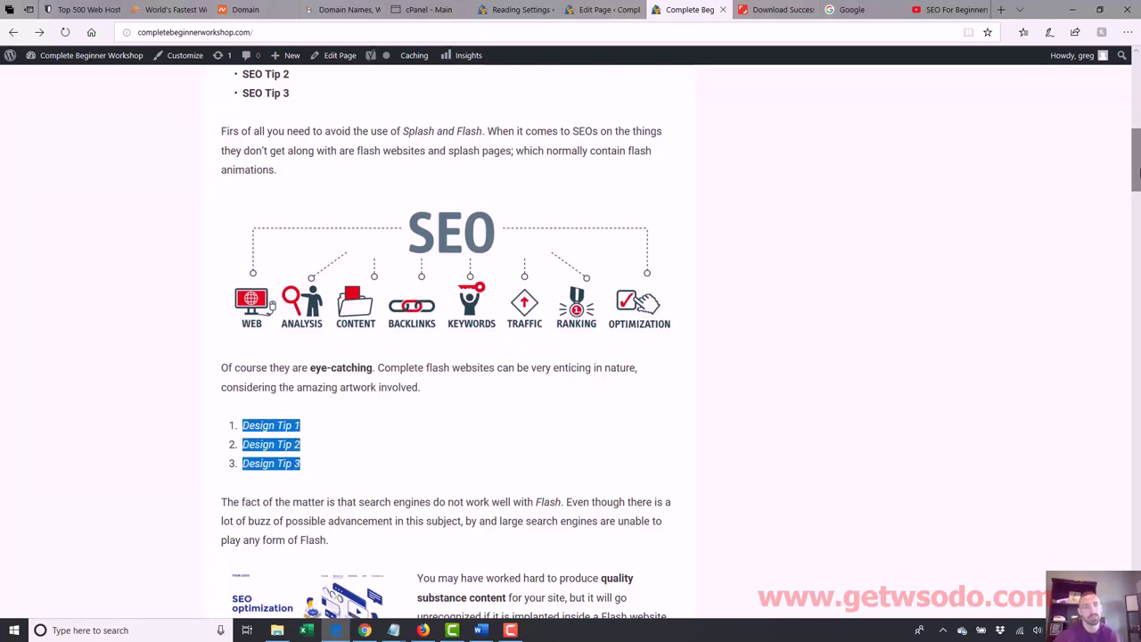
drag(1134, 172, 1137, 134)
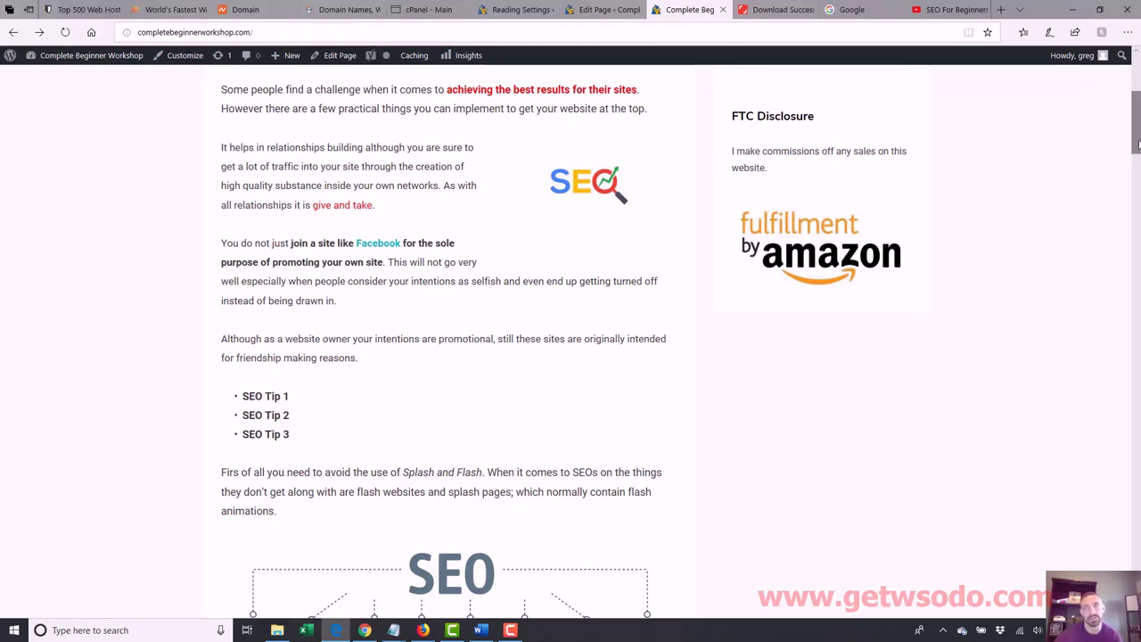
drag(1138, 144, 1137, 120)
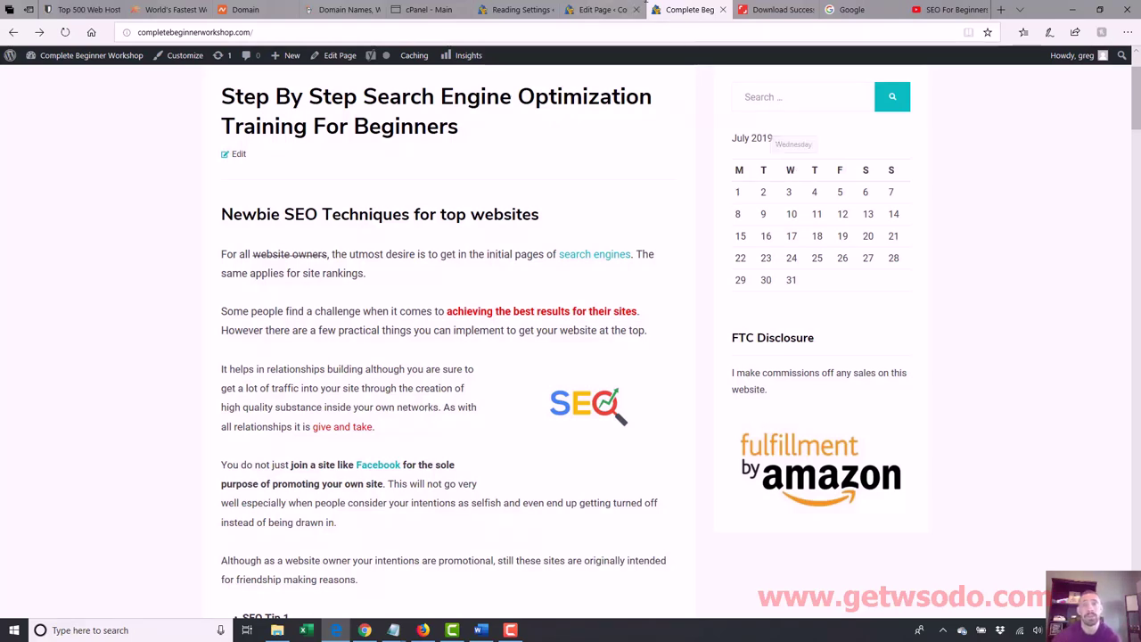
click(607, 9)
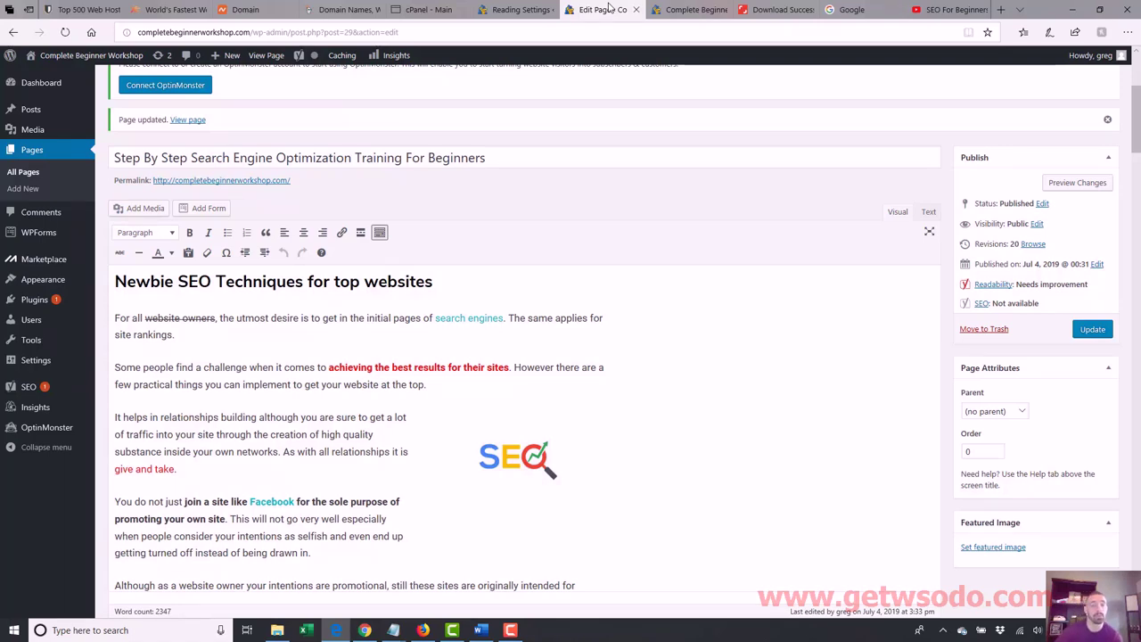
- Compare the live homepage's header and layout with the Top10 page "The Best Online Dating Sites of 2019" open in Chrome
click(356, 635)
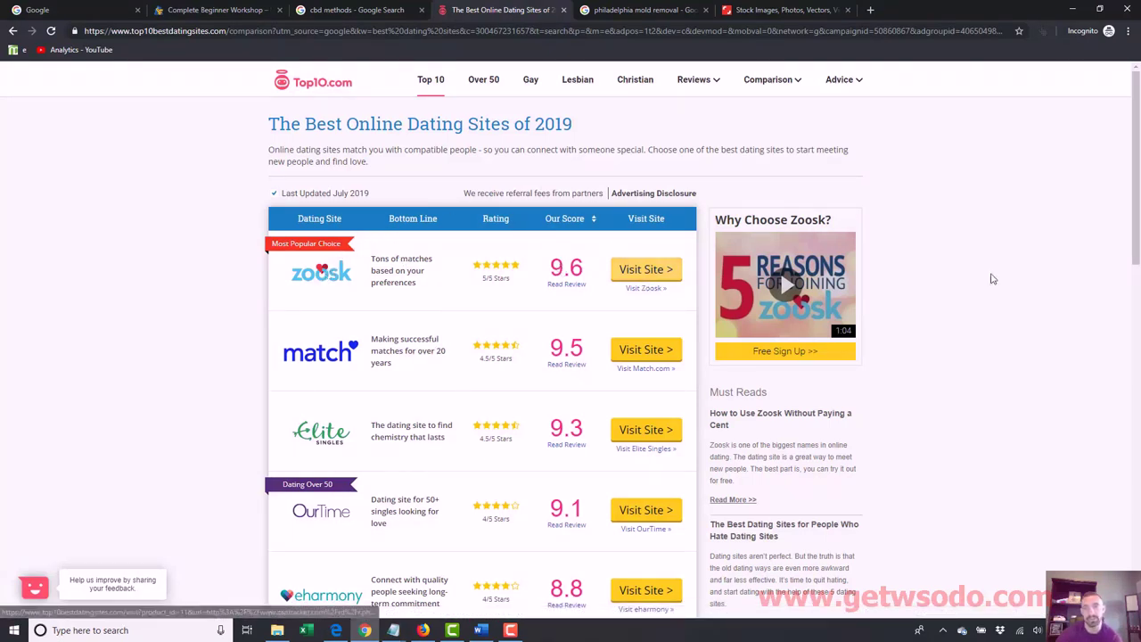
drag(1138, 184, 1139, 250)
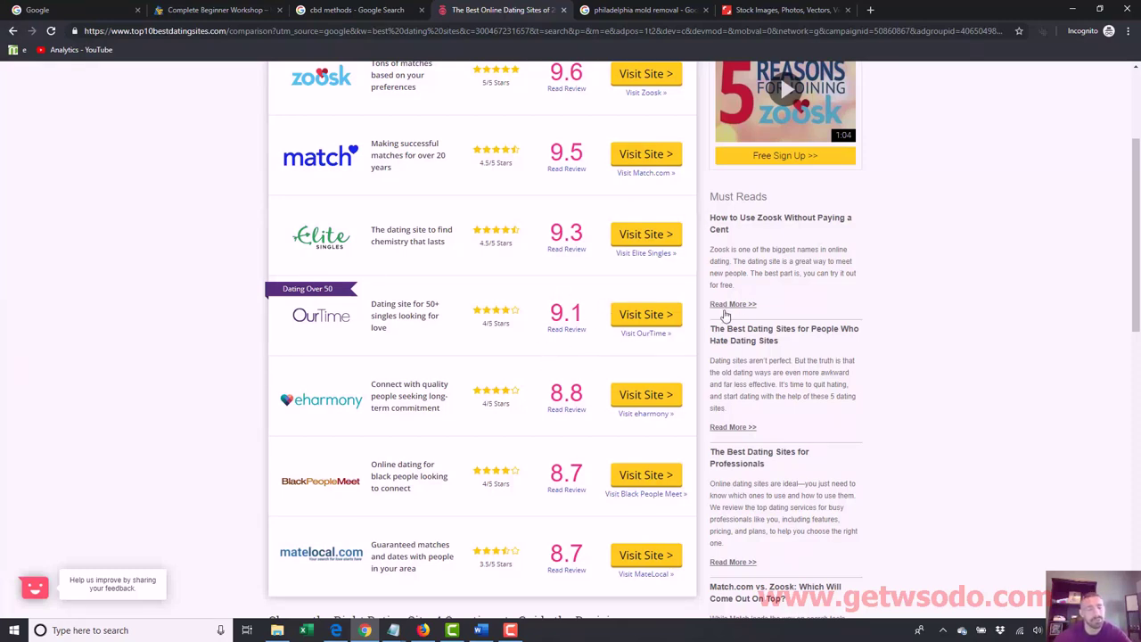
scroll(713, 312, up, 3)
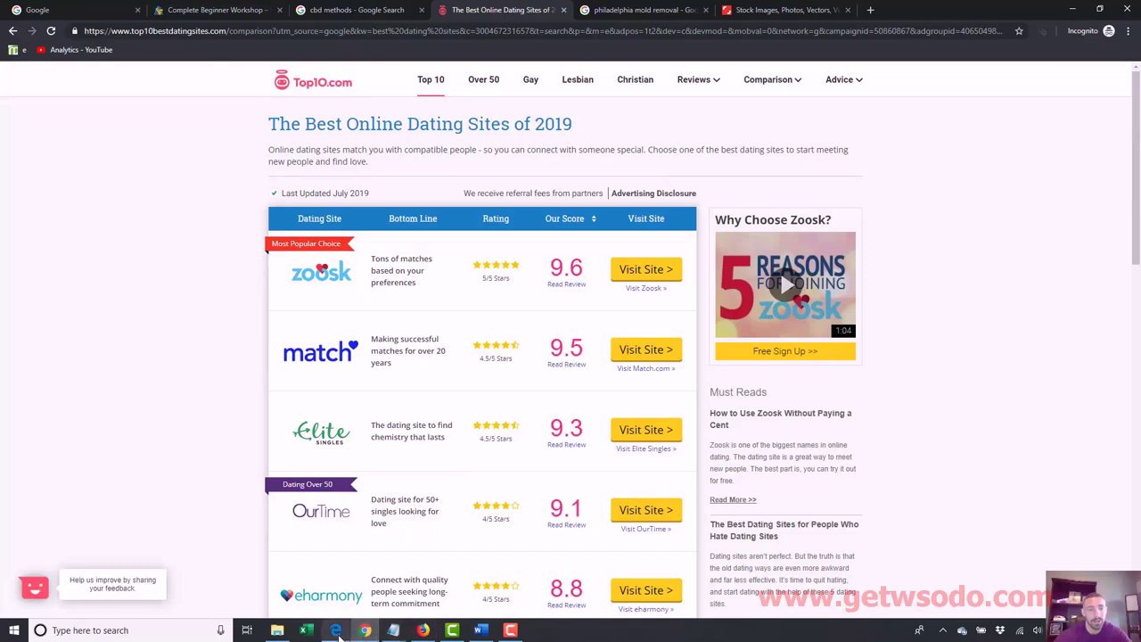
click(335, 631)
click(693, 10)
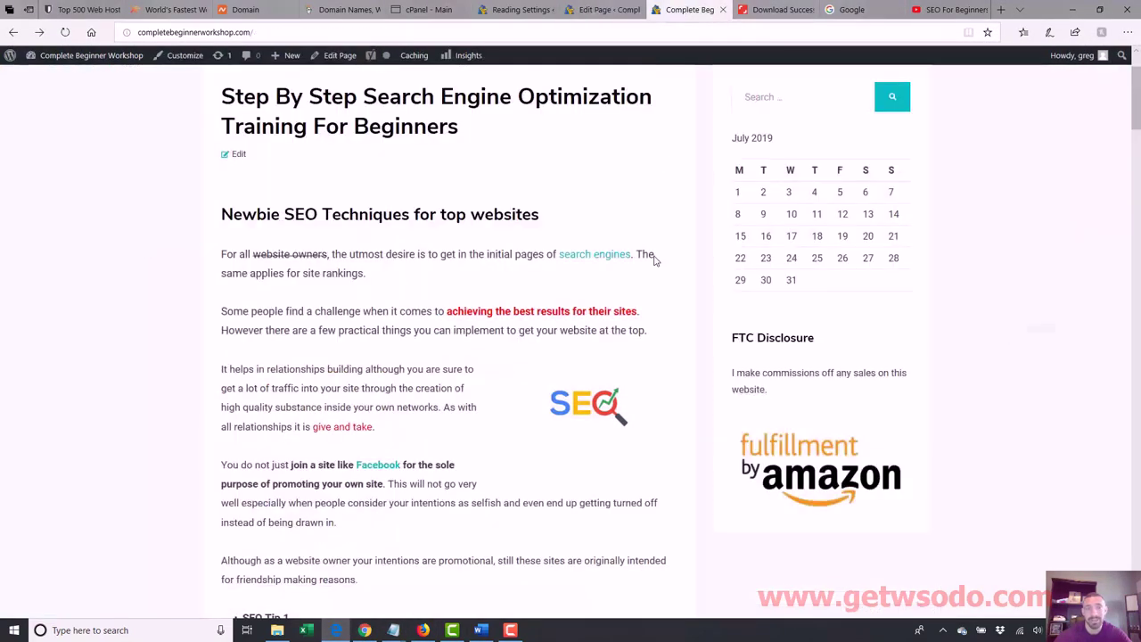
drag(1138, 125, 1138, 76)
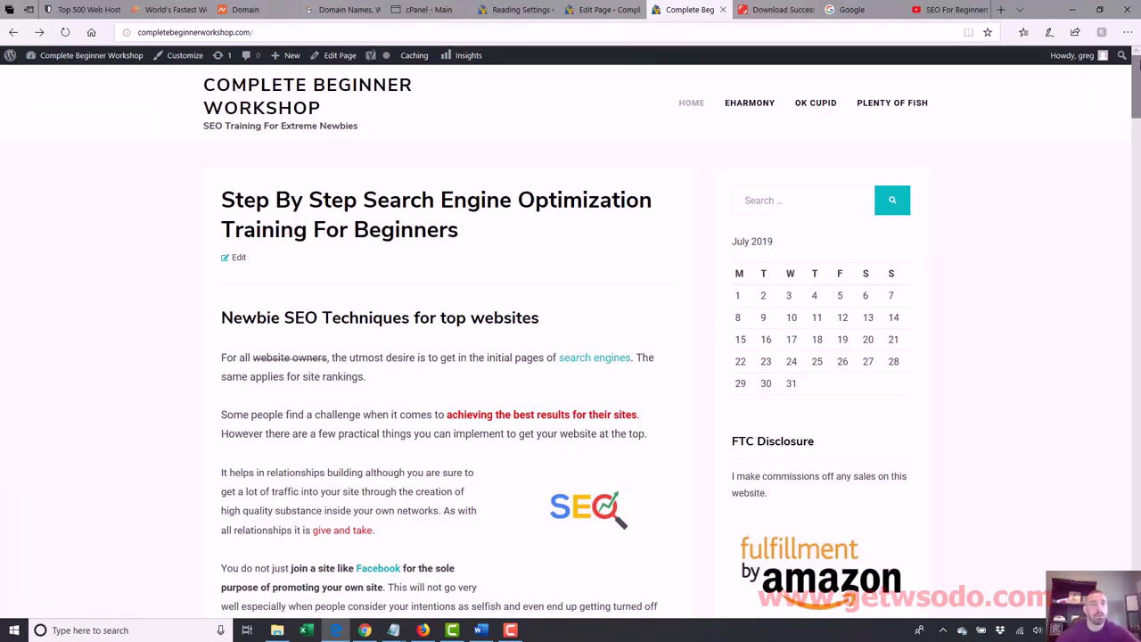
click(365, 630)
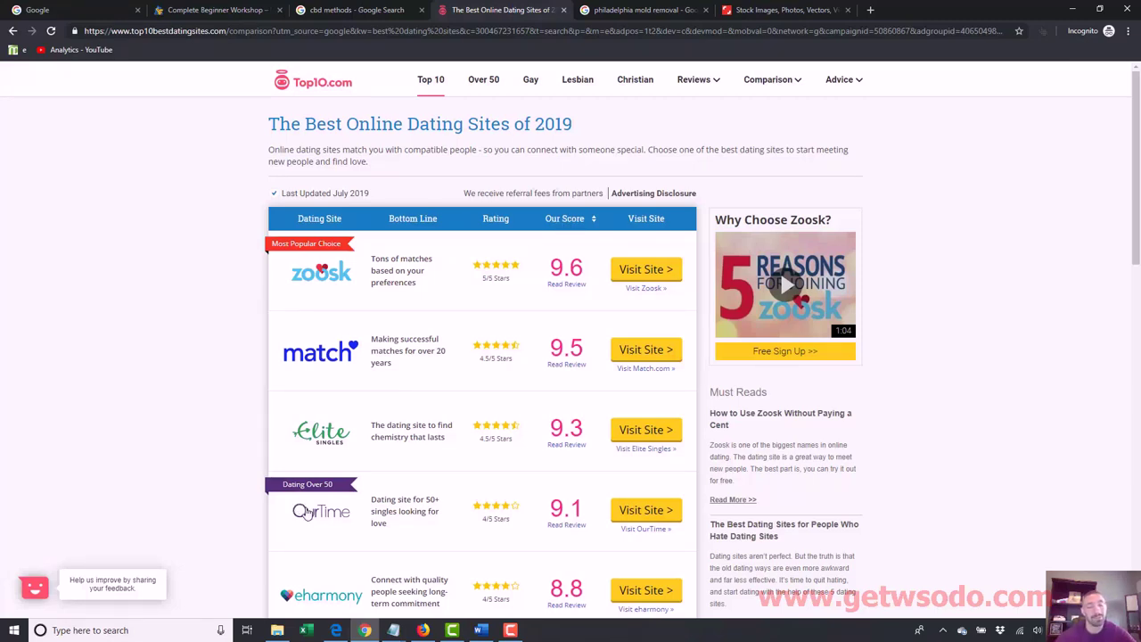
click(335, 631)
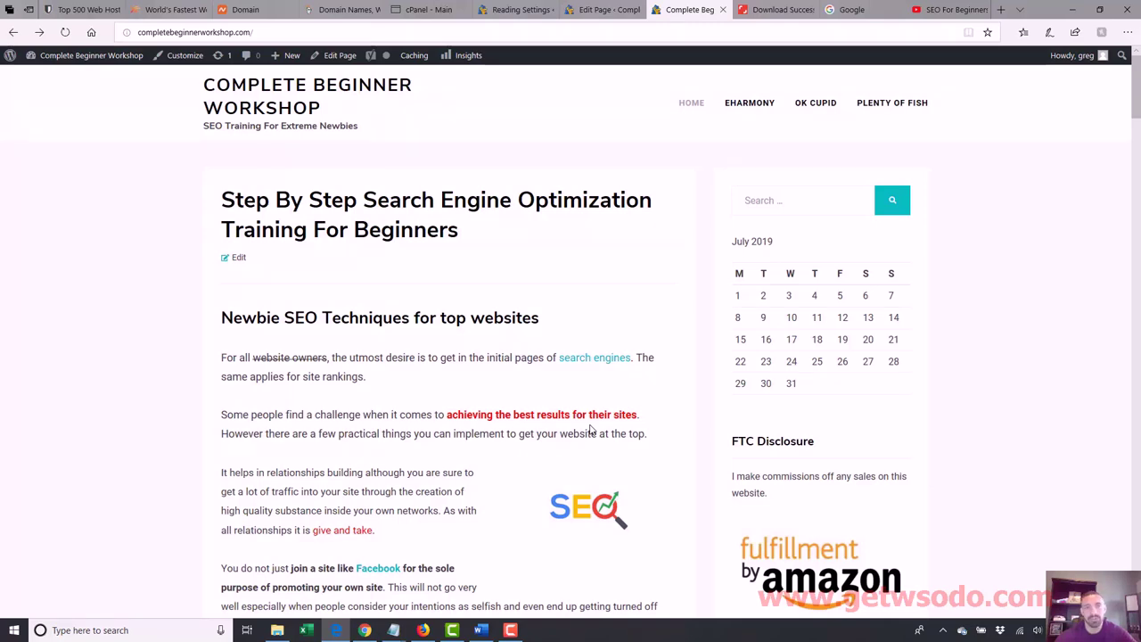
- Open Post 1 from the WordPress posts list and examine its categories, tags, featured image and Yoast SEO sections
click(605, 10)
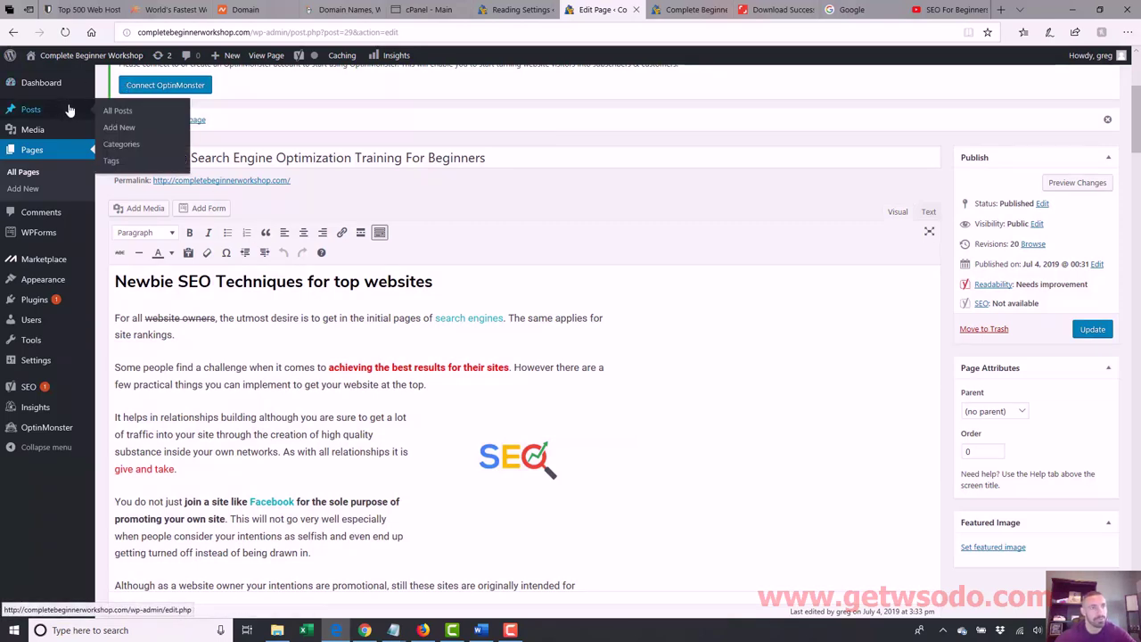
click(107, 110)
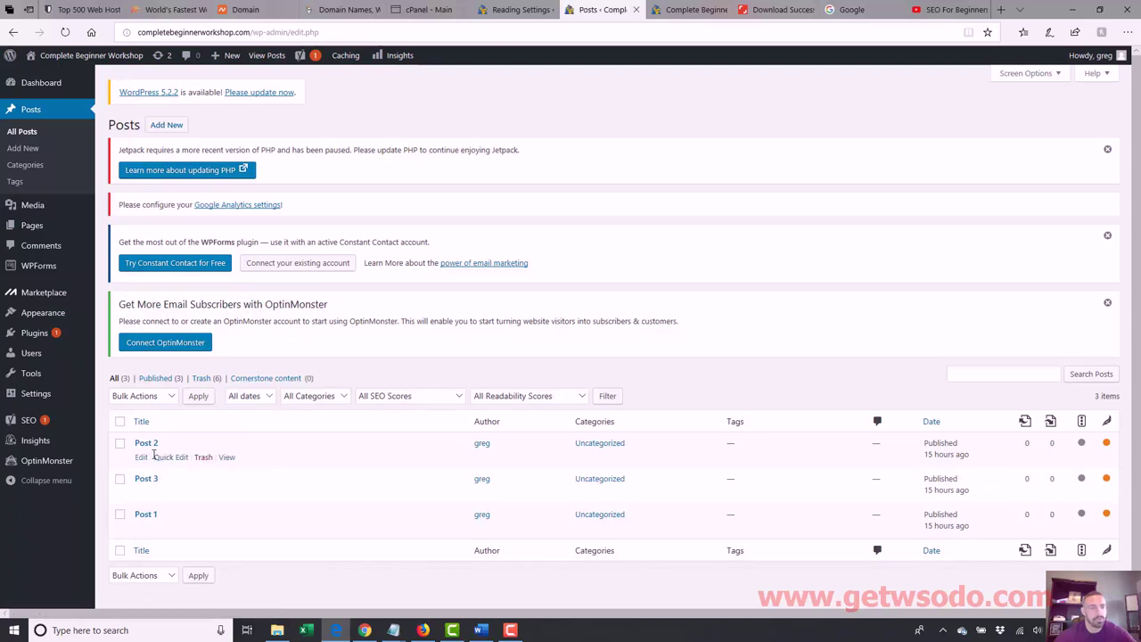
click(145, 514)
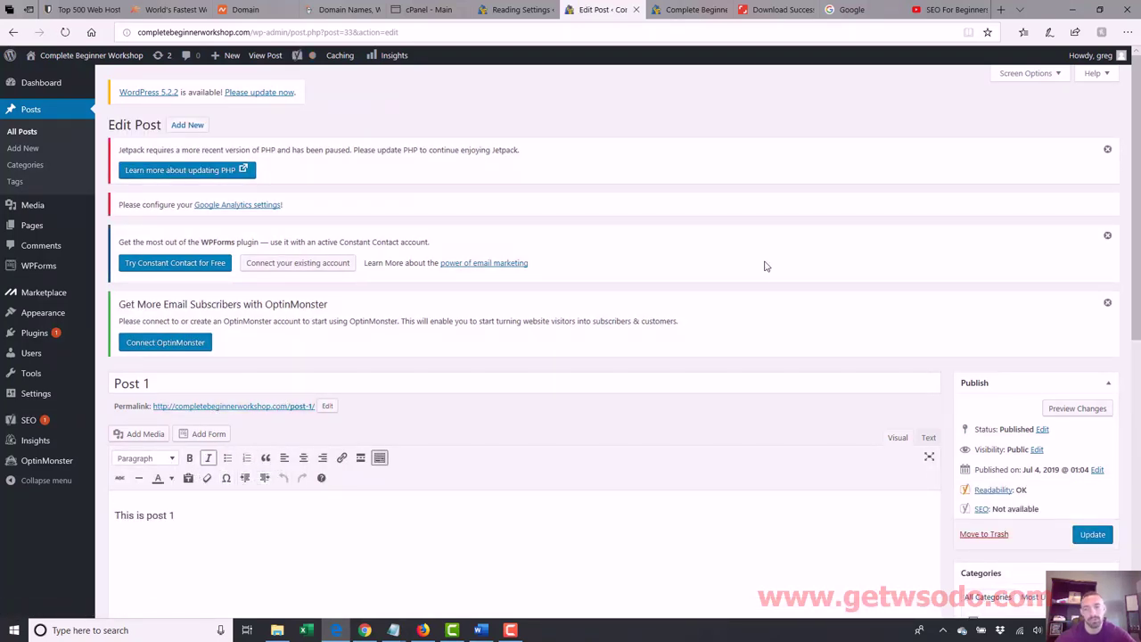
scroll(1136, 205, down, 1)
scroll(1135, 205, down, 2)
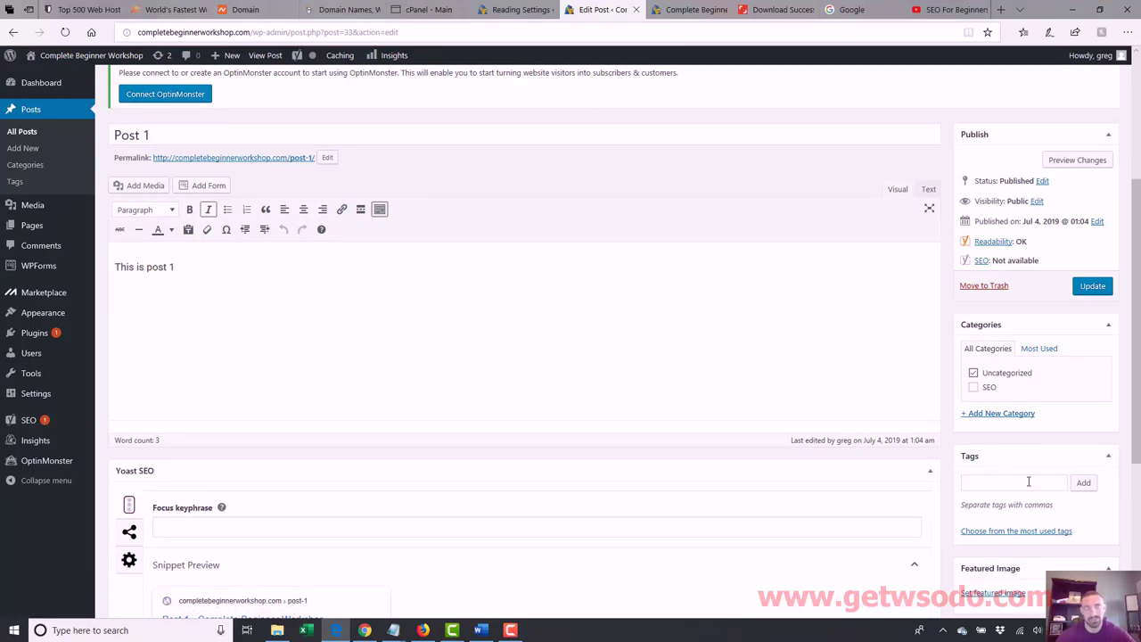
scroll(1137, 464, down, 3)
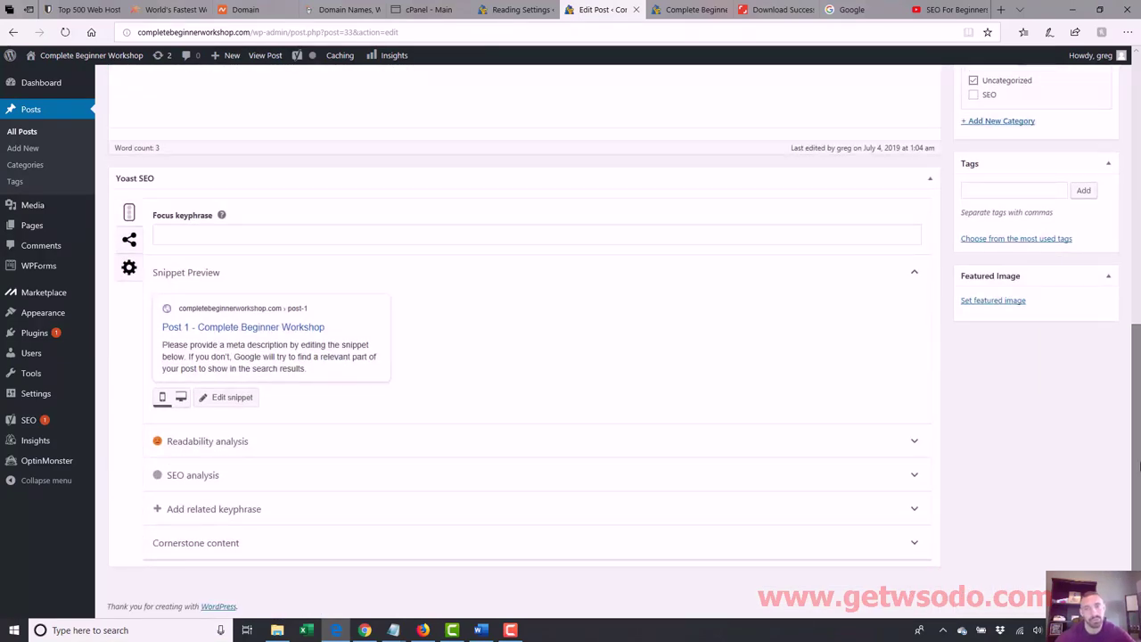
scroll(1138, 330, up, 2)
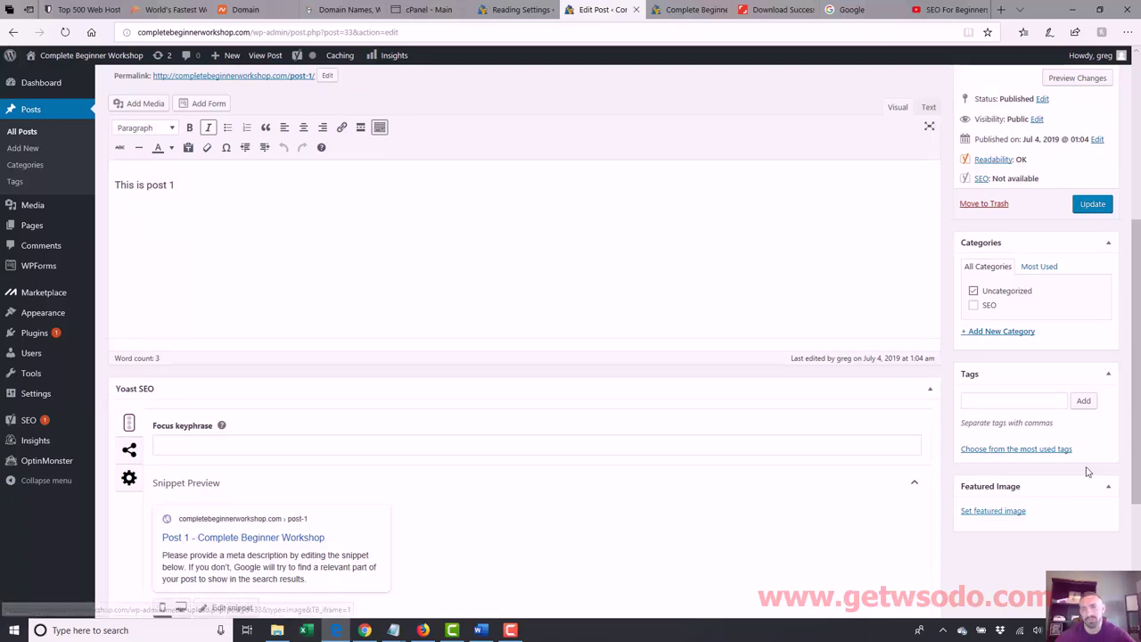
drag(1136, 419, 1138, 216)
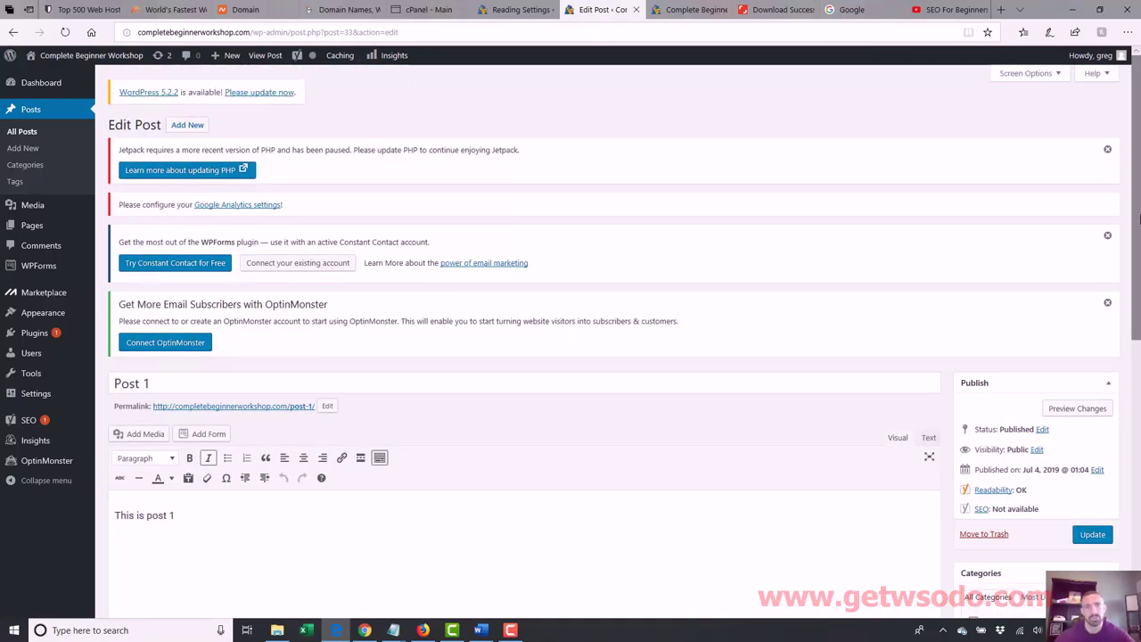
- Set the site's homepage to display the latest posts in the reading settings and save the changes
click(724, 9)
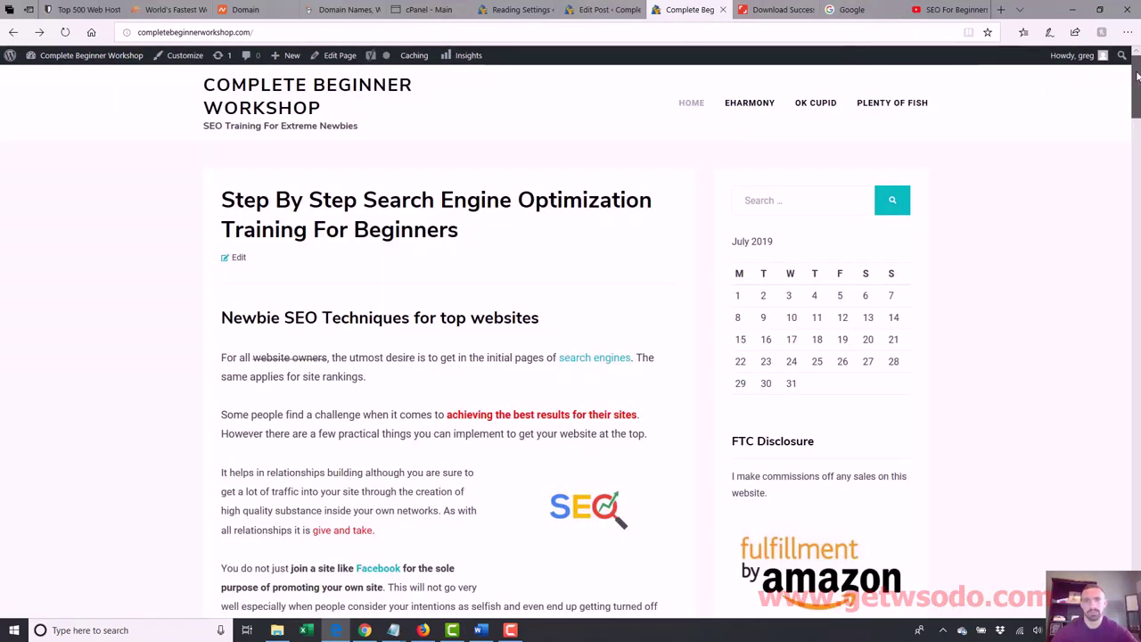
click(603, 10)
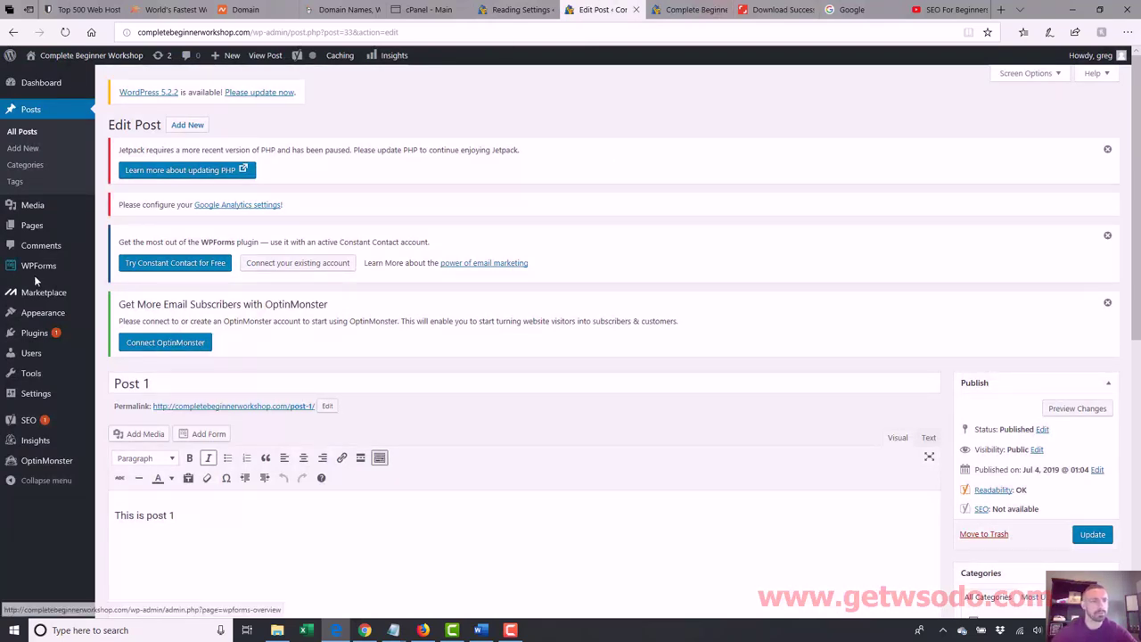
mouse_move(54, 393)
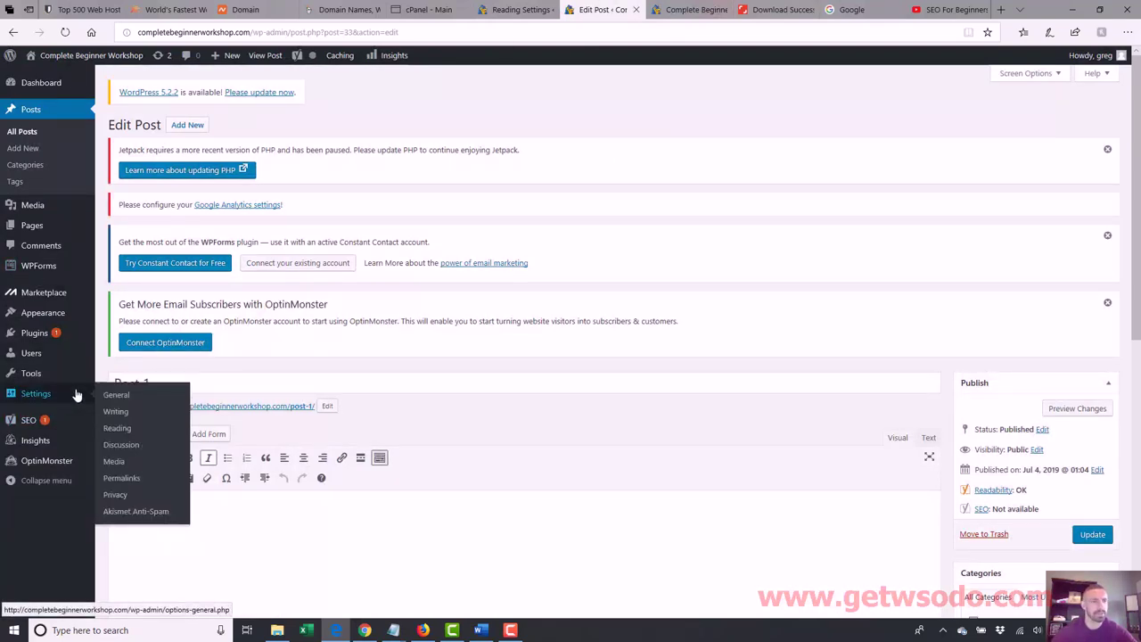
click(122, 428)
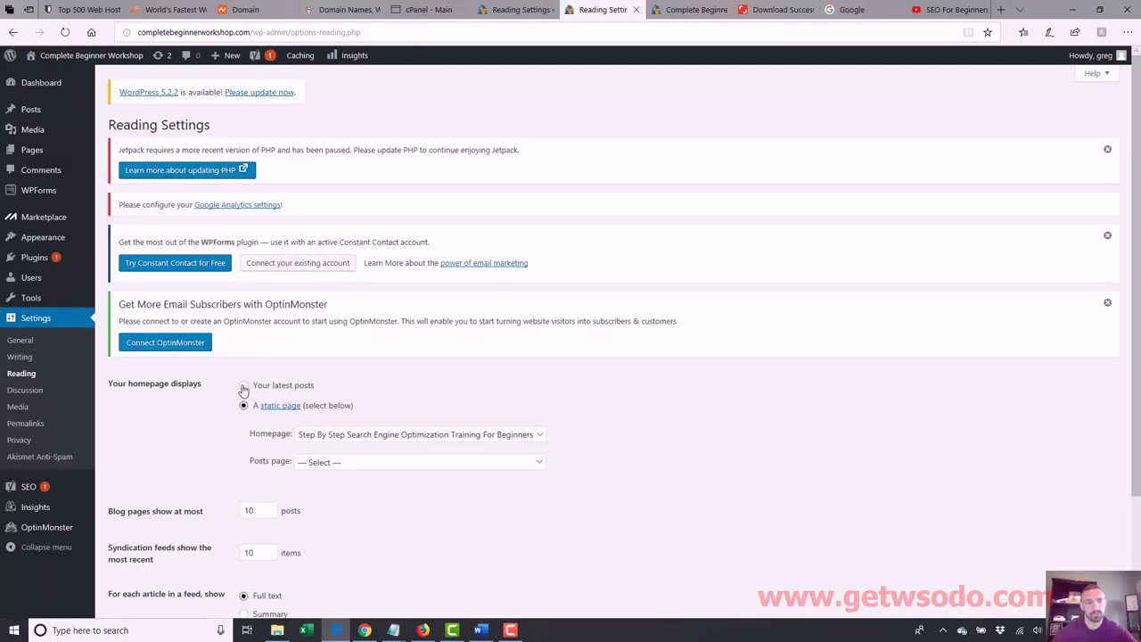
click(244, 388)
scroll(984, 291, down, 2)
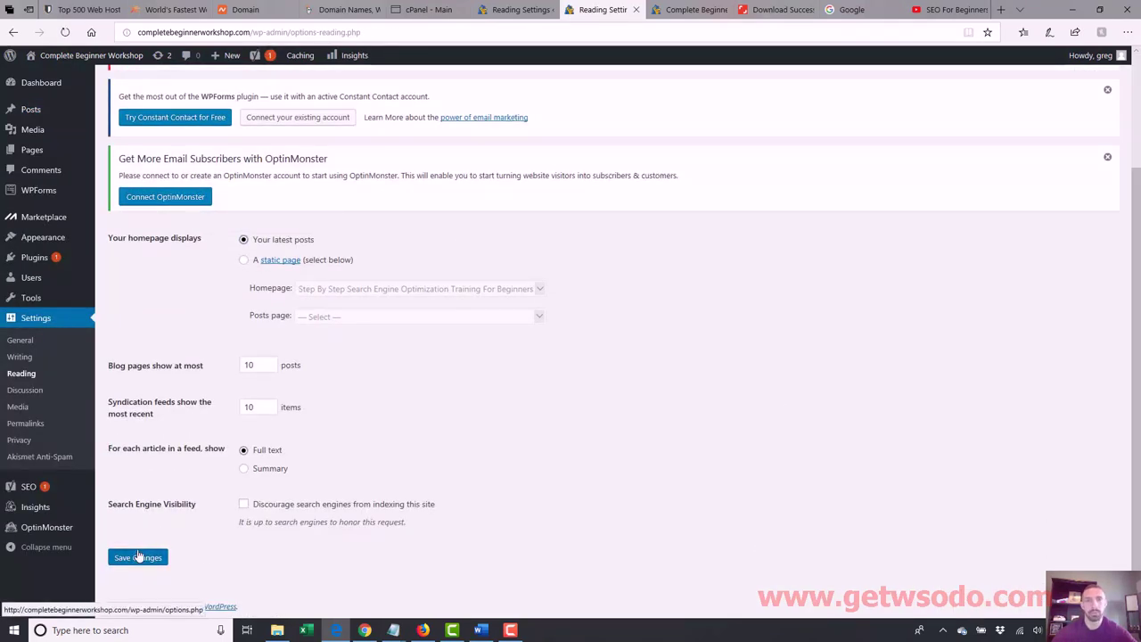
click(138, 556)
- Reload the live homepage, check the post listing, open the Step By Step Search Engine Optimization page from the site navigation, and return Home
click(687, 10)
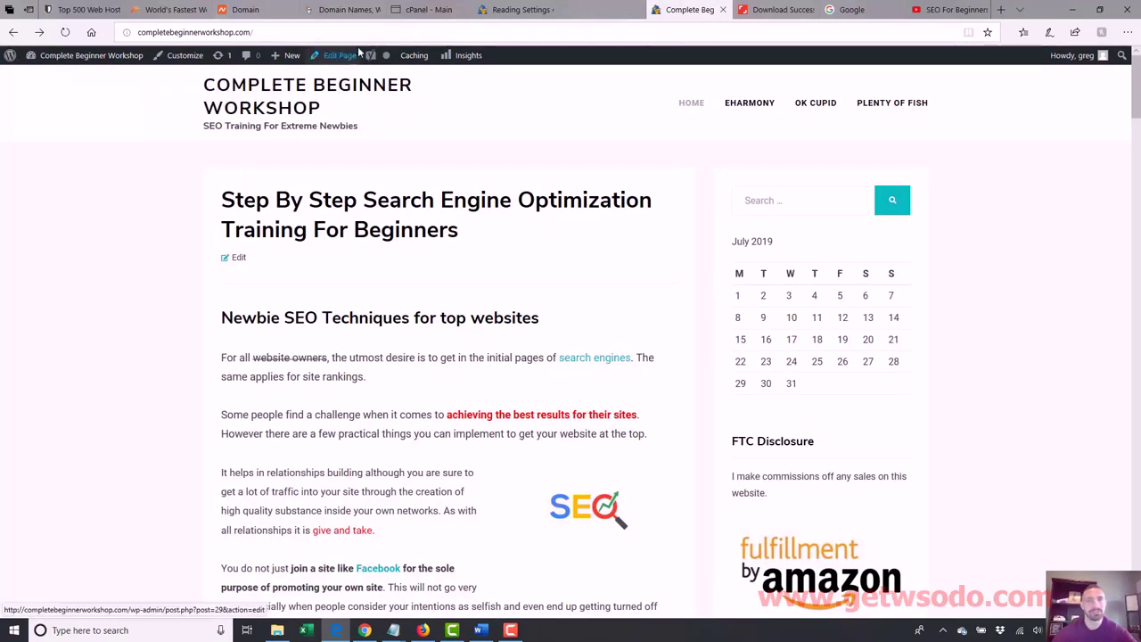
click(439, 32)
key(Return)
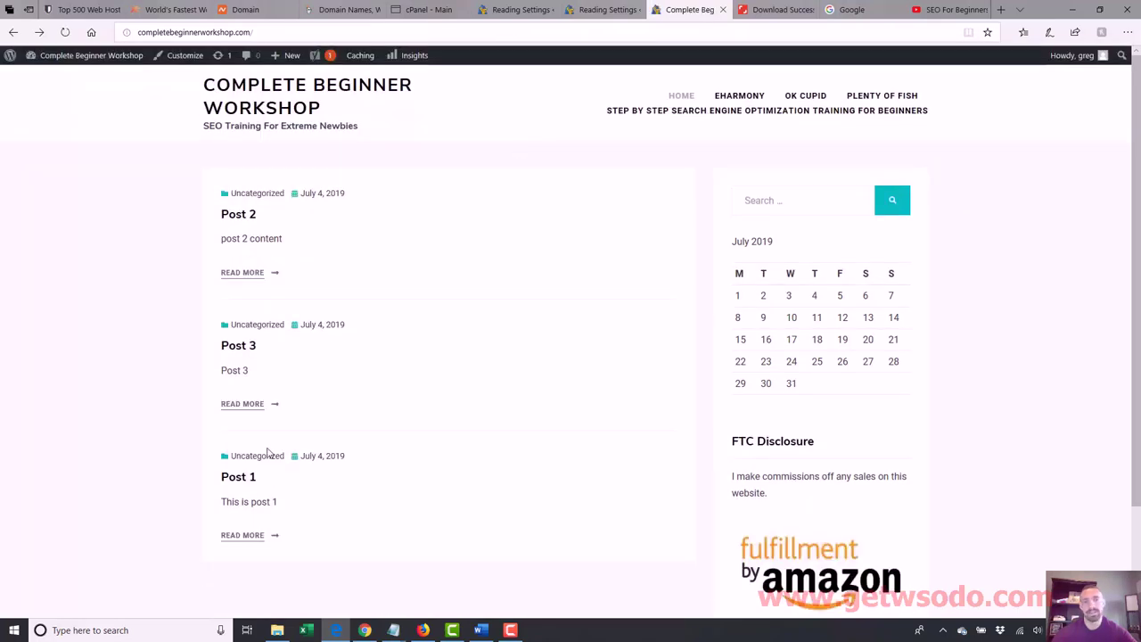
scroll(571, 338, down, 1)
scroll(571, 339, up, 1)
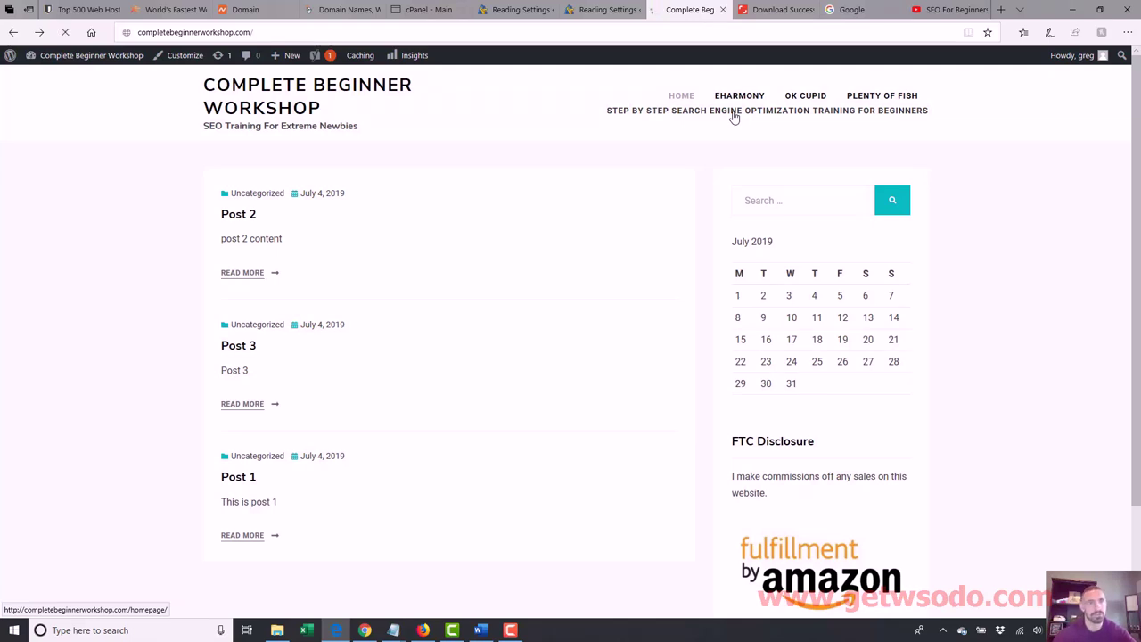
click(620, 123)
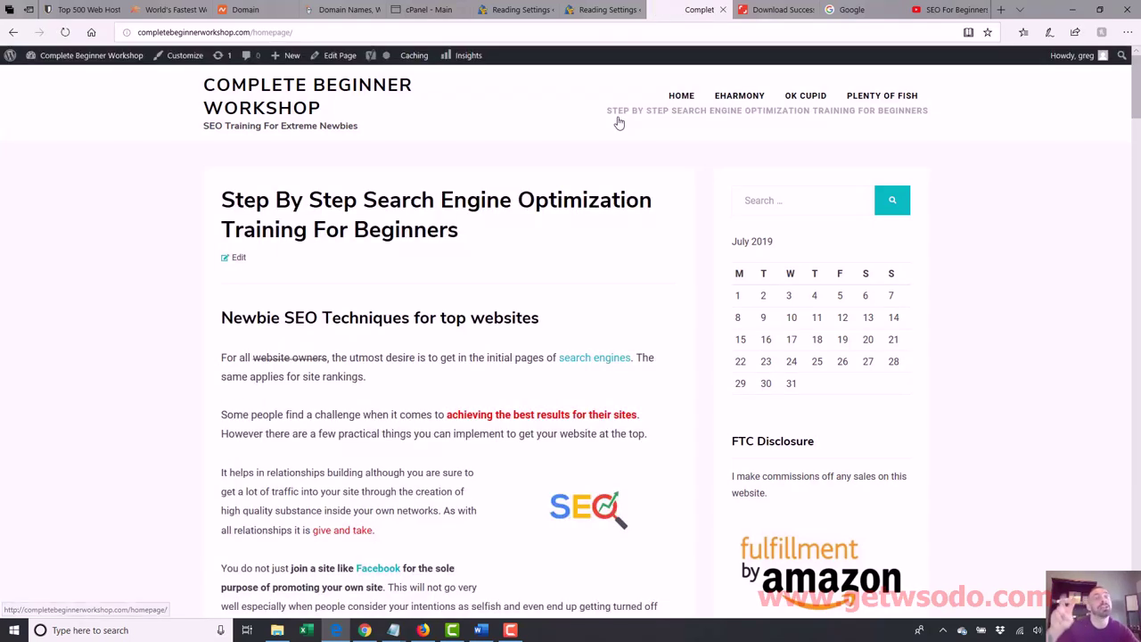
click(678, 99)
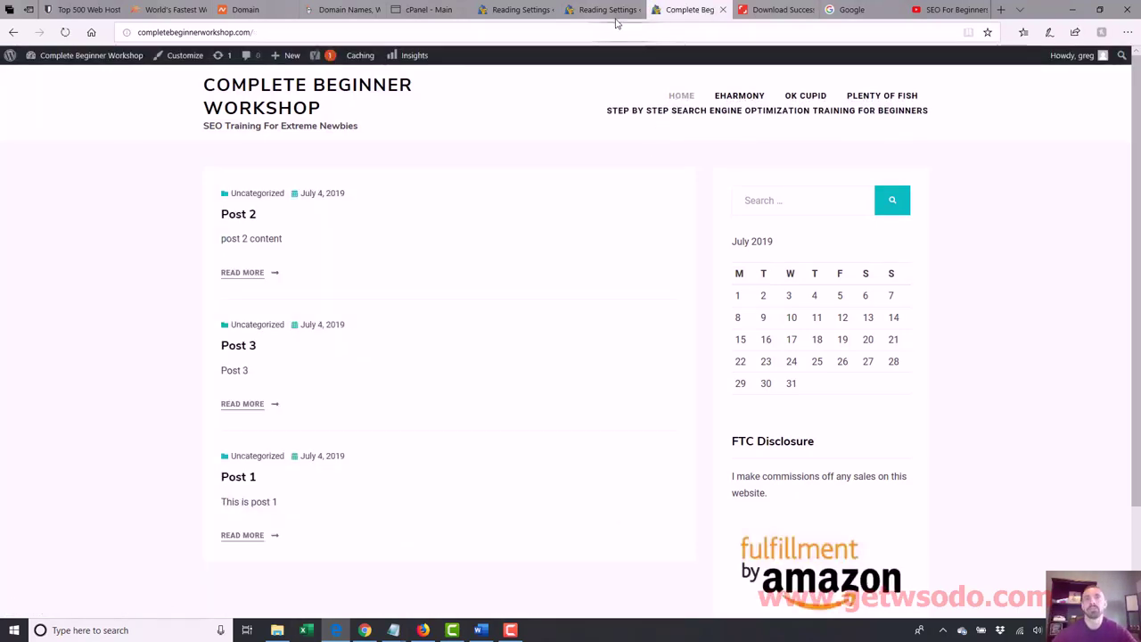
- Reopen Post 1 for editing from the posts list and change its category from Uncategorized to SEO
click(579, 9)
click(519, 9)
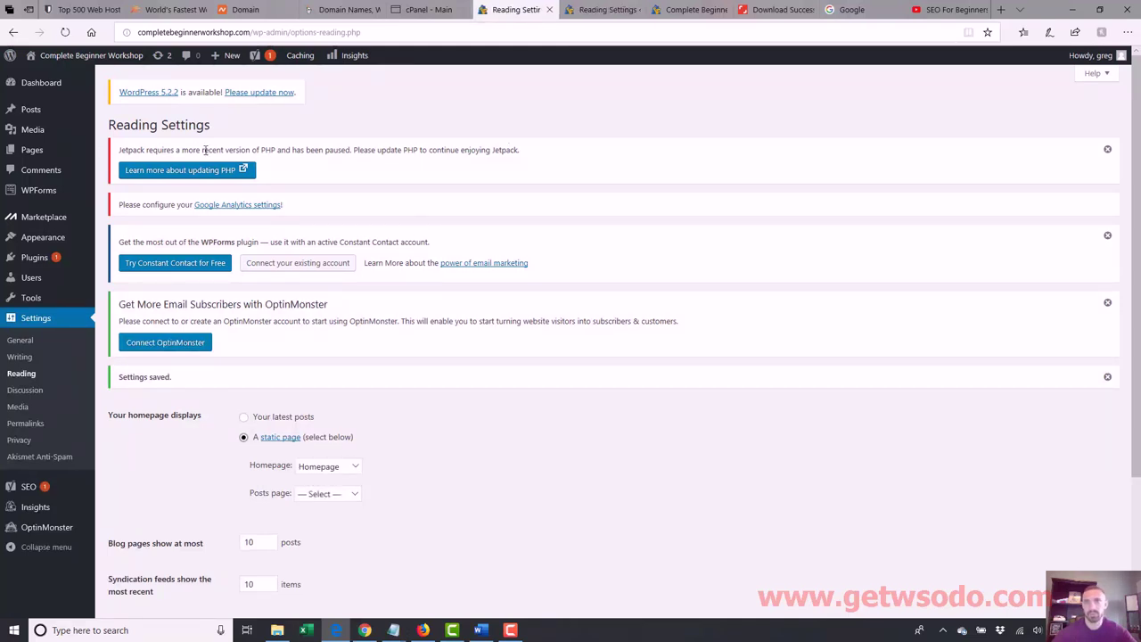
mouse_move(51, 115)
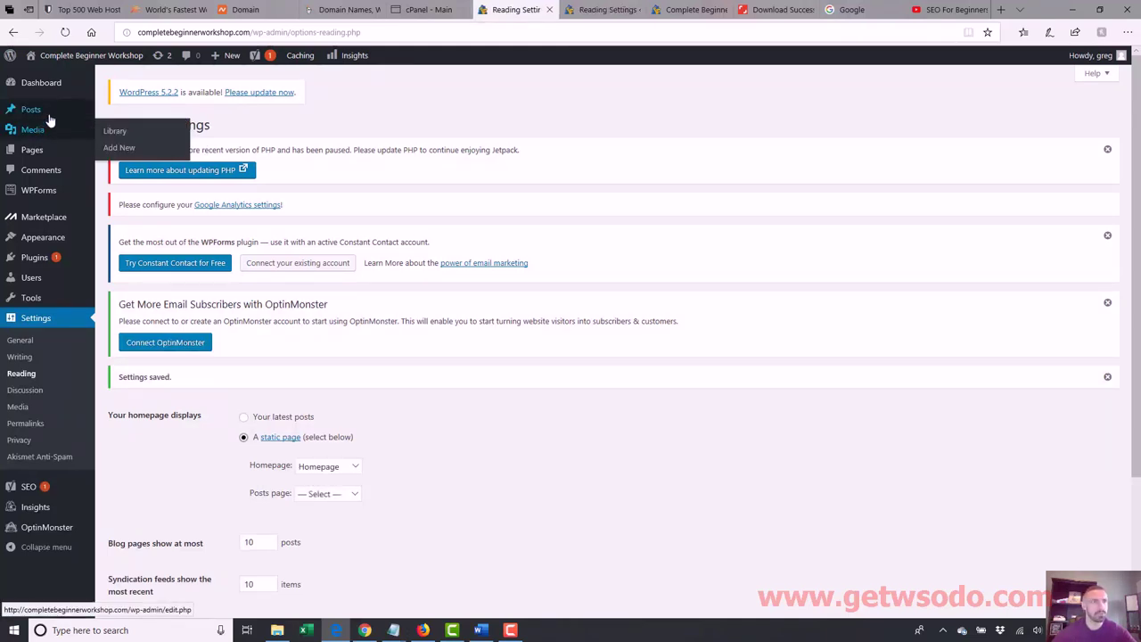
click(116, 112)
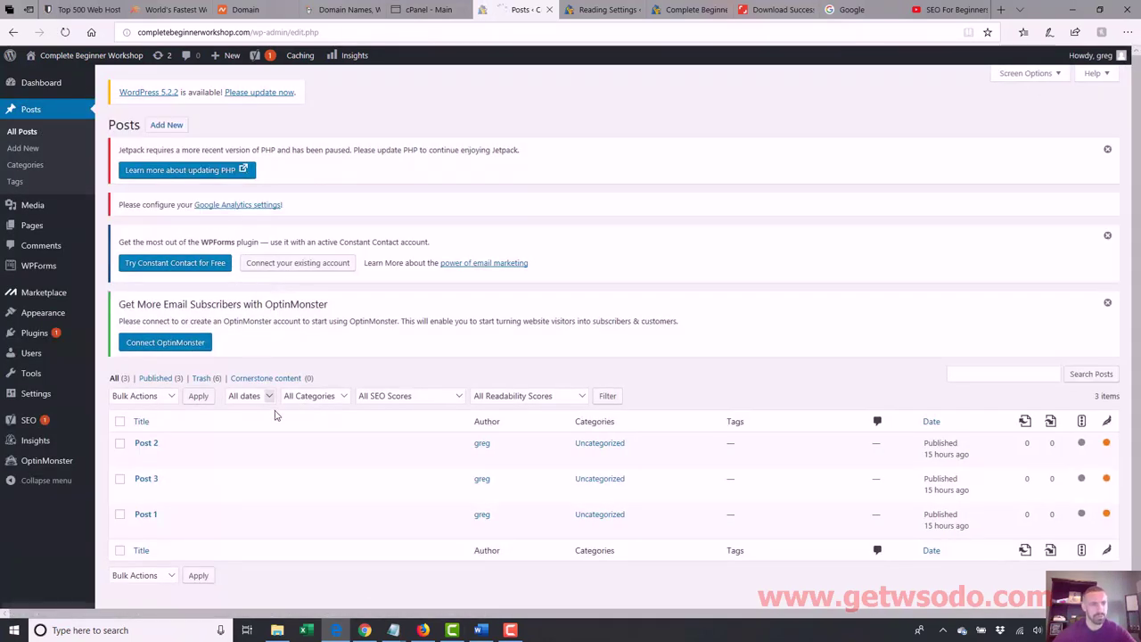
click(147, 516)
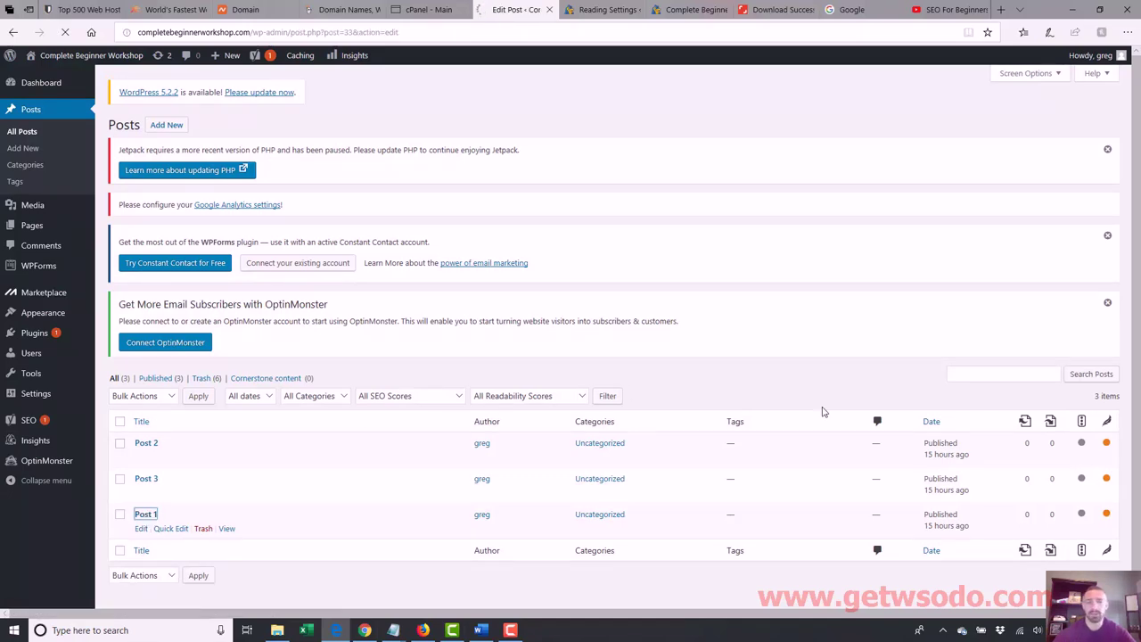
scroll(1136, 183, down, 3)
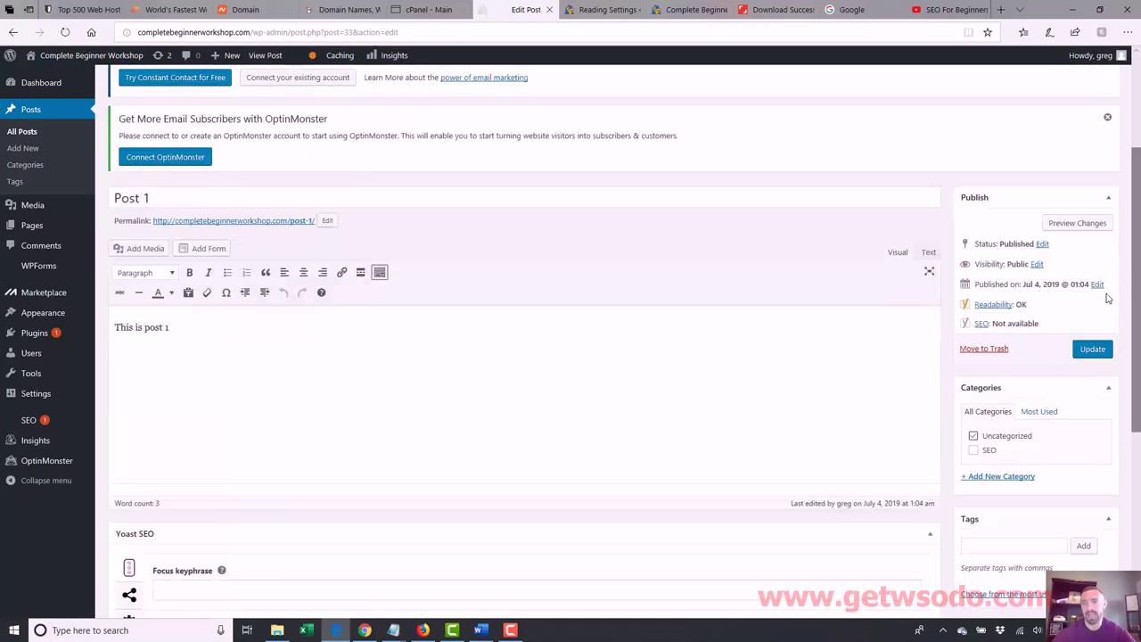
click(973, 436)
click(974, 451)
- Add the tags "seo post 1" and "seo for beginners" to Post 1
scroll(1061, 374, down, 2)
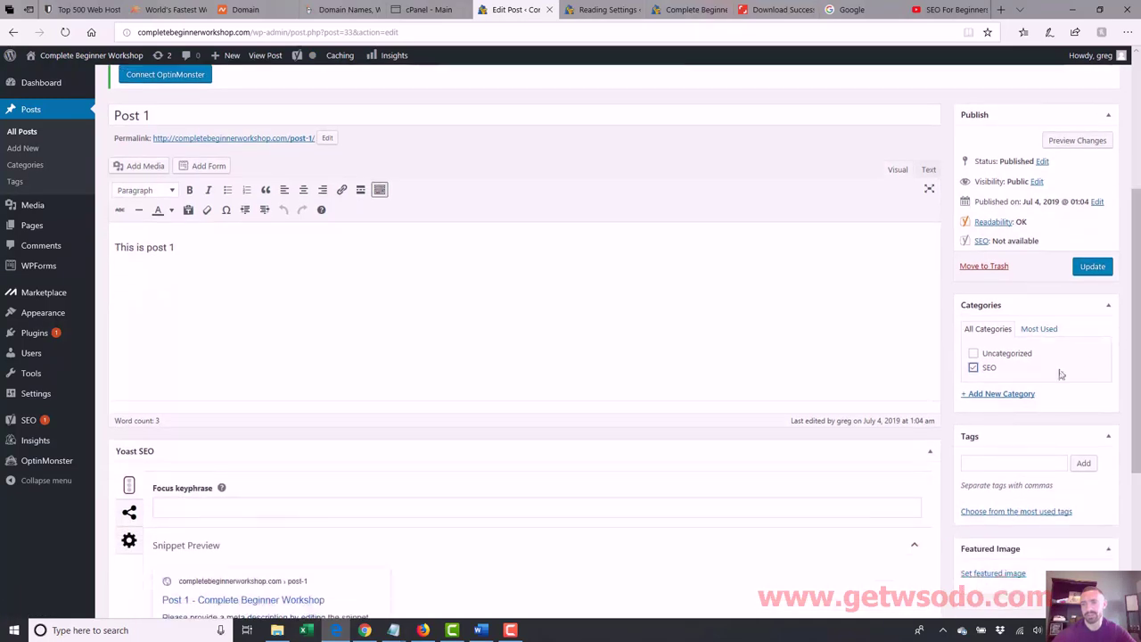
click(1005, 461)
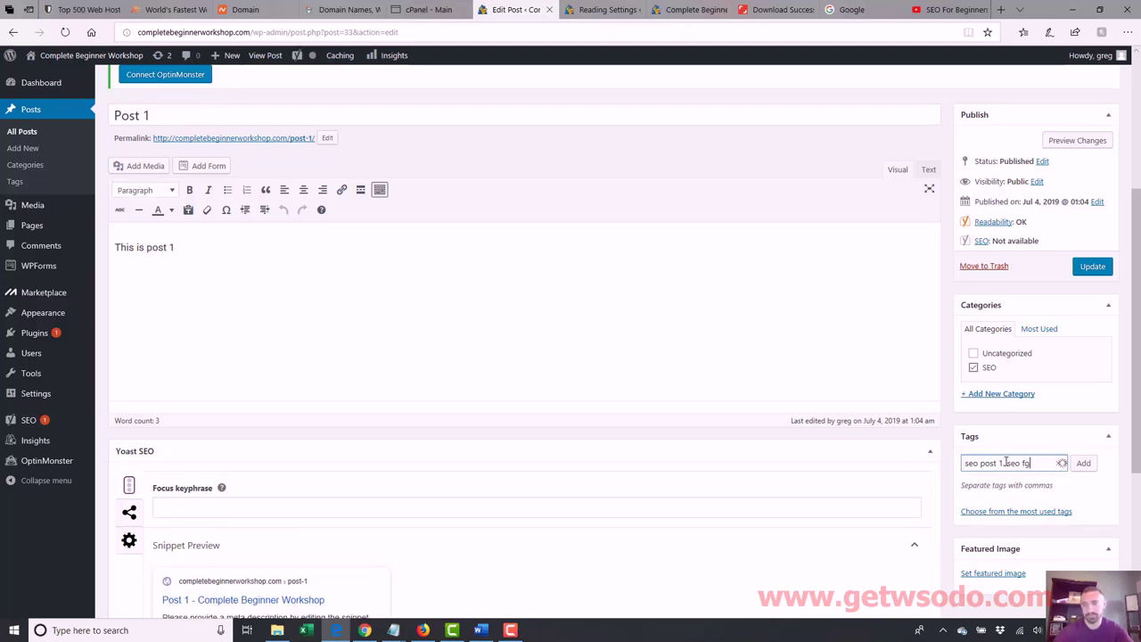
text(seo post 1, seo for beginners)
key(Return)
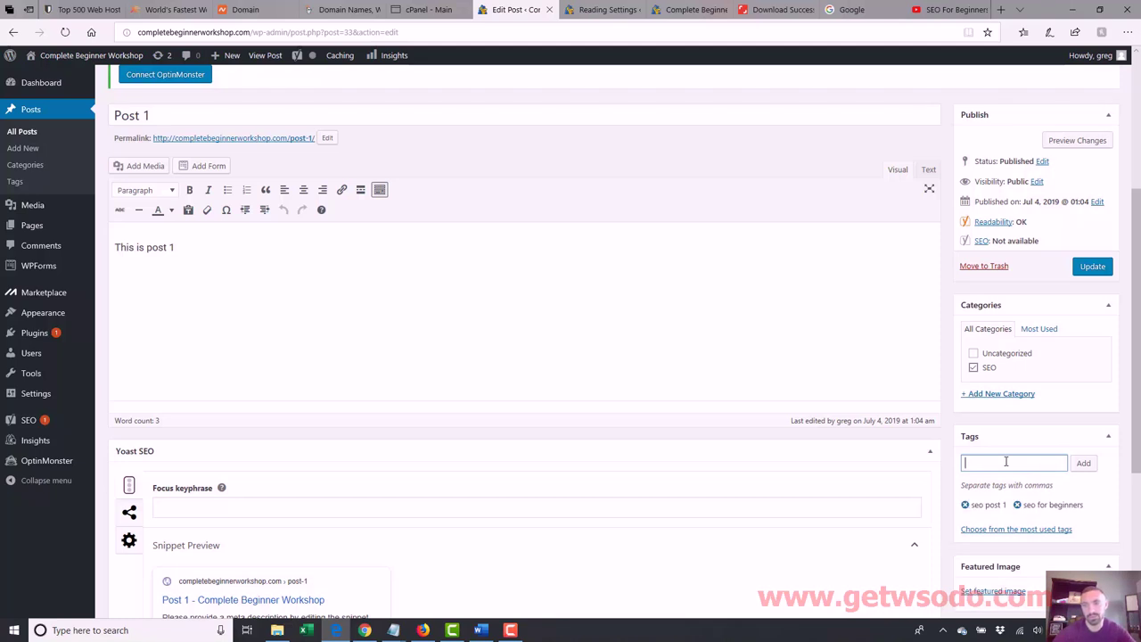
- Set the SEO magnifying-glass picture aseo1.jpg as Post 1's featured image and update the post
drag(1139, 357, 1137, 417)
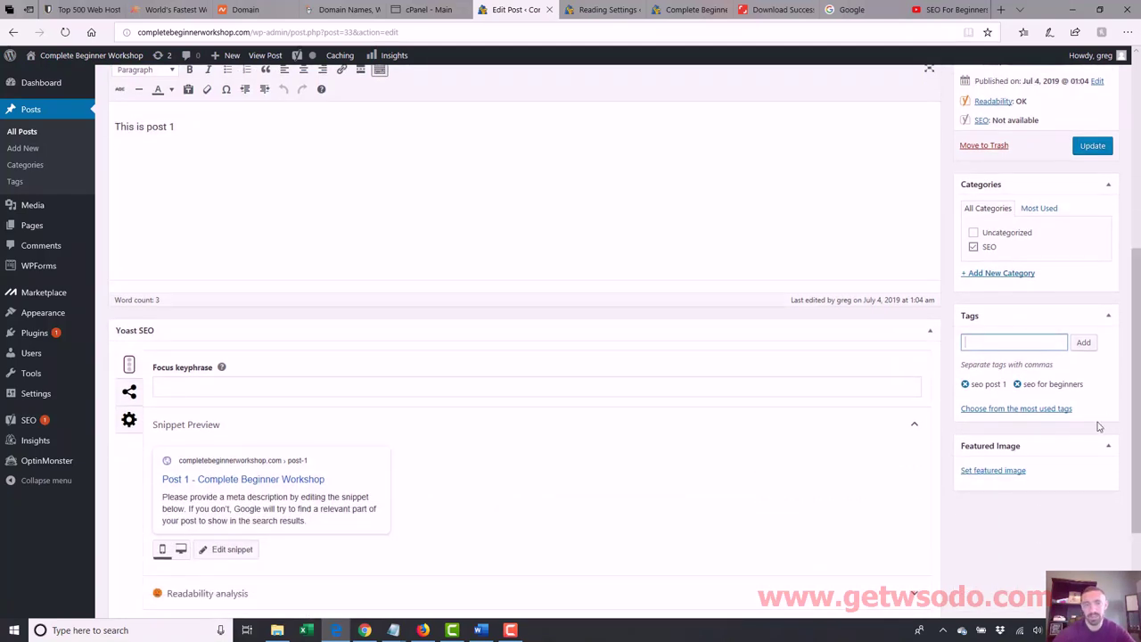
click(1009, 473)
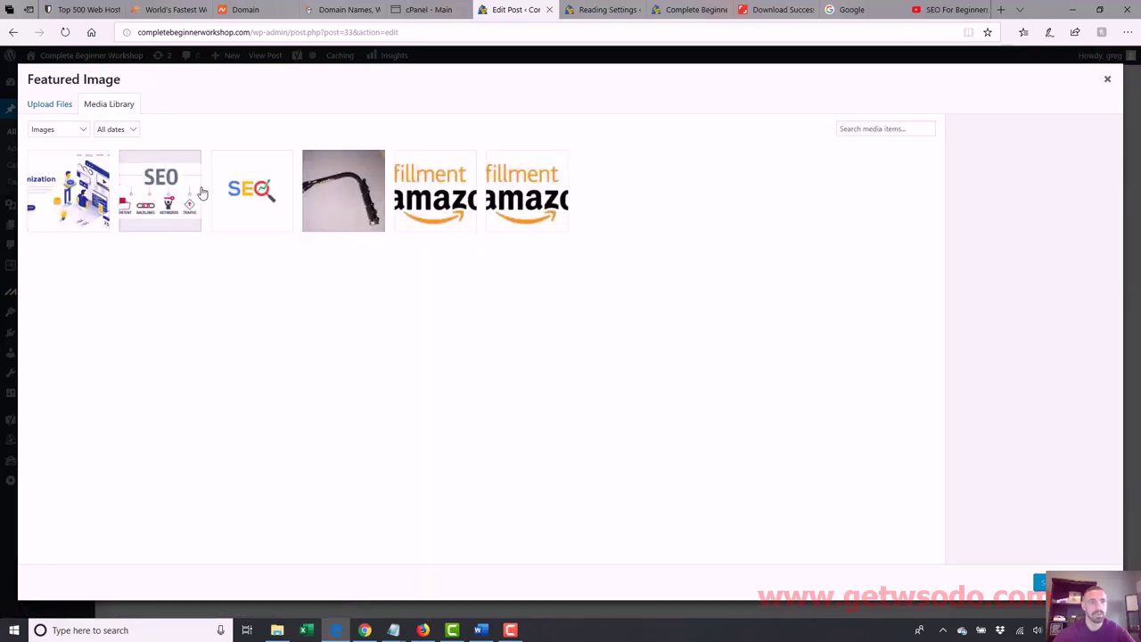
click(244, 196)
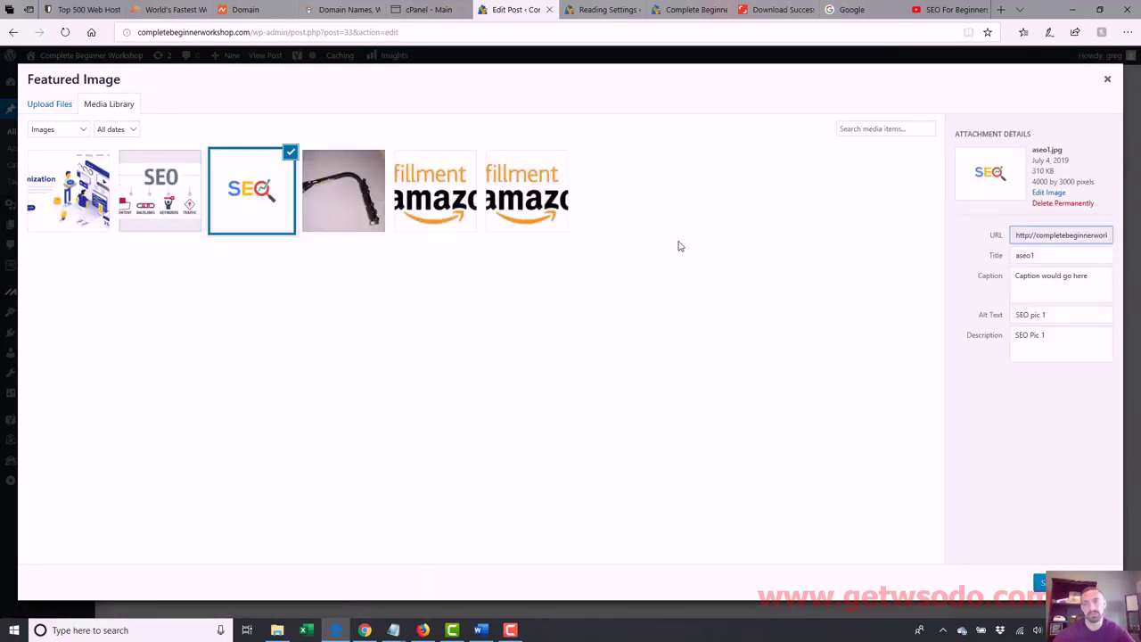
click(1040, 580)
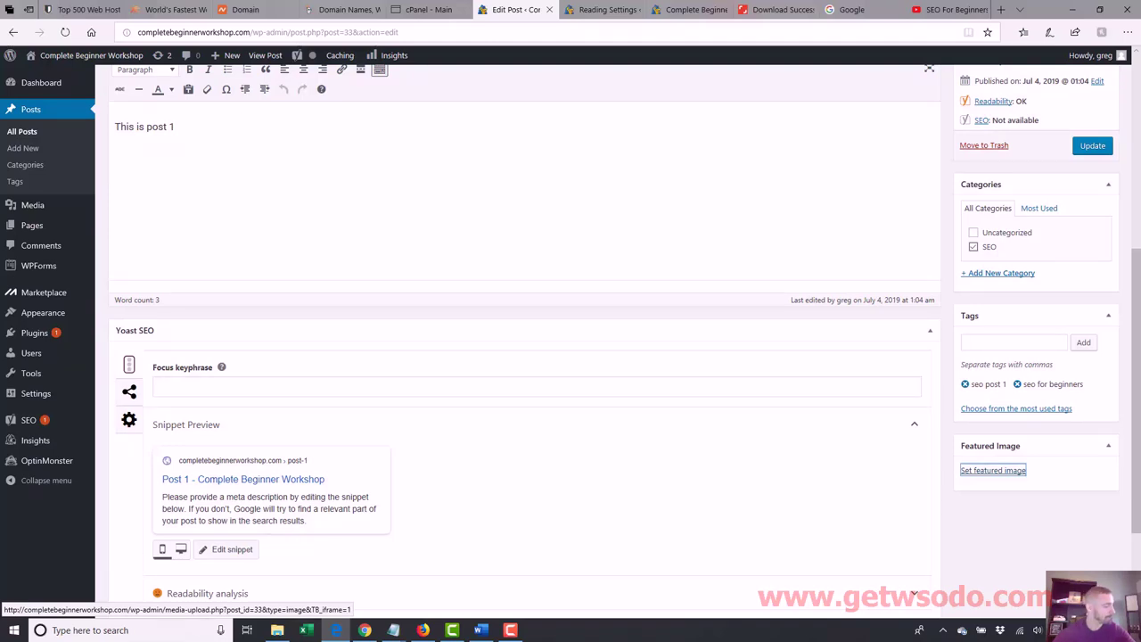
scroll(1122, 515, down, 3)
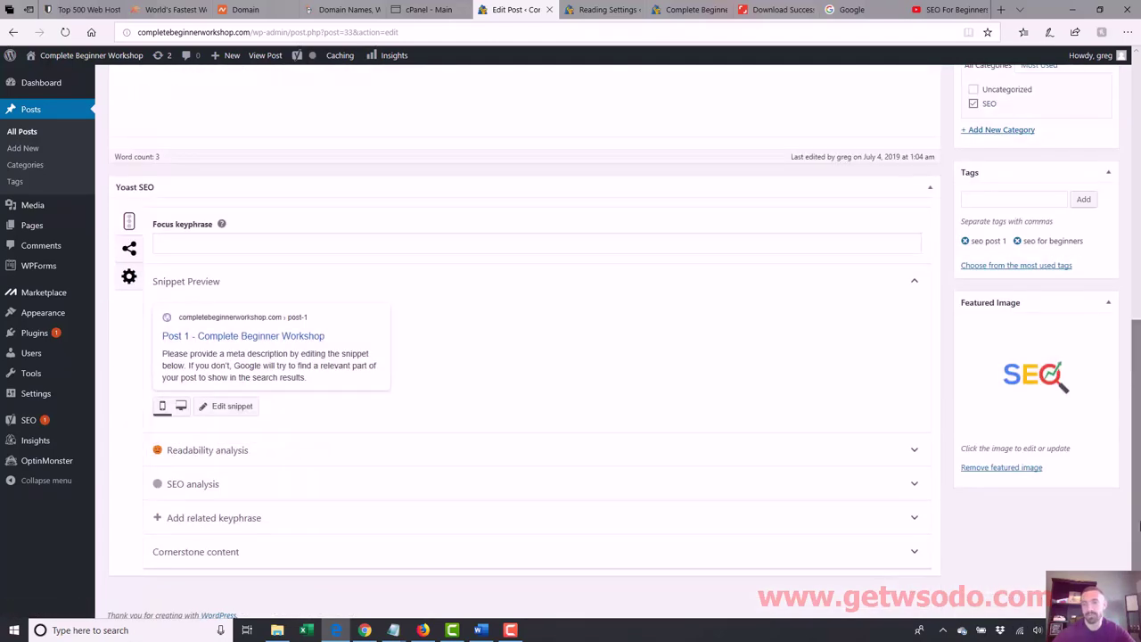
scroll(1123, 515, up, 3)
scroll(524, 338, up, 3)
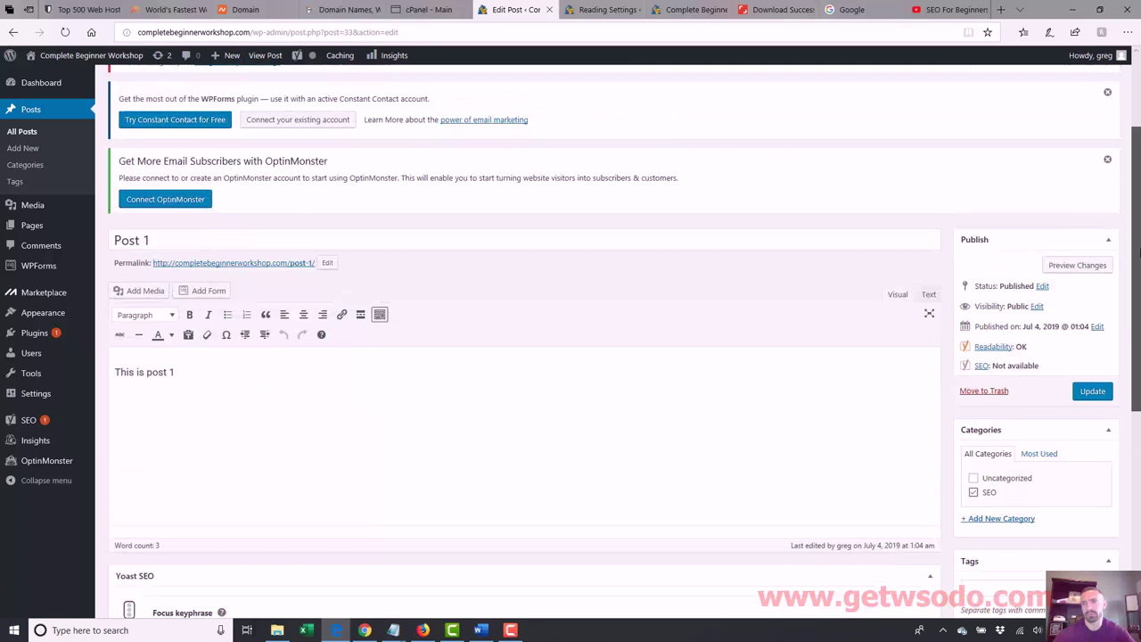
click(1092, 392)
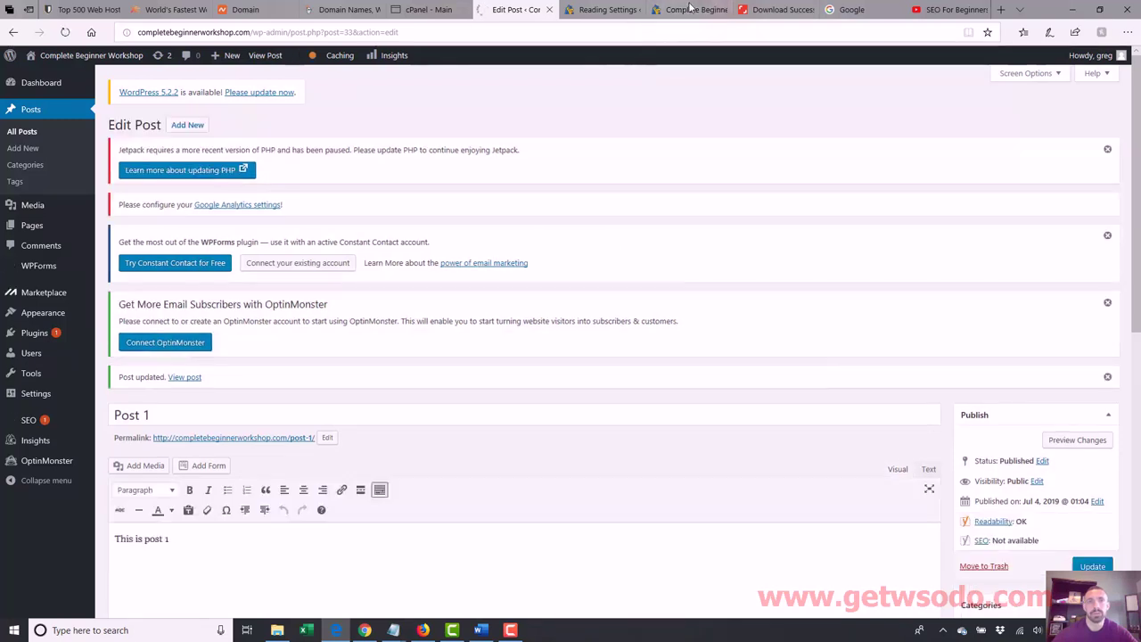
- Reload the live homepage and examine how the post listing shows Post 1's category and featured image
click(689, 9)
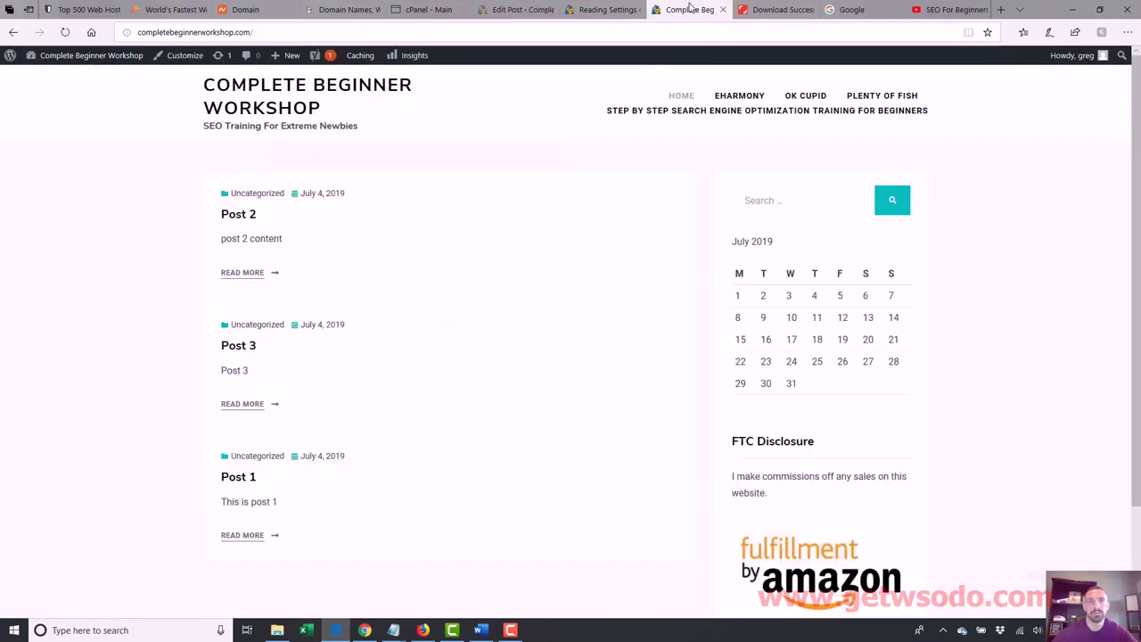
click(649, 32)
key(Return)
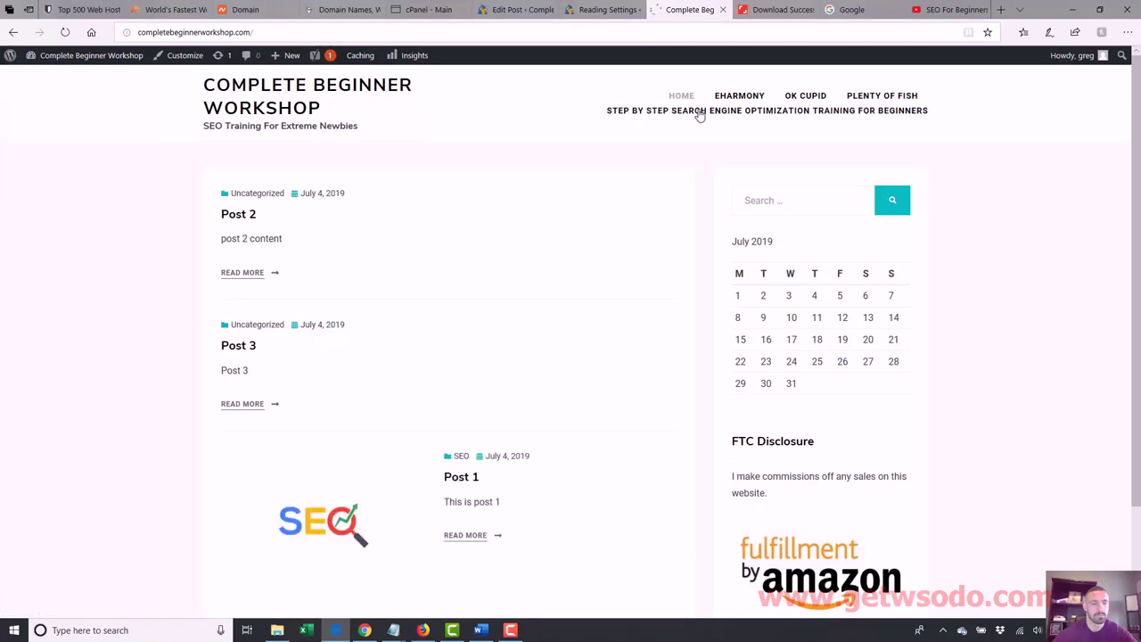
scroll(703, 343, down, 2)
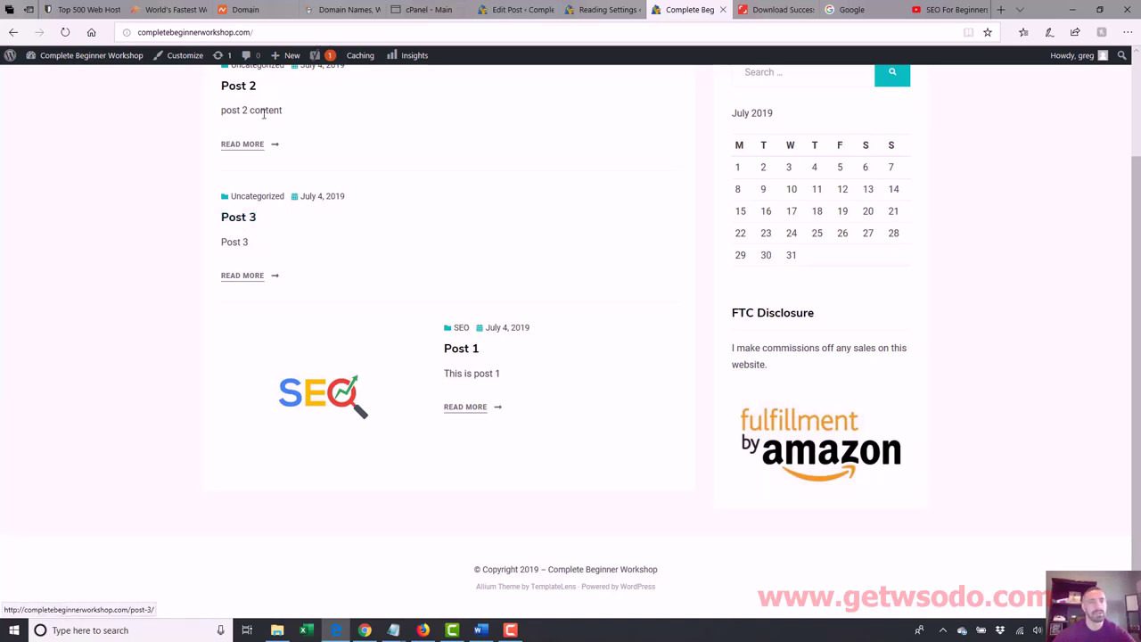
scroll(1139, 203, up, 2)
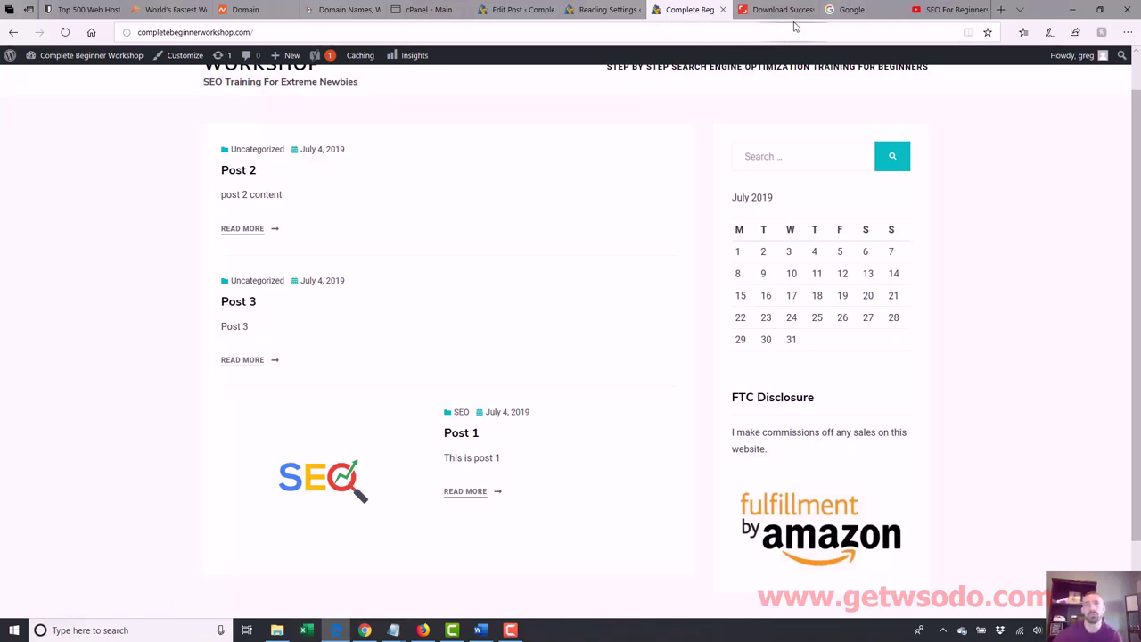
- Check the homepage display option in the reading settings, and view the Step By Step Search Engine Optimization page on the live site
click(620, 7)
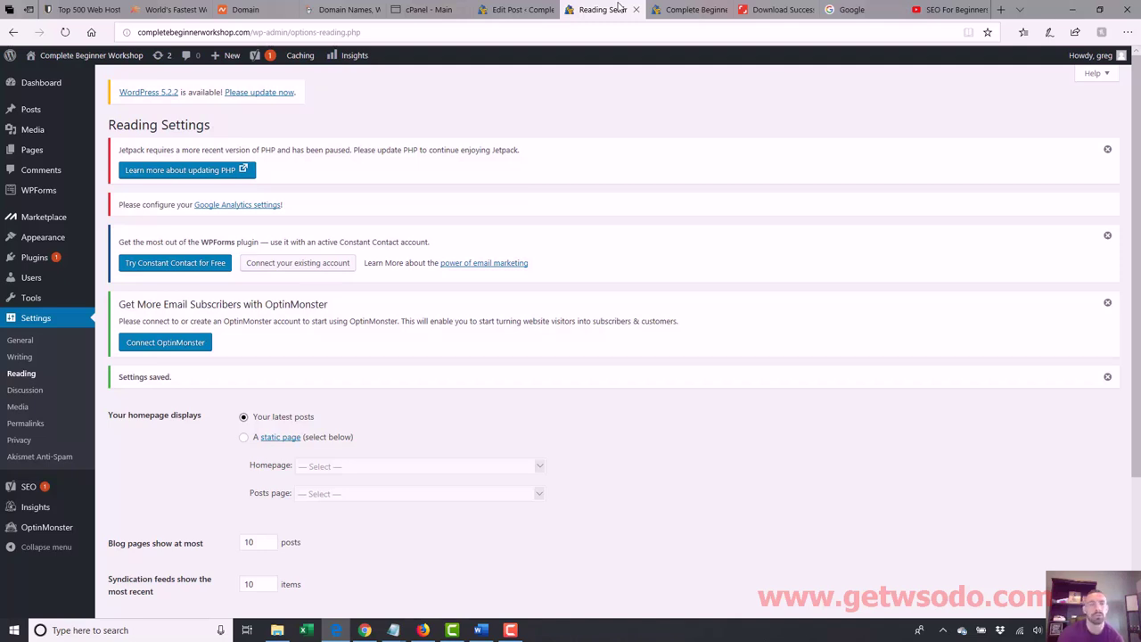
click(696, 9)
scroll(1122, 253, up, 1)
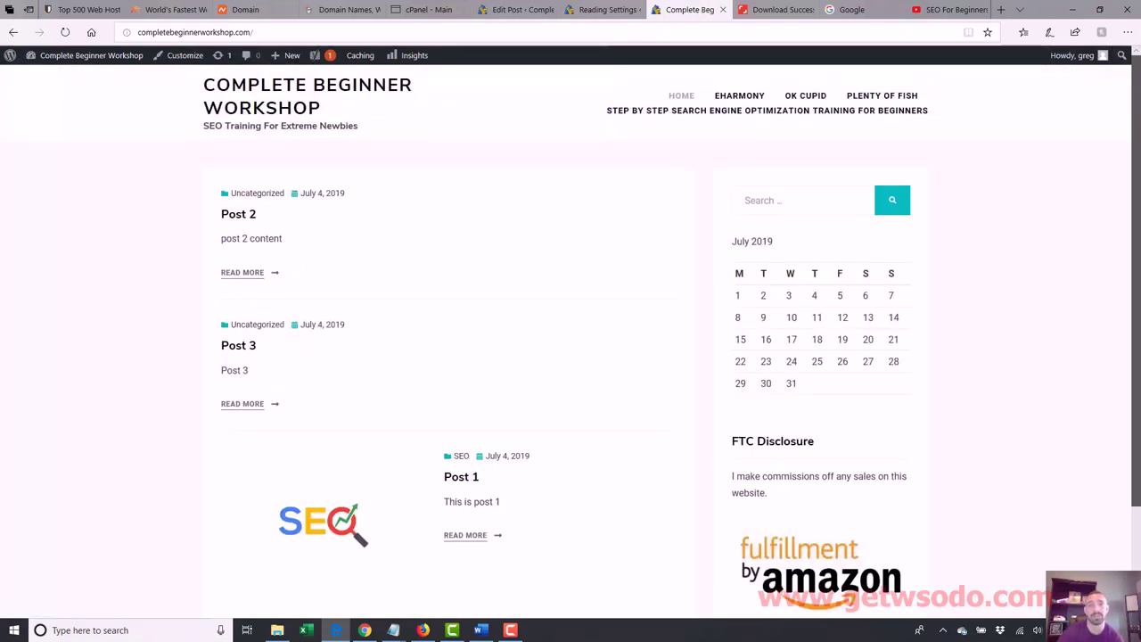
click(731, 111)
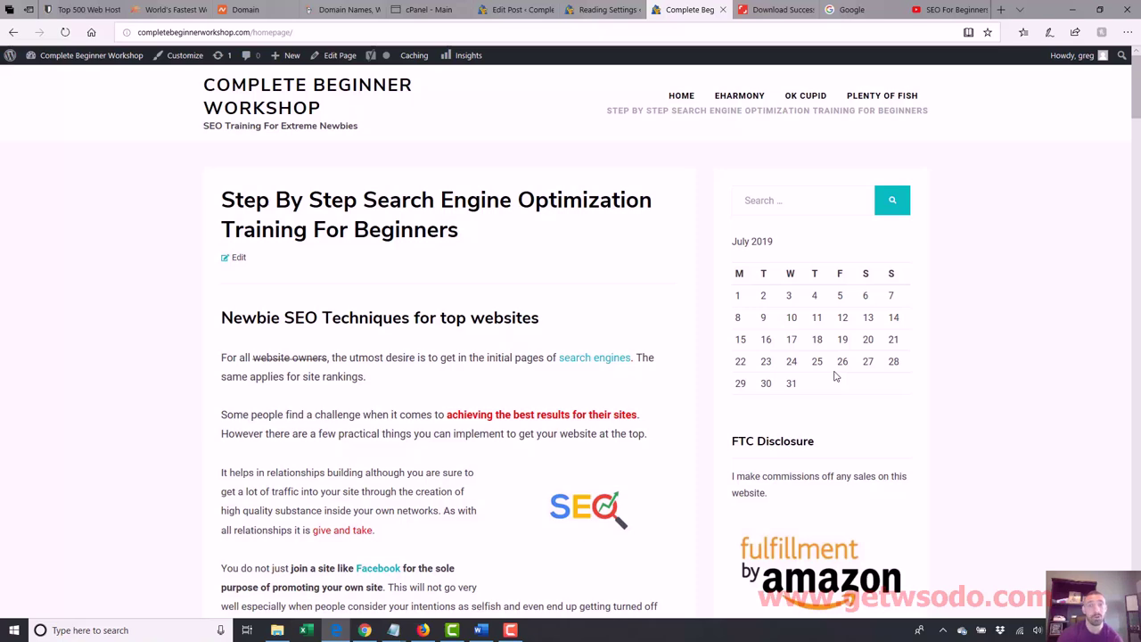
- Look through the installed themes and browse the Popular, Latest and Favorites listings for adding new themes
click(593, 10)
mouse_move(65, 257)
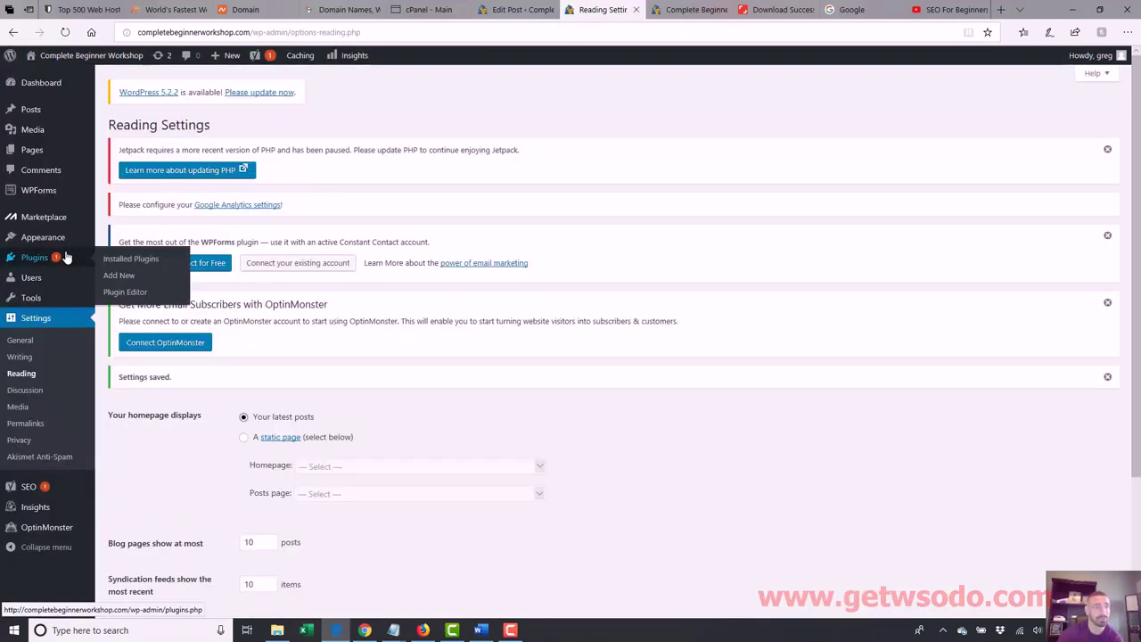
mouse_move(80, 238)
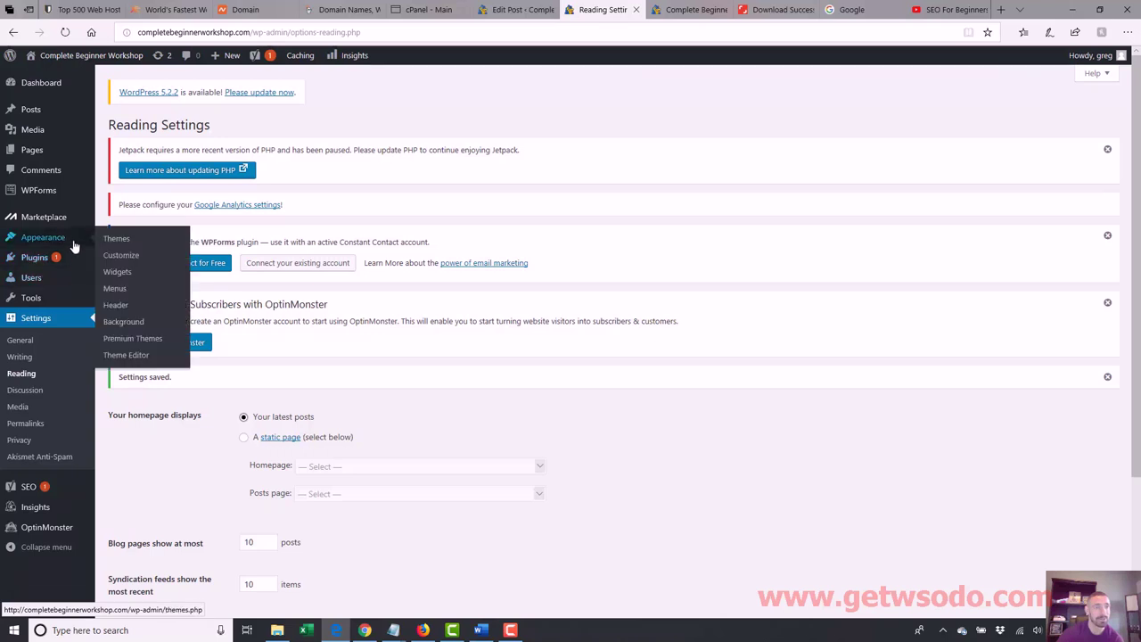
click(115, 239)
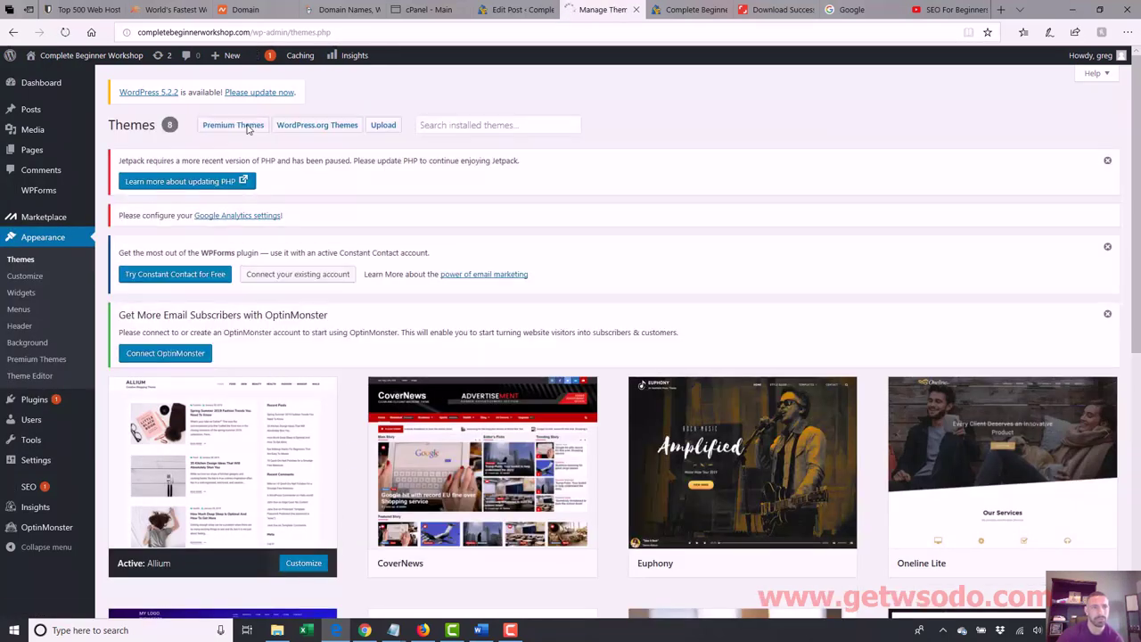
scroll(471, 428, down, 5)
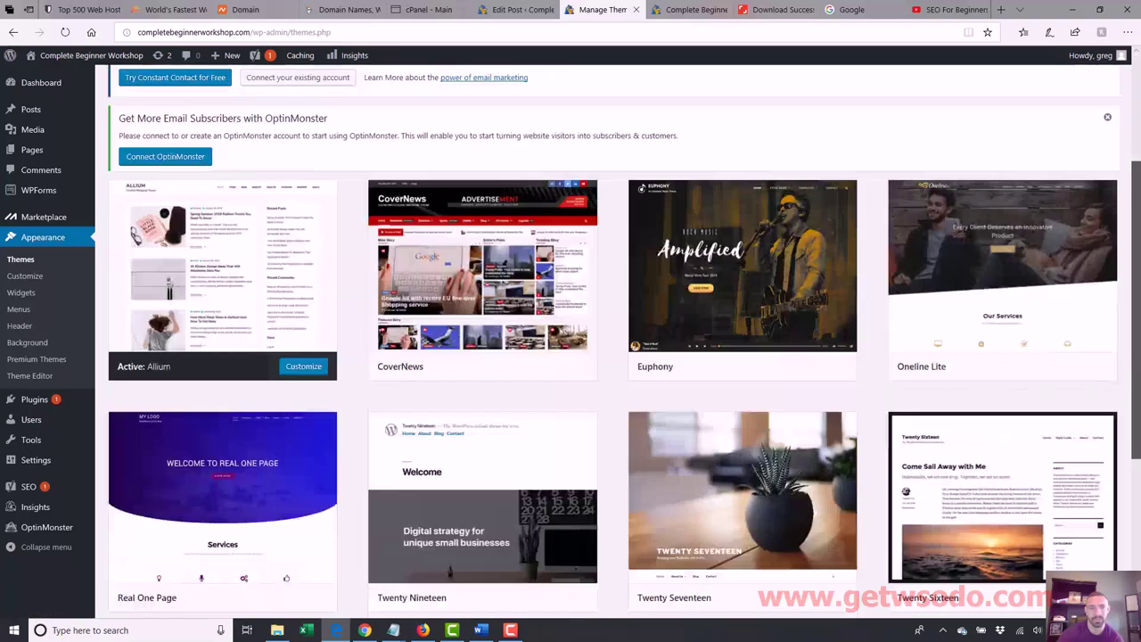
click(243, 498)
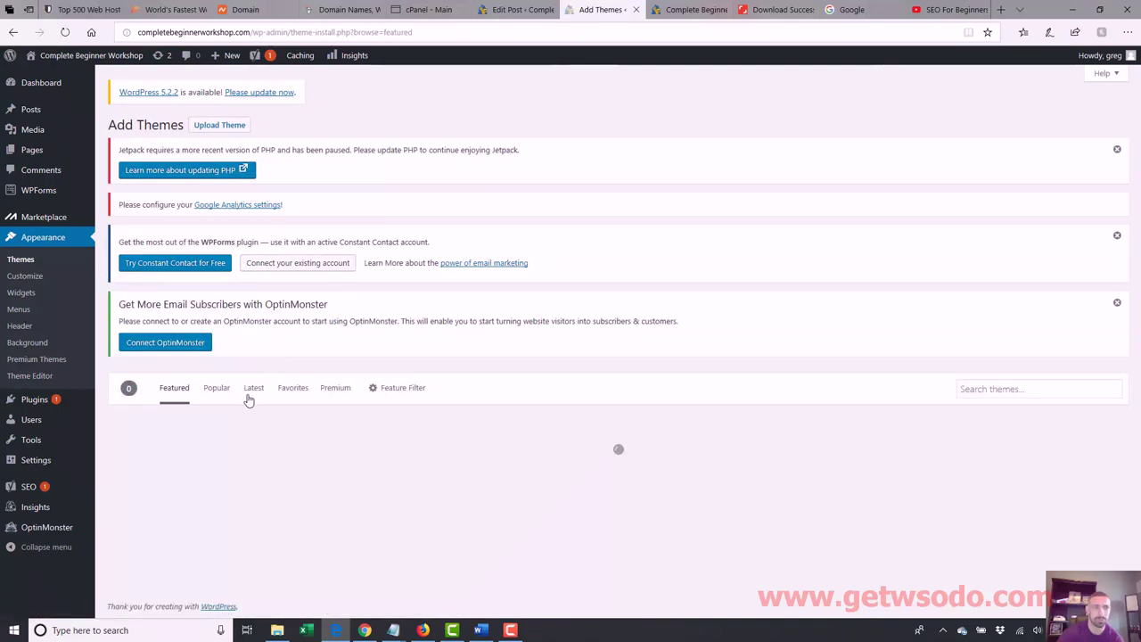
click(215, 389)
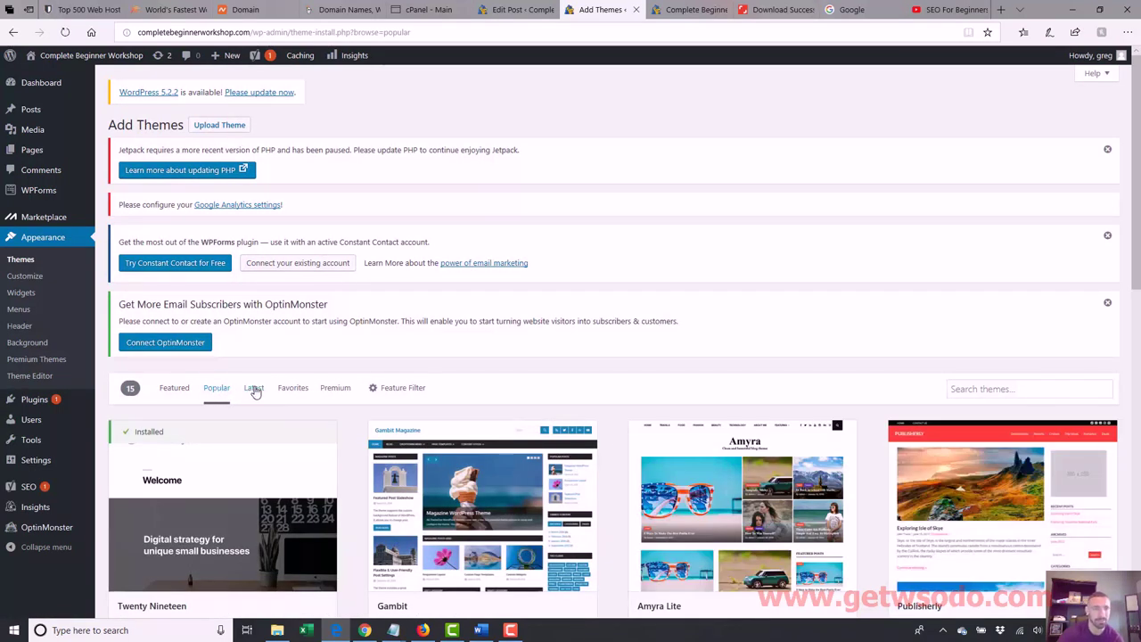
click(254, 389)
click(293, 389)
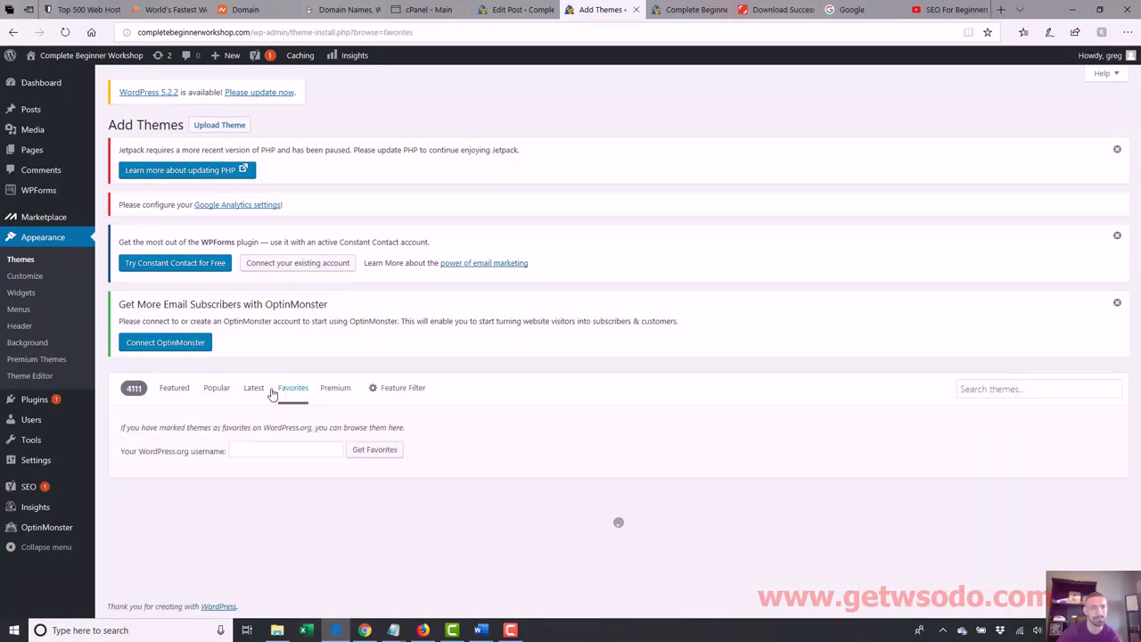
click(223, 393)
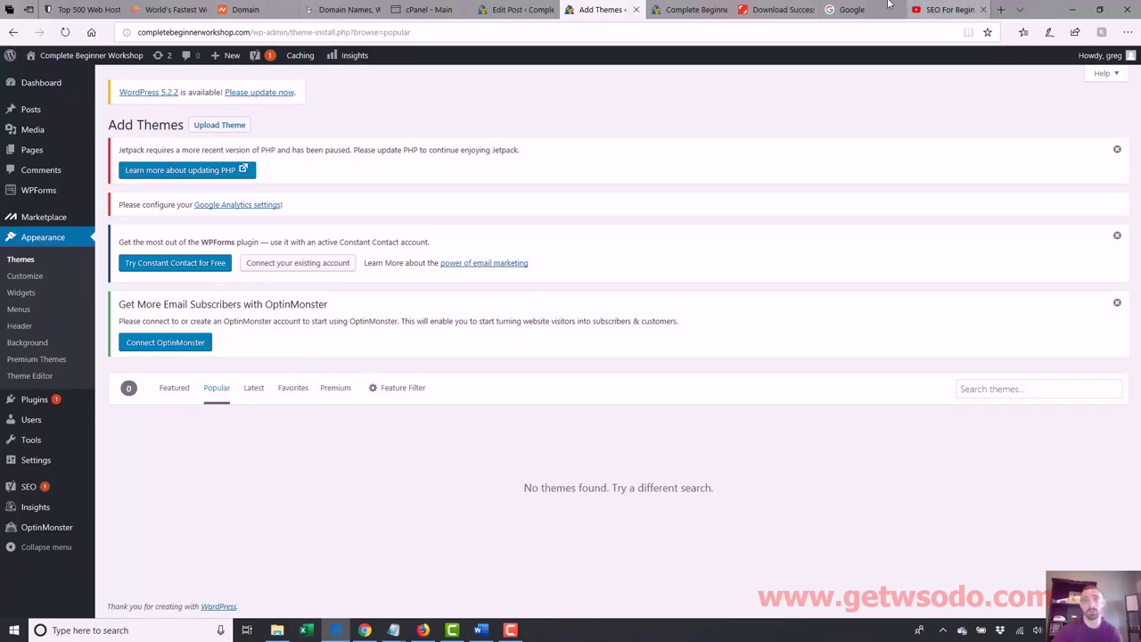
- Set the homepage to the static page "Step By Step Search Engine Optimization Training For Beginners" in the reading settings and save the changes
click(697, 9)
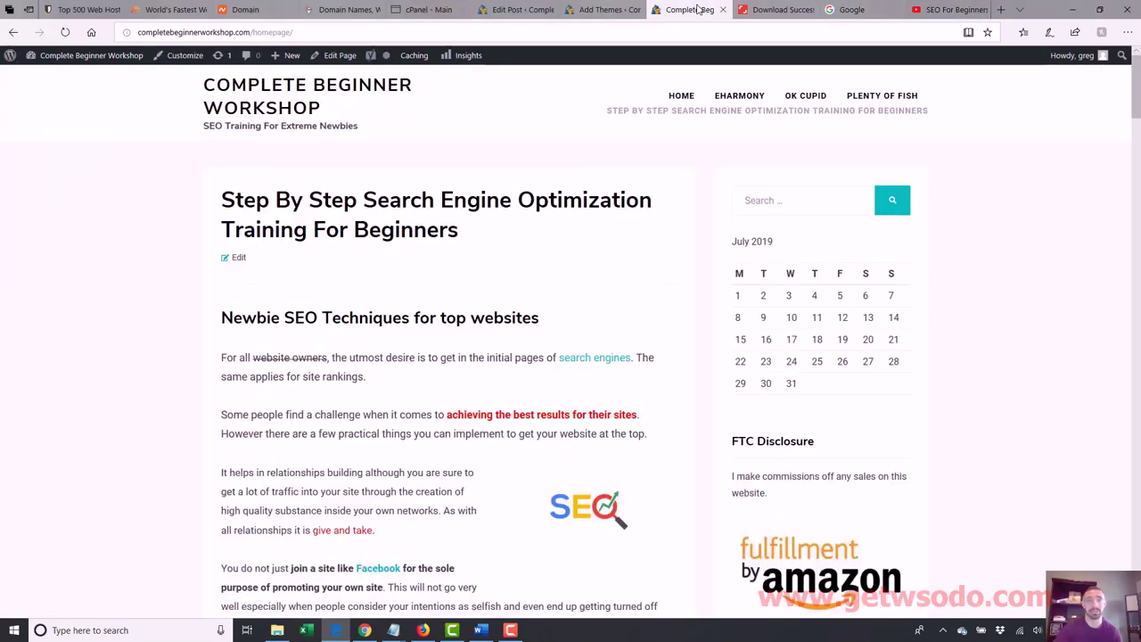
click(606, 10)
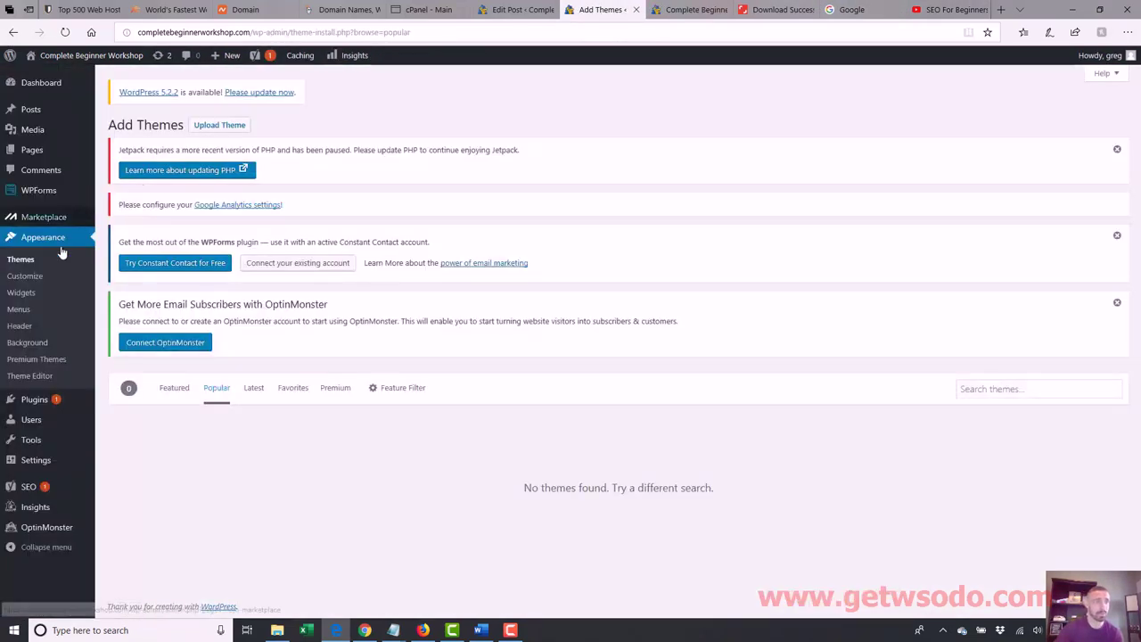
mouse_move(64, 462)
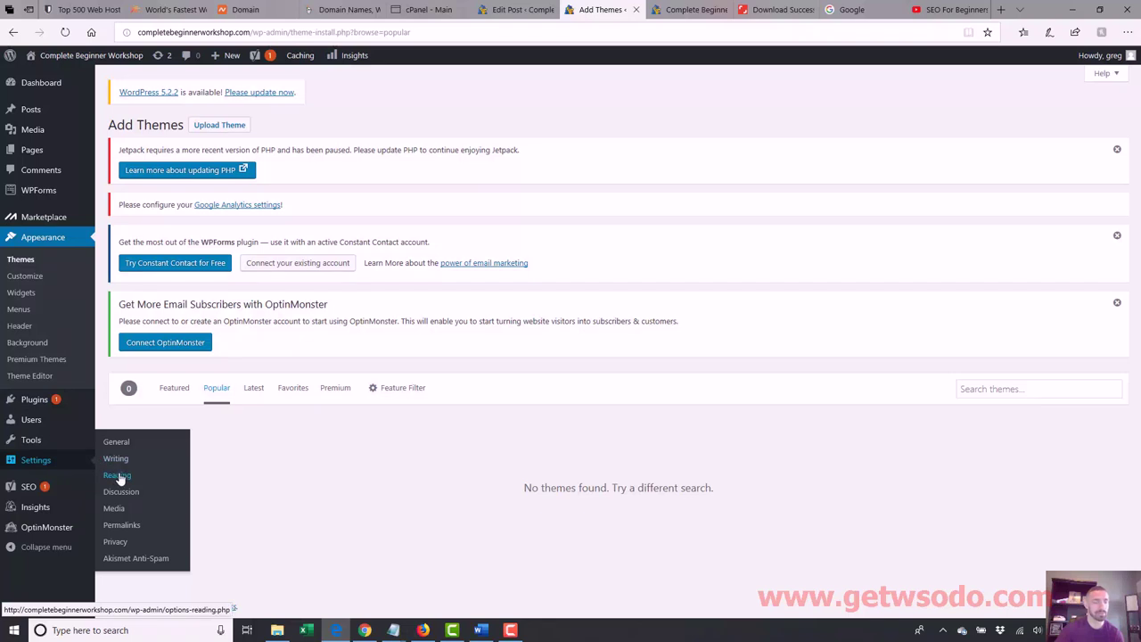
click(117, 476)
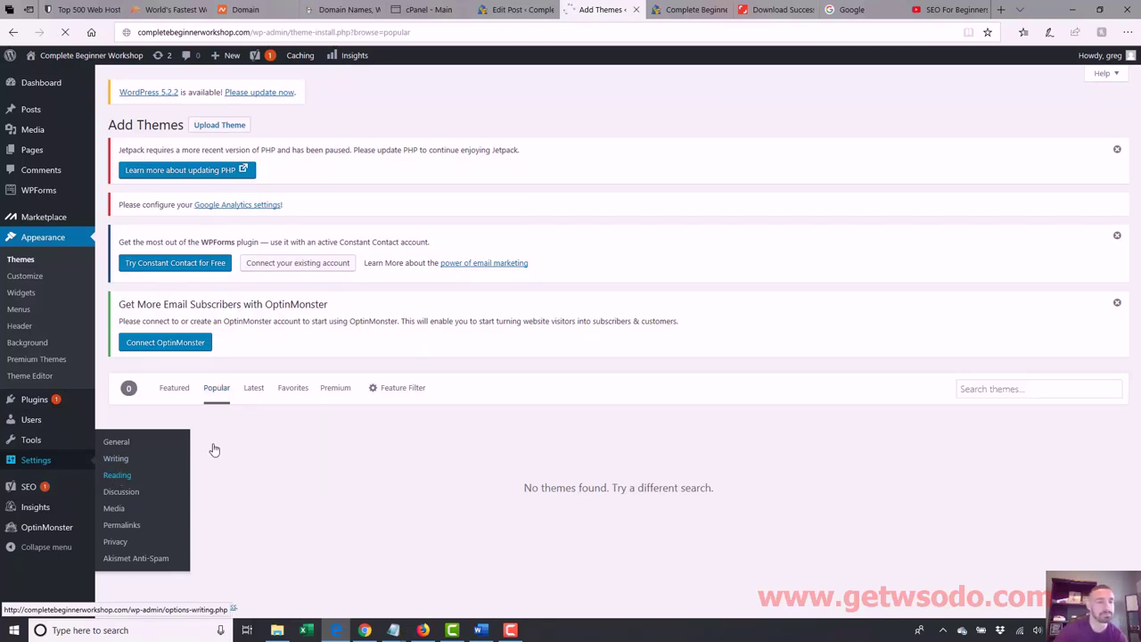
click(243, 405)
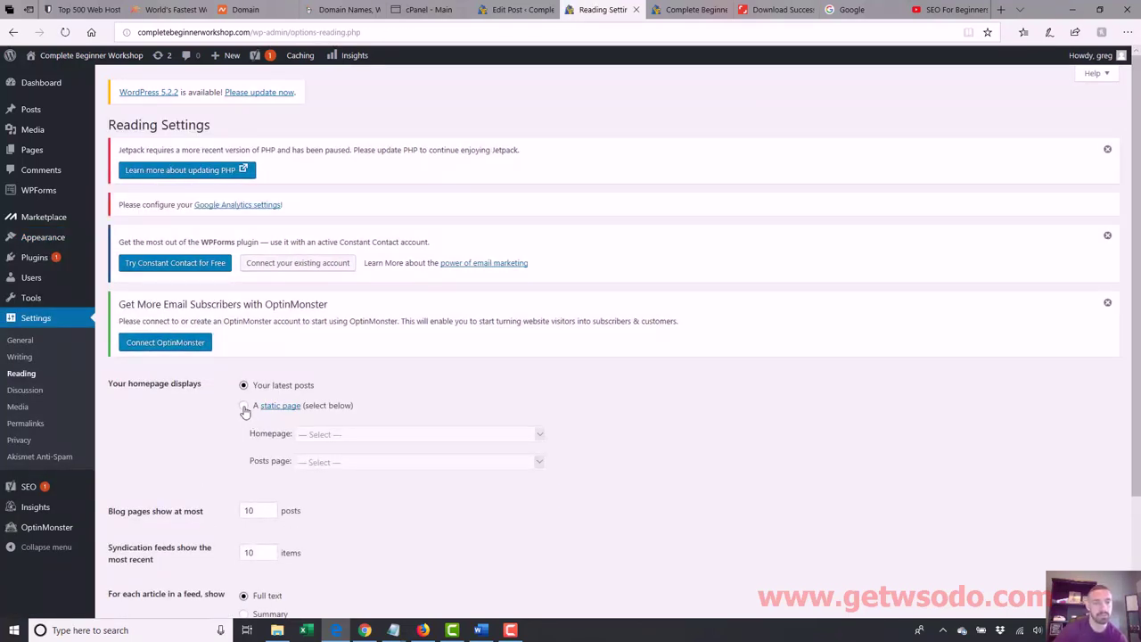
click(357, 437)
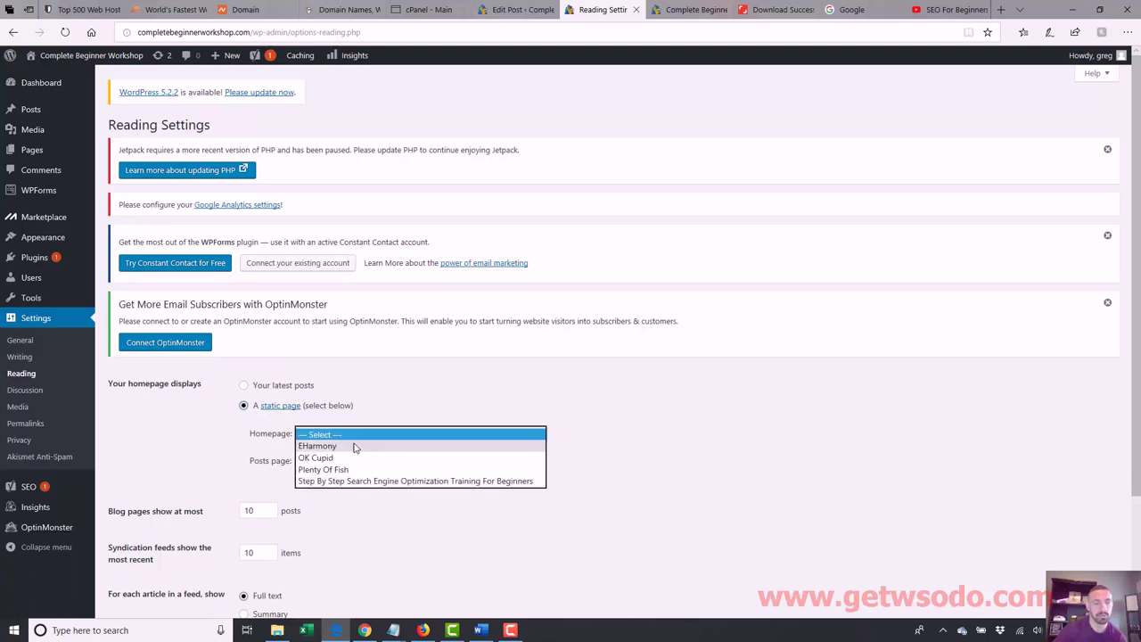
click(359, 482)
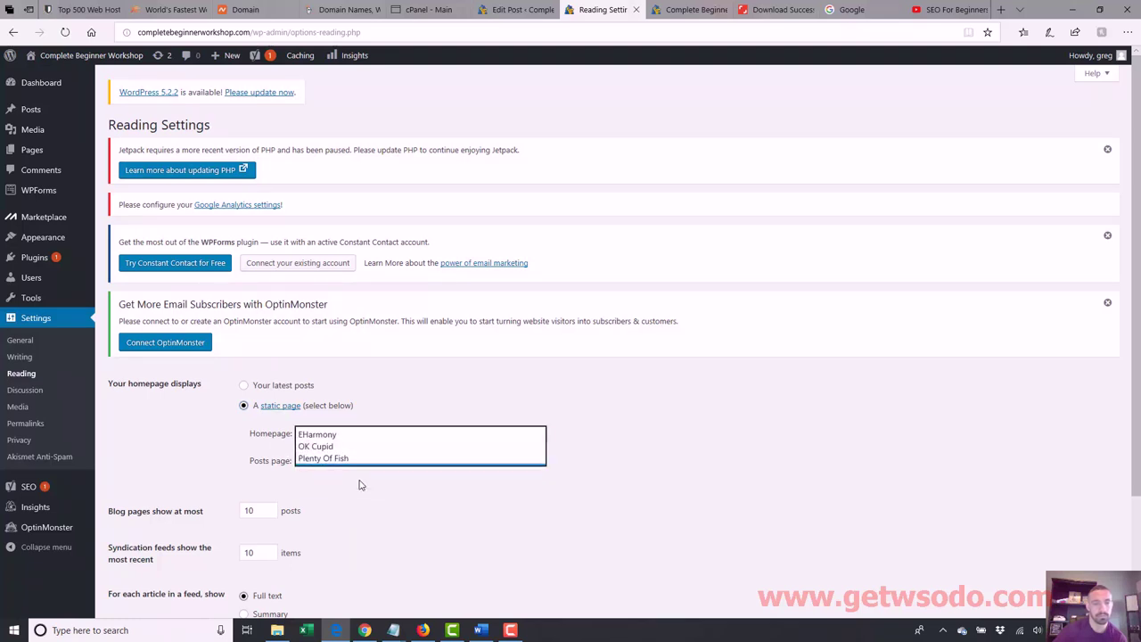
scroll(204, 549, down, 2)
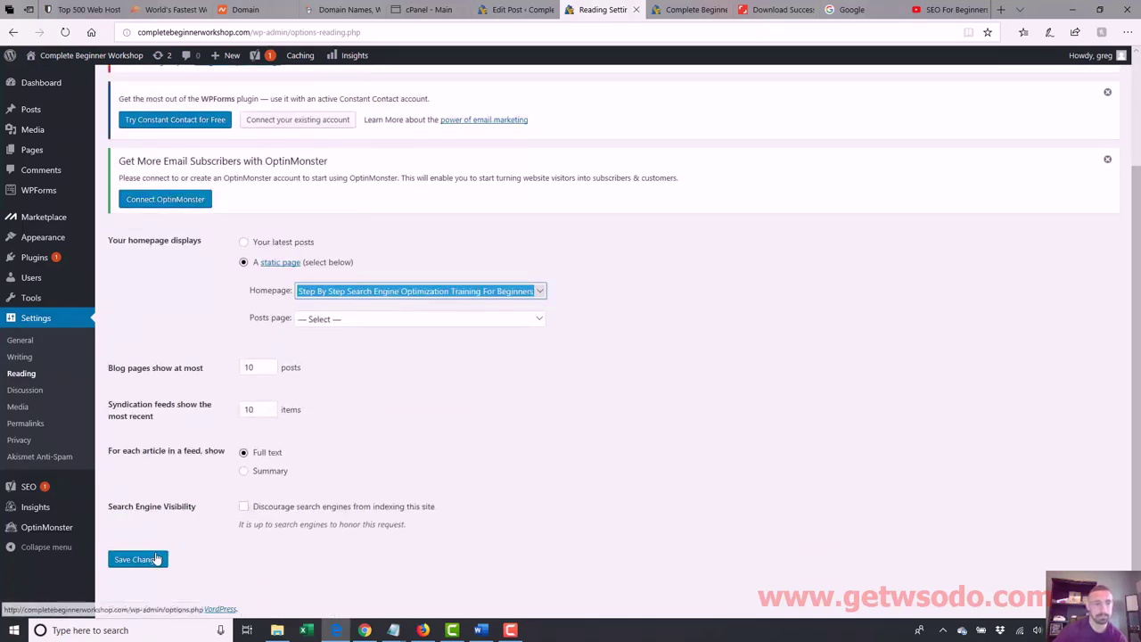
click(138, 559)
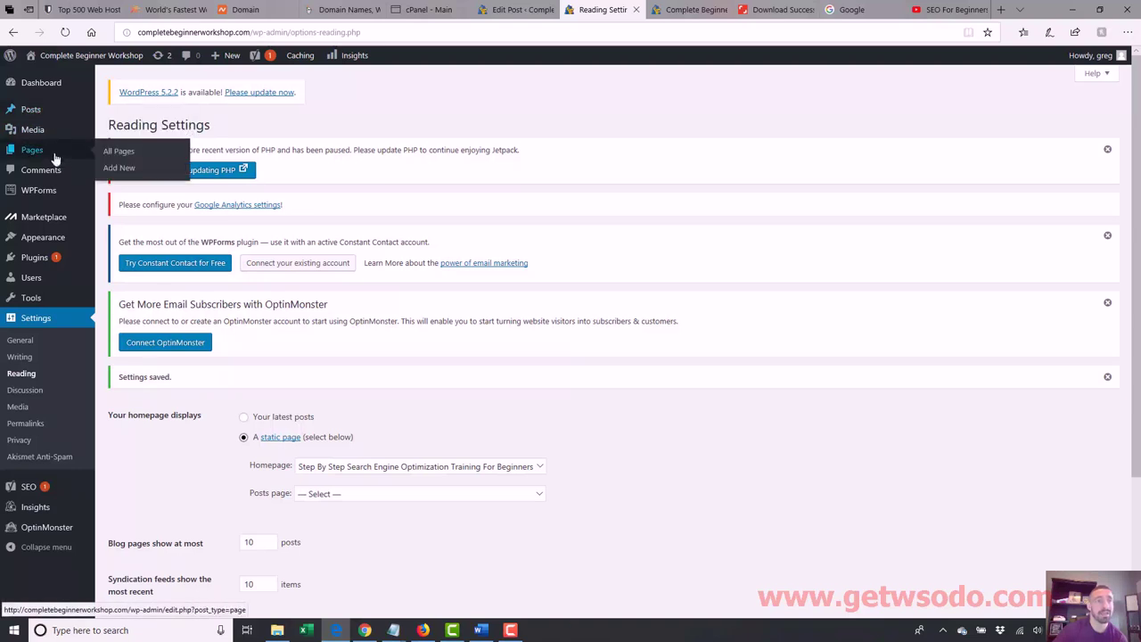
- Open the Step By Step Search Engine Optimization Training For Beginners page for editing and review its images, design tip list and text
click(117, 153)
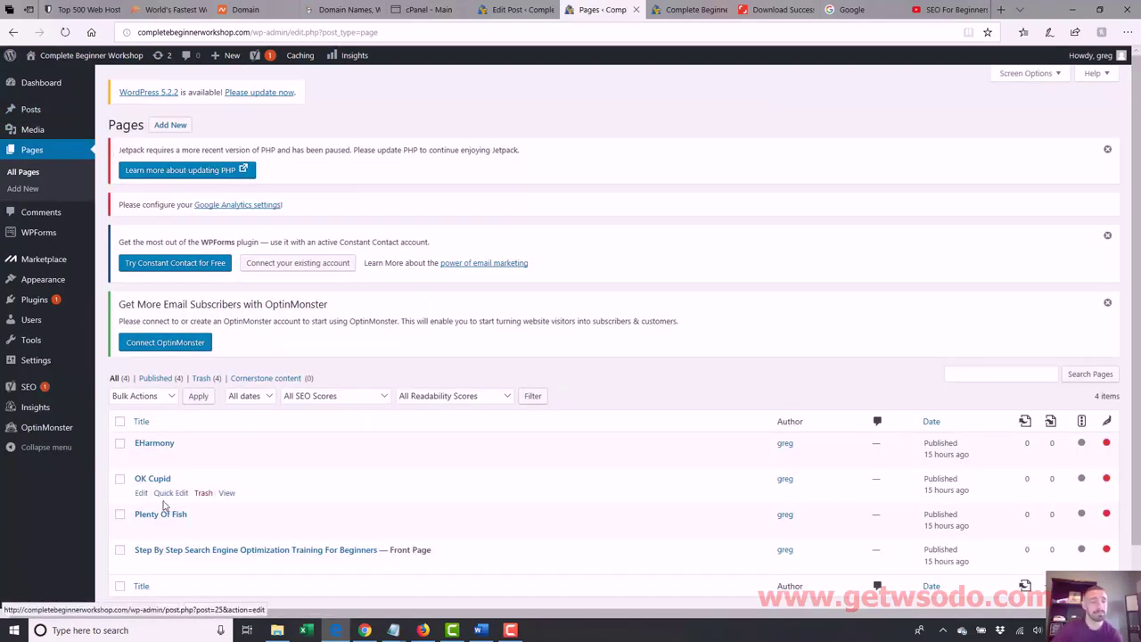
click(190, 552)
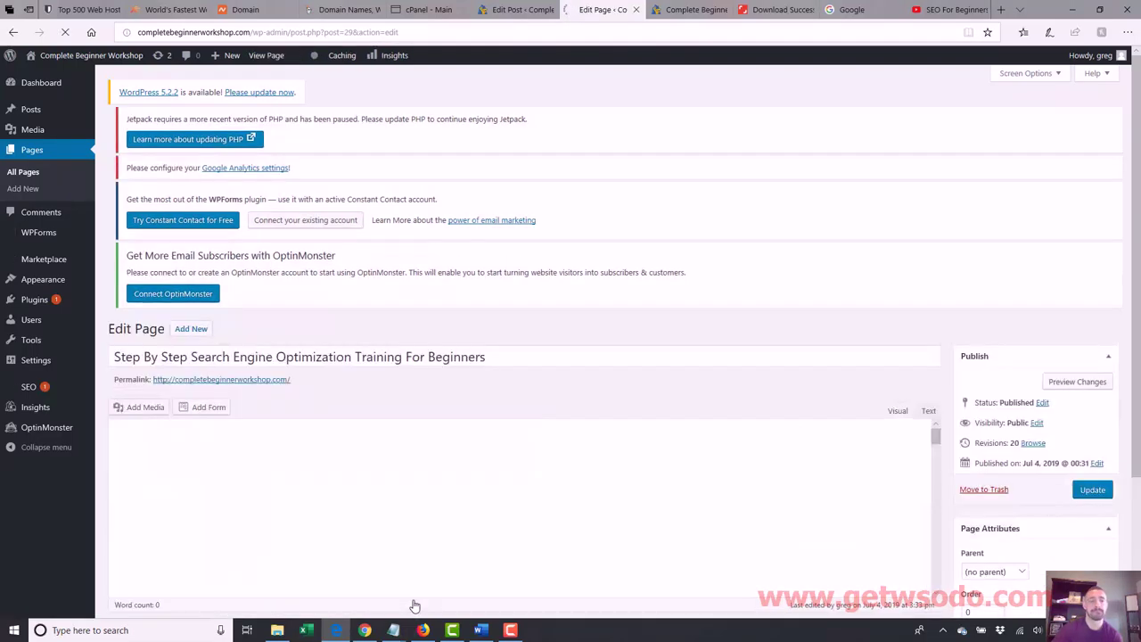
scroll(1136, 192, down, 15)
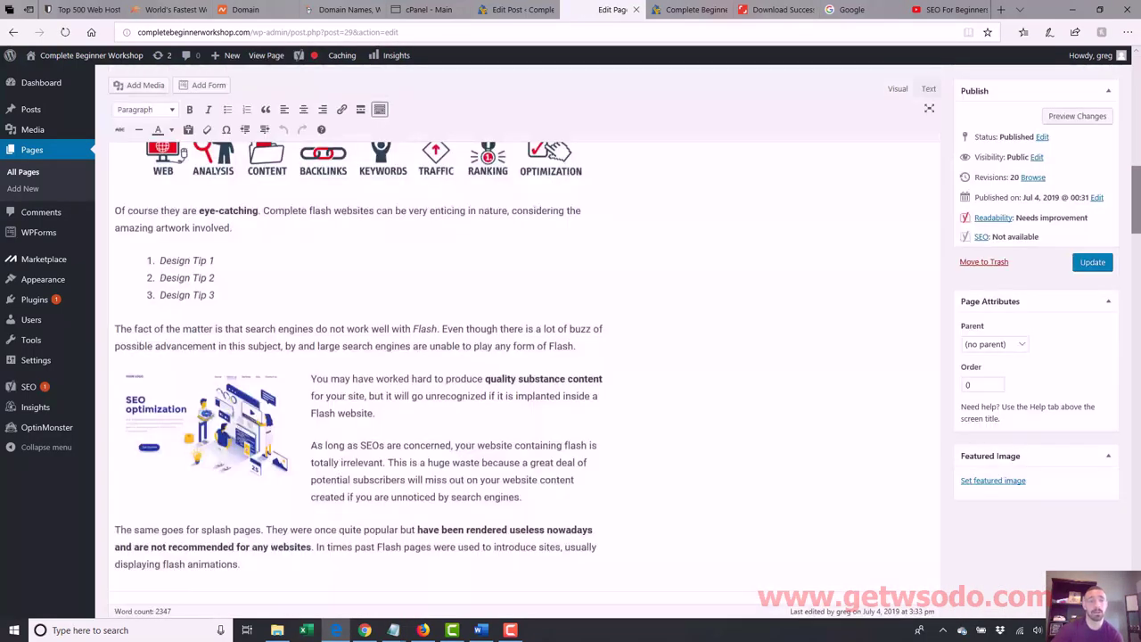
scroll(1139, 175, up, 5)
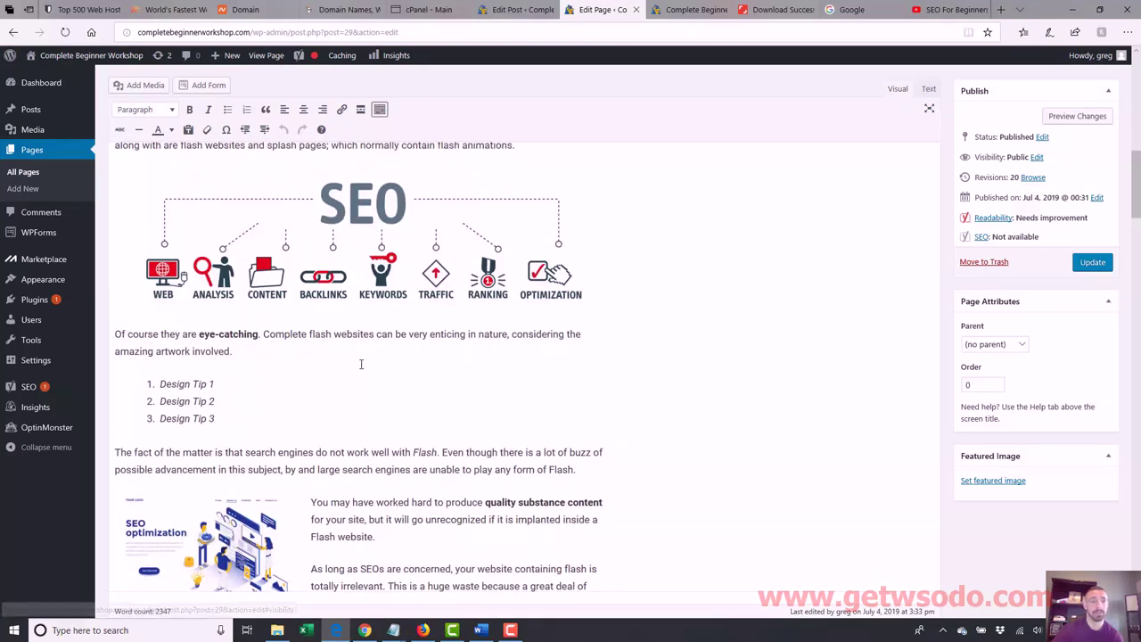
click(267, 417)
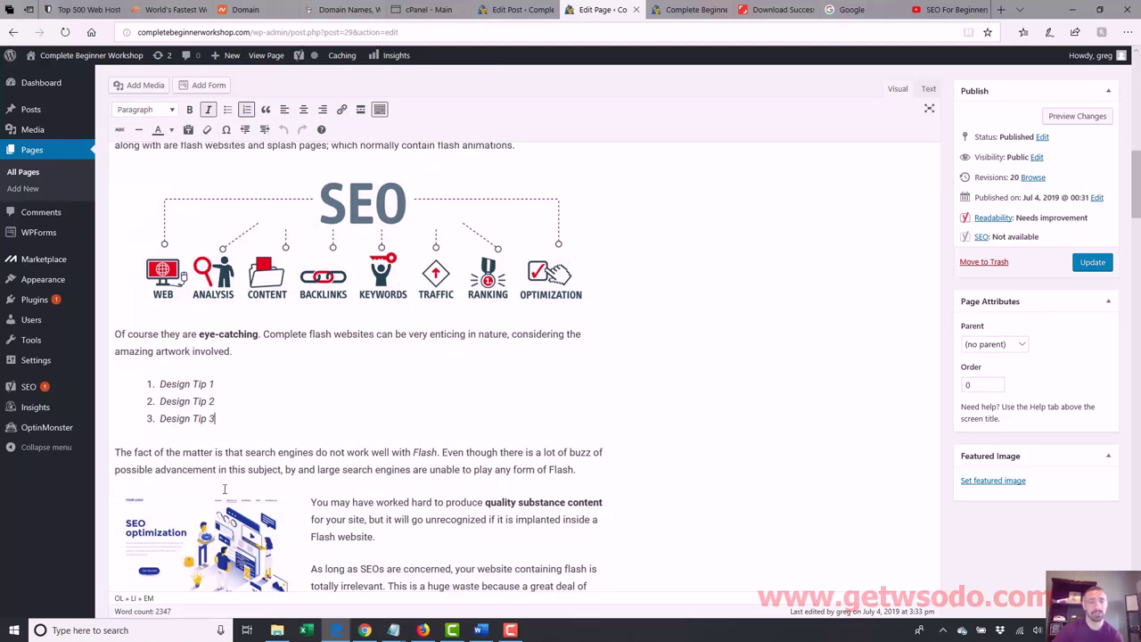
drag(470, 502, 530, 524)
click(458, 412)
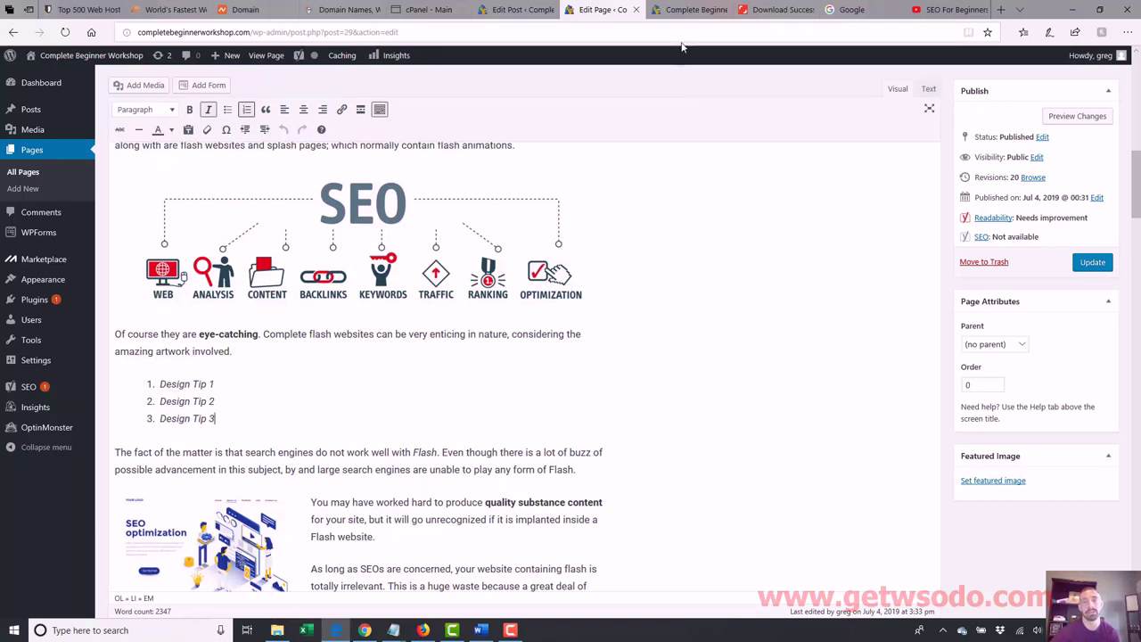
- View the live SEO training page and its address, and check the completebeginnerworkshop.com domain details on Namecheap
click(691, 10)
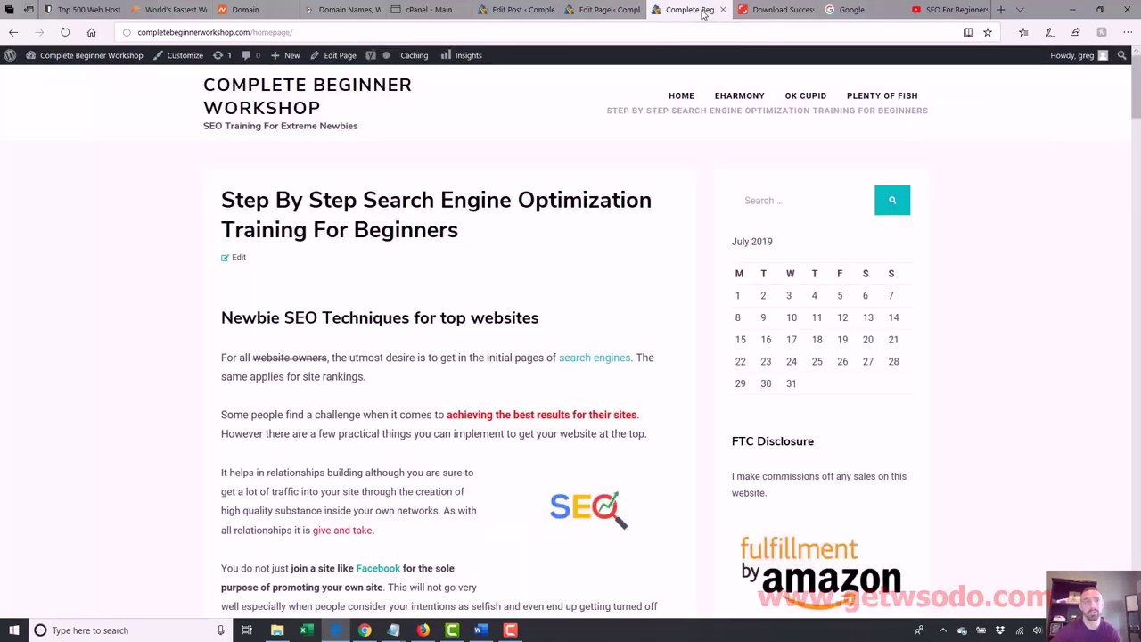
click(553, 31)
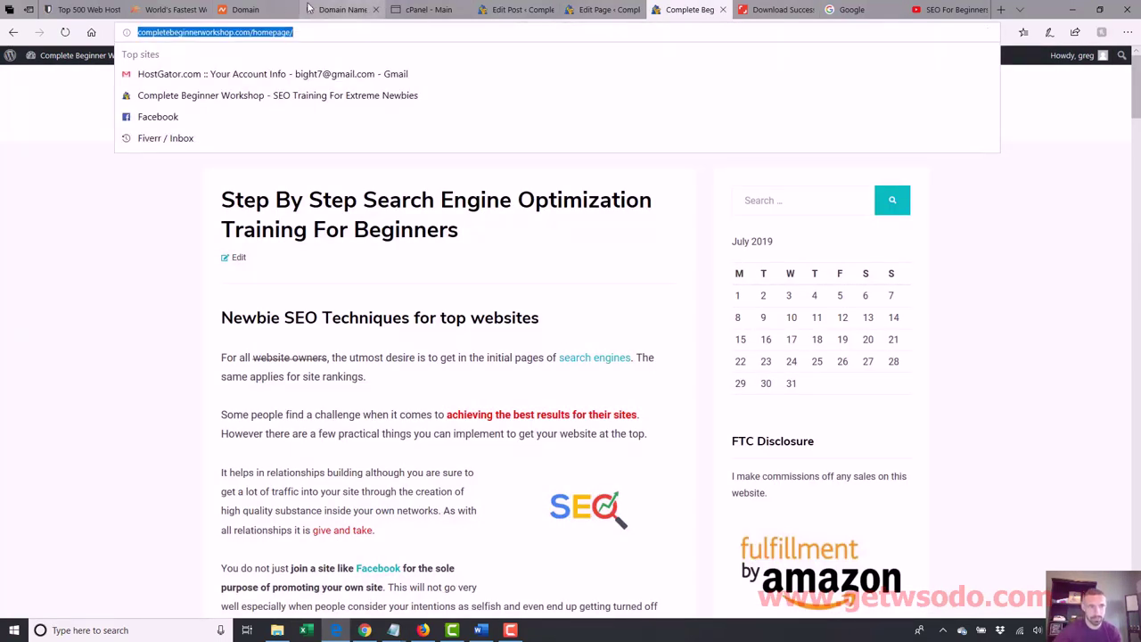
click(258, 13)
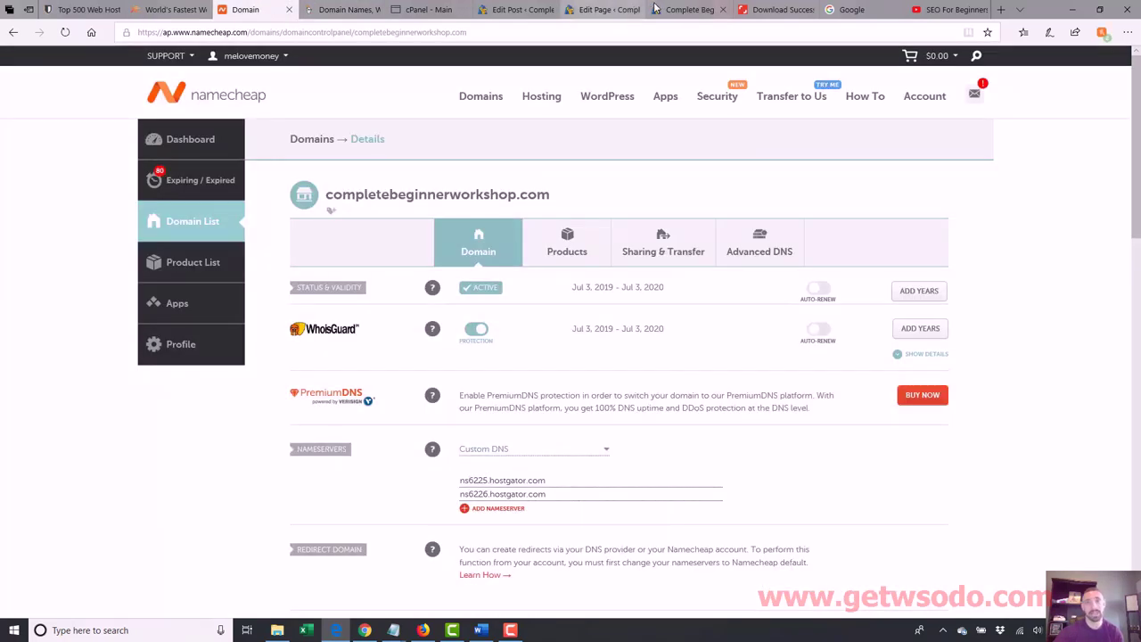
- Return to the live site, load completebeginnerworkshop.com without the homepage/ path and look over the static homepage
click(682, 10)
click(297, 31)
key(BackSpace)
key(BackSpace)
key(BackSpace)
key(BackSpace)
key(BackSpace)
key(BackSpace)
key(BackSpace)
key(BackSpace)
key(BackSpace)
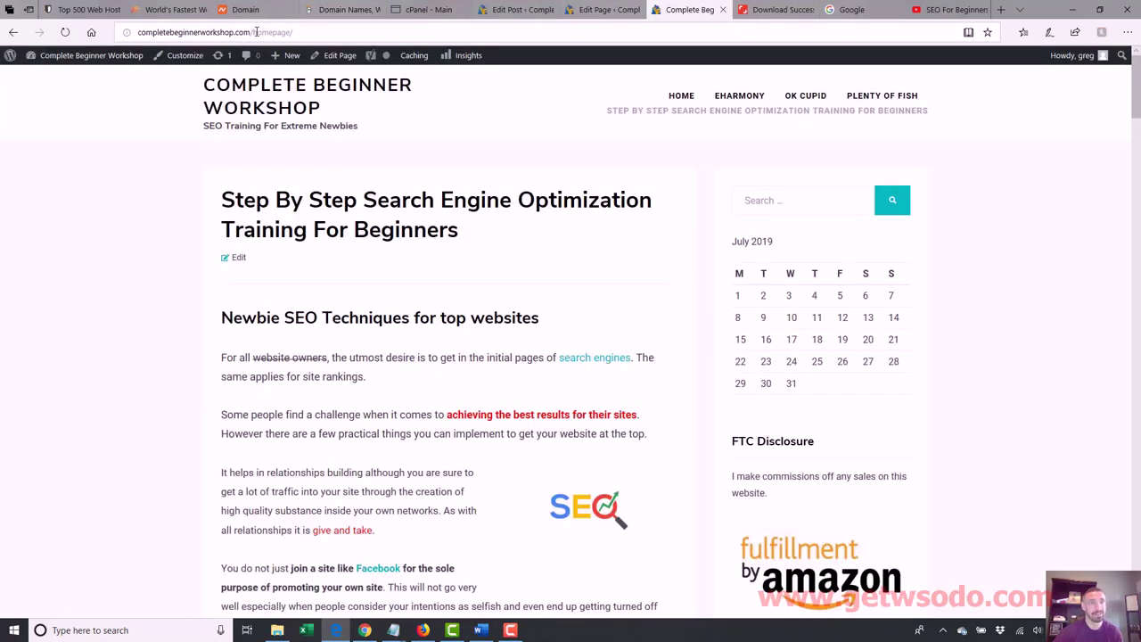
key(Return)
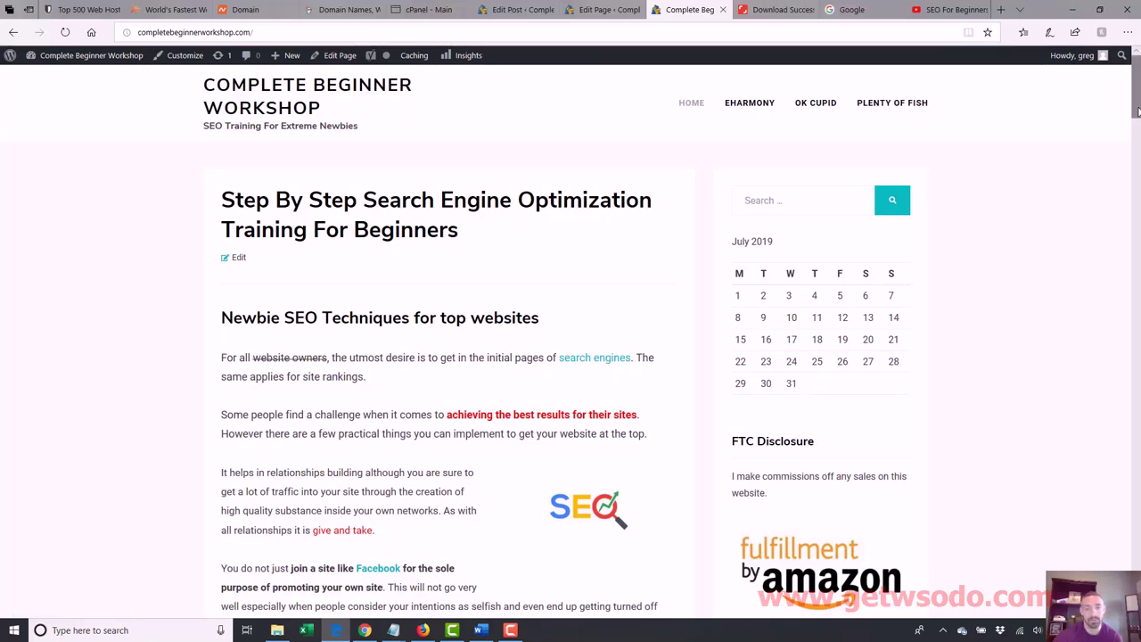
scroll(1137, 111, down, 4)
scroll(1137, 111, up, 4)
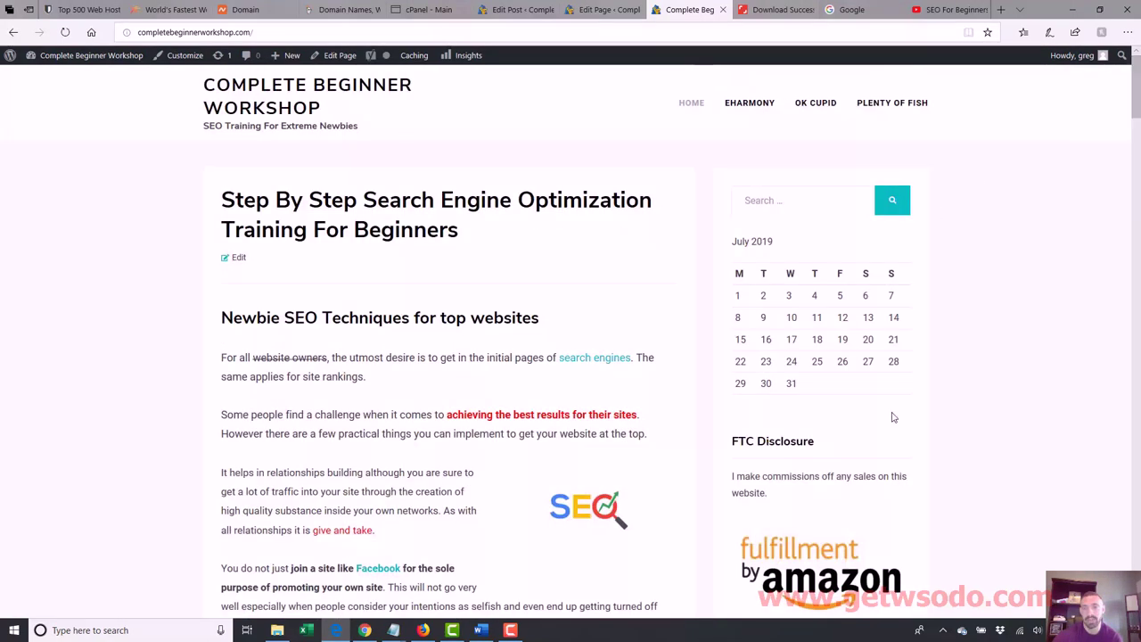